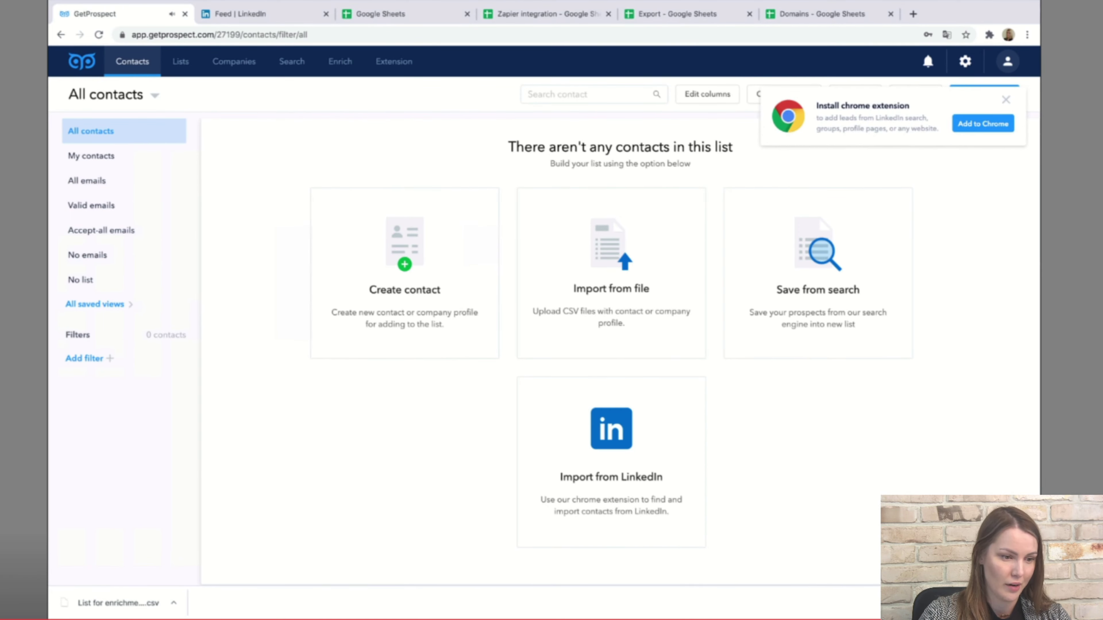
From the Lists page, create a new empty list named 'List 1'.
{"action": "left_click", "coordinate": [180, 61]}
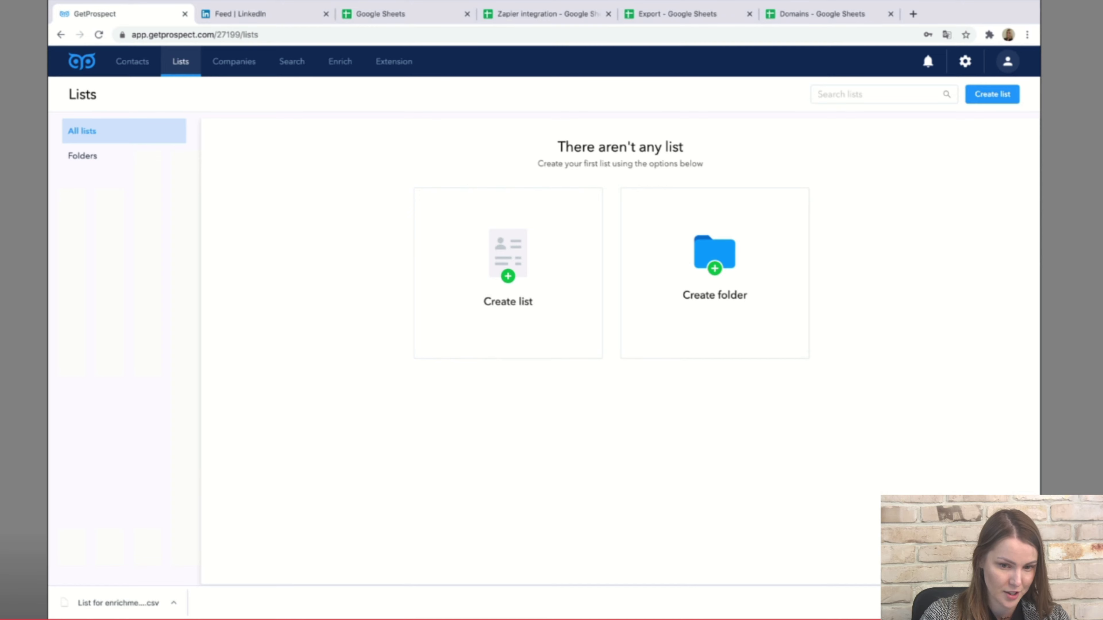
{"action": "left_click", "coordinate": [993, 94]}
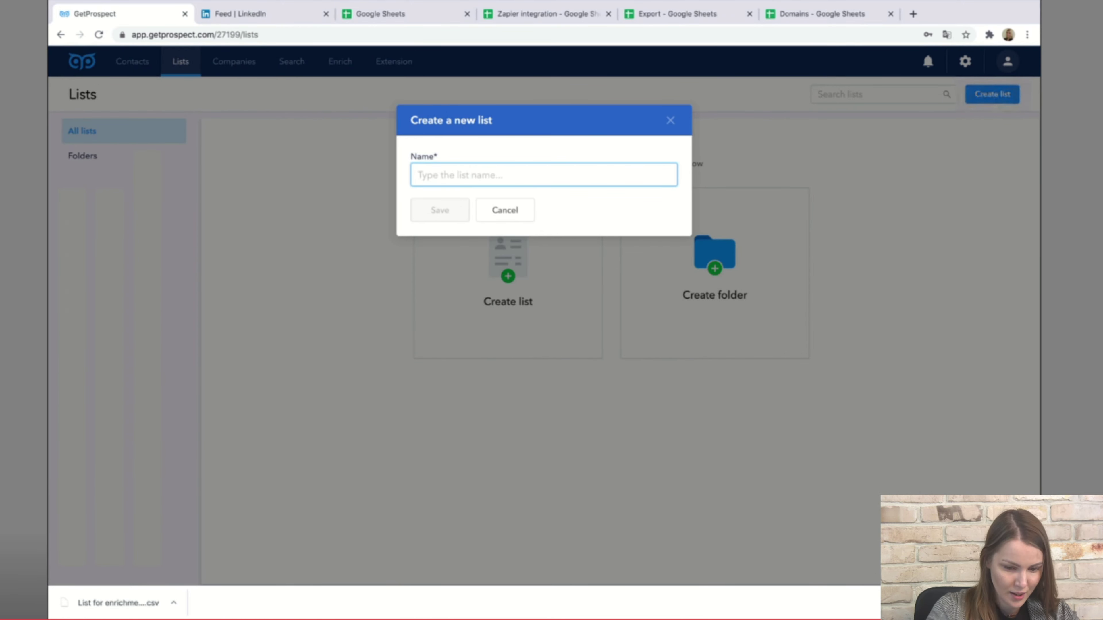
{"action": "type", "text": "List 1"}
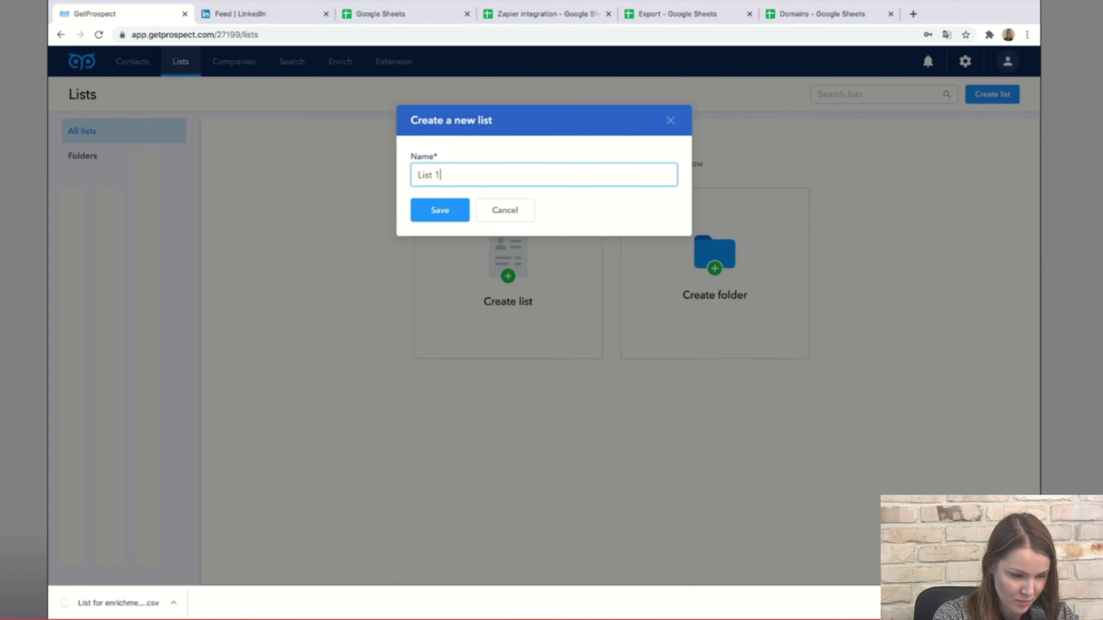
{"action": "key", "text": "Return"}
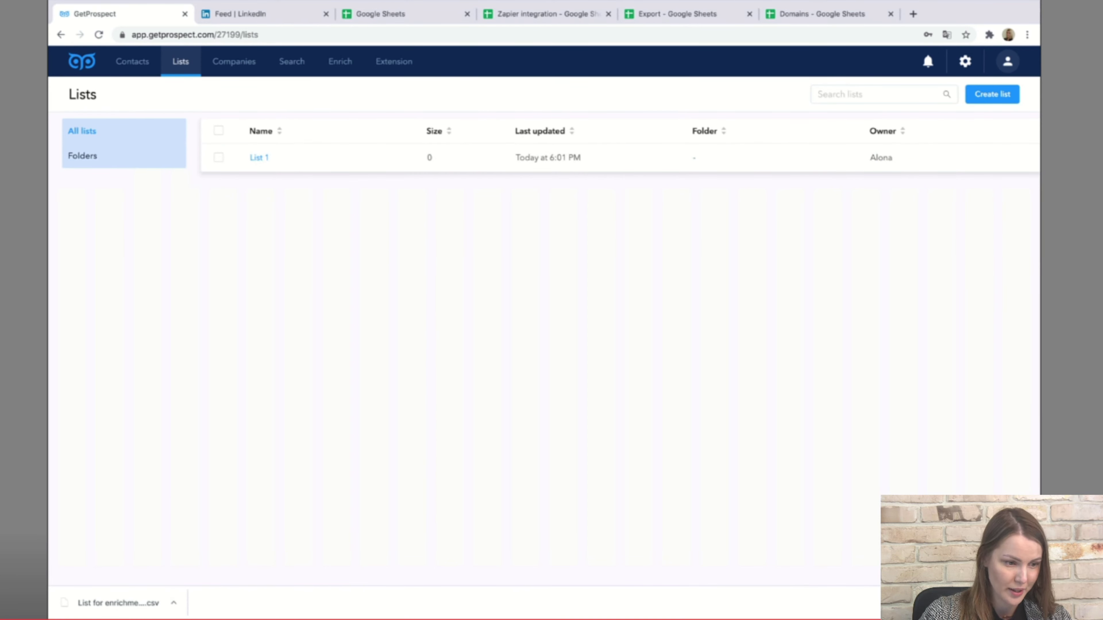
Create a folder named 'Folder 1', then return to All lists.
{"action": "left_click", "coordinate": [83, 155]}
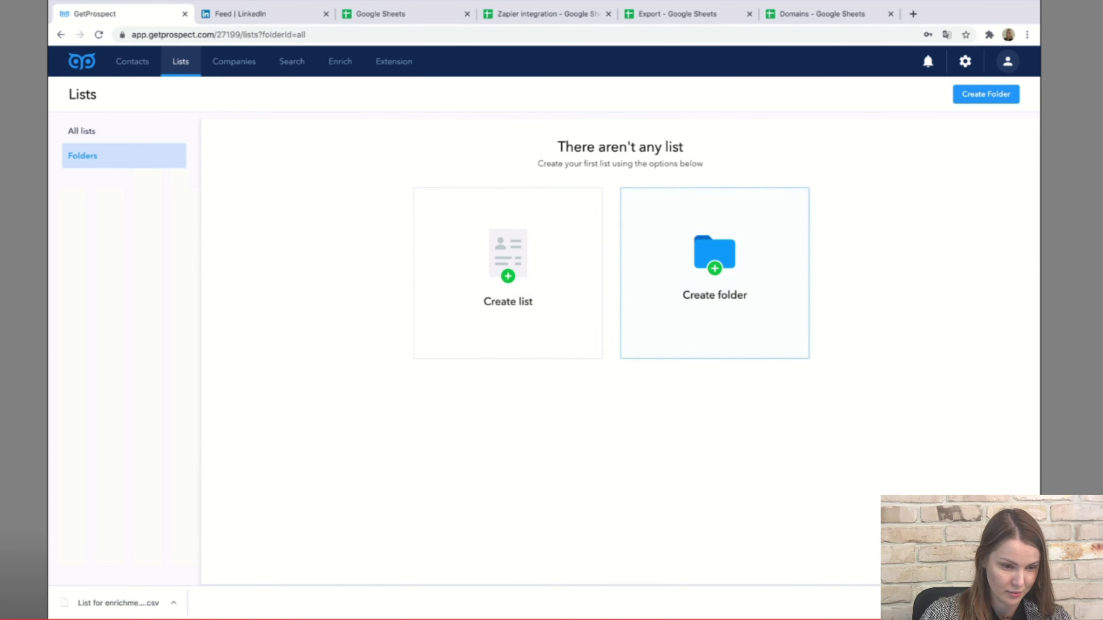
{"action": "left_click", "coordinate": [714, 273]}
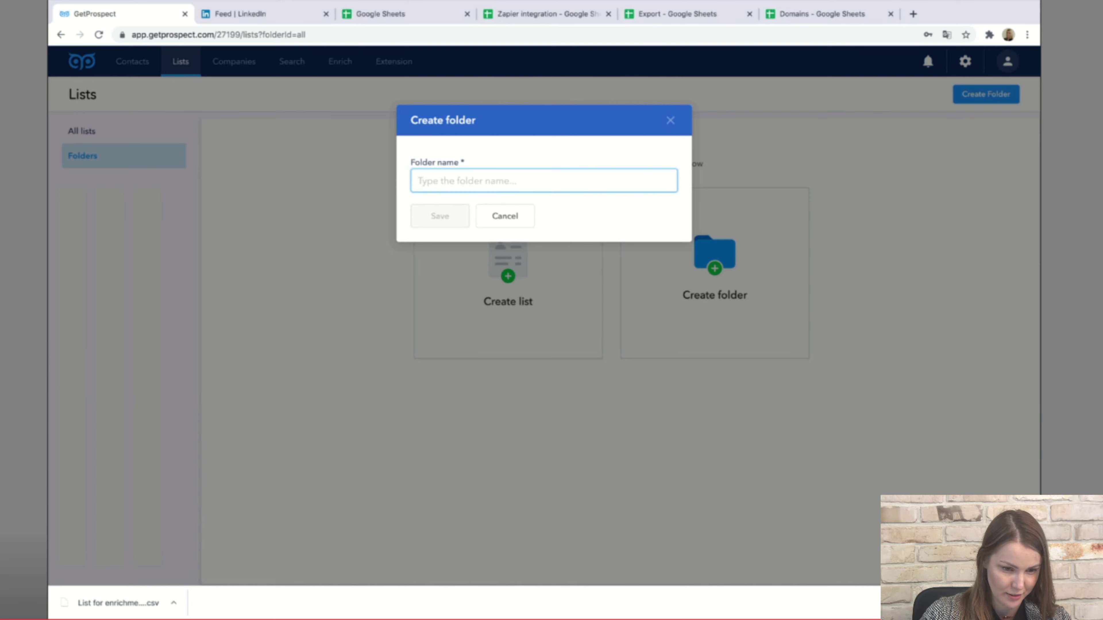
{"action": "type", "text": "Fol"}
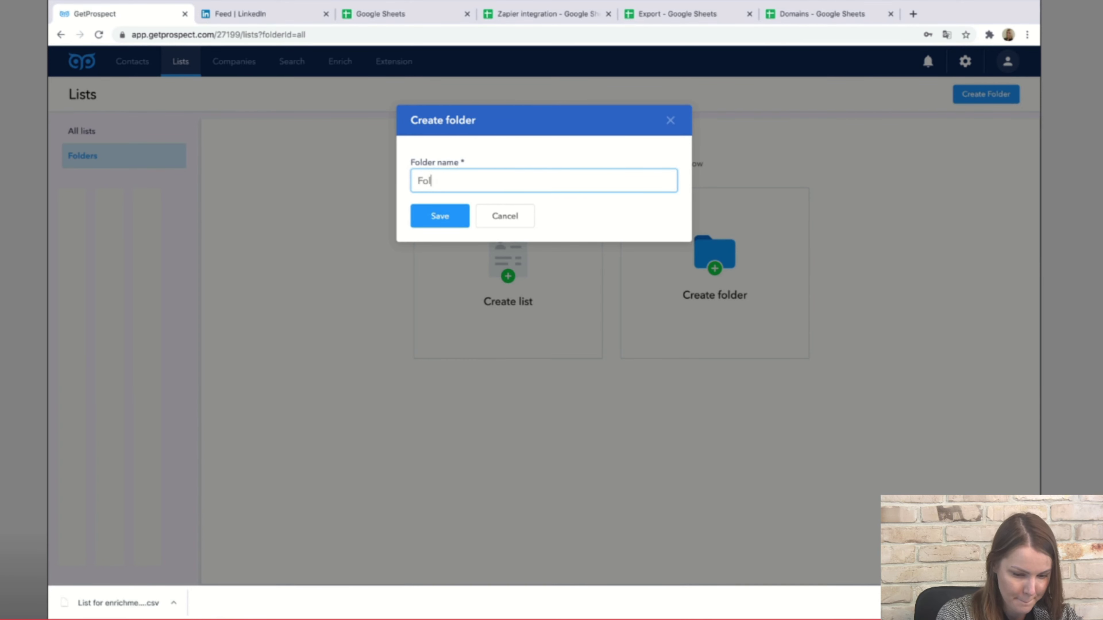
{"action": "type", "text": "der 1"}
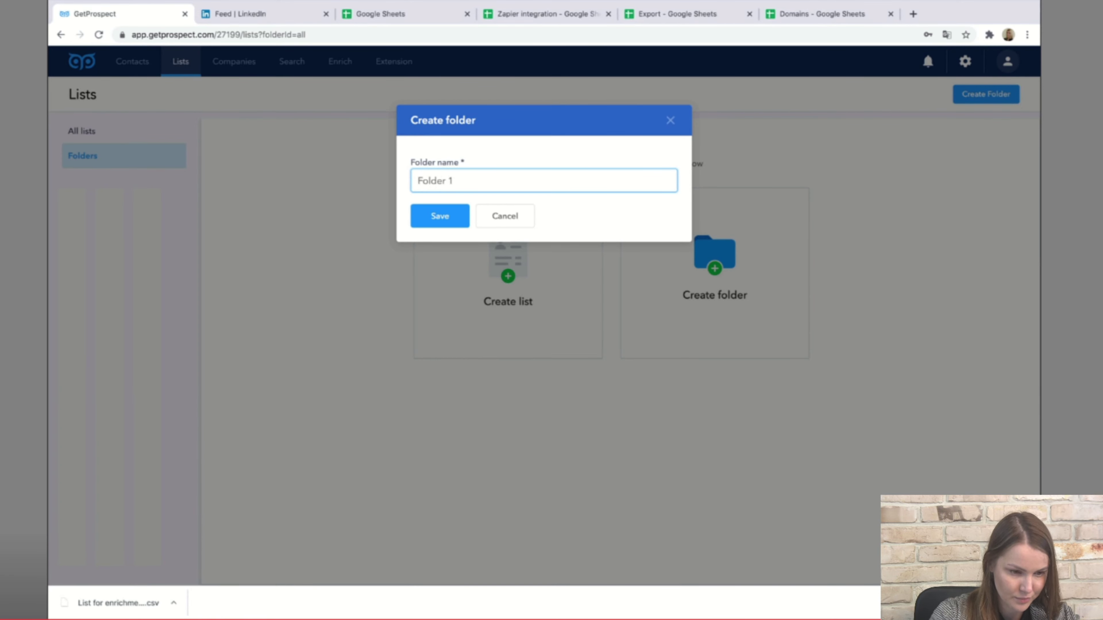
{"action": "key", "text": "Return"}
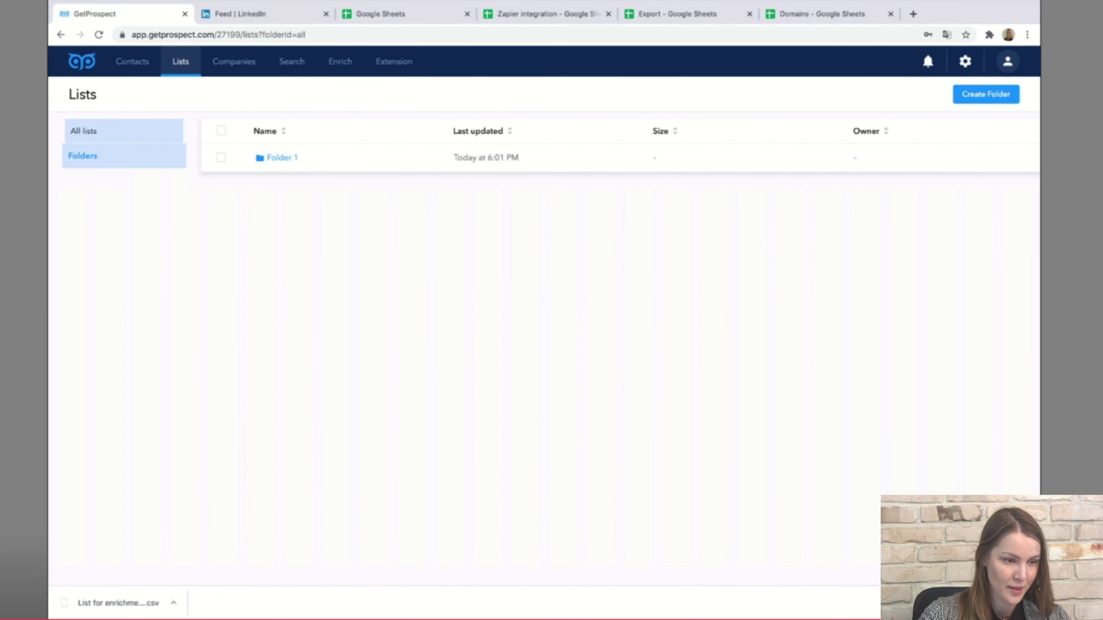
{"action": "left_click", "coordinate": [82, 131]}
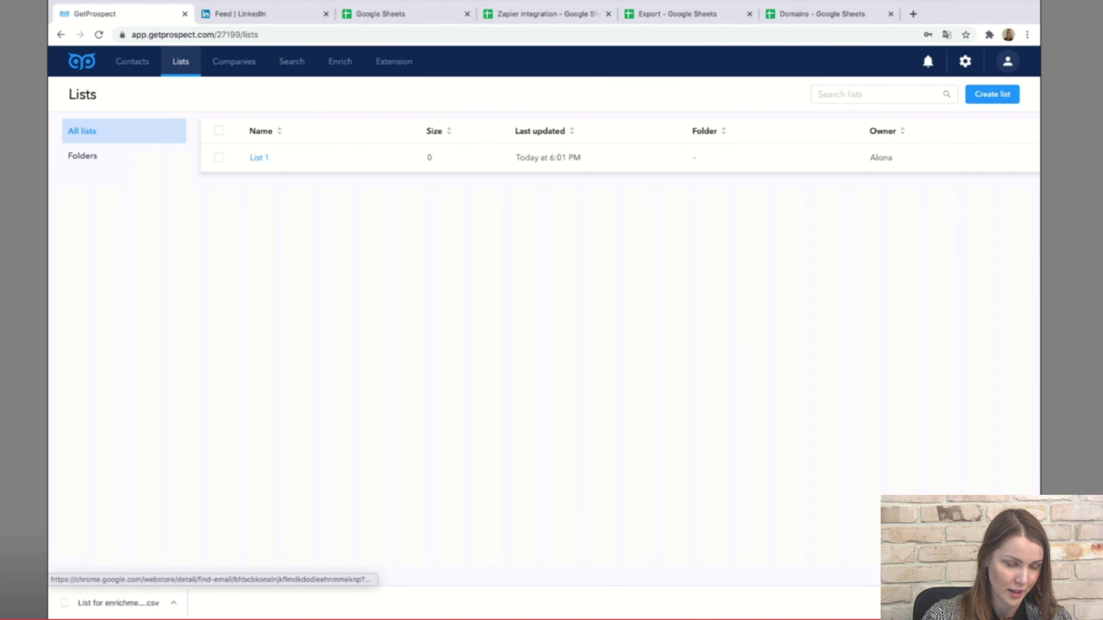
Add the Find Email extension to Chrome, dismissing the translation prompt first.
{"action": "left_click", "coordinate": [394, 61]}
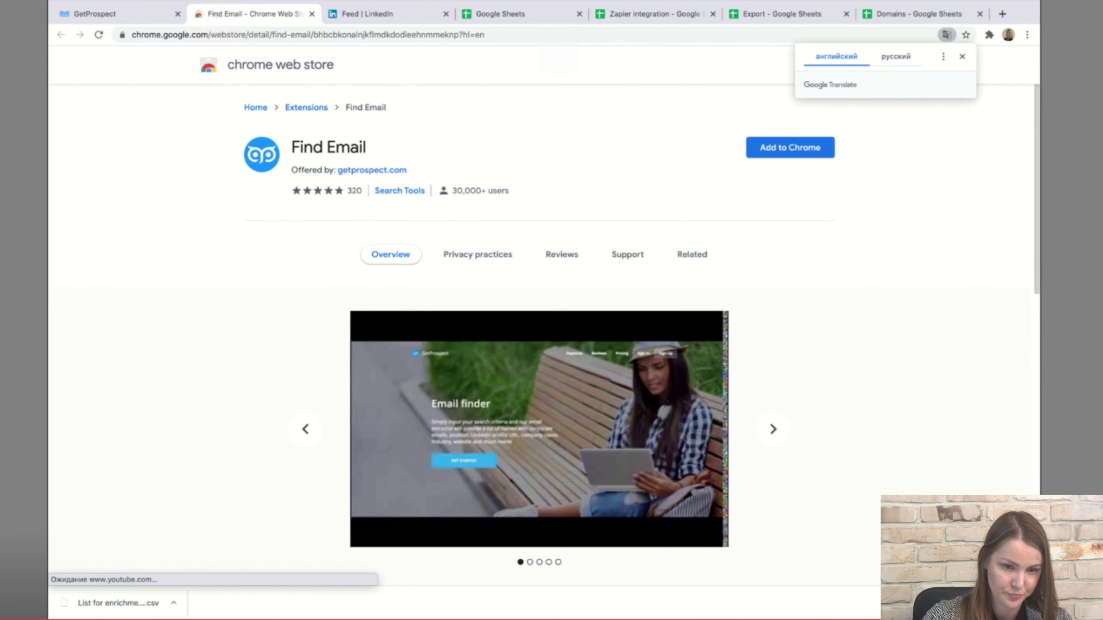
{"action": "left_click", "coordinate": [962, 57]}
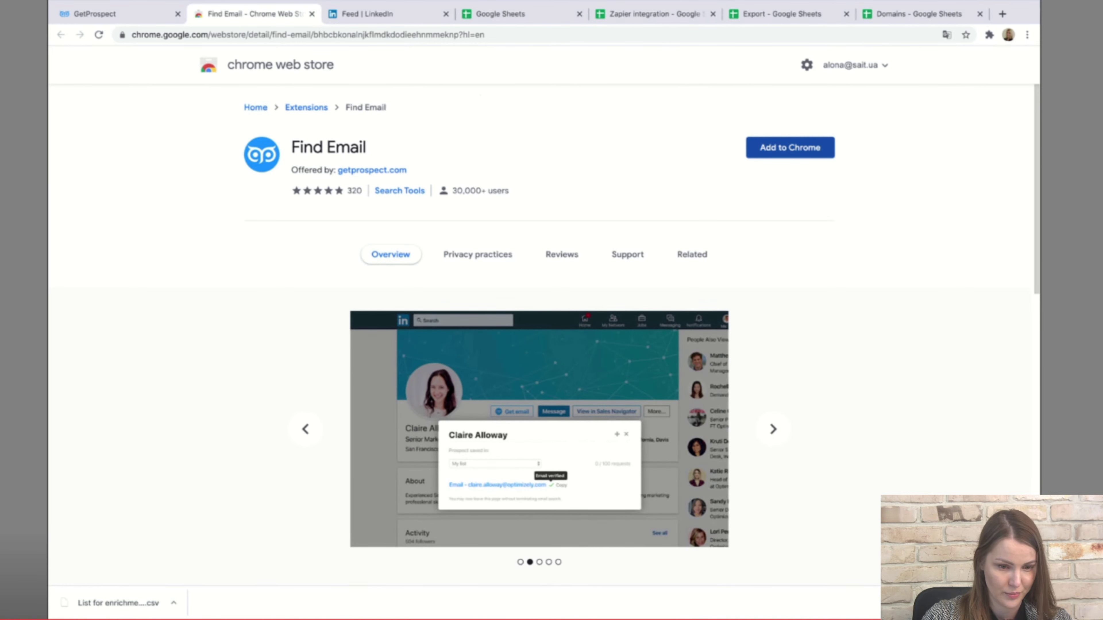
{"action": "left_click", "coordinate": [790, 147]}
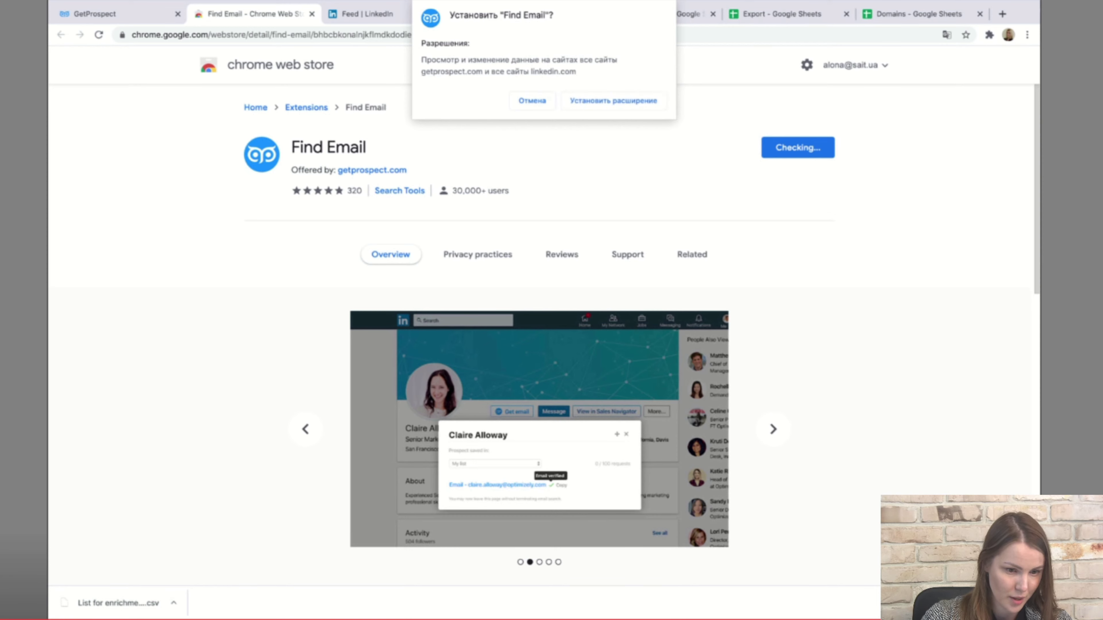
{"action": "key", "text": "Return"}
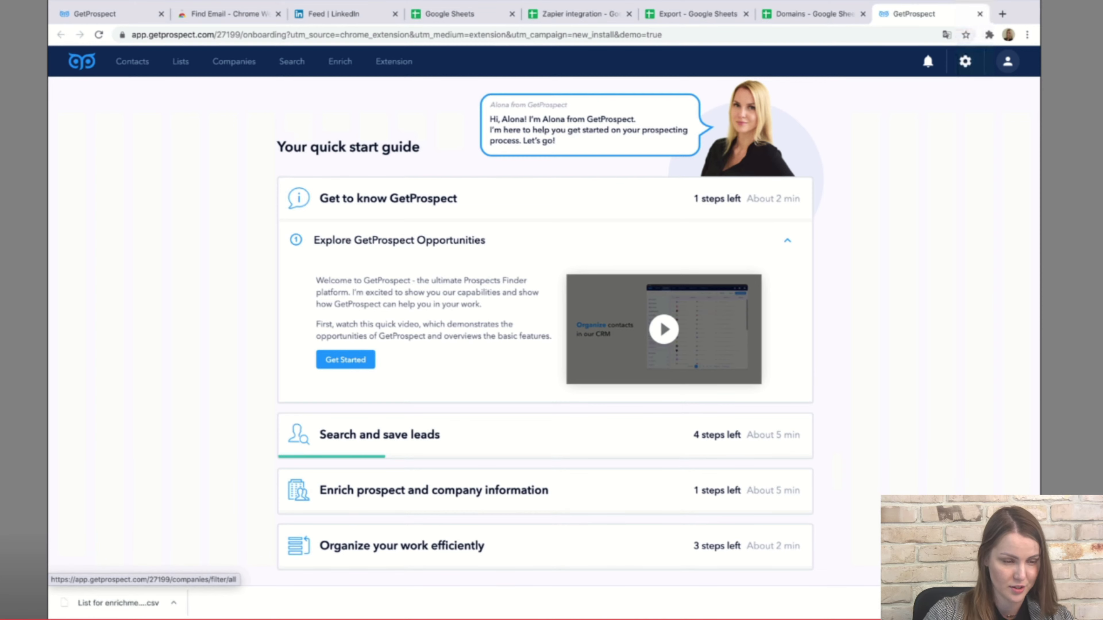
Search LinkedIn for 'CEO'.
{"action": "left_click", "coordinate": [334, 13]}
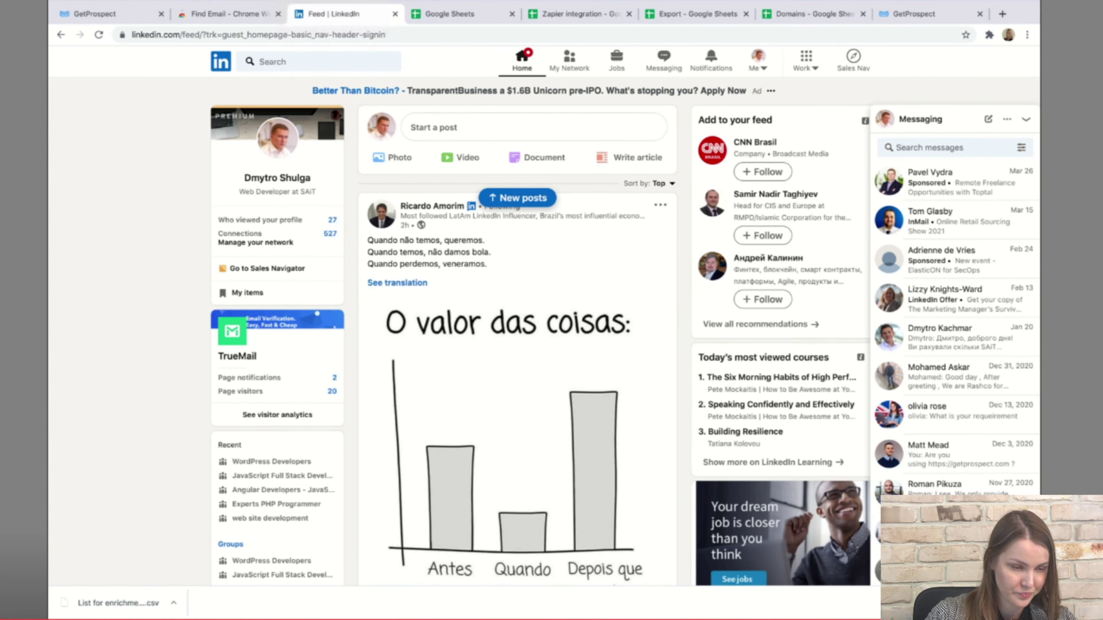
{"action": "left_click", "coordinate": [304, 61]}
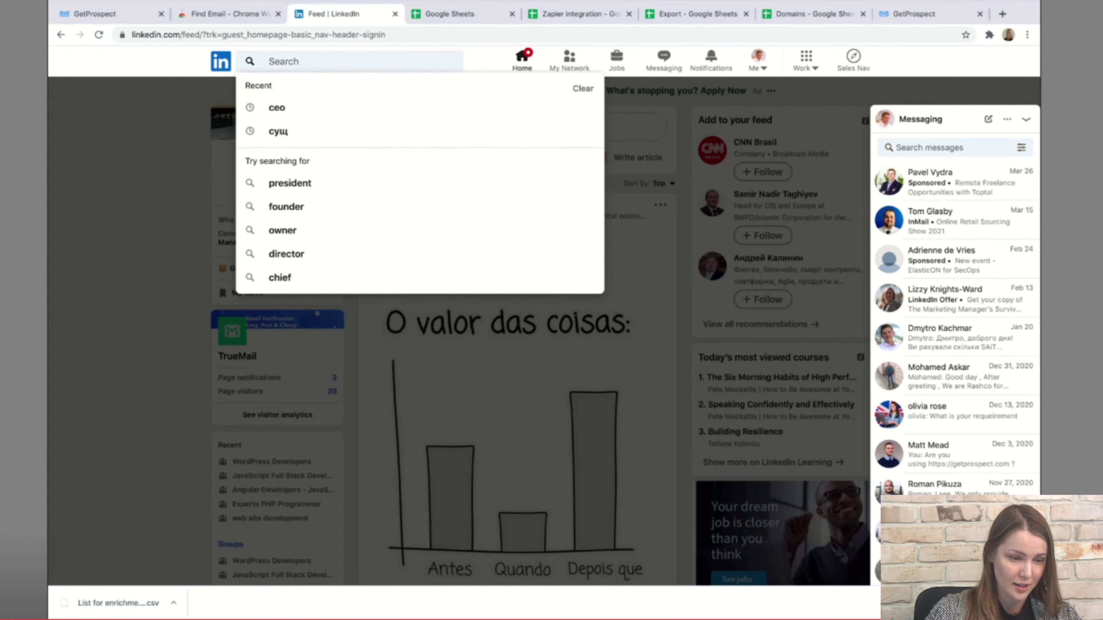
{"action": "type", "text": "C"}
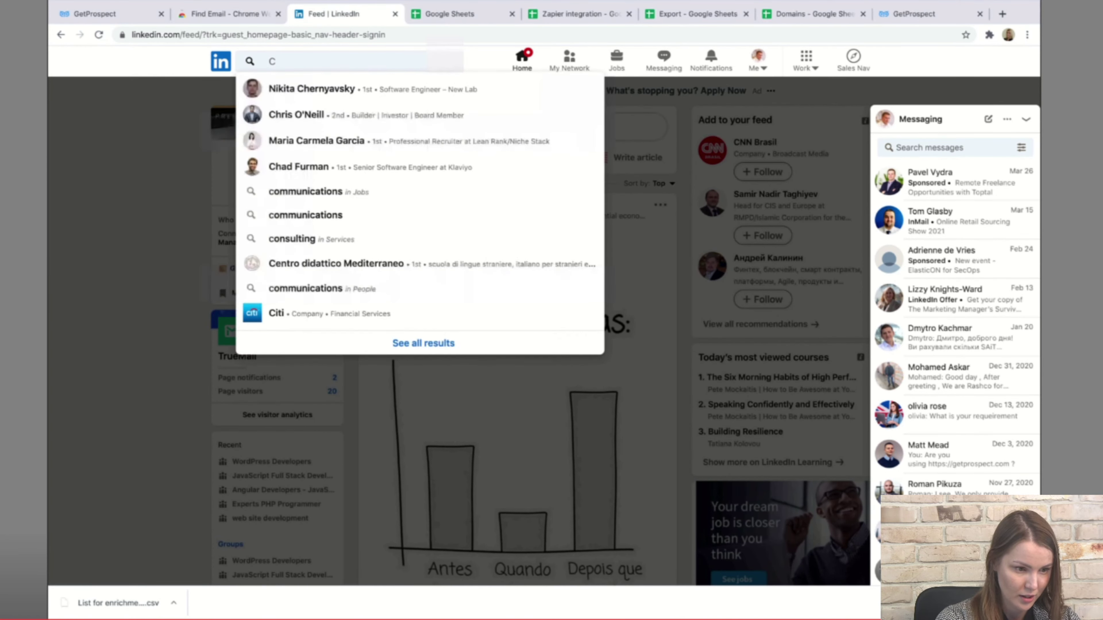
{"action": "type", "text": "EO"}
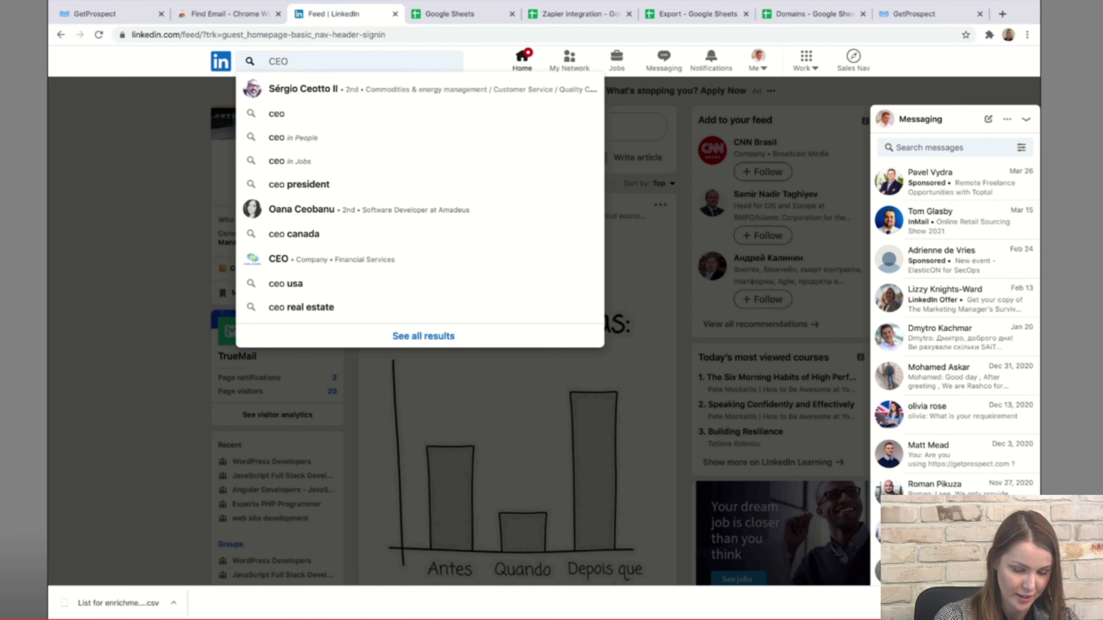
{"action": "key", "text": "Return"}
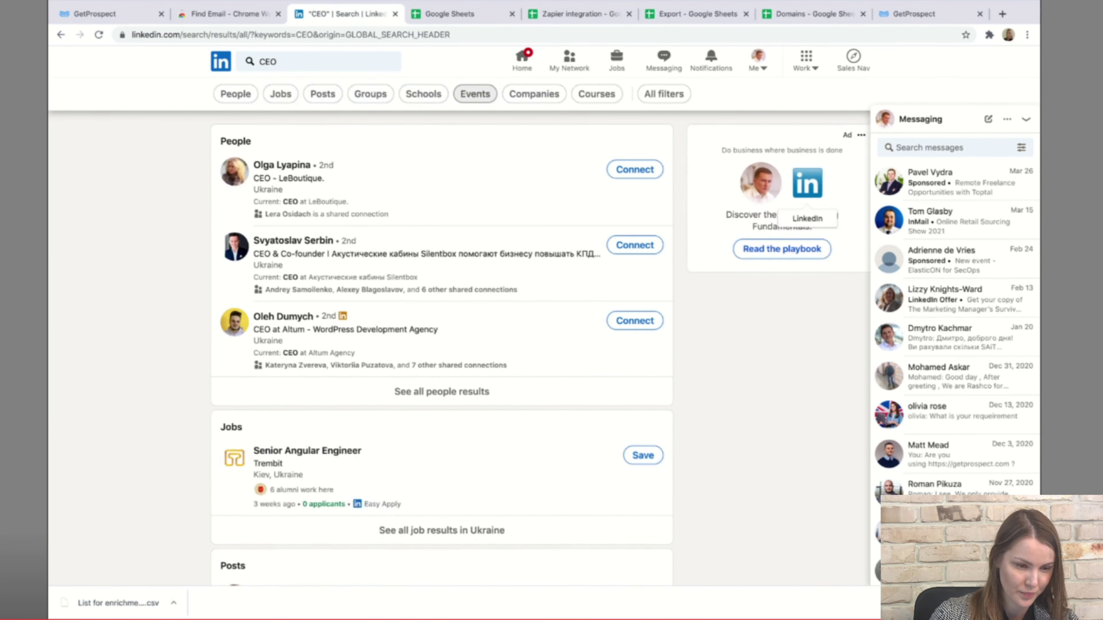
Filter the CEO results to people located in the United States.
{"action": "left_click", "coordinate": [663, 94]}
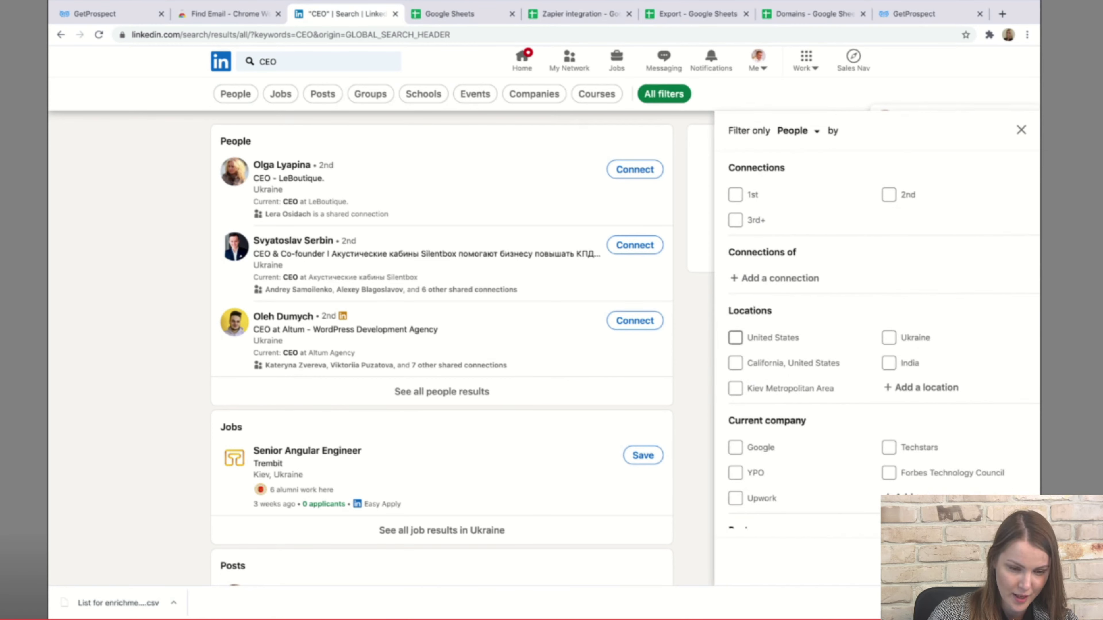
{"action": "left_click", "coordinate": [735, 338]}
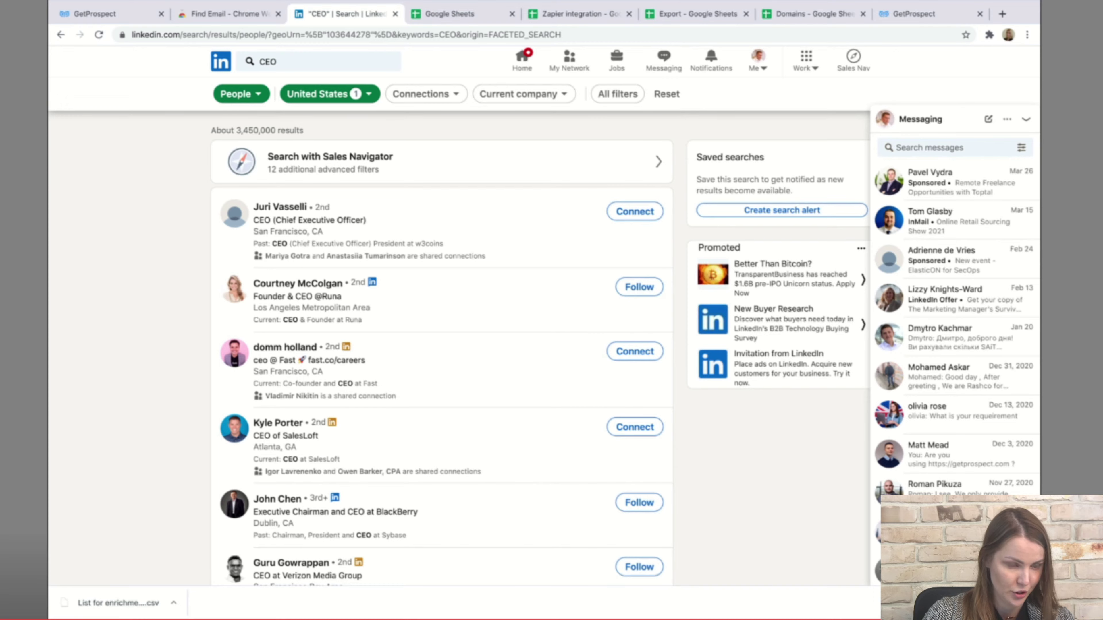
{"action": "scroll", "coordinate": [441, 348], "scroll_direction": "down", "scroll_amount": 5}
{"action": "scroll", "coordinate": [441, 347], "scroll_direction": "up", "scroll_amount": 5}
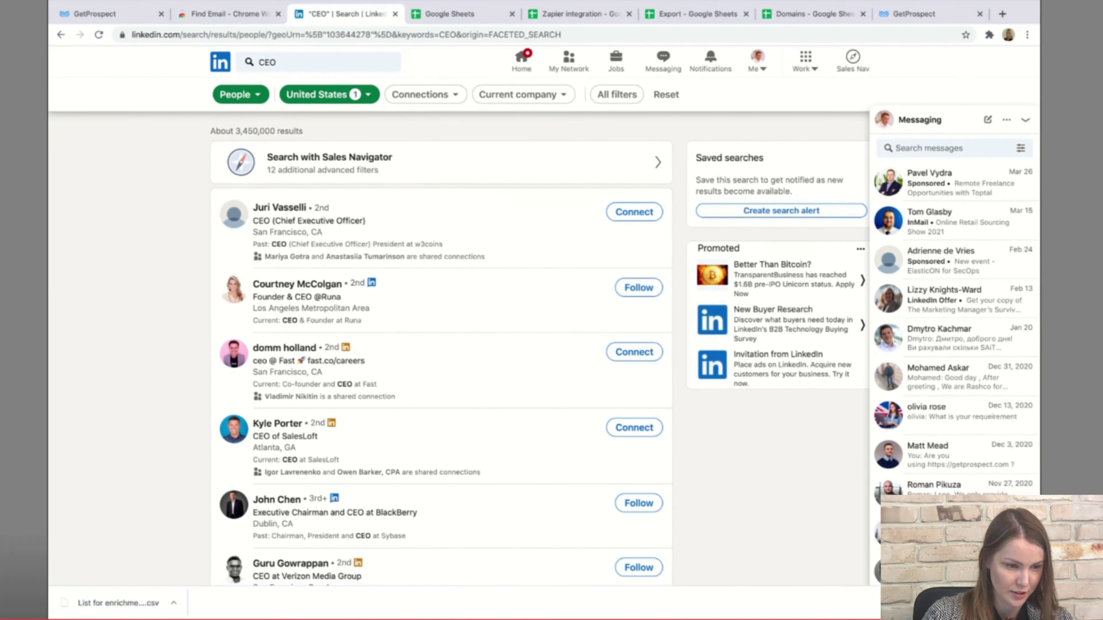
Sign in to Find Email with the saved account e-mail and password, then reload LinkedIn.
{"action": "left_click", "coordinate": [989, 35]}
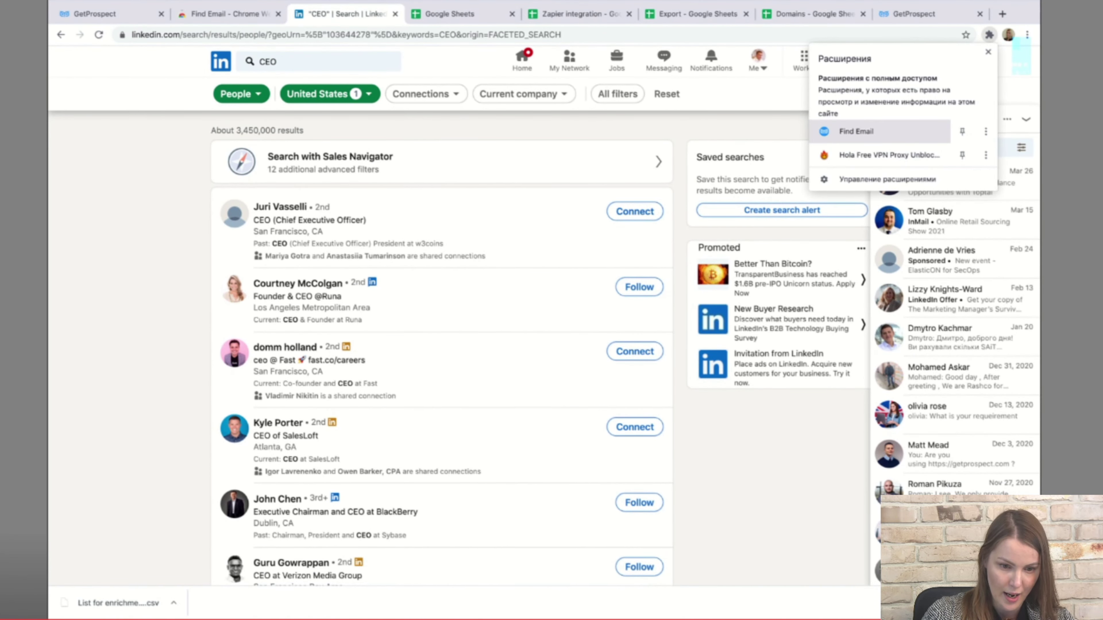
{"action": "left_click", "coordinate": [855, 132]}
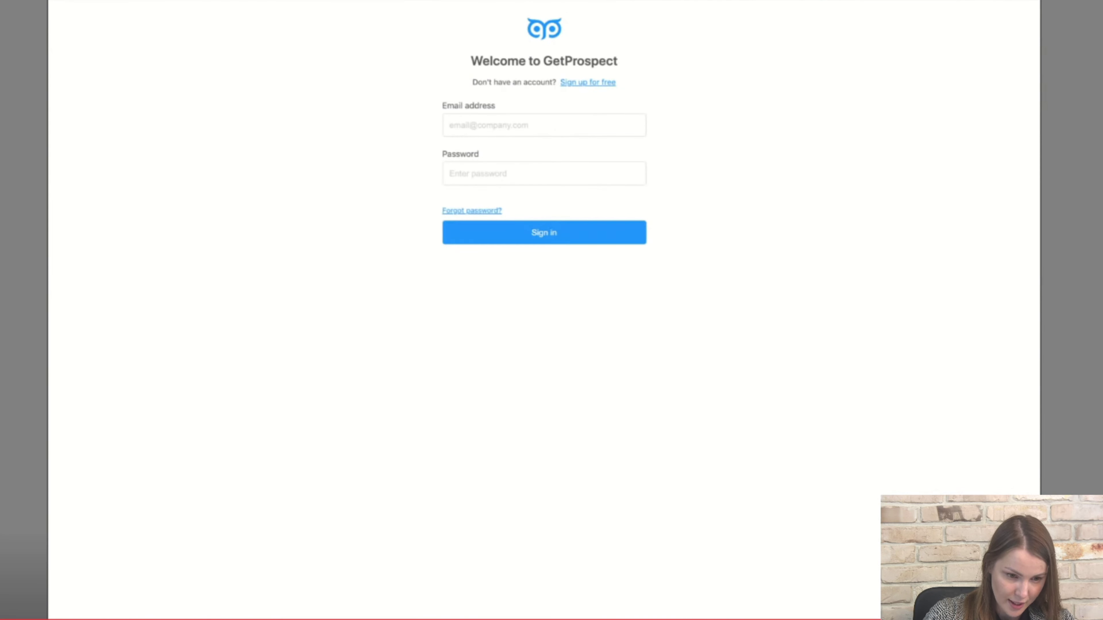
{"action": "left_click", "coordinate": [544, 125]}
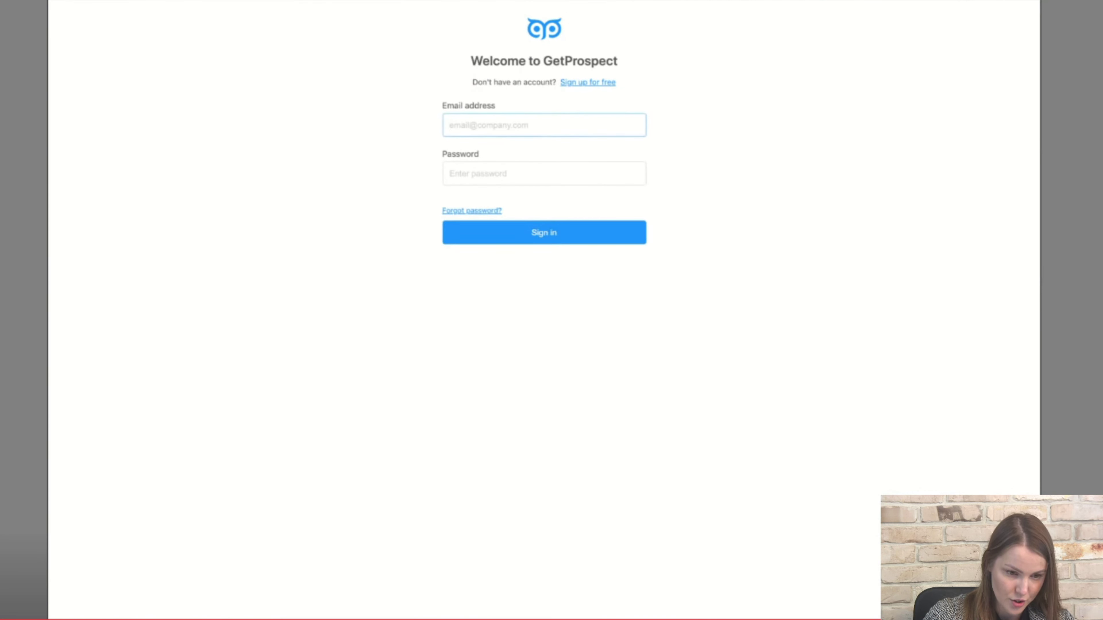
{"action": "key", "text": "Down"}
{"action": "key", "text": "Return"}
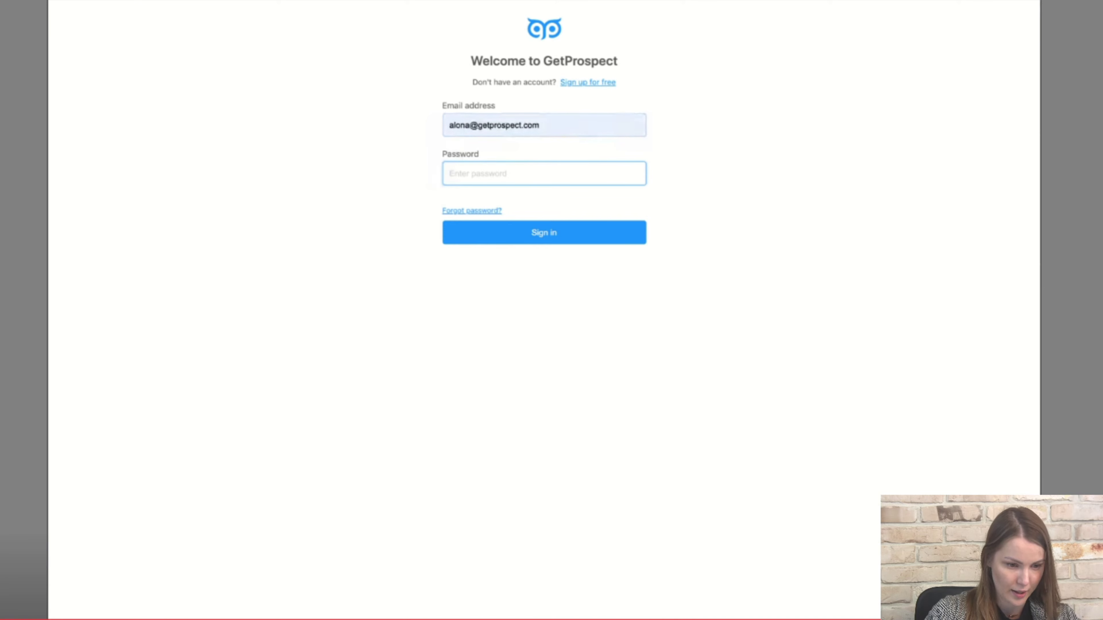
{"action": "type", "text": "•••••••••••"}
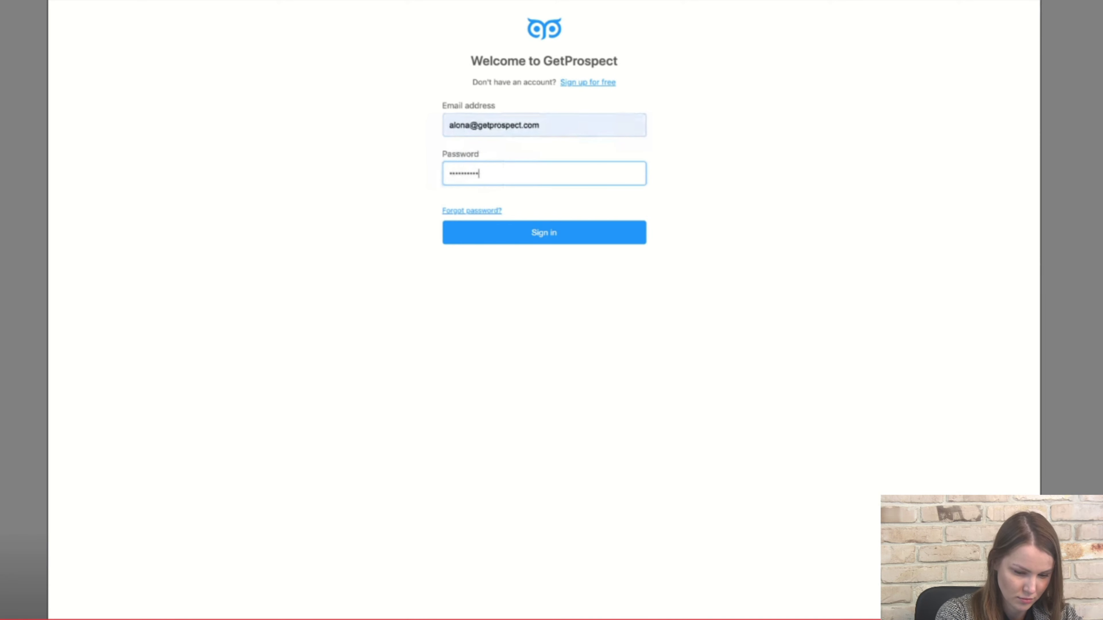
{"action": "key", "text": "Return"}
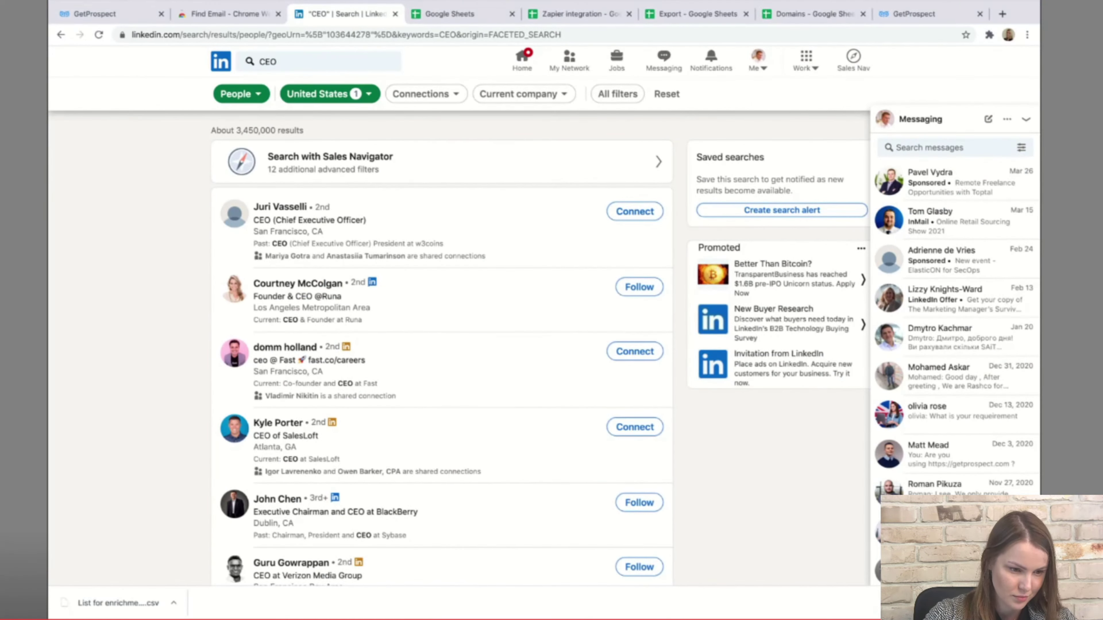
{"action": "left_click", "coordinate": [98, 34]}
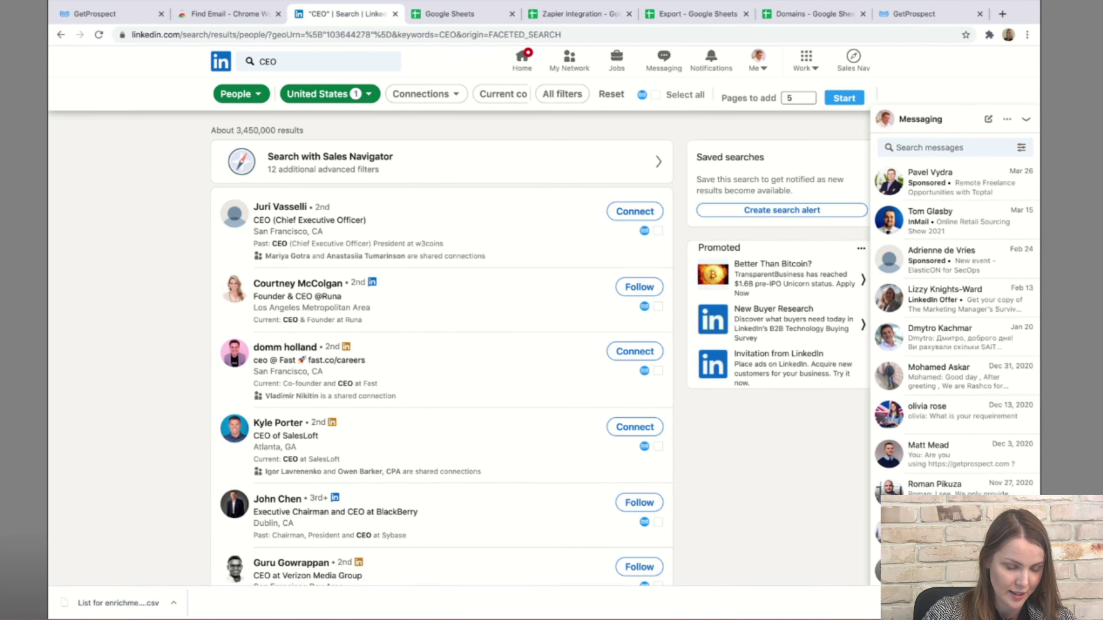
Tick and untick three profiles as a demo, then select all 10 profiles.
{"action": "scroll", "coordinate": [442, 347], "scroll_direction": "down", "scroll_amount": 10}
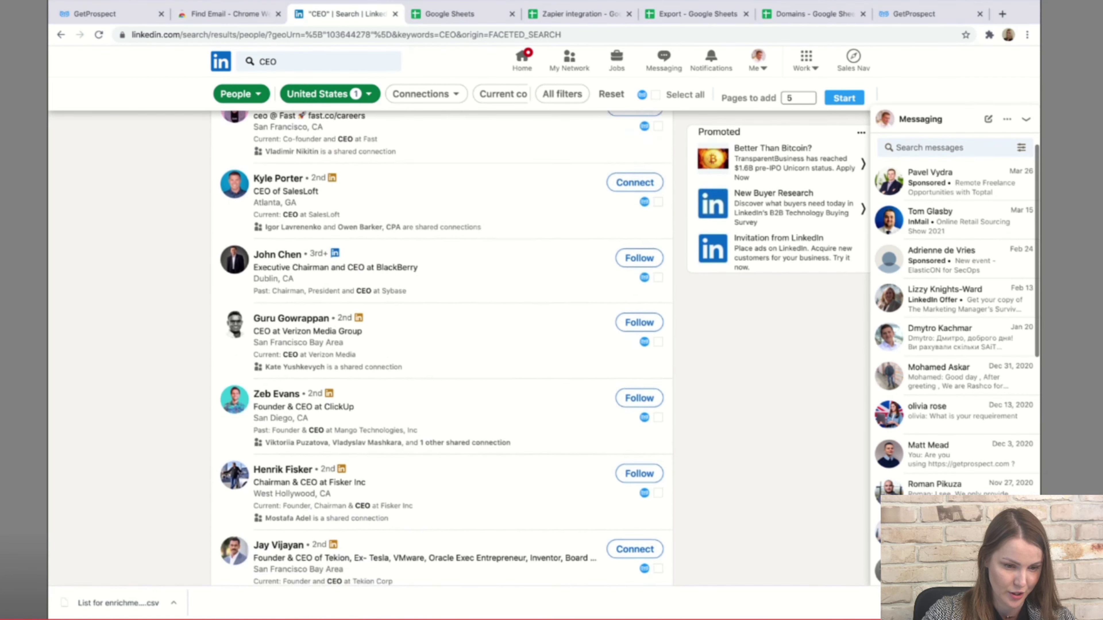
{"action": "scroll", "coordinate": [441, 348], "scroll_direction": "up", "scroll_amount": 5}
{"action": "scroll", "coordinate": [441, 348], "scroll_direction": "up", "scroll_amount": 4}
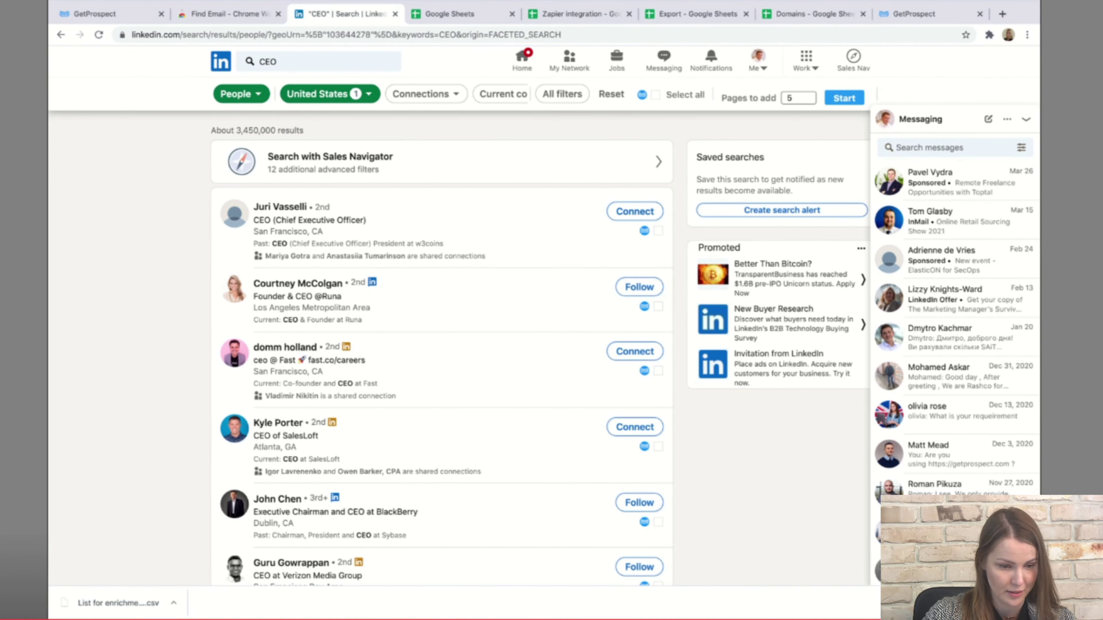
{"action": "left_click", "coordinate": [659, 231]}
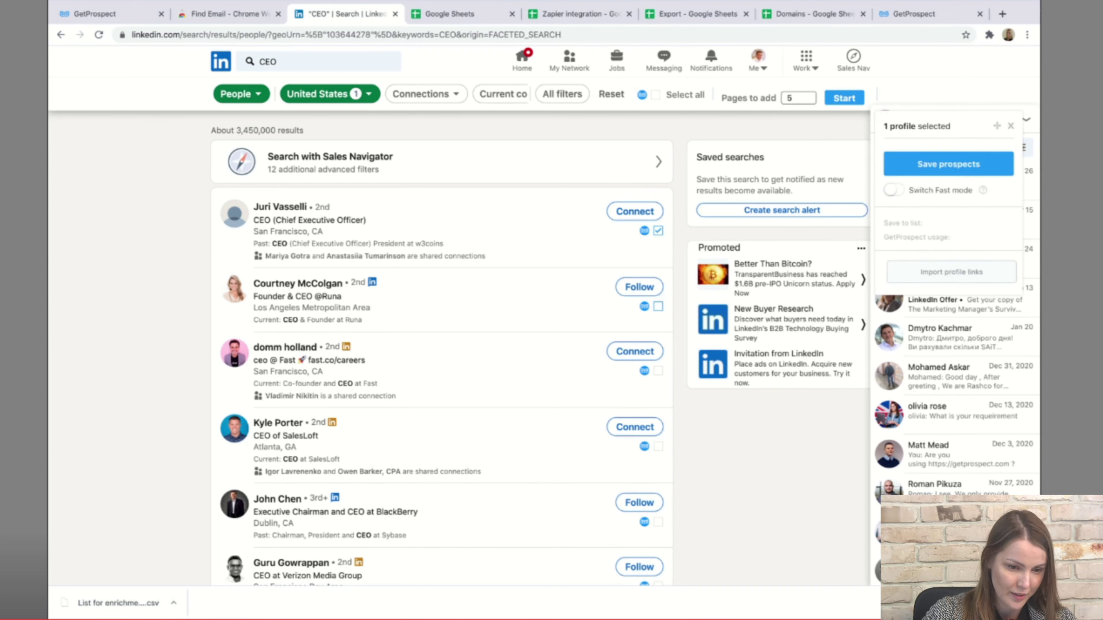
{"action": "left_click", "coordinate": [658, 306]}
{"action": "left_click", "coordinate": [658, 370]}
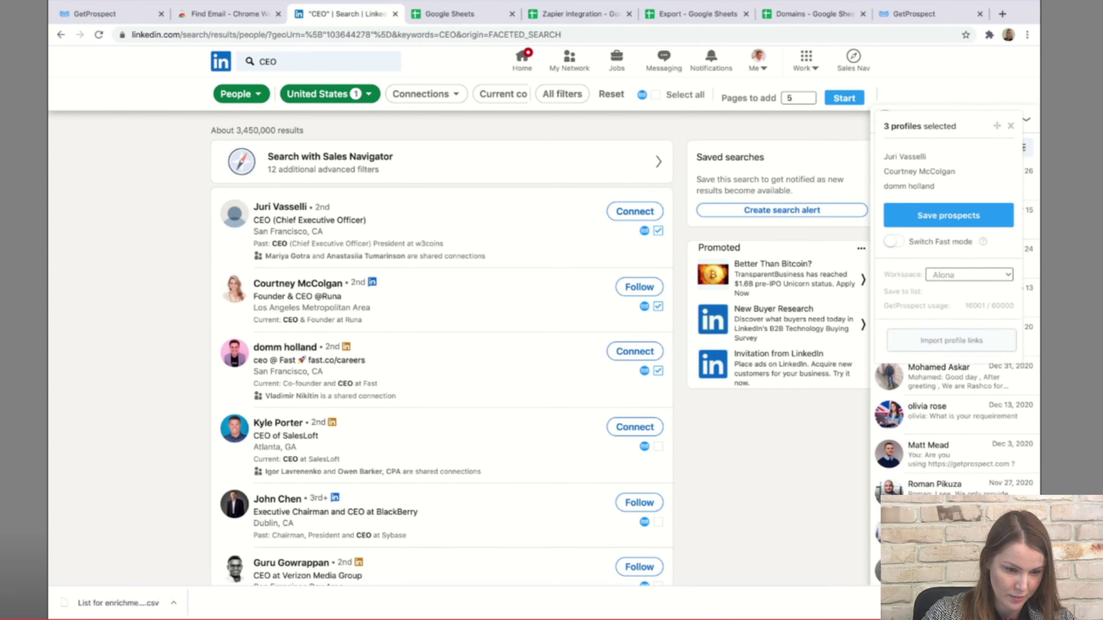
{"action": "left_click", "coordinate": [658, 370]}
{"action": "left_click", "coordinate": [658, 306]}
{"action": "left_click", "coordinate": [658, 230]}
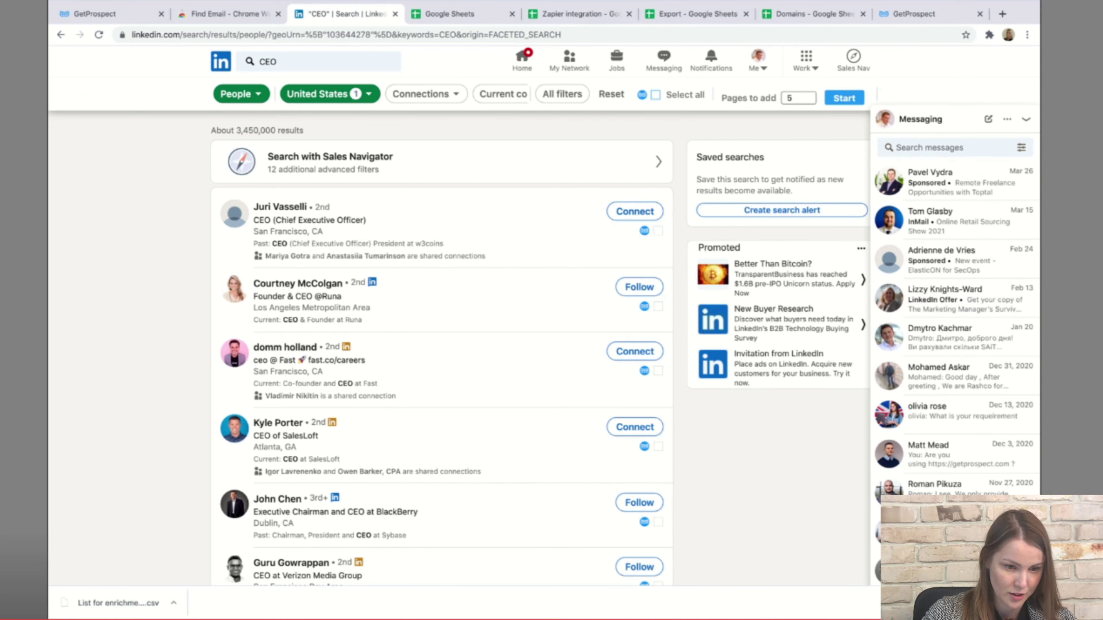
{"action": "left_click", "coordinate": [656, 95]}
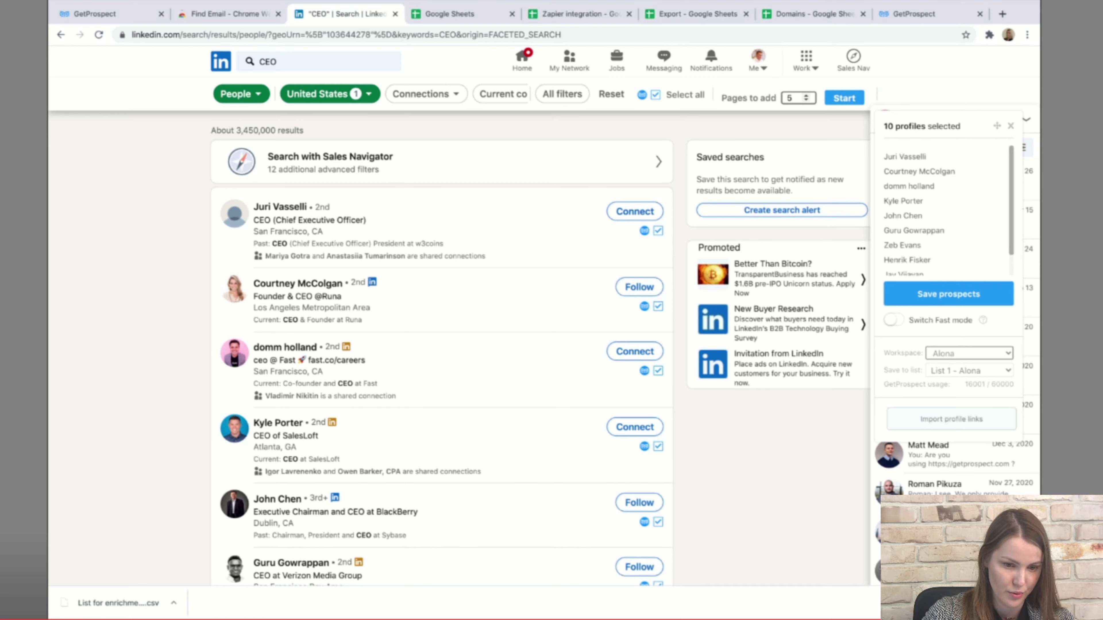
Set pages to add to 2, keep List 1 as destination, and save the prospects.
{"action": "double_click", "coordinate": [793, 97]}
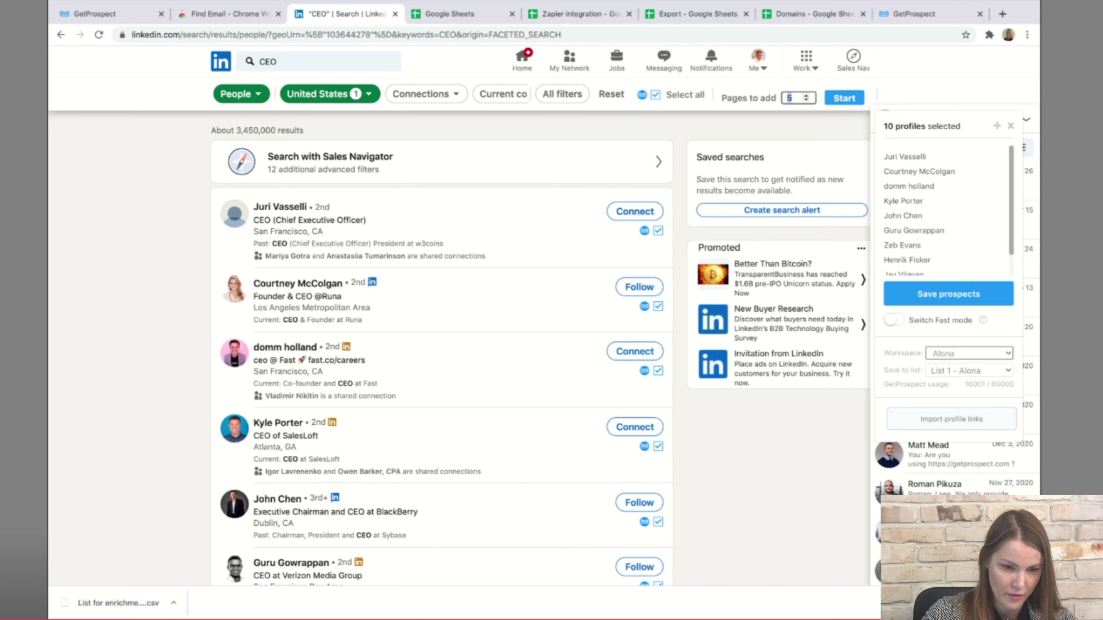
{"action": "type", "text": "2"}
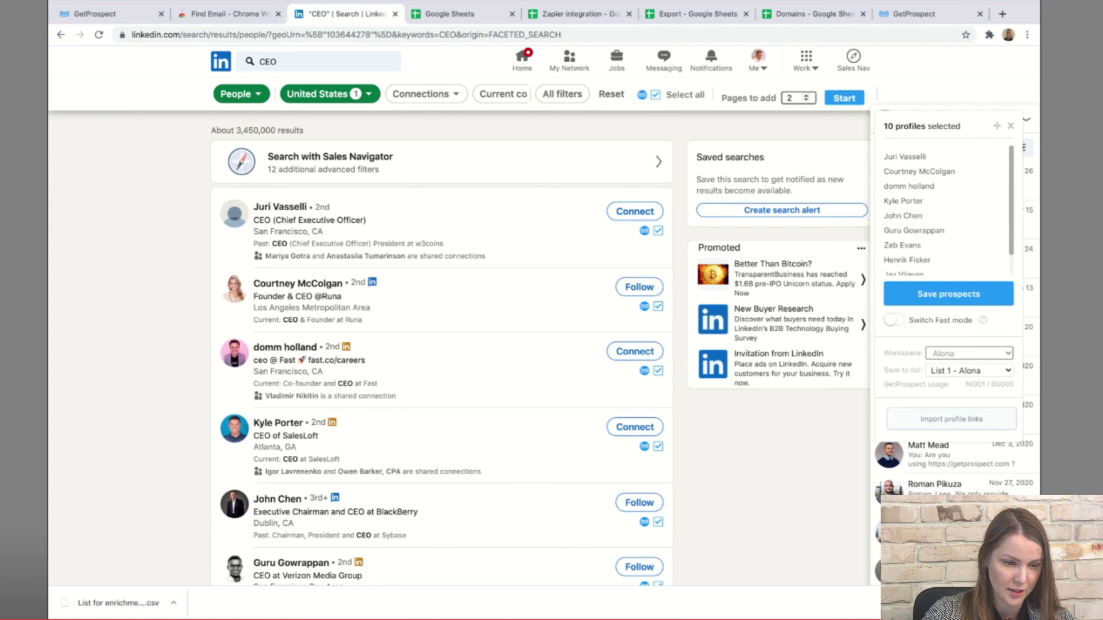
{"action": "left_click", "coordinate": [969, 371]}
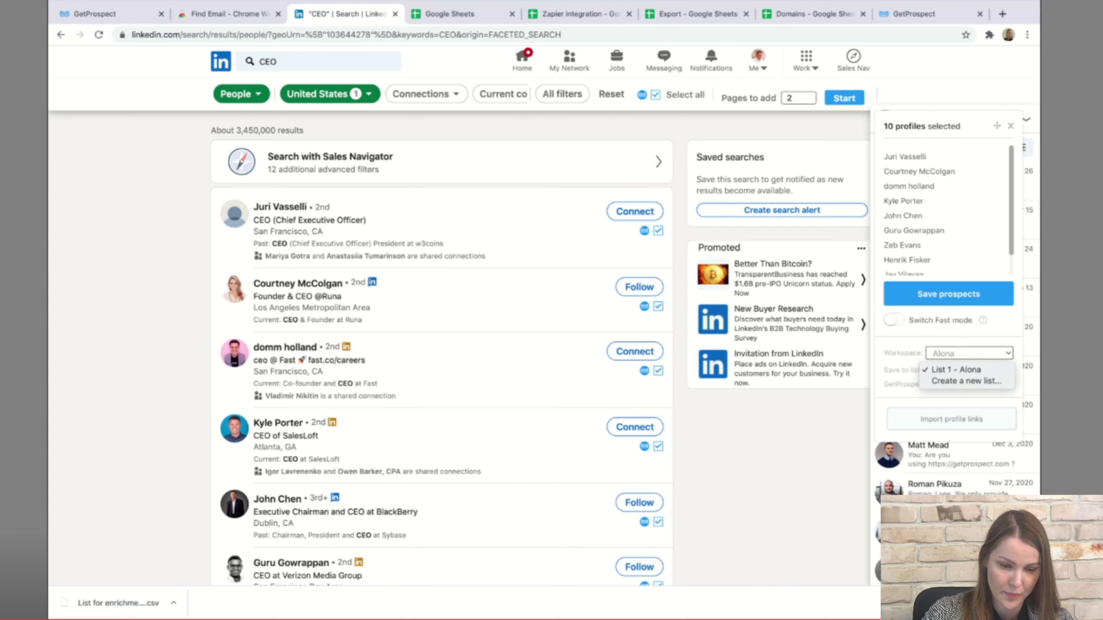
{"action": "left_click", "coordinate": [969, 370]}
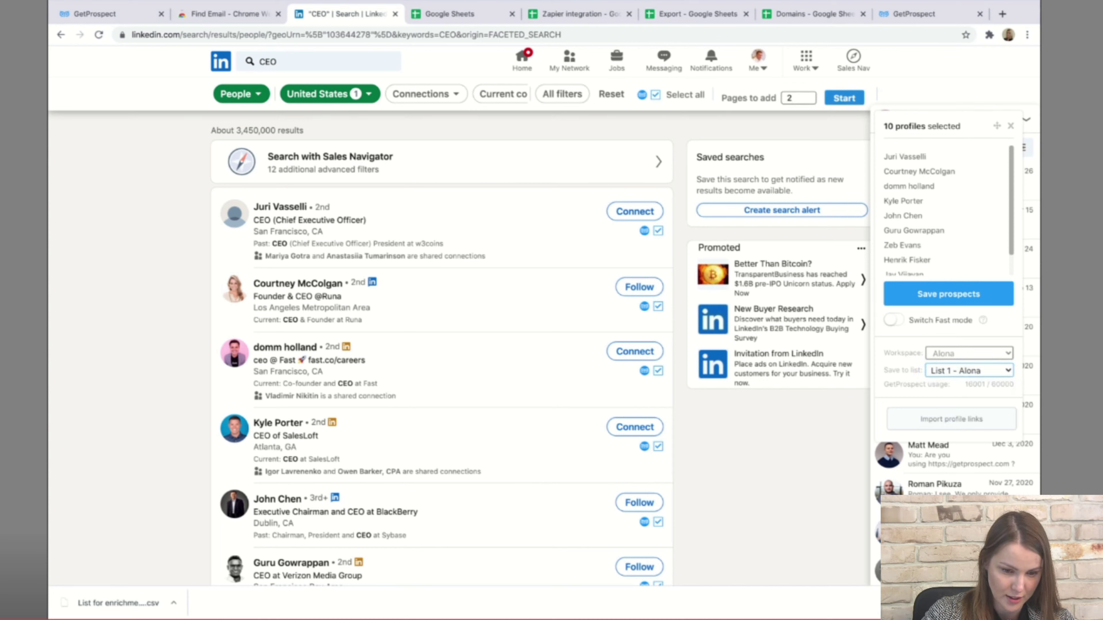
{"action": "left_click", "coordinate": [948, 294]}
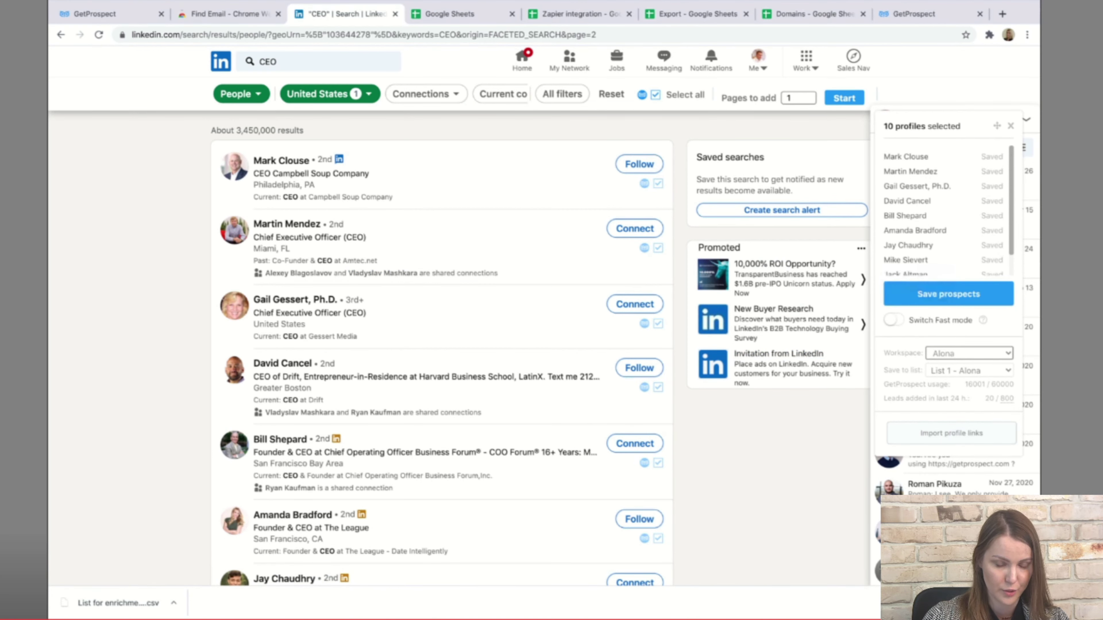
{"action": "scroll", "coordinate": [441, 348], "scroll_direction": "down", "scroll_amount": 10}
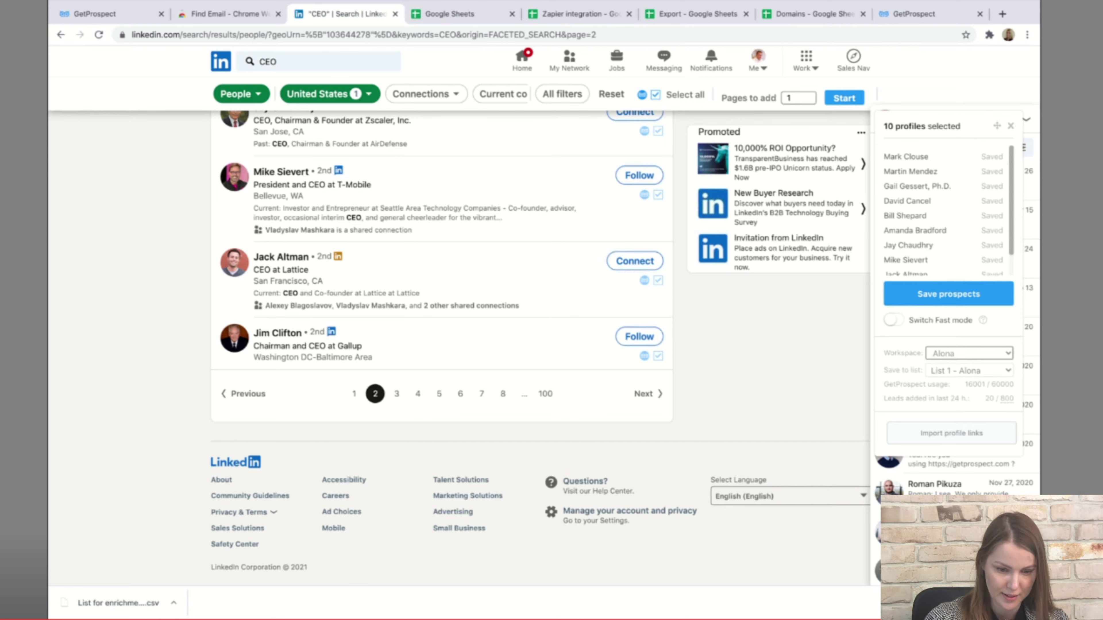
{"action": "left_click_drag", "start_coordinate": [884, 398], "coordinate": [965, 398]}
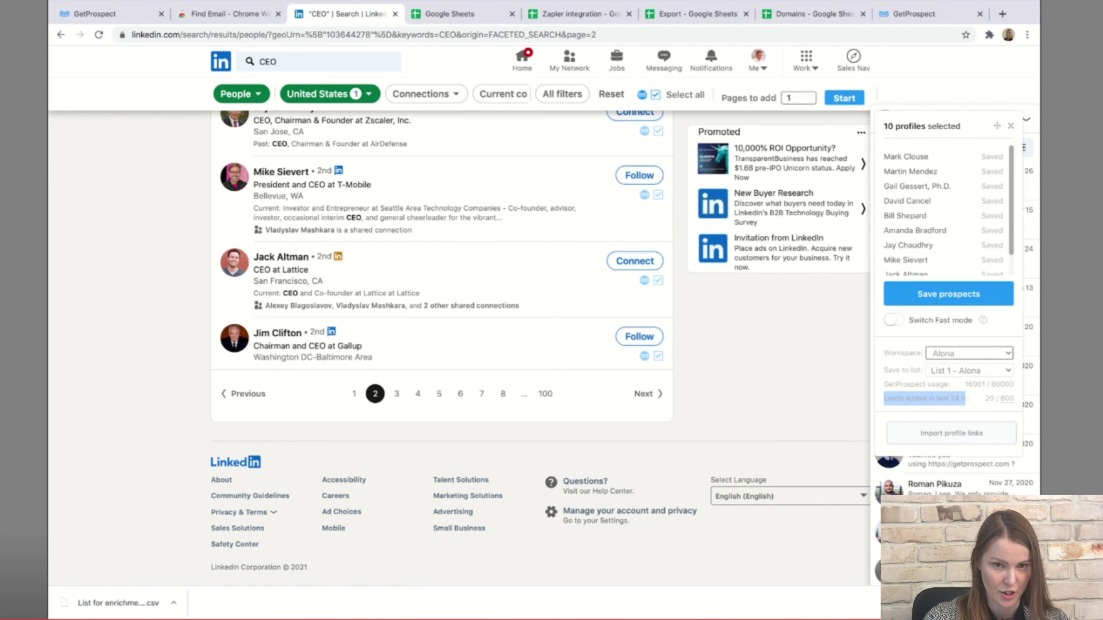
{"action": "scroll", "coordinate": [441, 348], "scroll_direction": "up", "scroll_amount": 15}
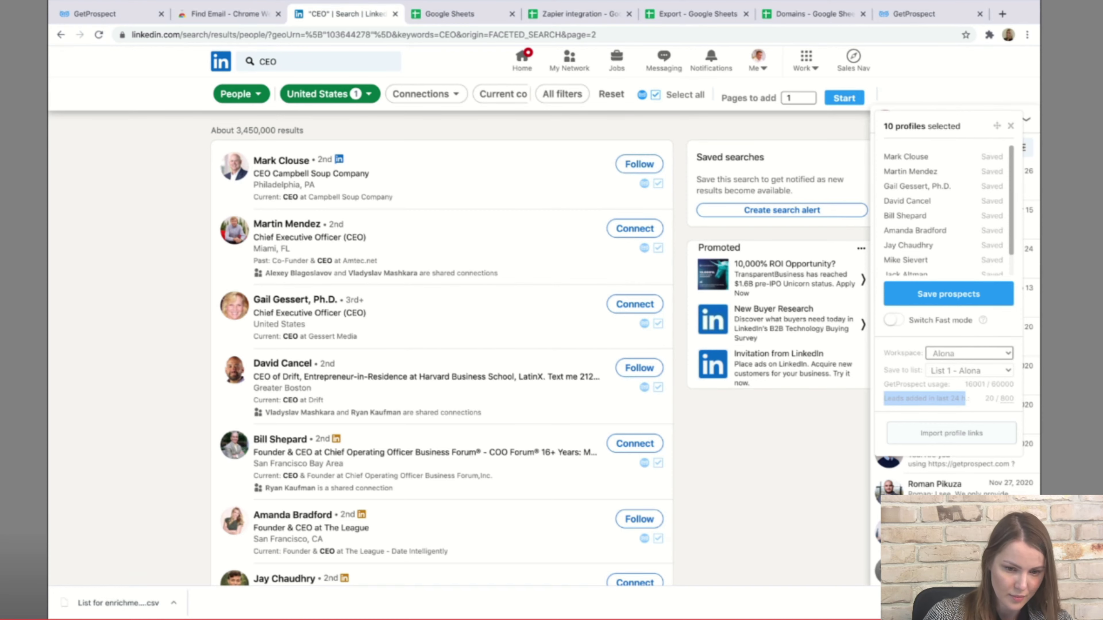
{"action": "scroll", "coordinate": [441, 348], "scroll_direction": "down", "scroll_amount": 12}
{"action": "scroll", "coordinate": [442, 347], "scroll_direction": "up", "scroll_amount": 12}
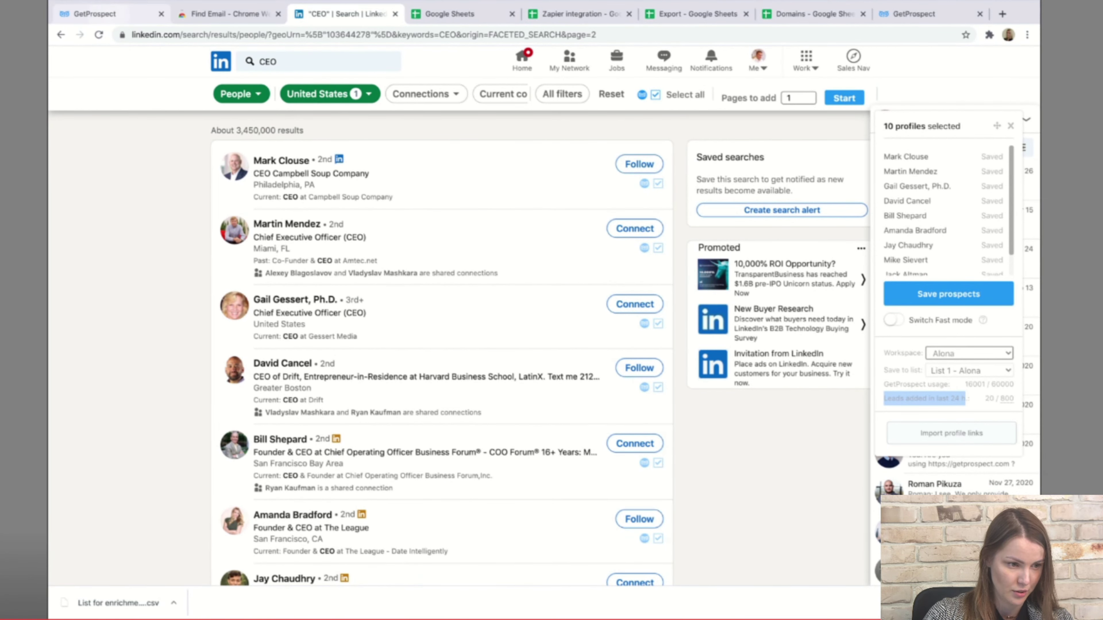
{"action": "left_click", "coordinate": [108, 13]}
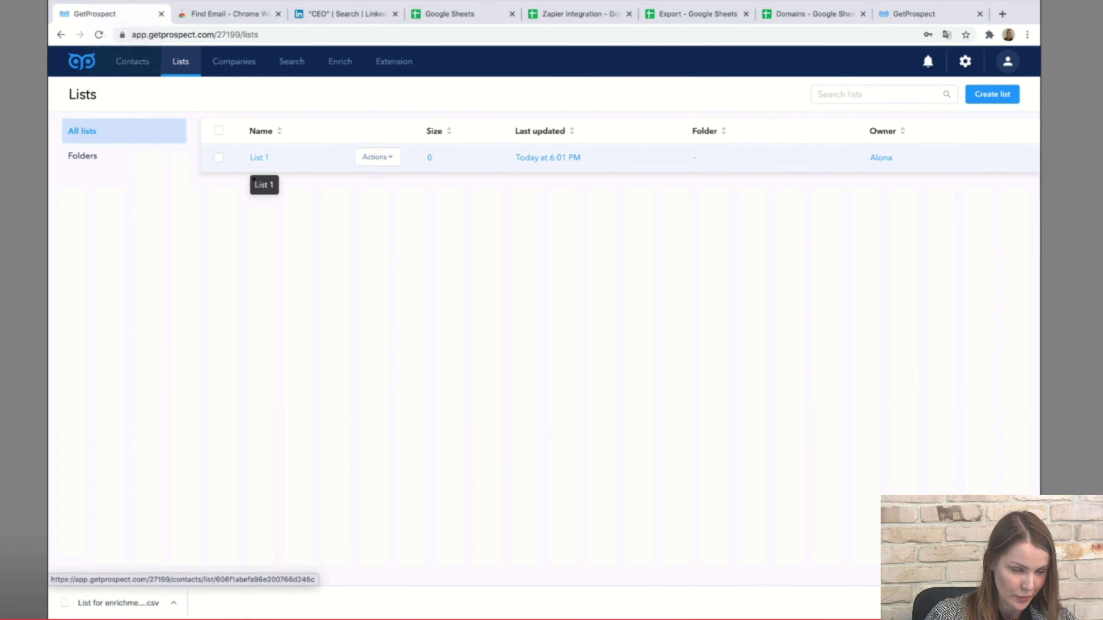
Open List 1 to view its 20 saved CEO contacts.
{"action": "left_click", "coordinate": [259, 157]}
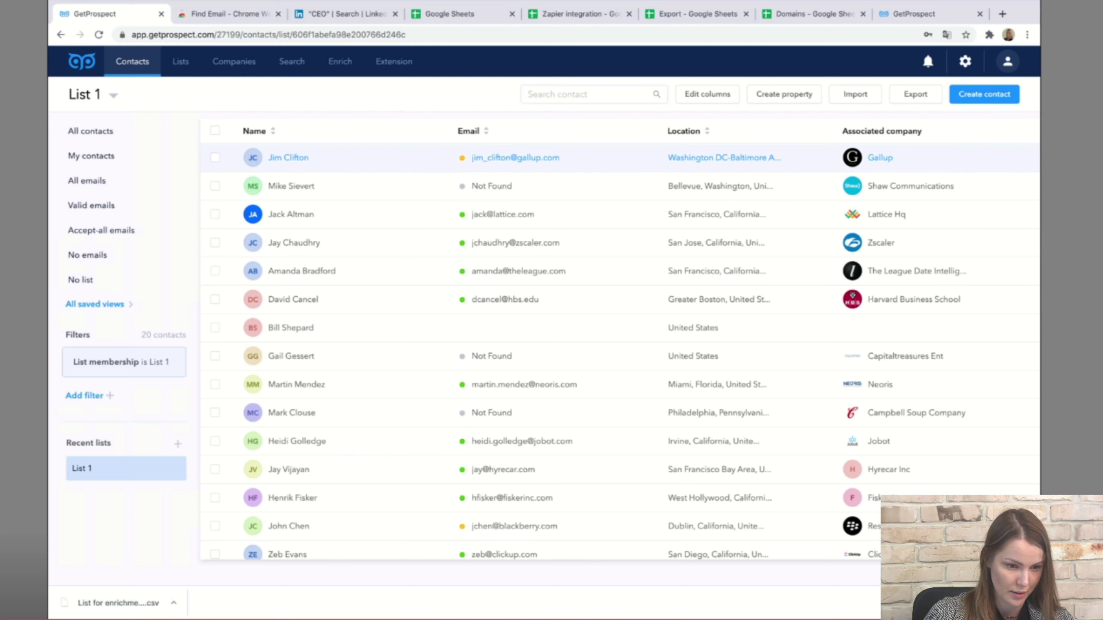
{"action": "left_click", "coordinate": [288, 158]}
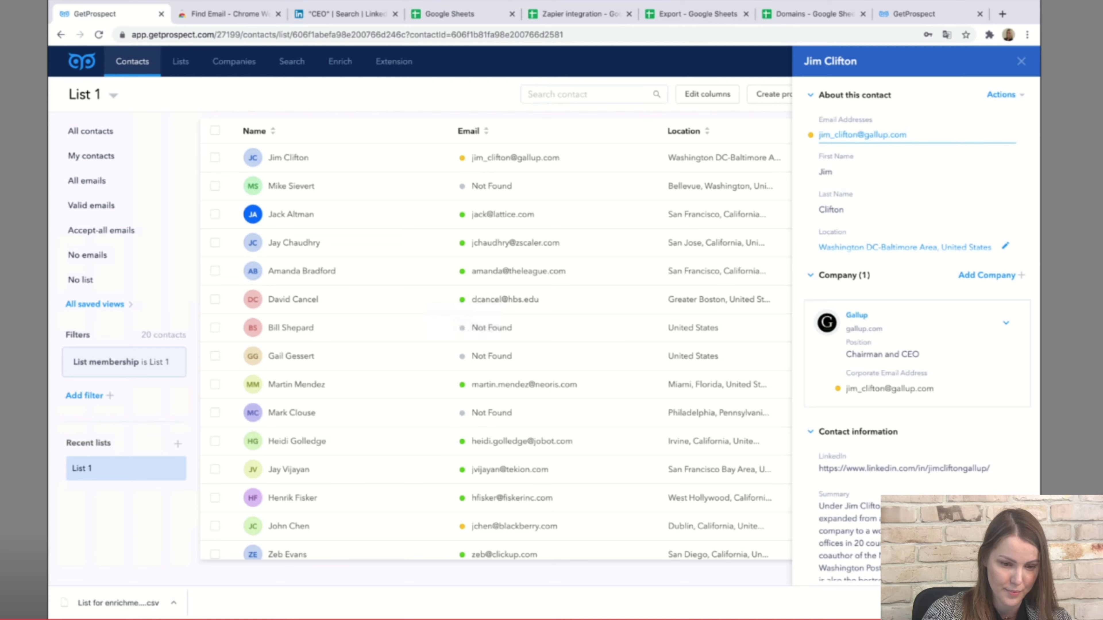
{"action": "scroll", "coordinate": [917, 261], "scroll_direction": "down", "scroll_amount": 2}
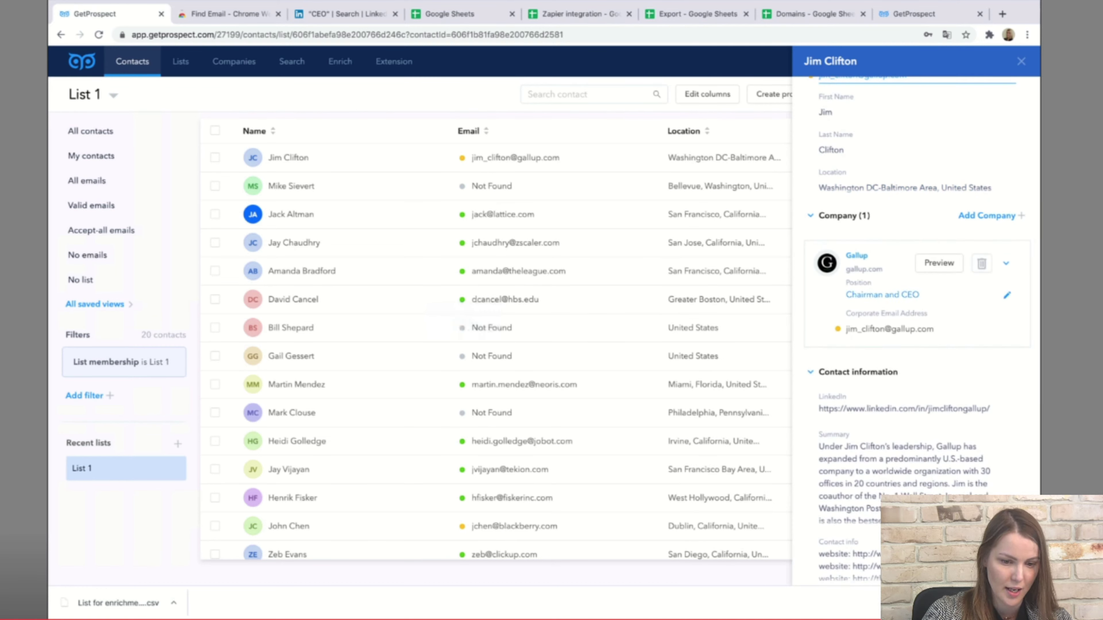
{"action": "scroll", "coordinate": [917, 260], "scroll_direction": "down", "scroll_amount": 6}
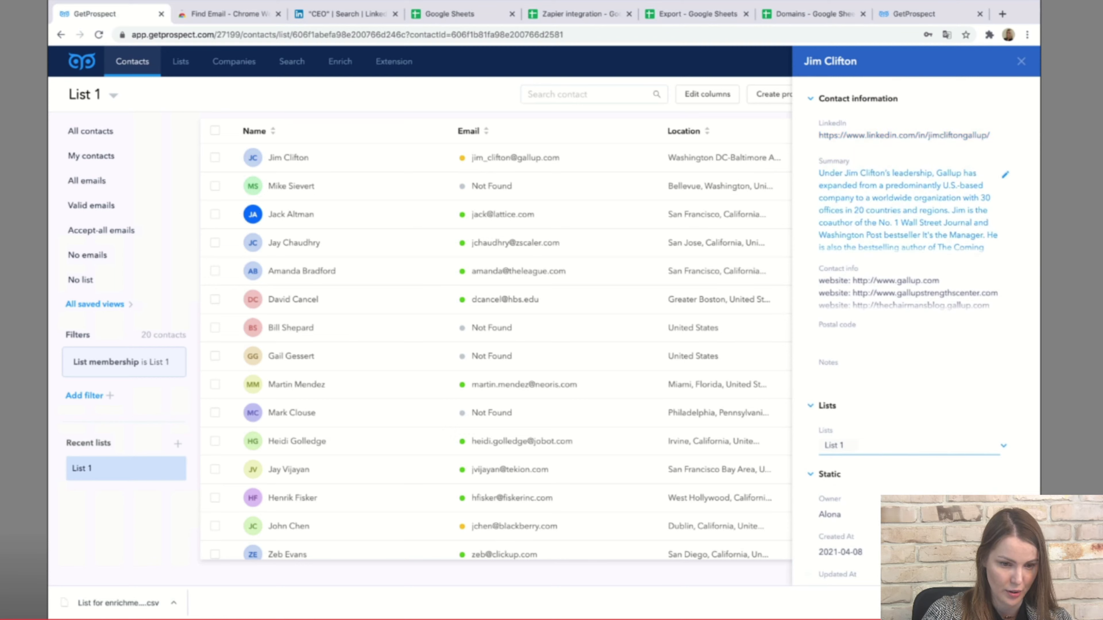
{"action": "scroll", "coordinate": [916, 261], "scroll_direction": "up", "scroll_amount": 8}
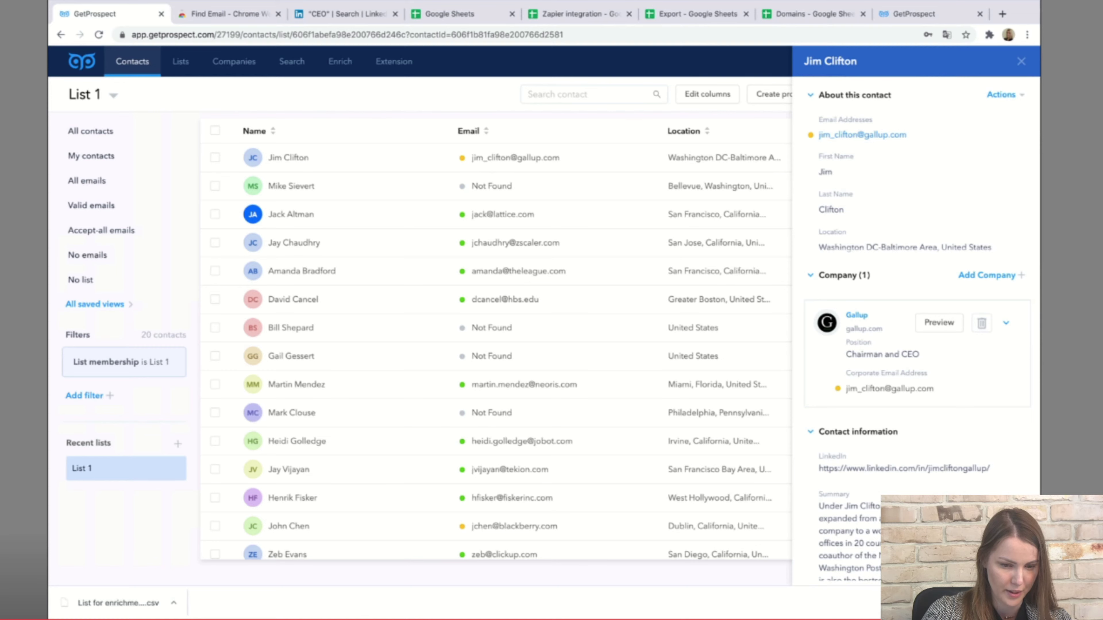
{"action": "left_click", "coordinate": [939, 323]}
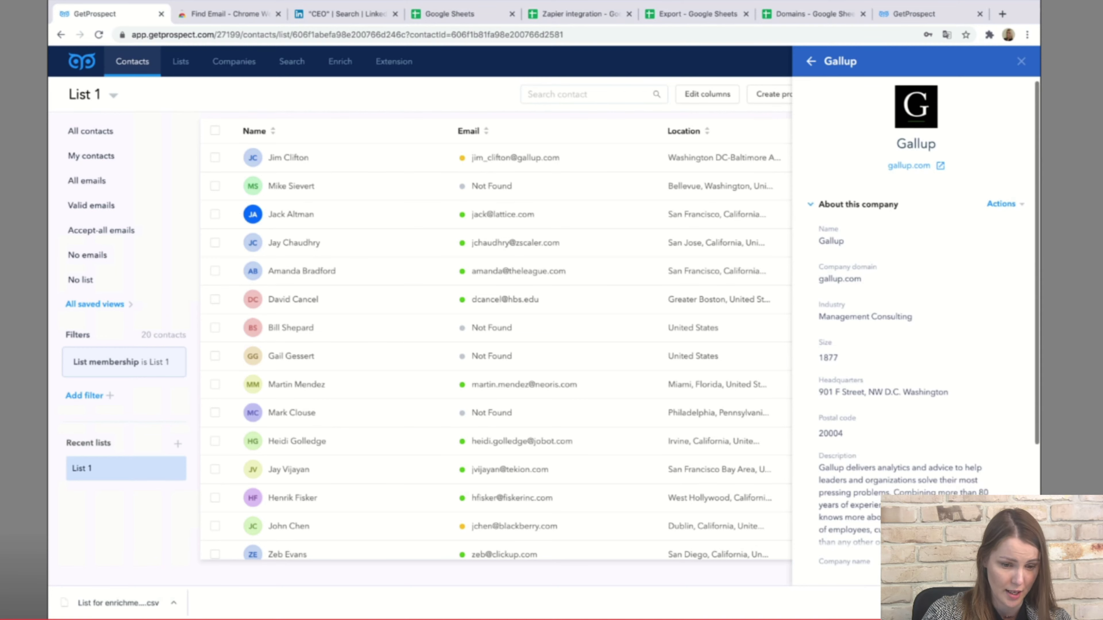
{"action": "scroll", "coordinate": [912, 391], "scroll_direction": "down", "scroll_amount": 3}
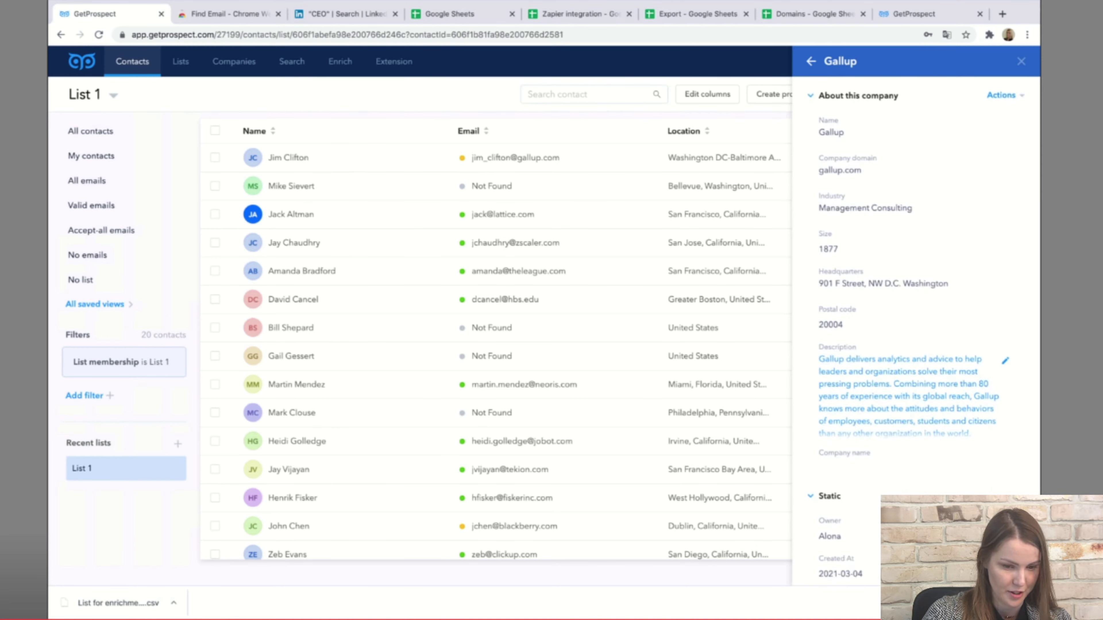
{"action": "left_click", "coordinate": [1021, 61]}
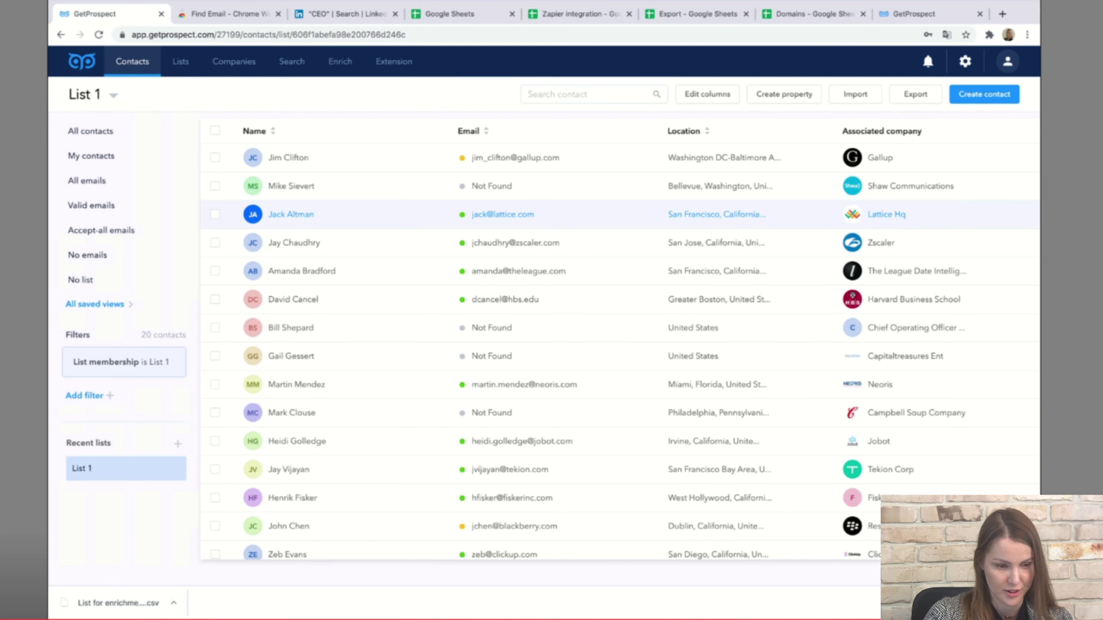
Go back to the LinkedIn 'CEO' search results tab.
{"action": "mouse_move", "coordinate": [461, 158]}
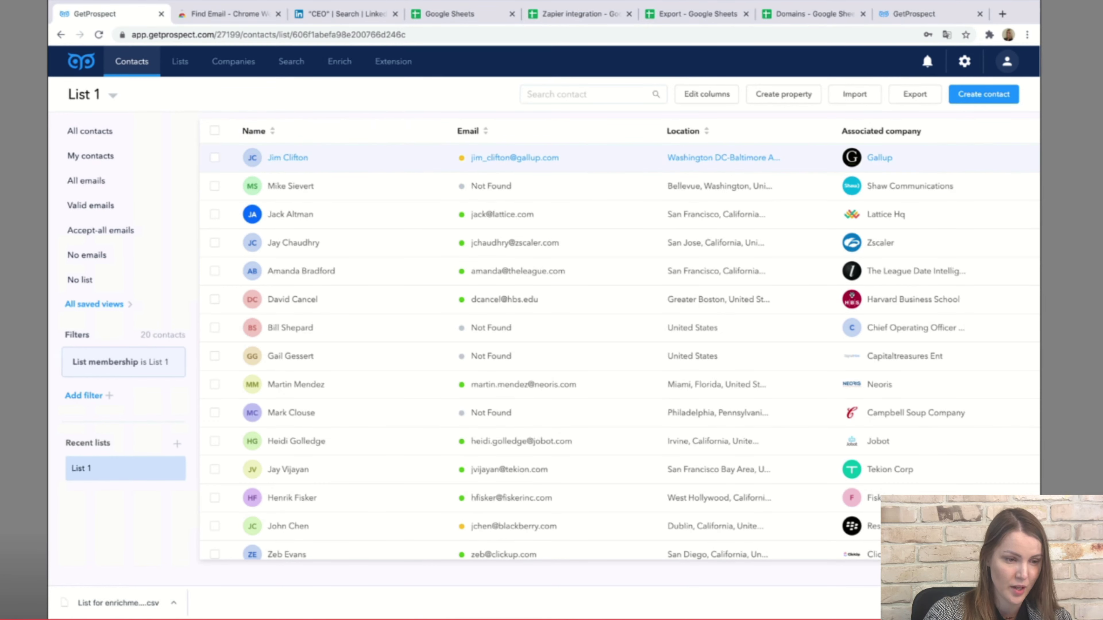
{"action": "left_click", "coordinate": [343, 13]}
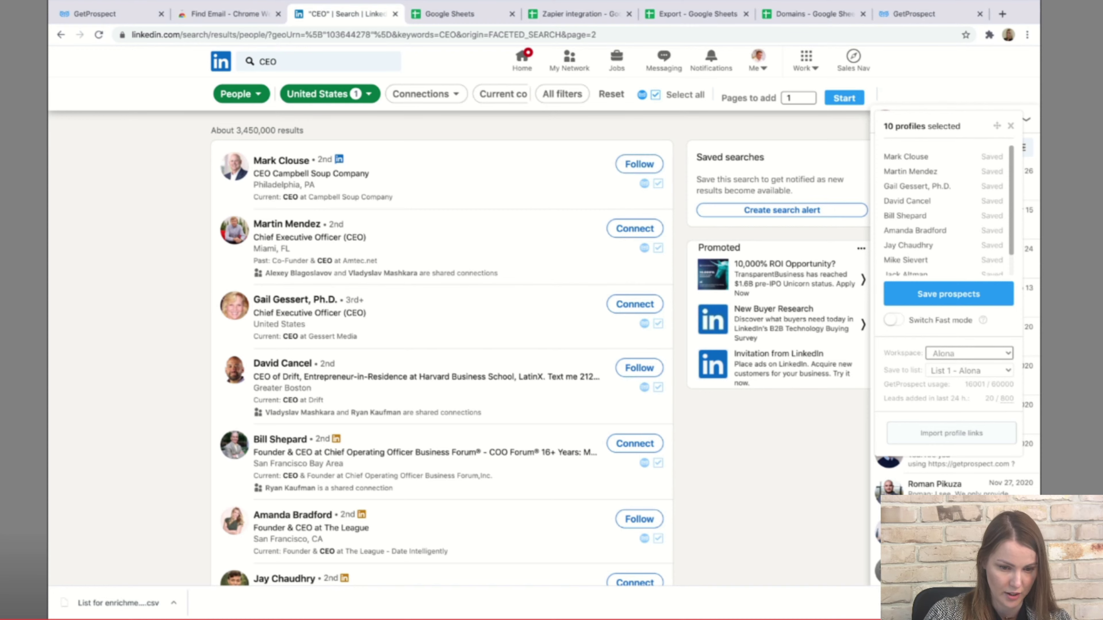
Turn on fast mode, save all page 3 profiles, and switch to List 1 in GetProspect.
{"action": "left_click", "coordinate": [894, 320]}
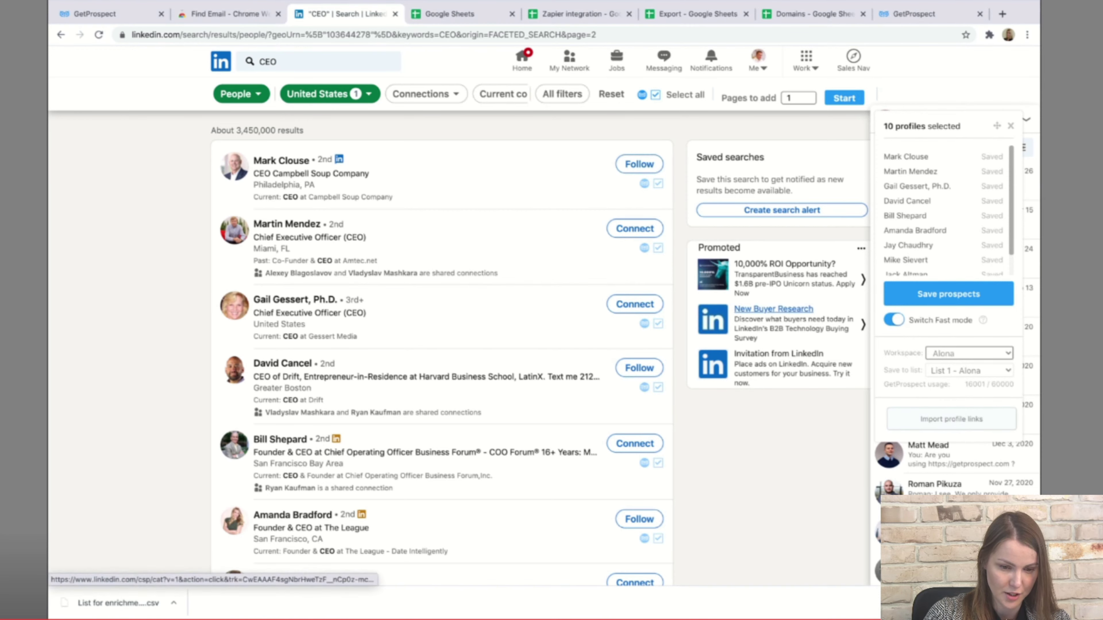
{"action": "scroll", "coordinate": [397, 393], "scroll_direction": "down", "scroll_amount": 10}
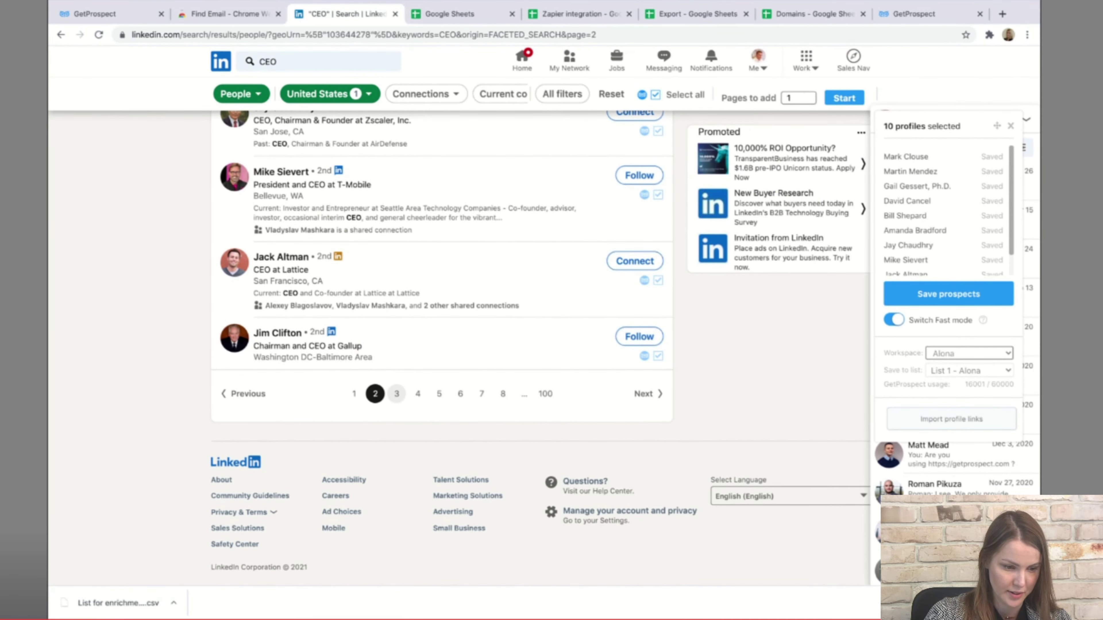
{"action": "left_click", "coordinate": [397, 394]}
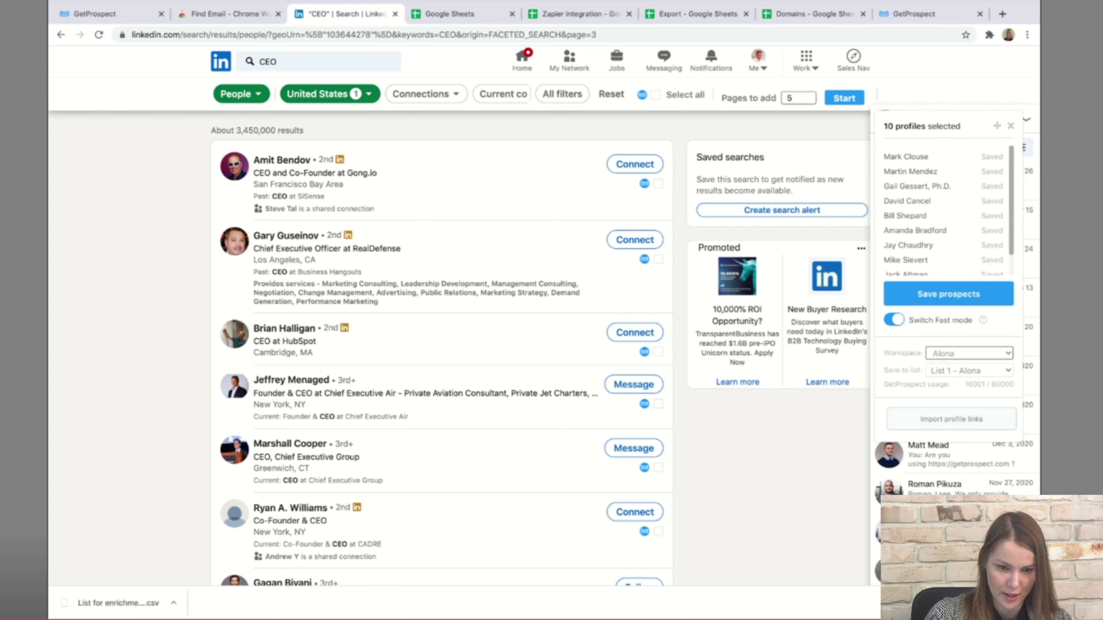
{"action": "left_click", "coordinate": [655, 95]}
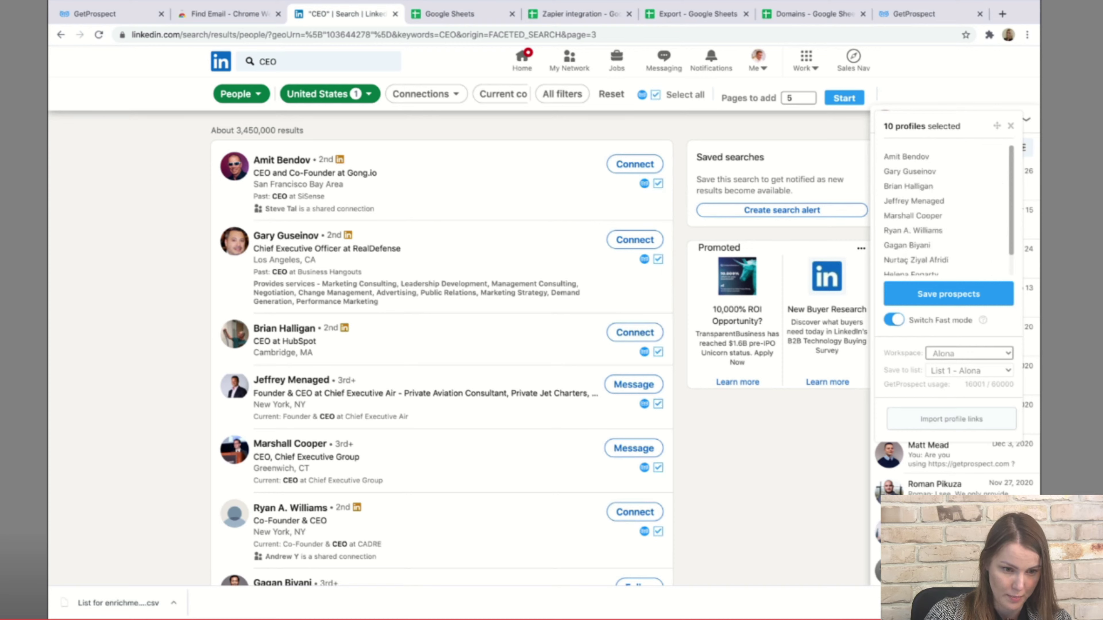
{"action": "left_click", "coordinate": [948, 294]}
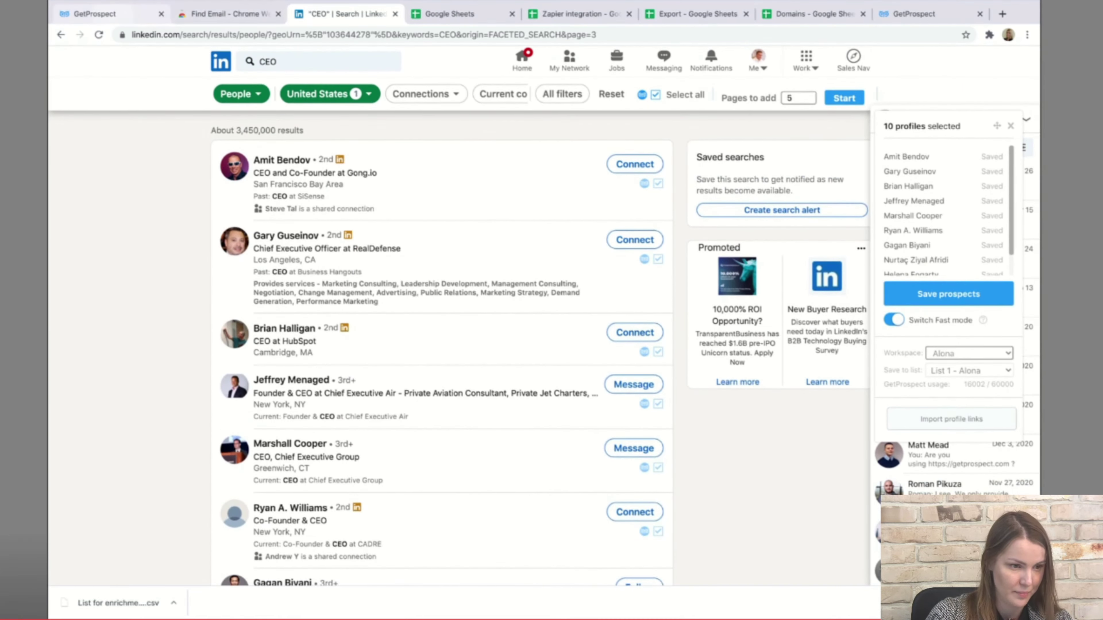
{"action": "key", "text": "ctrl+1"}
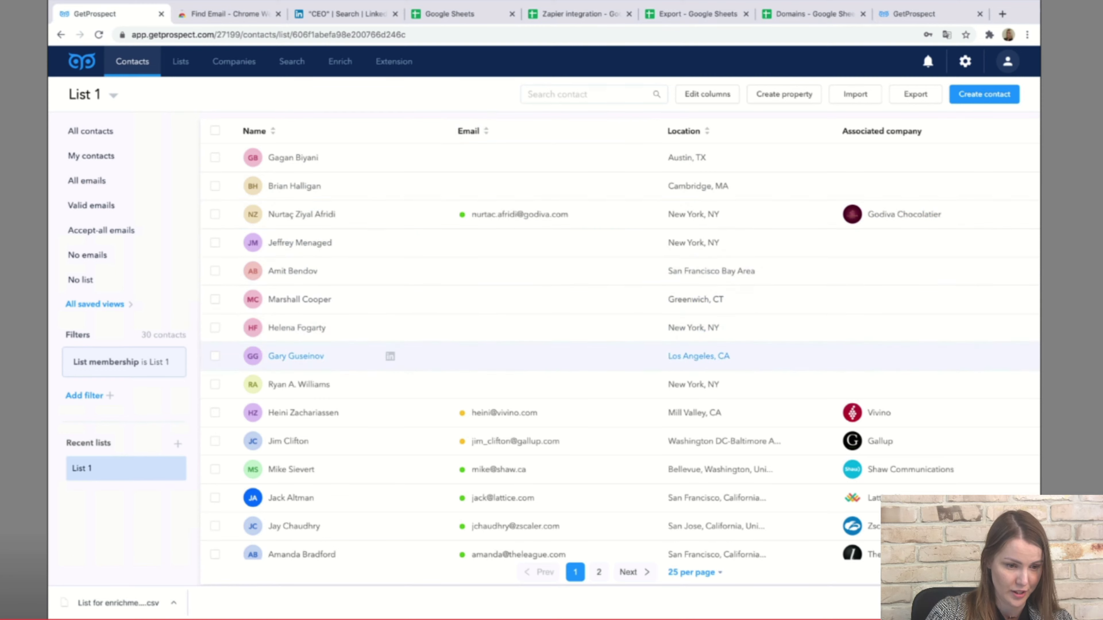
Scroll through the List 1 contacts table, then switch to the lead Search page.
{"action": "scroll", "coordinate": [619, 352], "scroll_direction": "down", "scroll_amount": 6}
{"action": "scroll", "coordinate": [620, 304], "scroll_direction": "up", "scroll_amount": 6}
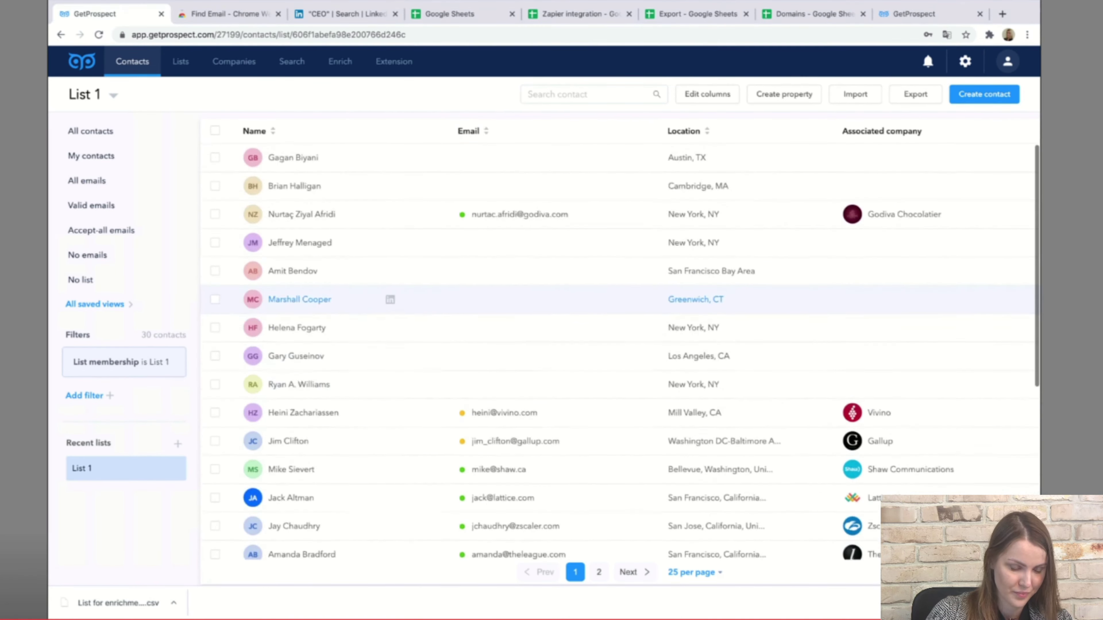
{"action": "scroll", "coordinate": [619, 261], "scroll_direction": "down", "scroll_amount": 7}
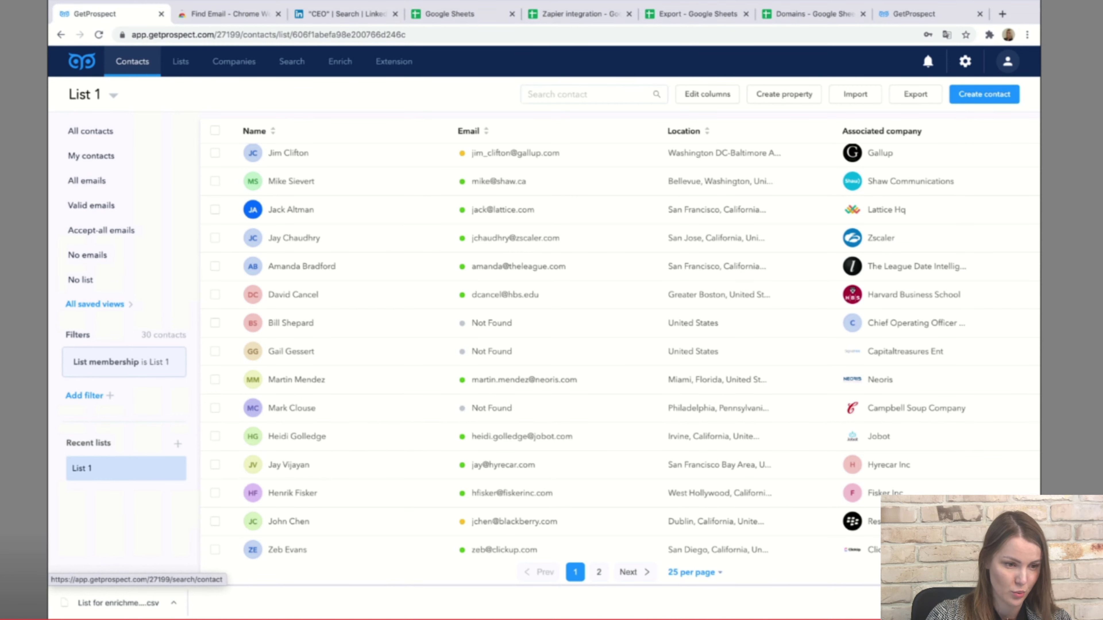
{"action": "left_click", "coordinate": [292, 61]}
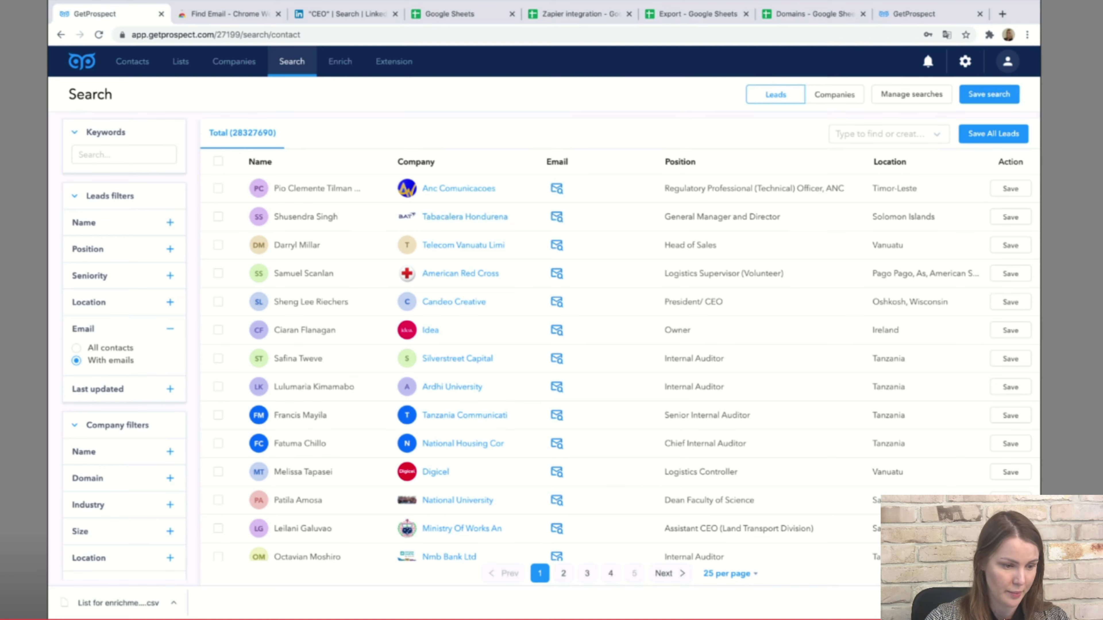
Filter leads to the Owner position located in Europe.
{"action": "left_click", "coordinate": [124, 155]}
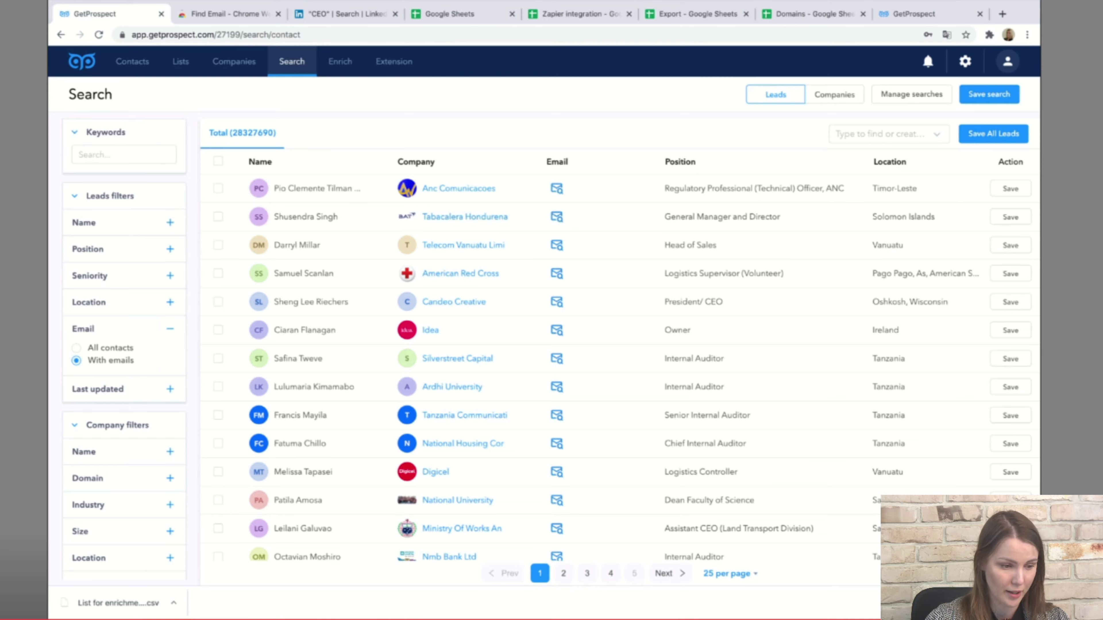
{"action": "scroll", "coordinate": [124, 347], "scroll_direction": "down", "scroll_amount": 2}
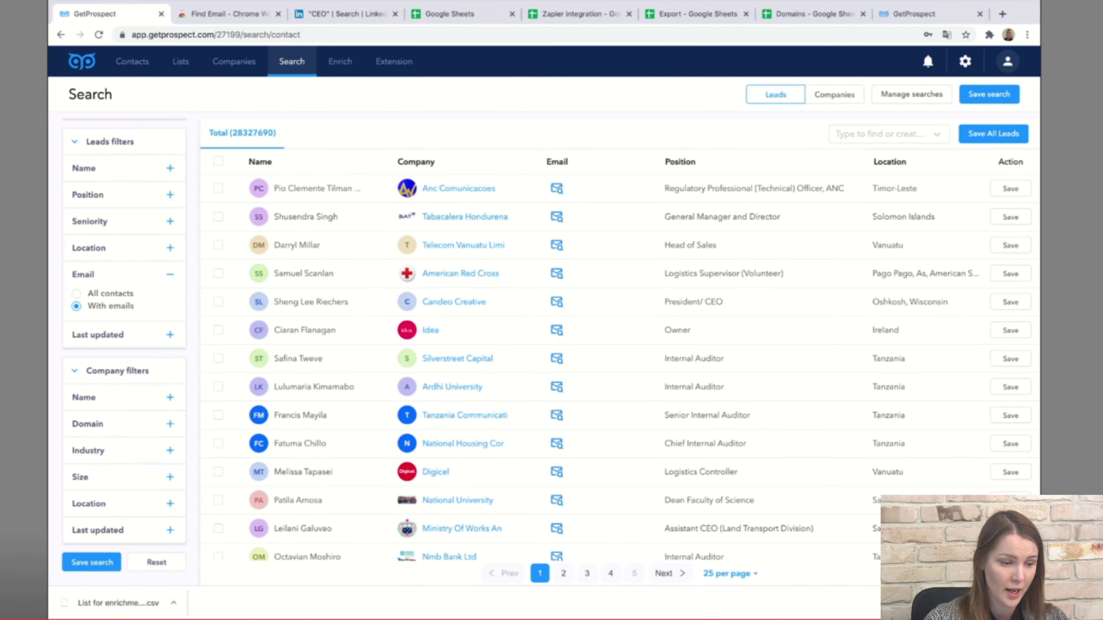
{"action": "scroll", "coordinate": [124, 348], "scroll_direction": "up", "scroll_amount": 2}
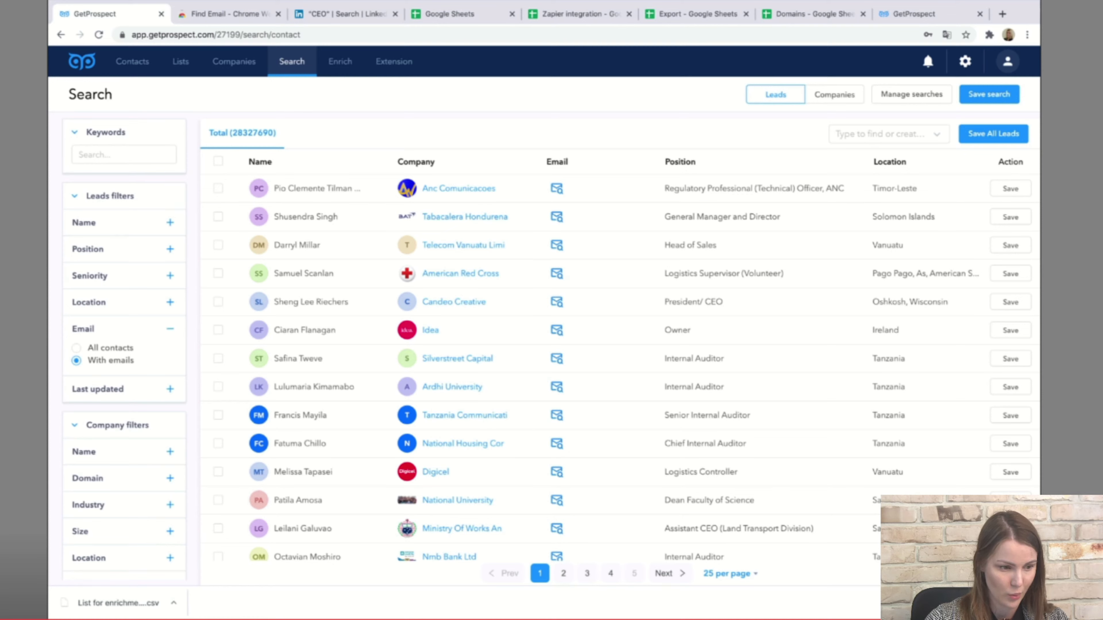
{"action": "left_click", "coordinate": [170, 249]}
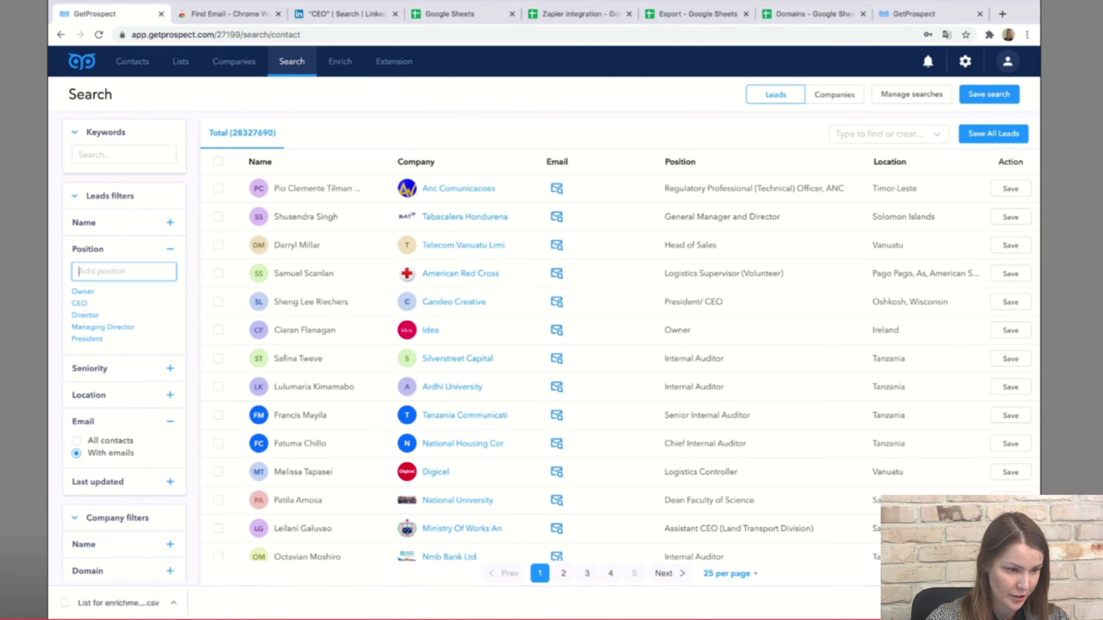
{"action": "left_click", "coordinate": [82, 291]}
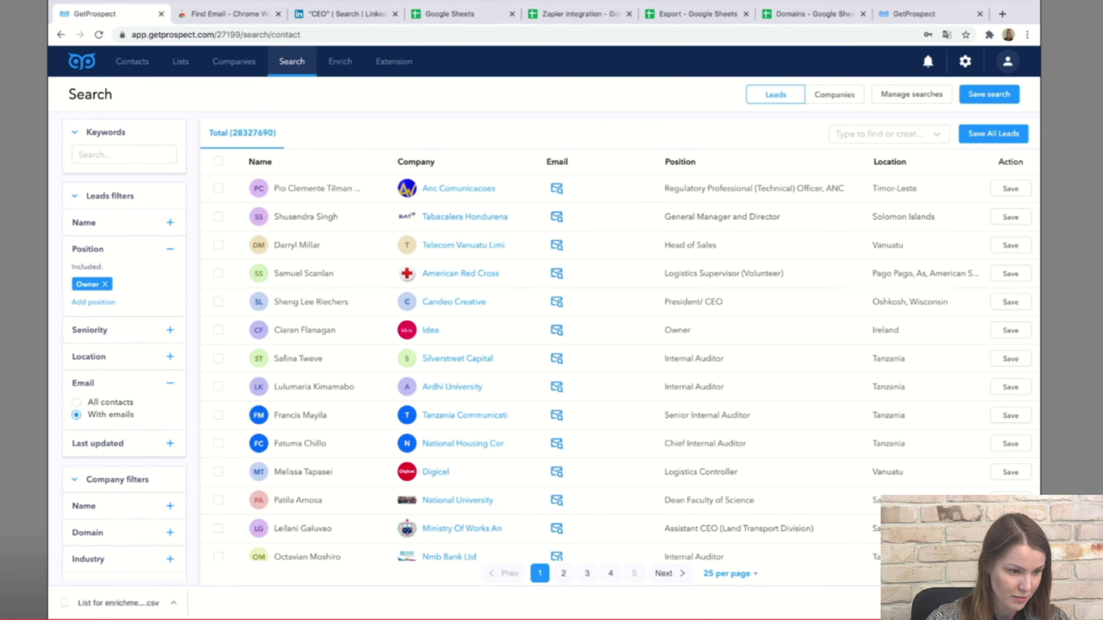
{"action": "left_click", "coordinate": [170, 356]}
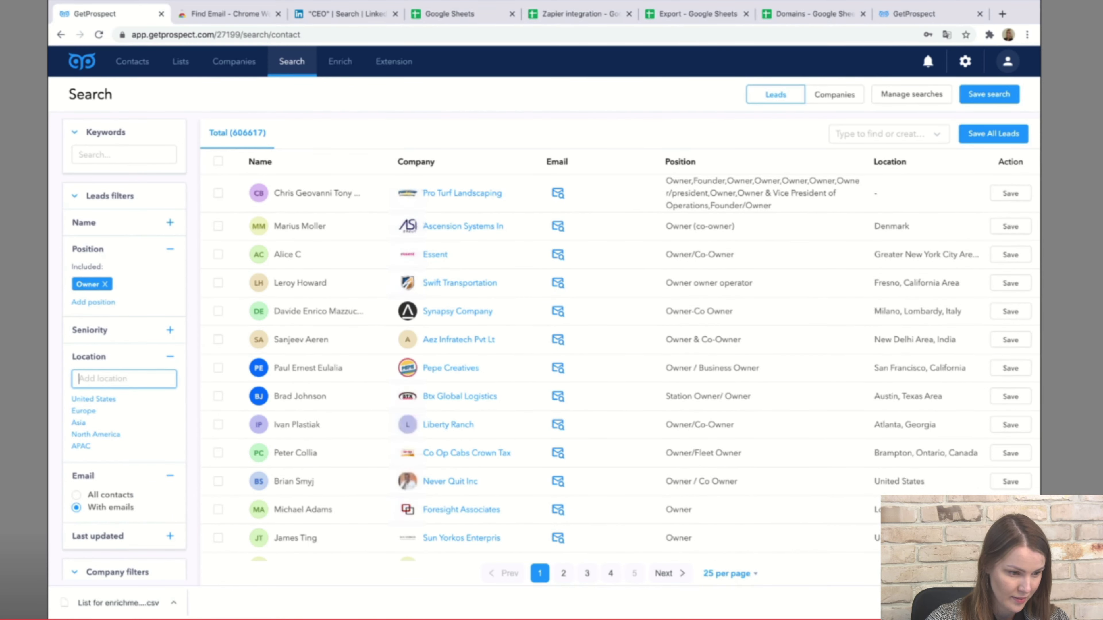
{"action": "left_click", "coordinate": [83, 398]}
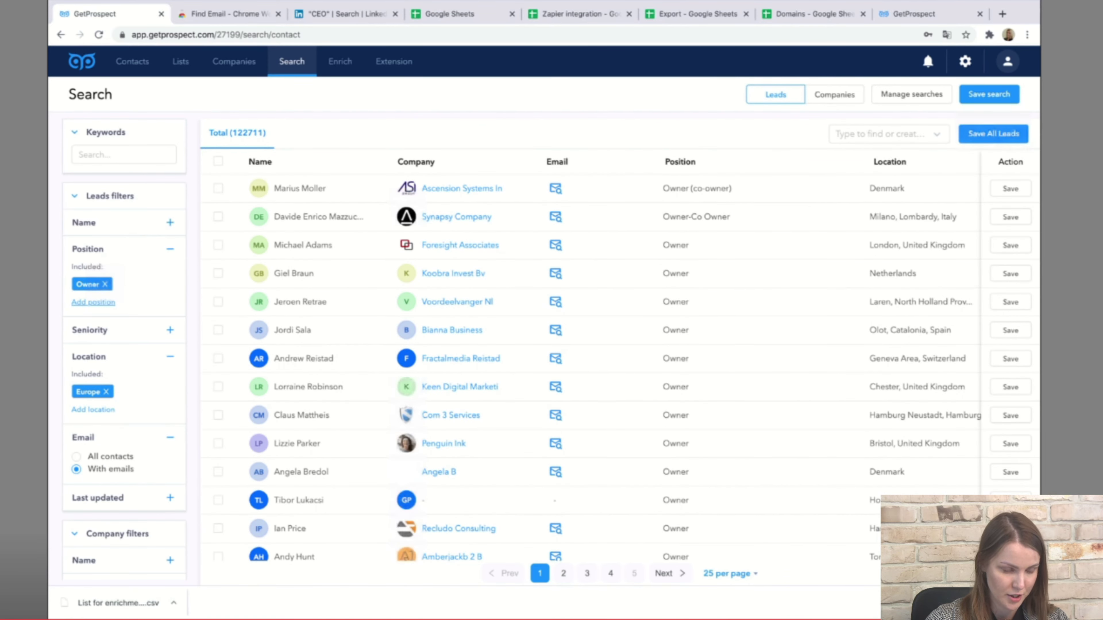
Add Director as a position and add Asia as an excluded location.
{"action": "left_click", "coordinate": [93, 302]}
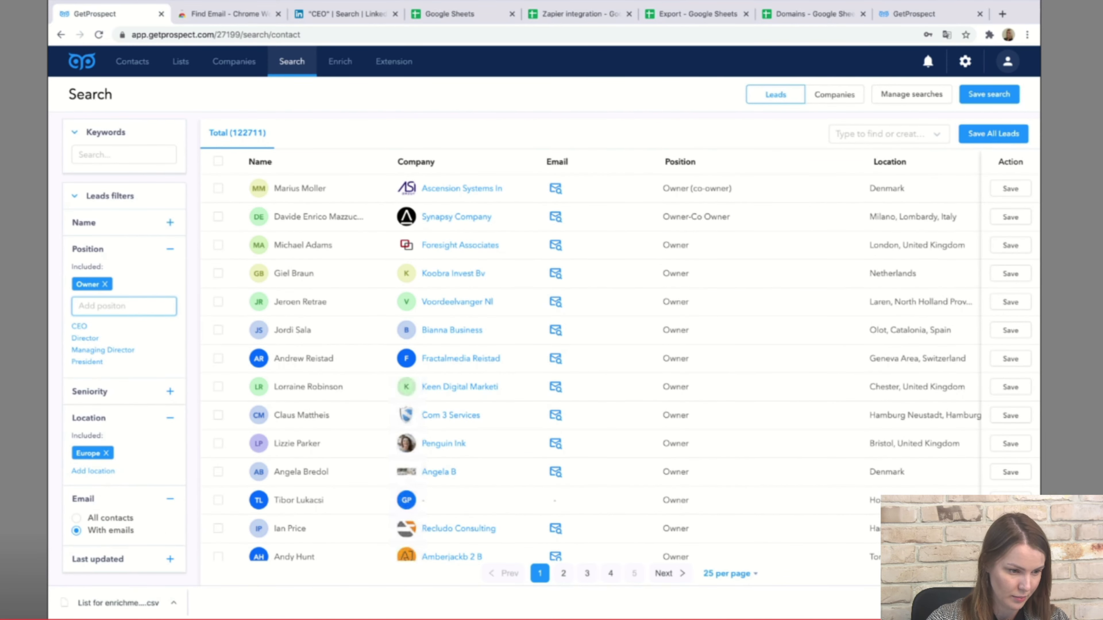
{"action": "left_click", "coordinate": [89, 338]}
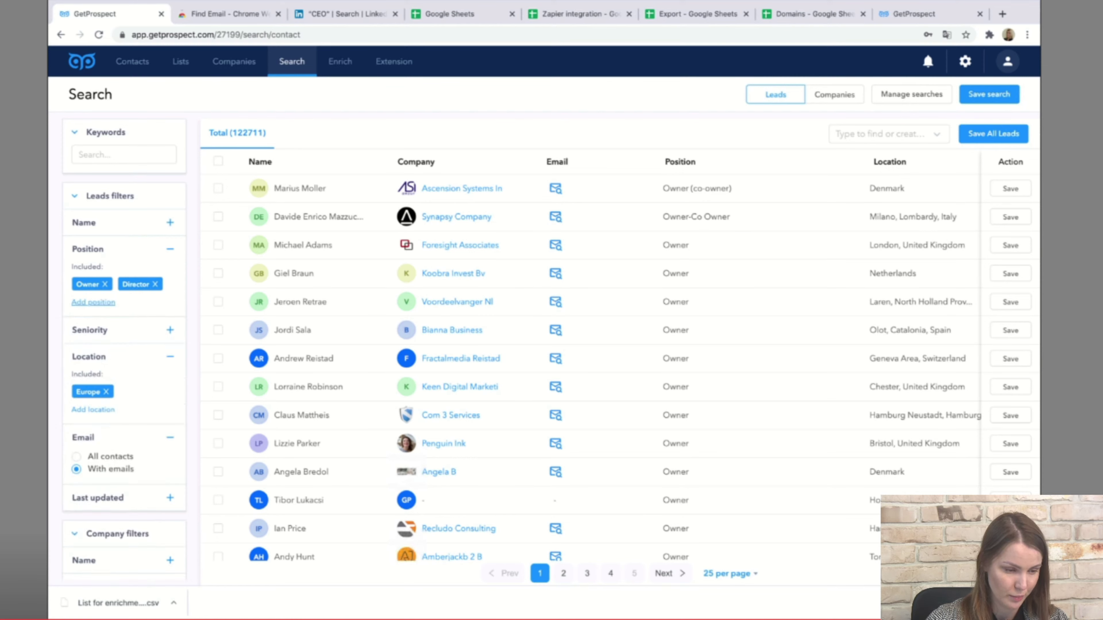
{"action": "left_click", "coordinate": [93, 410]}
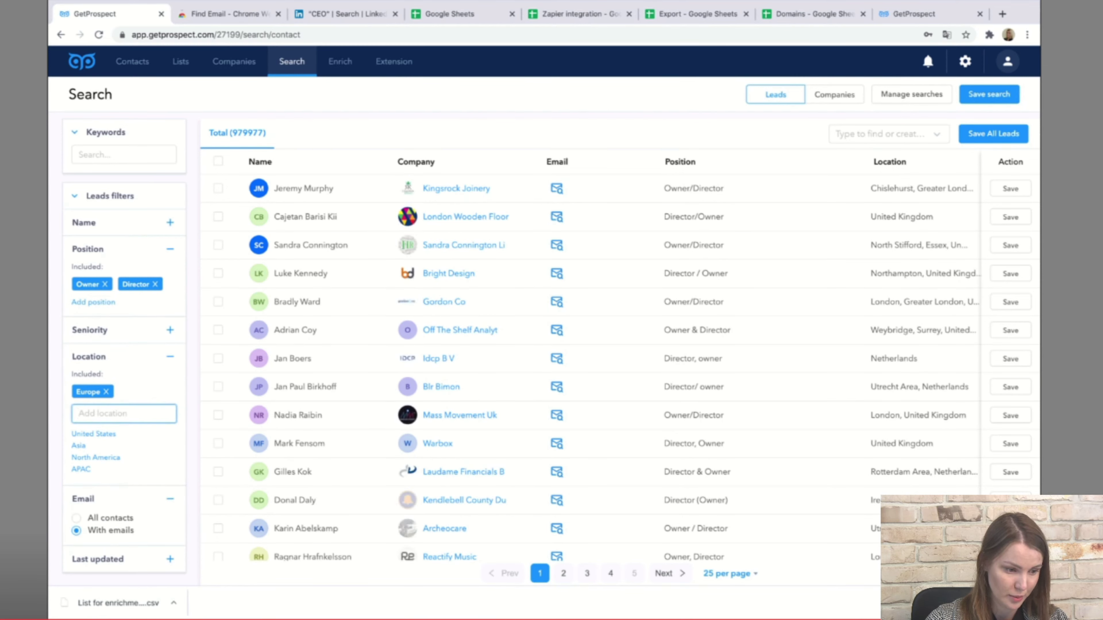
{"action": "left_click", "coordinate": [78, 445]}
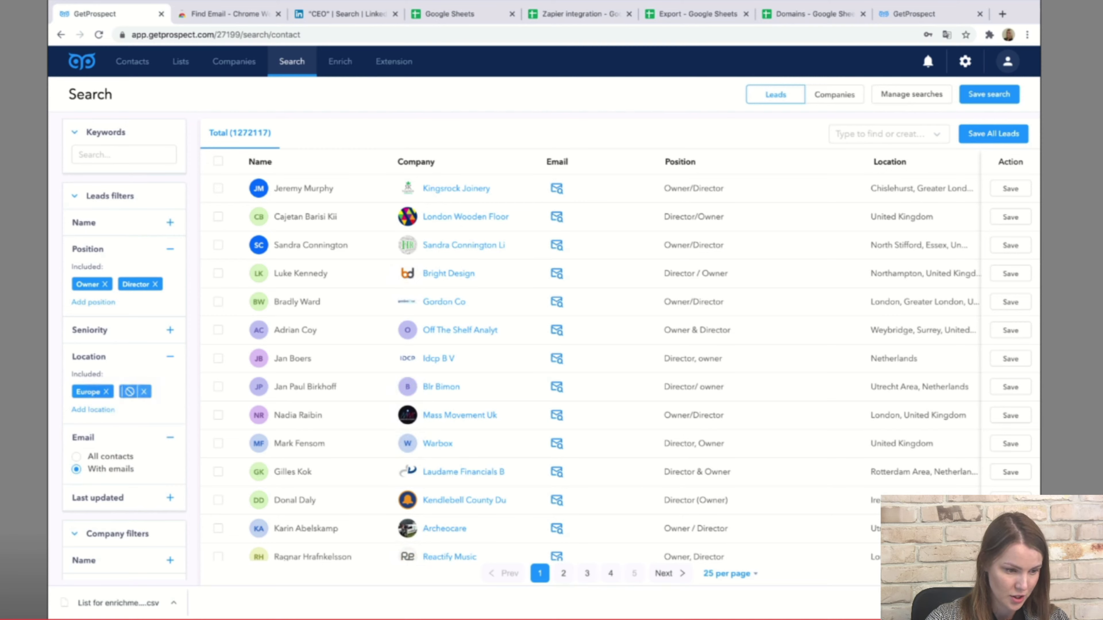
{"action": "left_click", "coordinate": [129, 392]}
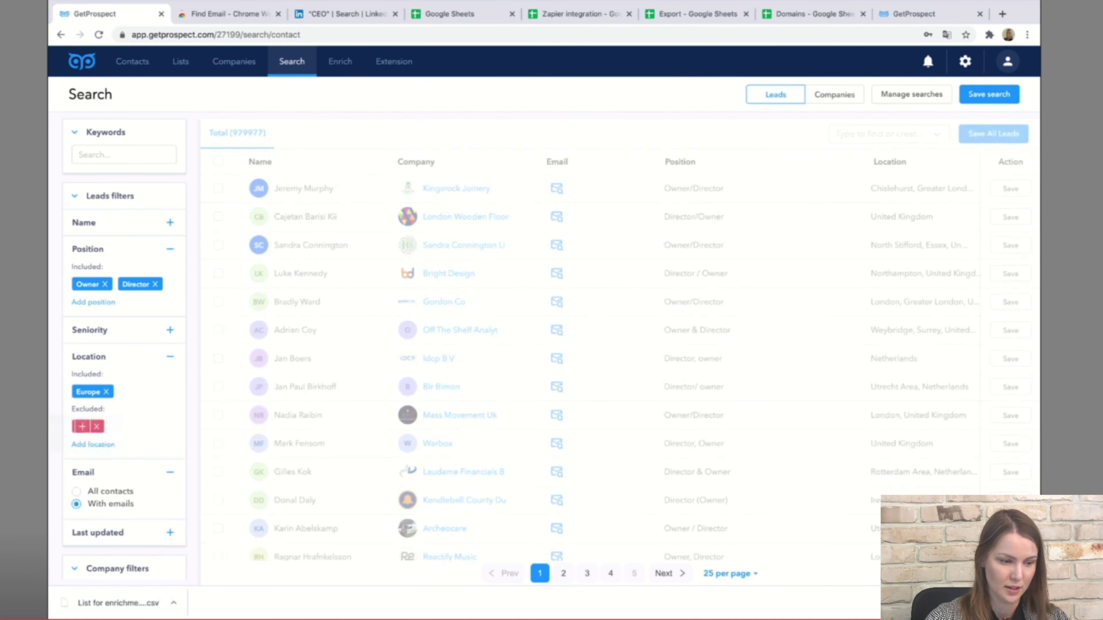
Start saving all 979,977 matching leads to a list.
{"action": "mouse_move", "coordinate": [82, 427]}
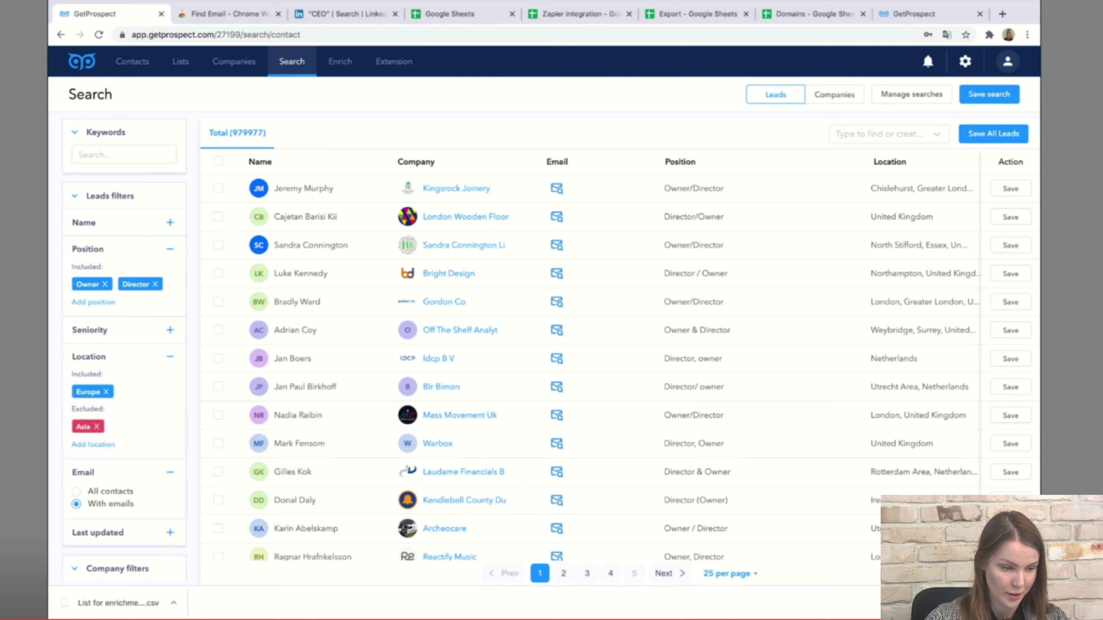
{"action": "scroll", "coordinate": [124, 348], "scroll_direction": "down", "scroll_amount": 3}
{"action": "scroll", "coordinate": [124, 347], "scroll_direction": "up", "scroll_amount": 3}
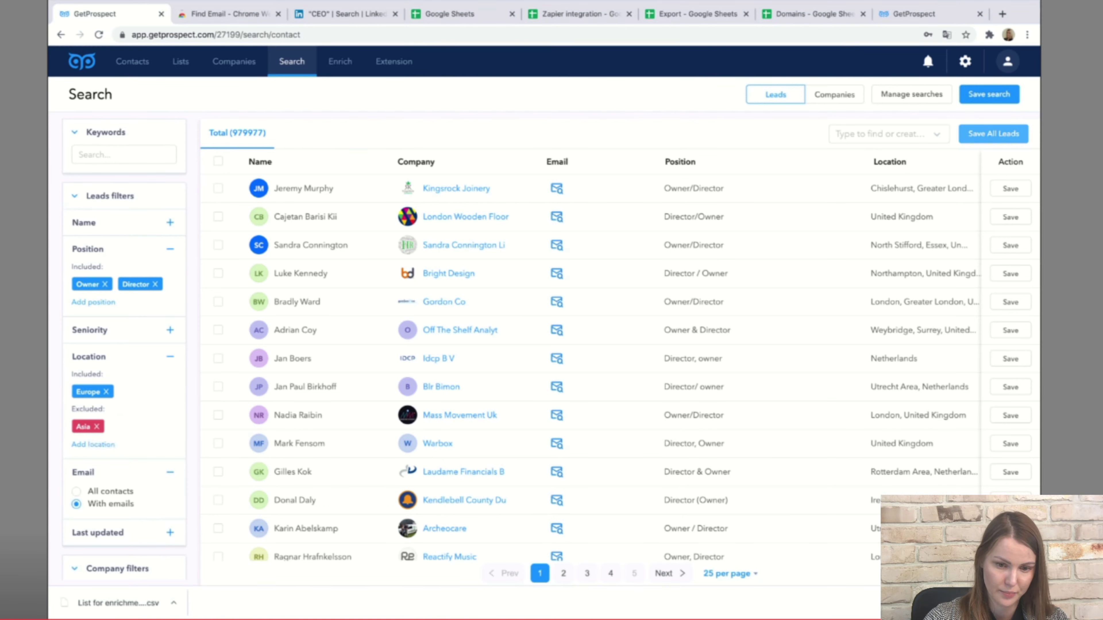
{"action": "left_click", "coordinate": [994, 134]}
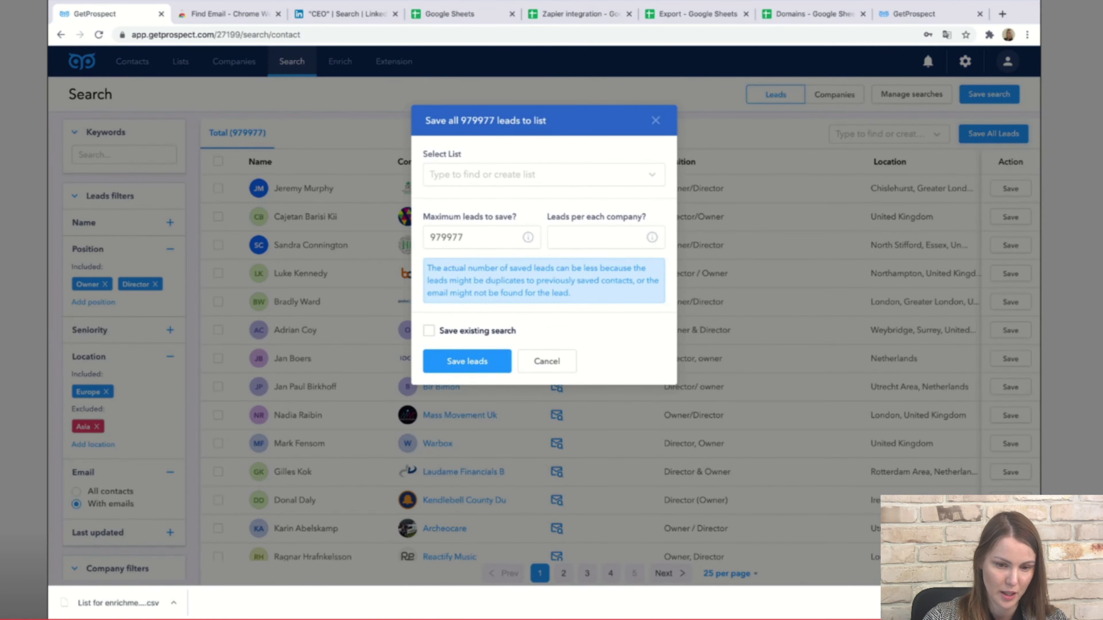
Create List 2 as the target list, cap maximum leads at 50, and save them.
{"action": "left_click", "coordinate": [538, 175]}
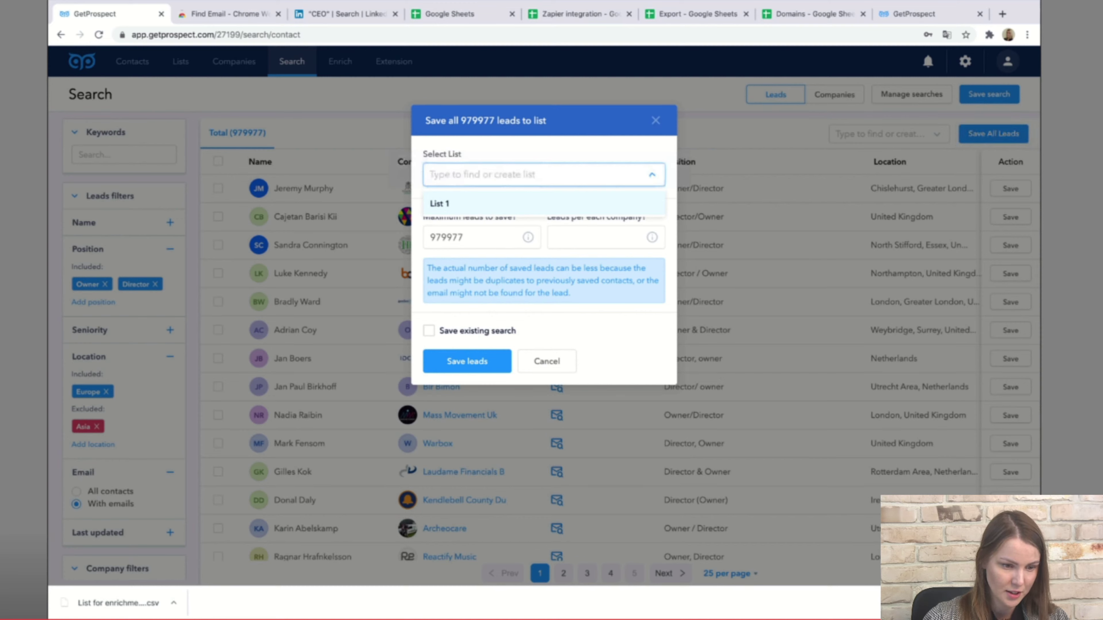
{"action": "type", "text": "List 2"}
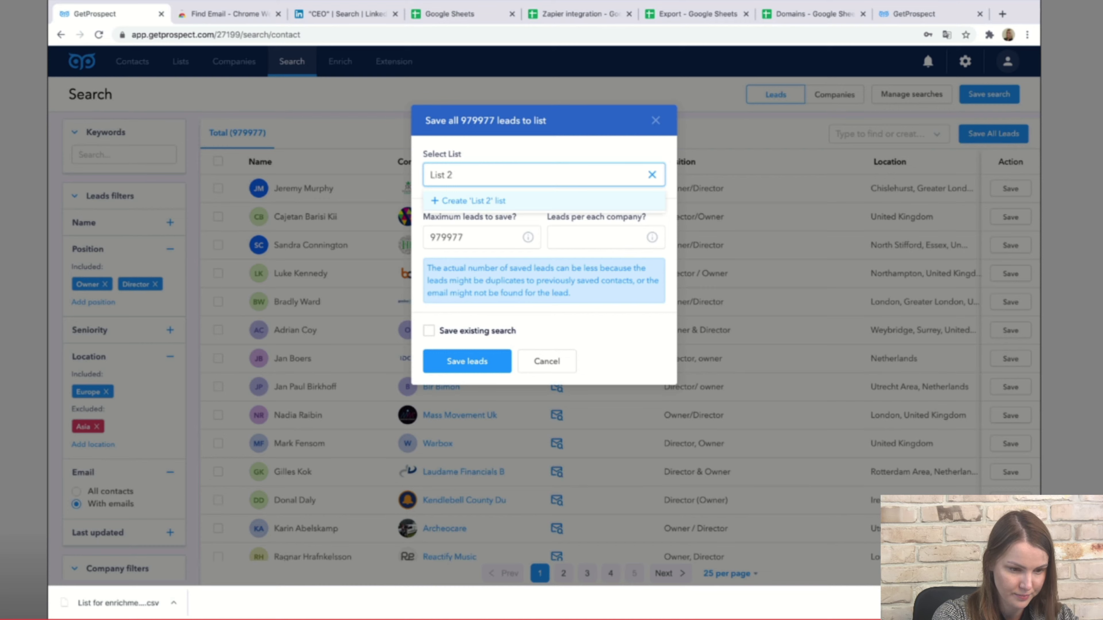
{"action": "key", "text": "Return"}
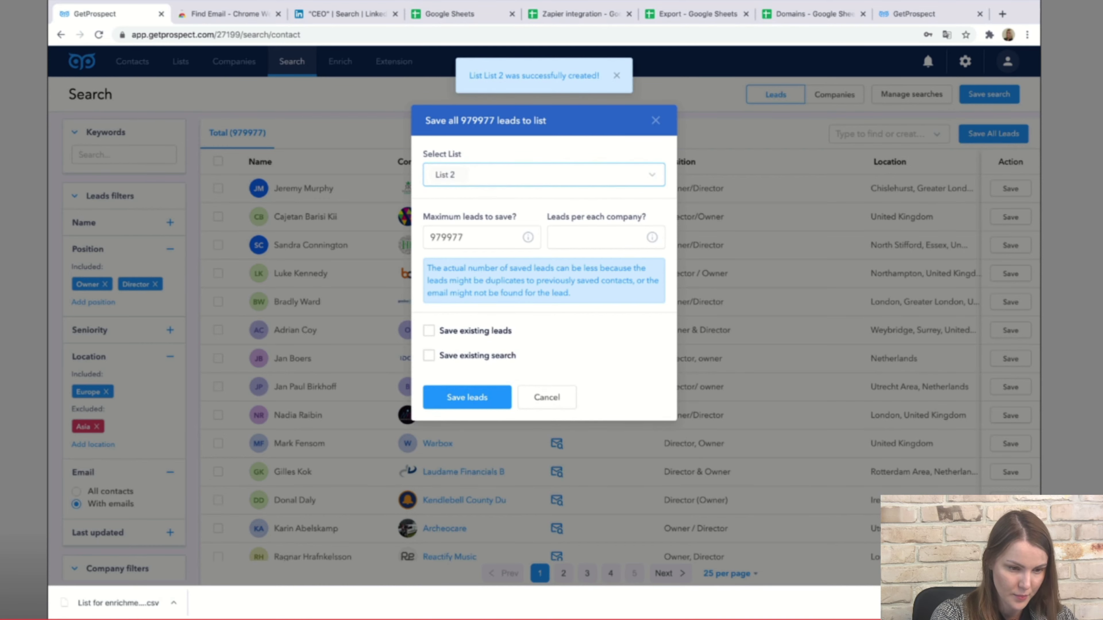
{"action": "key", "text": "Tab"}
{"action": "key", "text": "ctrl+a"}
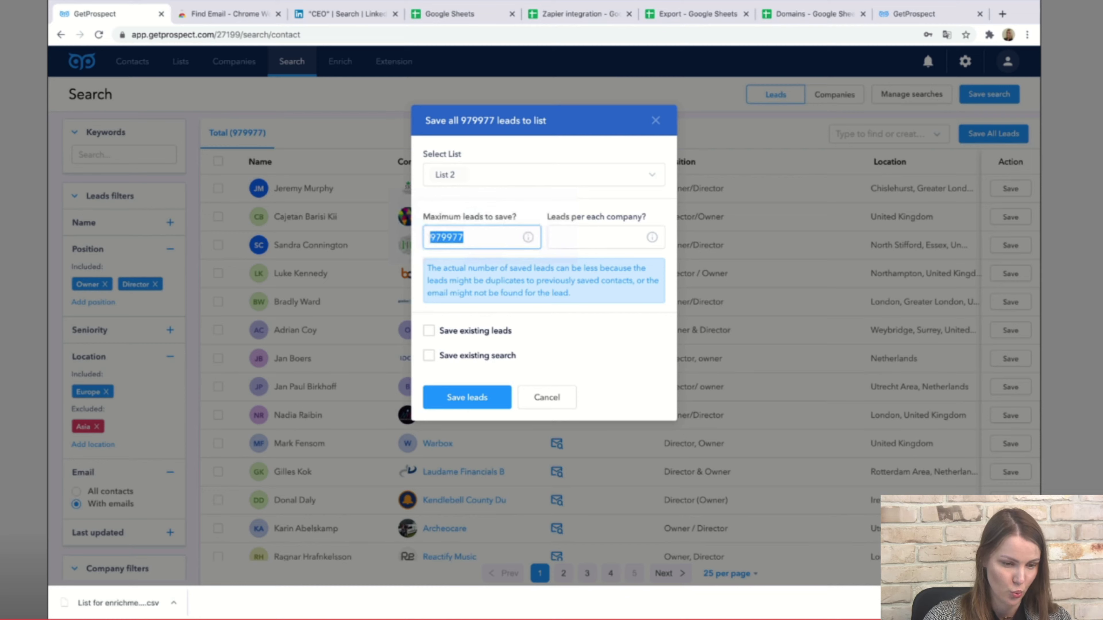
{"action": "key", "text": "BackSpace"}
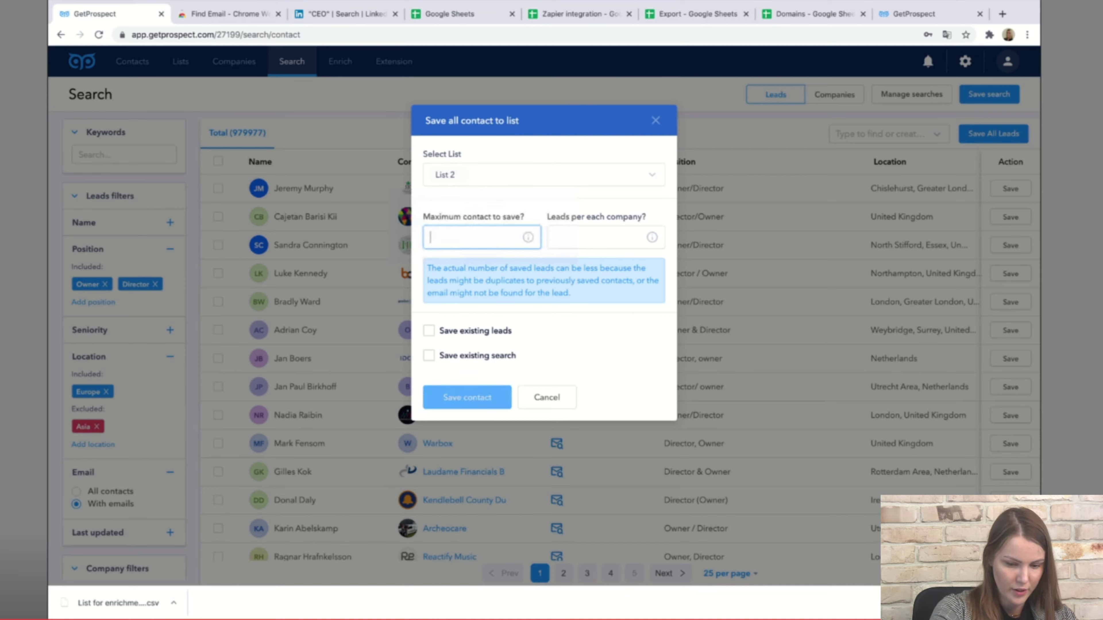
{"action": "type", "text": "50"}
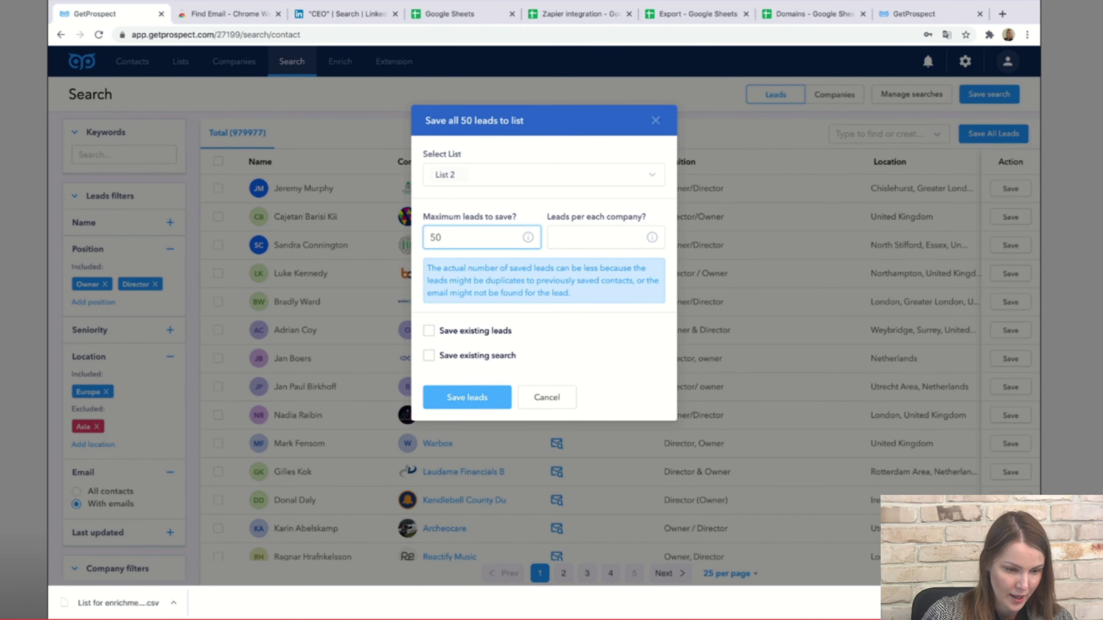
{"action": "left_click", "coordinate": [467, 397]}
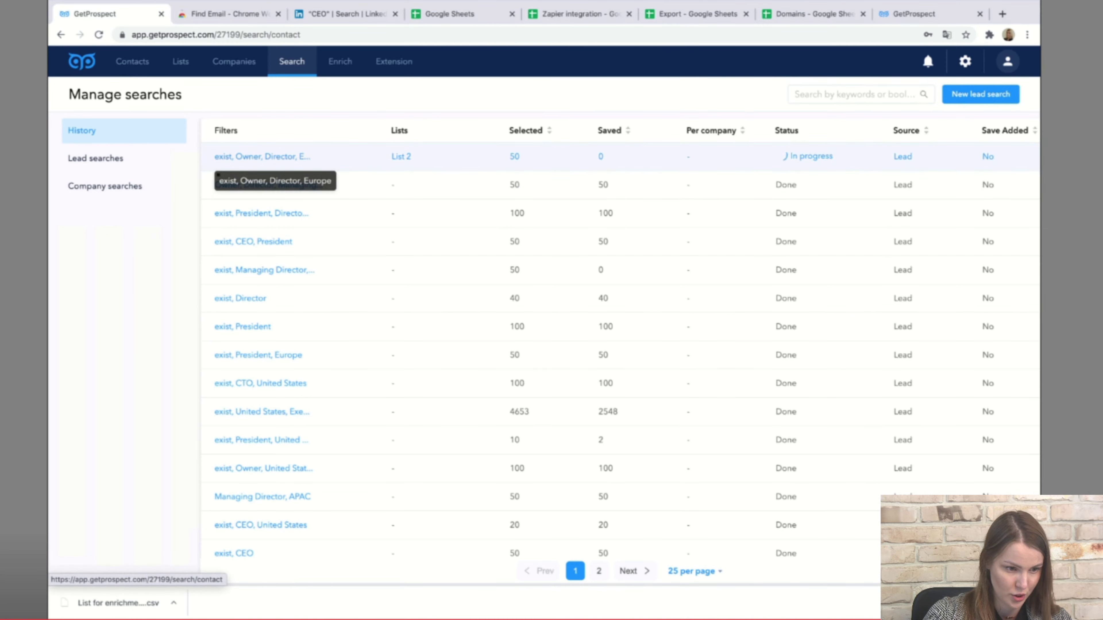
Reopen the Owner, Director, Europe search from History and reset all its filters.
{"action": "left_click", "coordinate": [257, 157]}
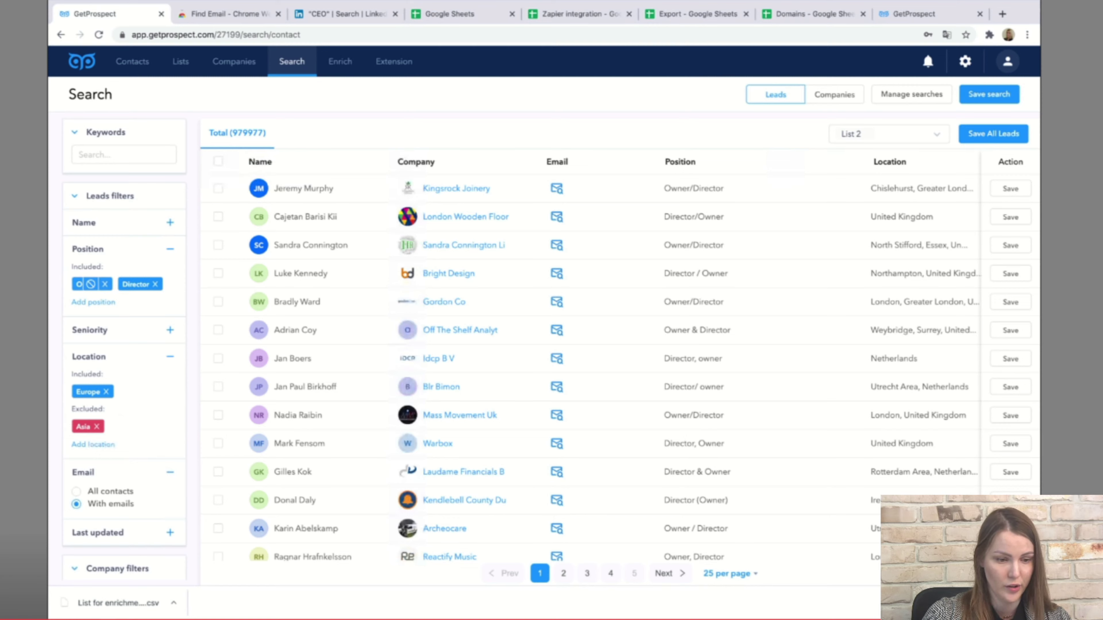
{"action": "scroll", "coordinate": [124, 348], "scroll_direction": "down", "scroll_amount": 5}
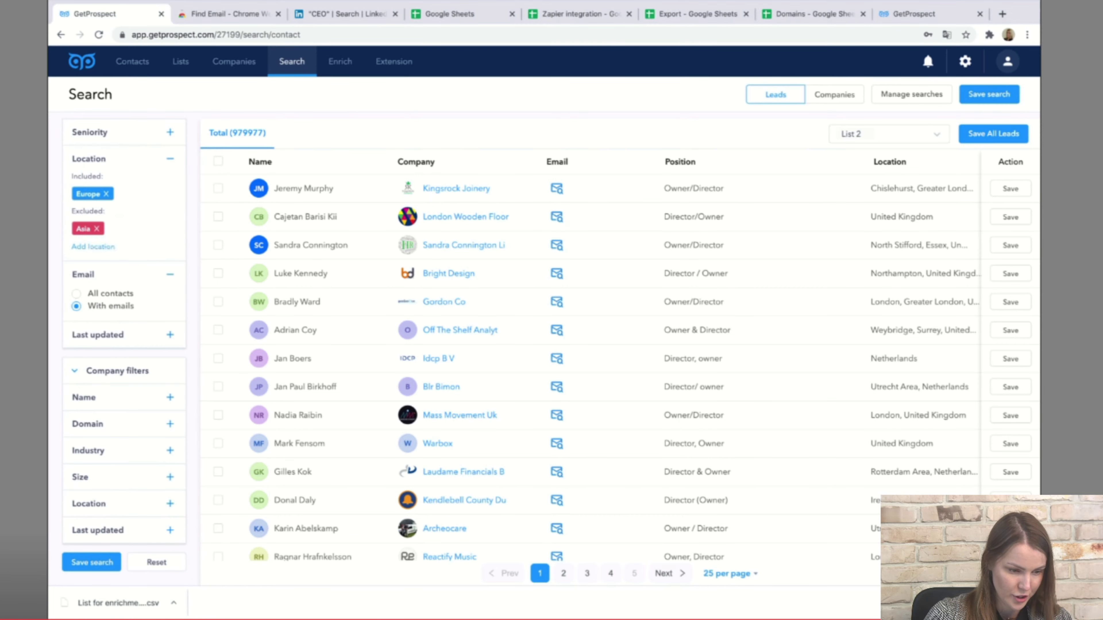
{"action": "left_click", "coordinate": [156, 563]}
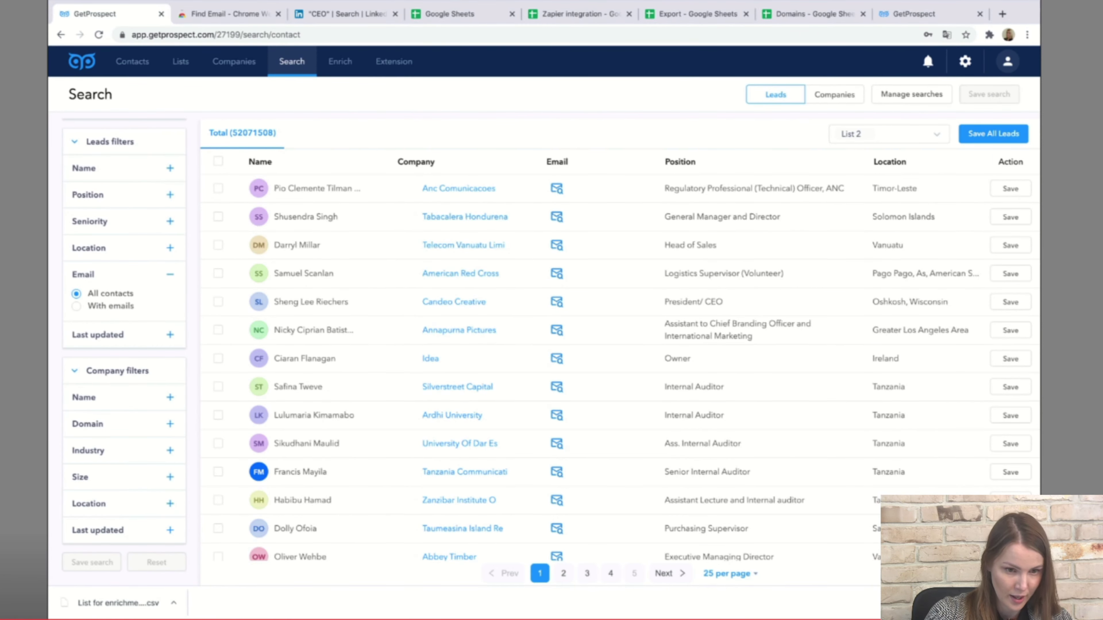
Select the domains in A2:A13 of the Domains sheet and return to GetProspect.
{"action": "left_click", "coordinate": [810, 14]}
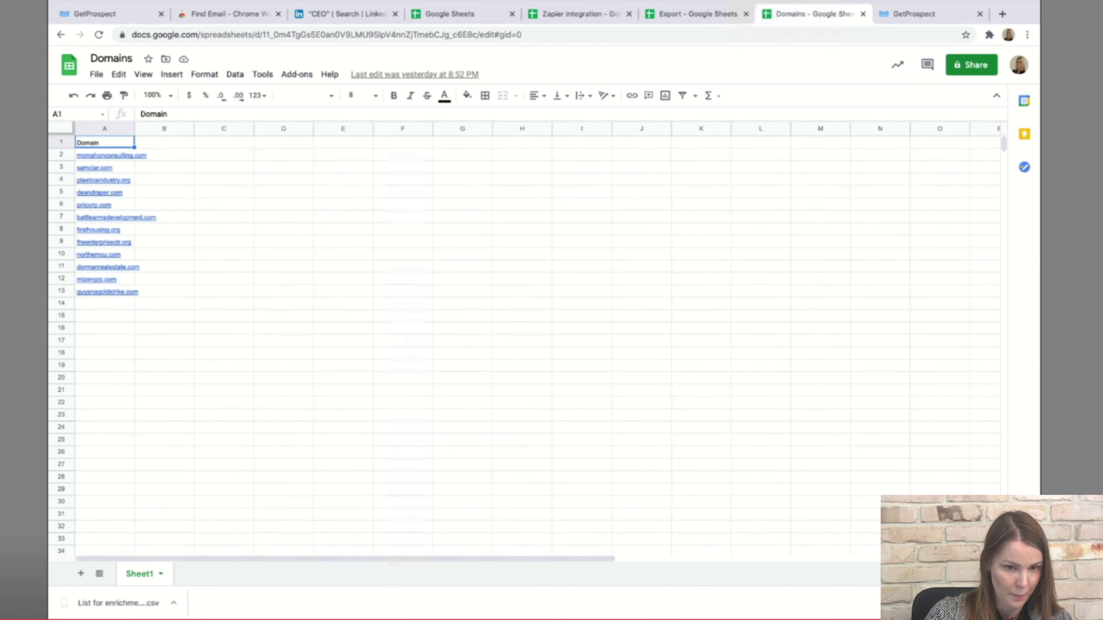
{"action": "left_click_drag", "start_coordinate": [104, 156], "coordinate": [104, 291]}
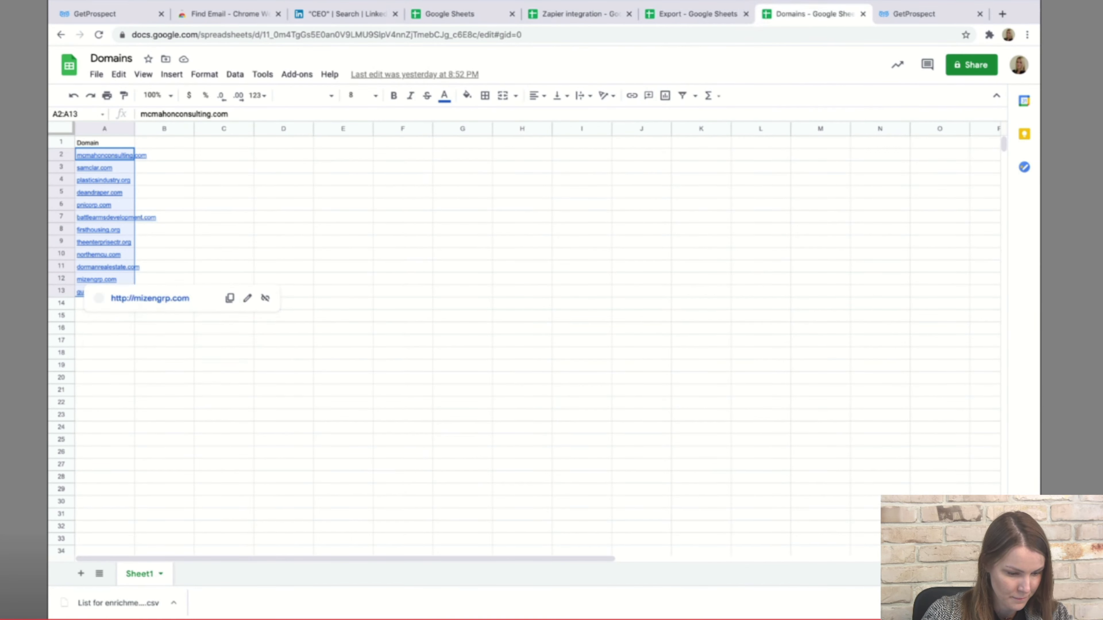
{"action": "left_click", "coordinate": [95, 14]}
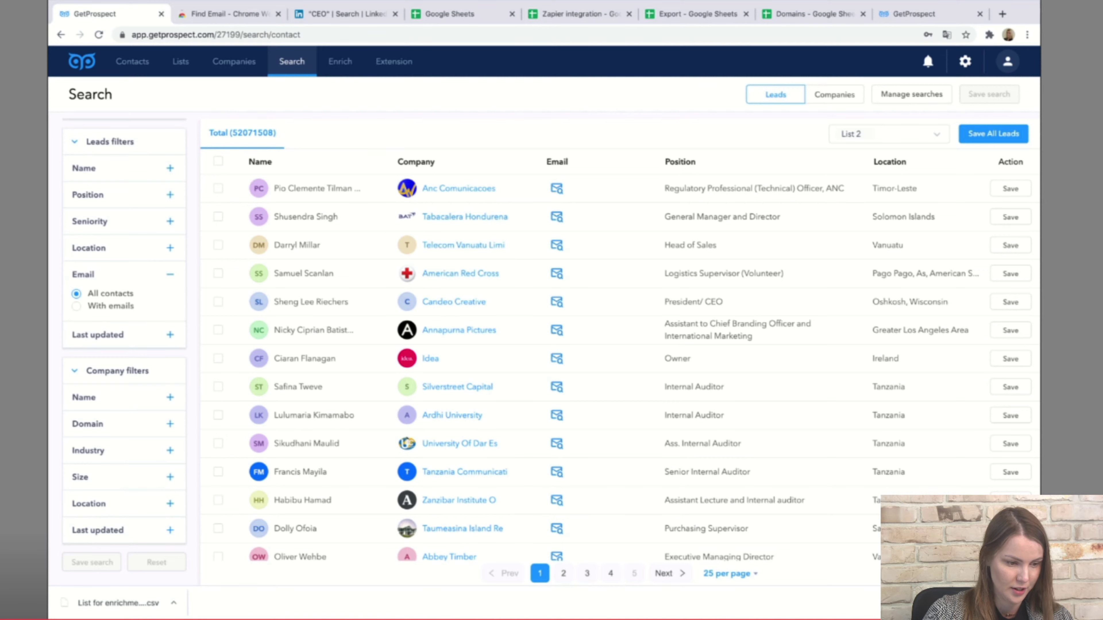
Filter leads by the pasted company domains, narrowing results to 197 leads.
{"action": "left_click", "coordinate": [169, 423]}
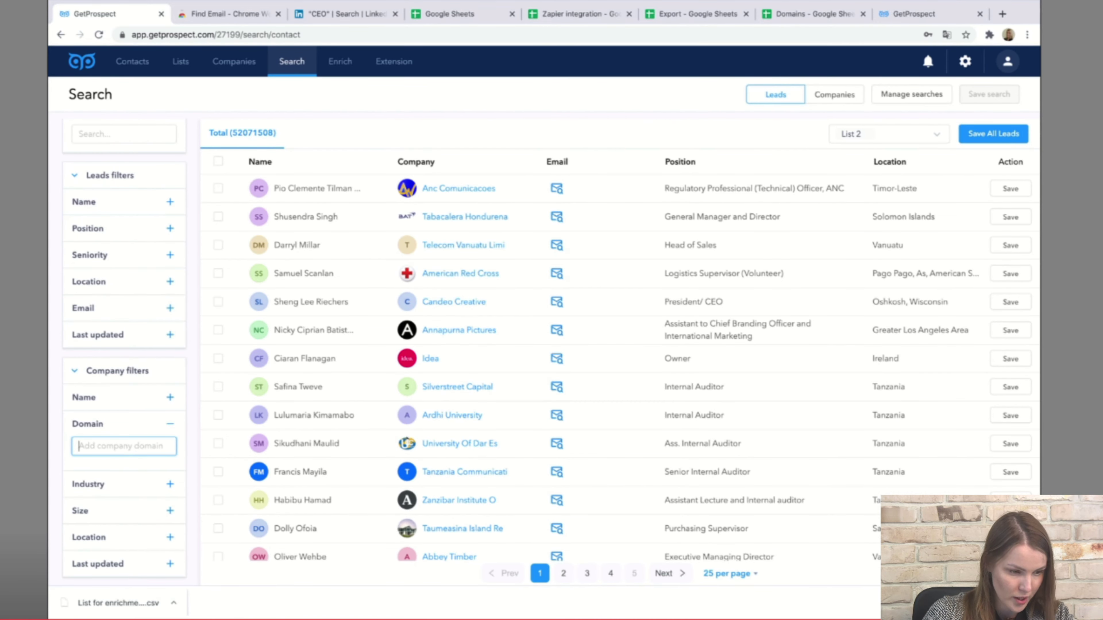
{"action": "key", "text": "ctrl+v"}
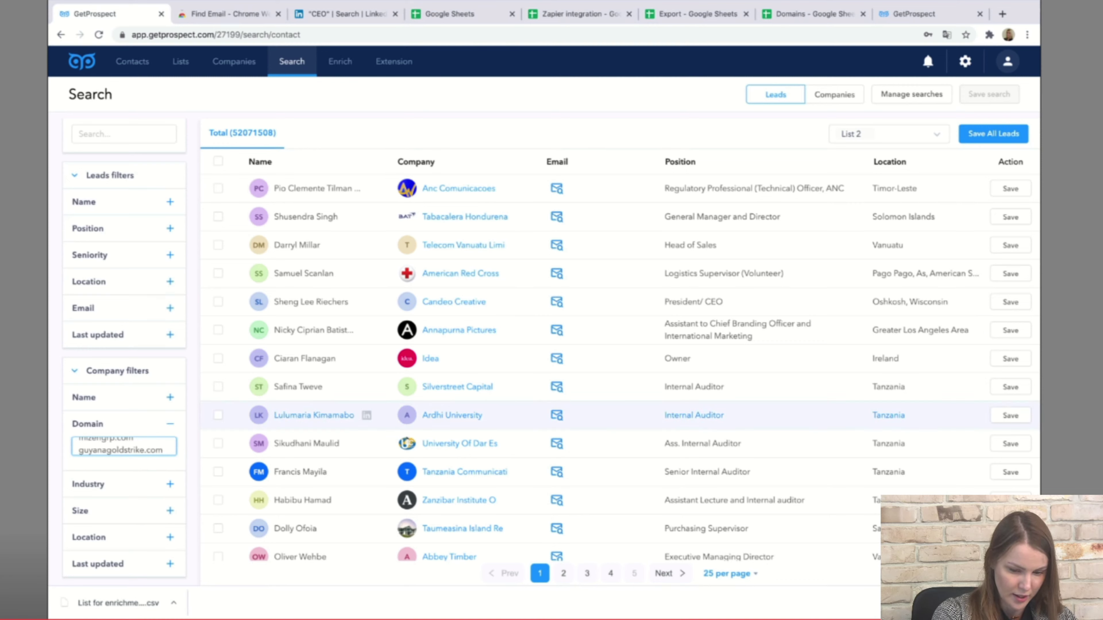
{"action": "key", "text": "Return"}
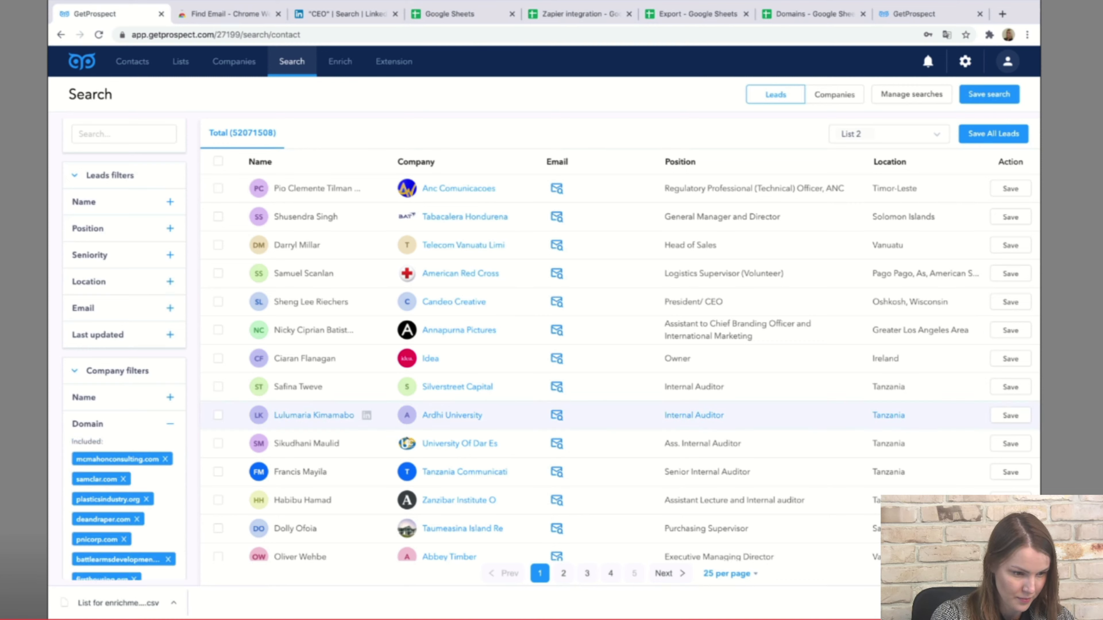
{"action": "scroll", "coordinate": [129, 352], "scroll_direction": "down", "scroll_amount": 5}
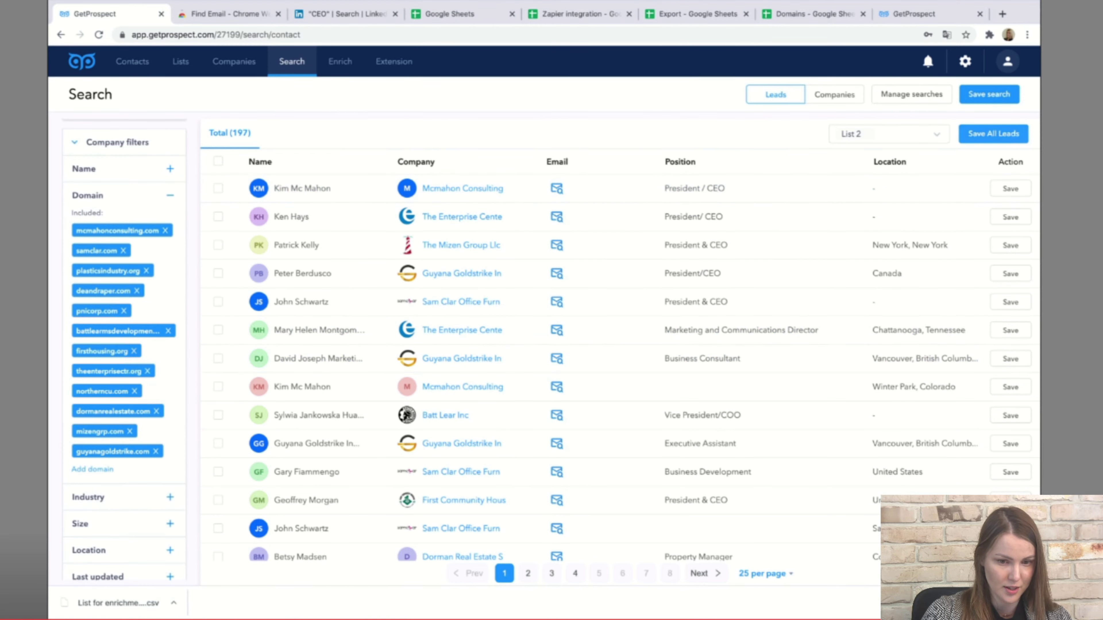
Open the save-all dialog for the 197 leads and close it without saving.
{"action": "left_click", "coordinate": [993, 133]}
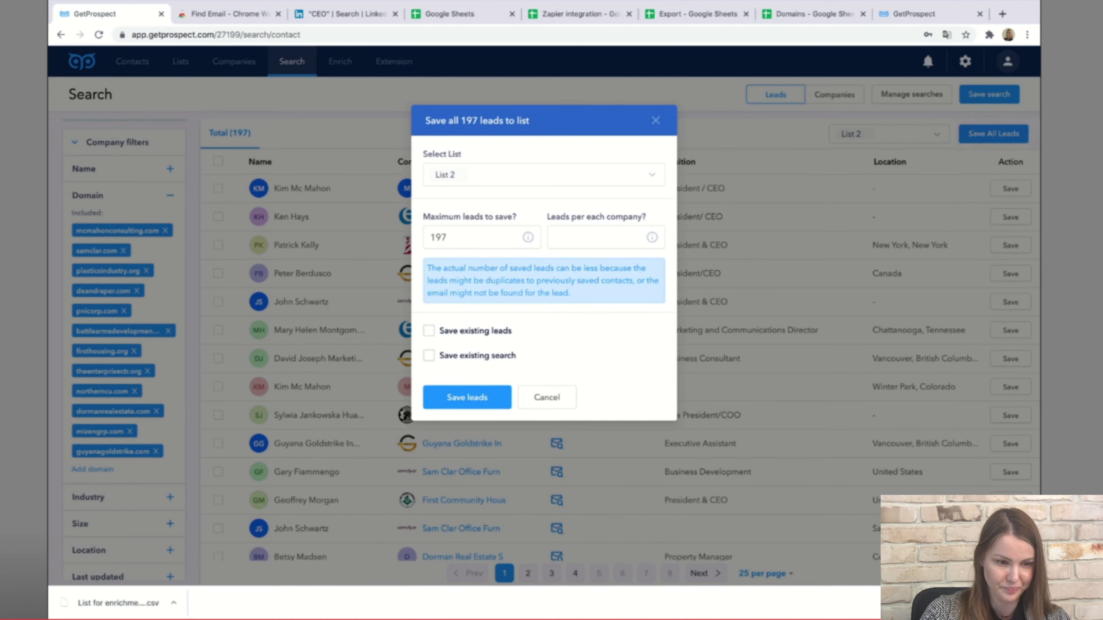
{"action": "left_click", "coordinate": [656, 120]}
{"action": "scroll", "coordinate": [124, 348], "scroll_direction": "up", "scroll_amount": 3}
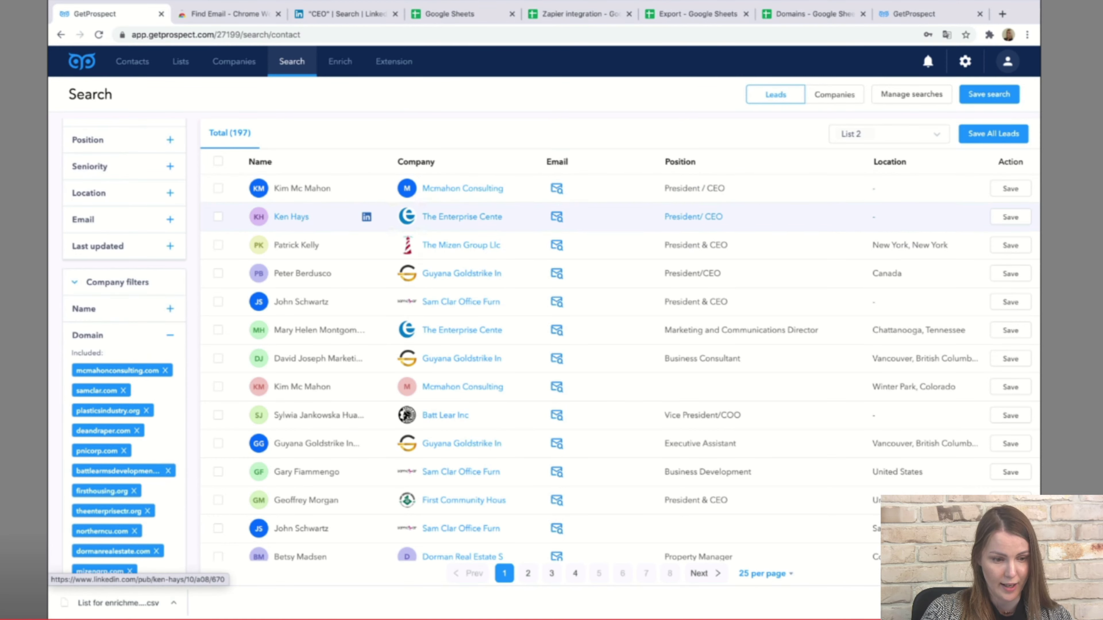
{"action": "scroll", "coordinate": [125, 347], "scroll_direction": "up", "scroll_amount": 3}
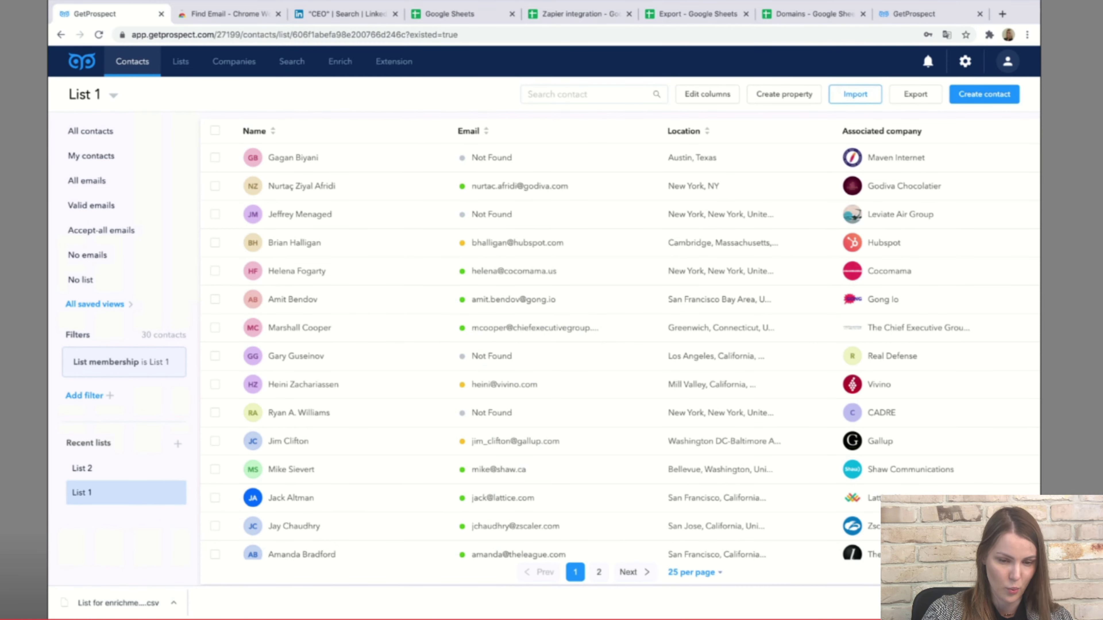
Start a new import of type List for data enrichment and continue to file upload.
{"action": "left_click", "coordinate": [855, 94]}
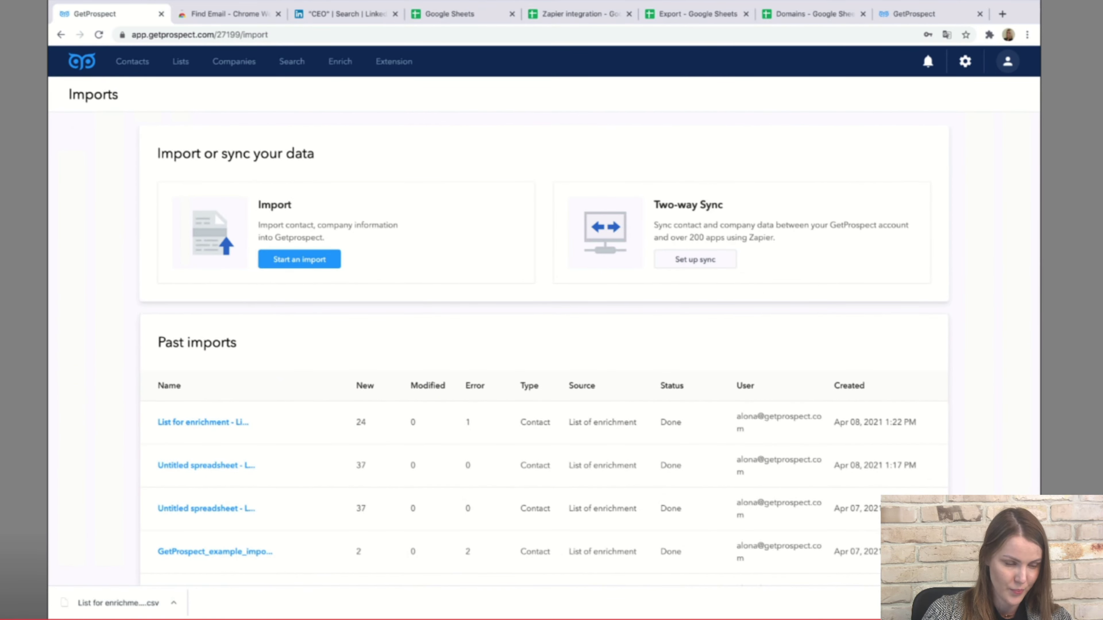
{"action": "left_click", "coordinate": [299, 259]}
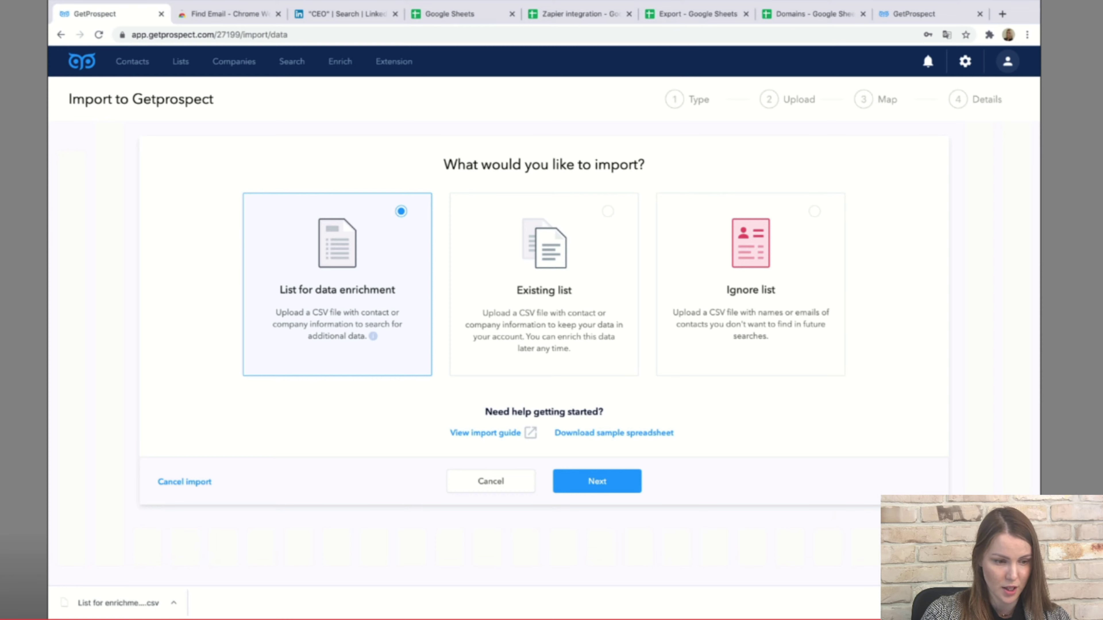
{"action": "left_click", "coordinate": [544, 278]}
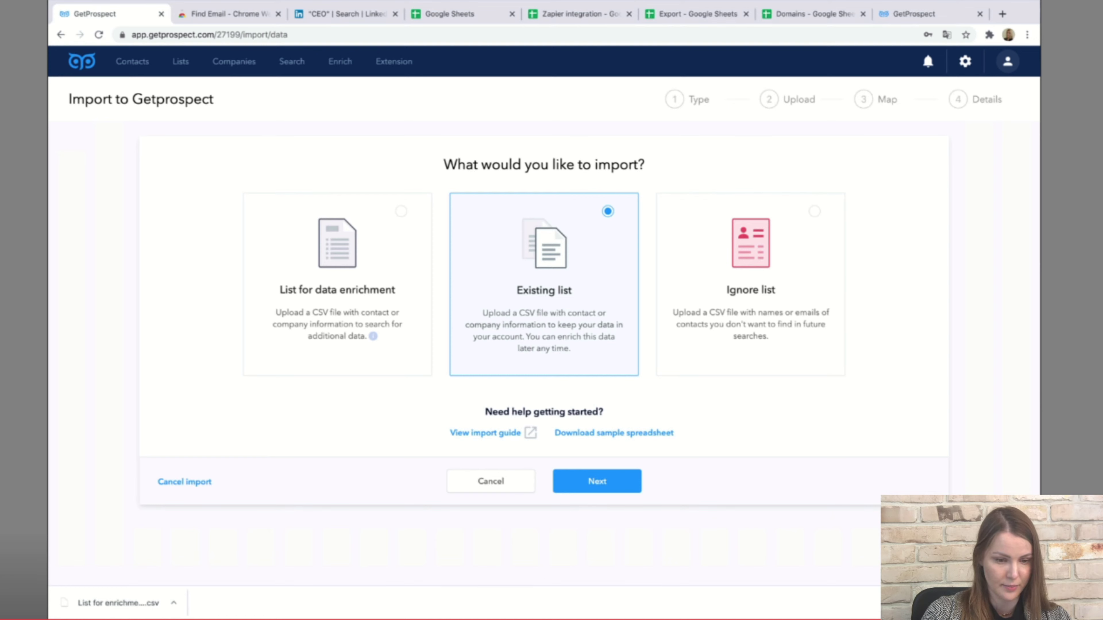
{"action": "left_click", "coordinate": [750, 279]}
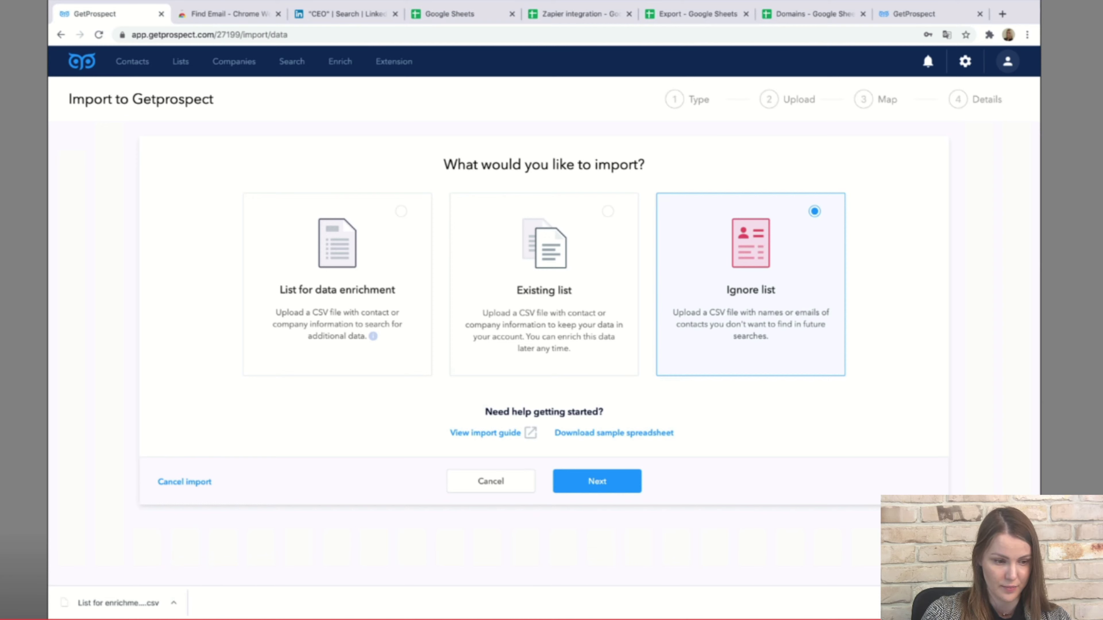
{"action": "left_click", "coordinate": [338, 278]}
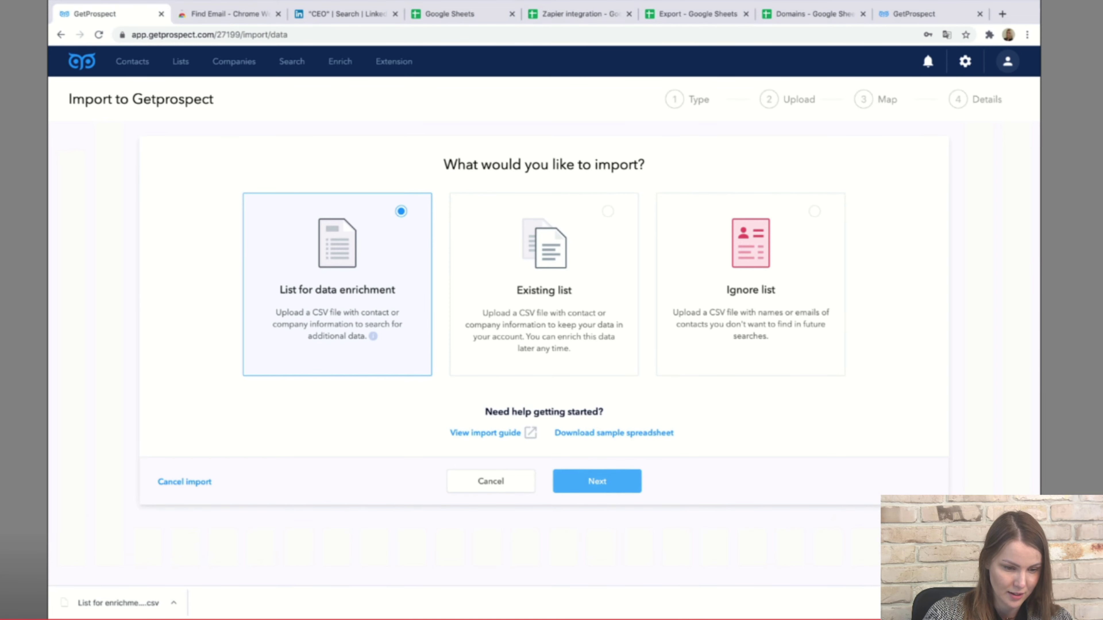
{"action": "left_click", "coordinate": [597, 481]}
Attach the enrichment CSV file and continue to column matching.
{"action": "left_click", "coordinate": [543, 269]}
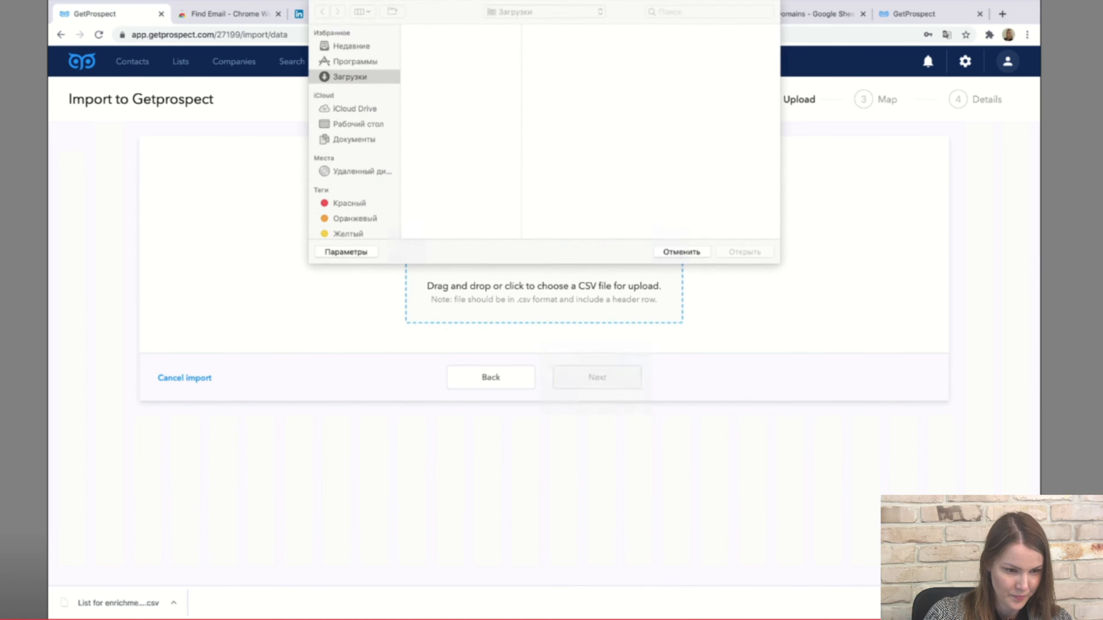
{"action": "double_click", "coordinate": [463, 44]}
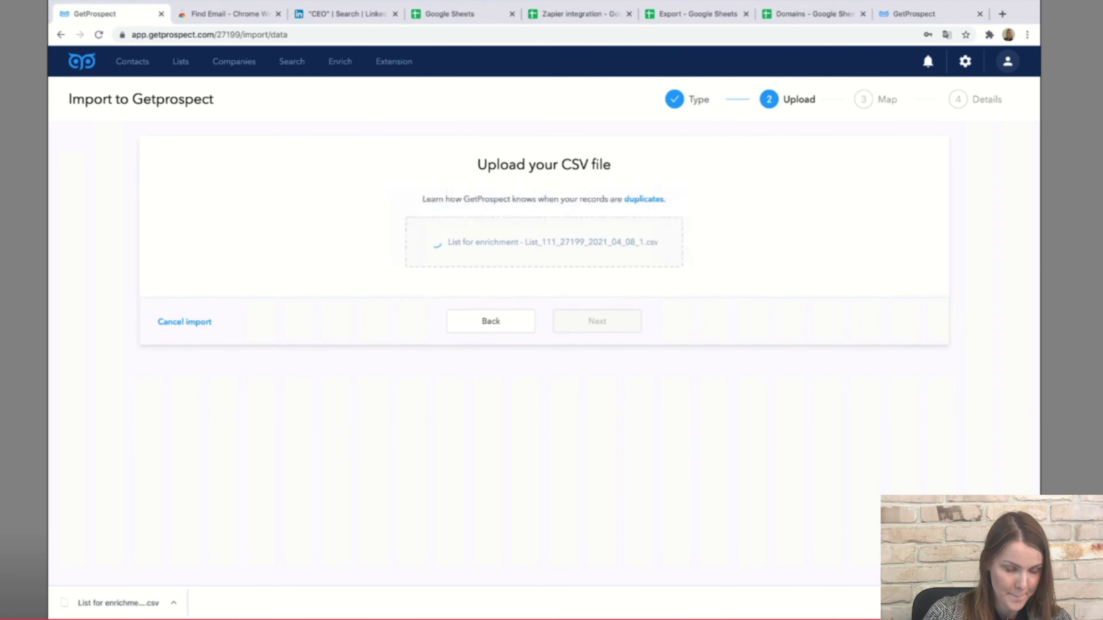
{"action": "left_click", "coordinate": [597, 309]}
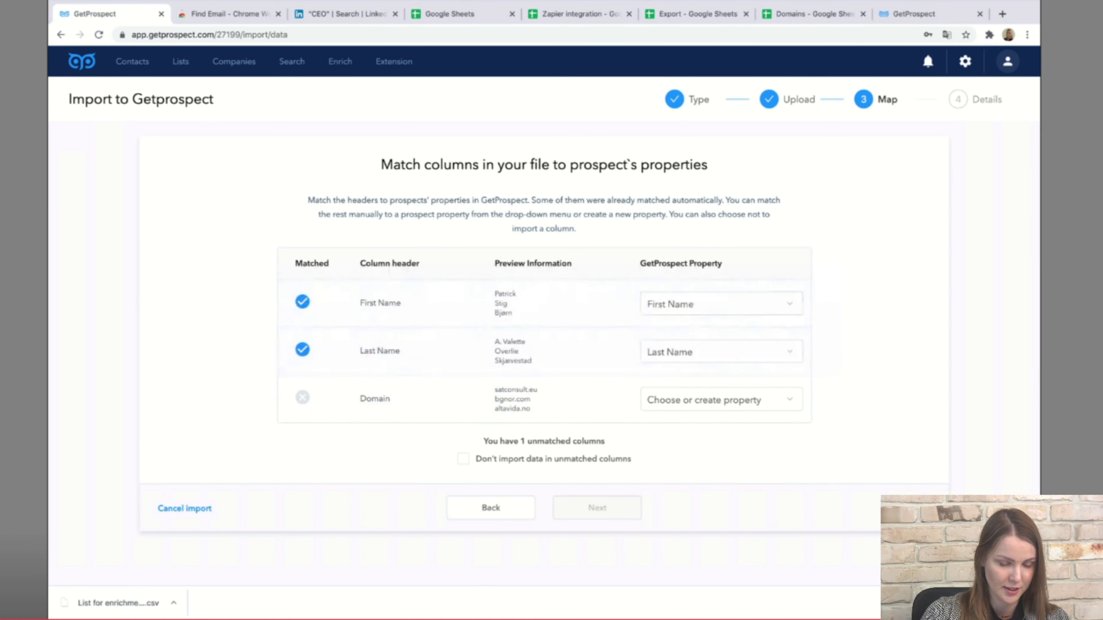
Map the Domain column to Company Domain and continue to the Details step.
{"action": "left_click", "coordinate": [721, 399]}
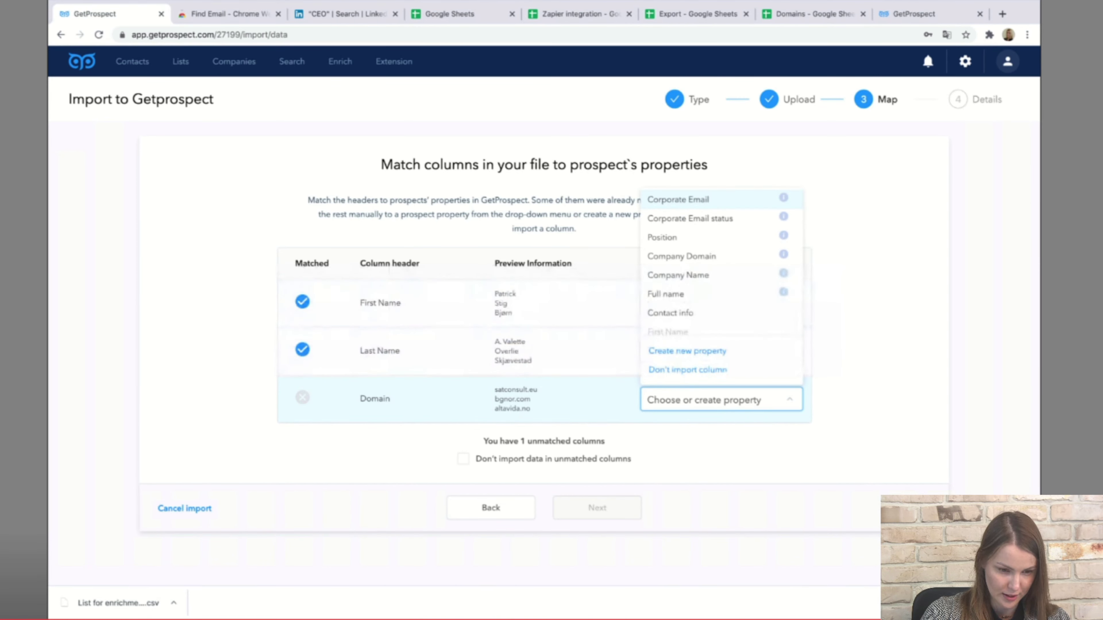
{"action": "left_click", "coordinate": [681, 255]}
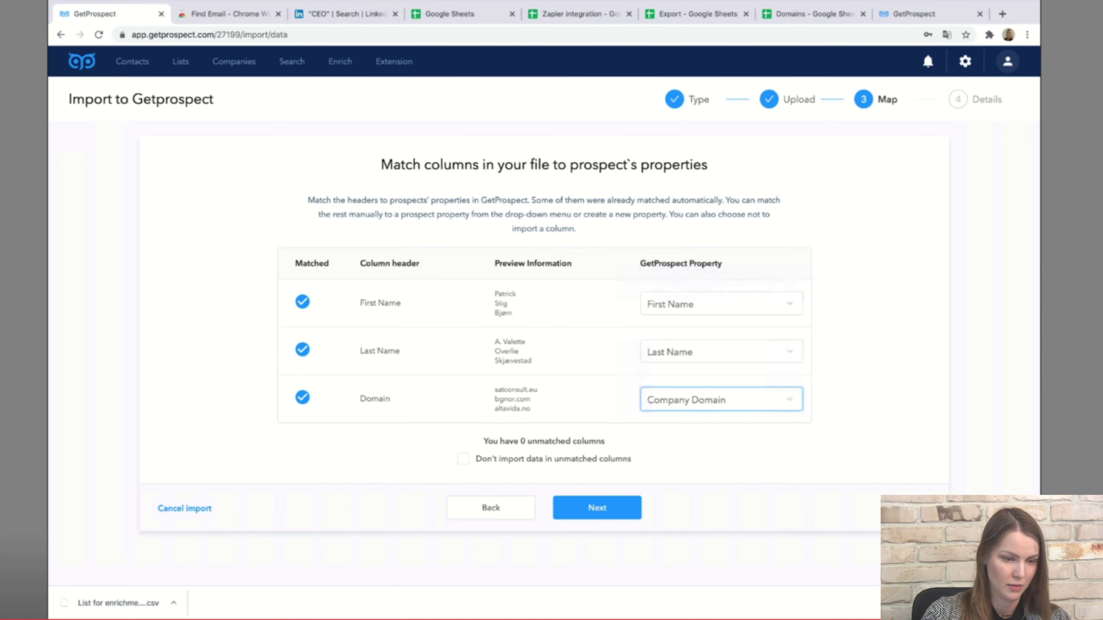
{"action": "left_click", "coordinate": [716, 400]}
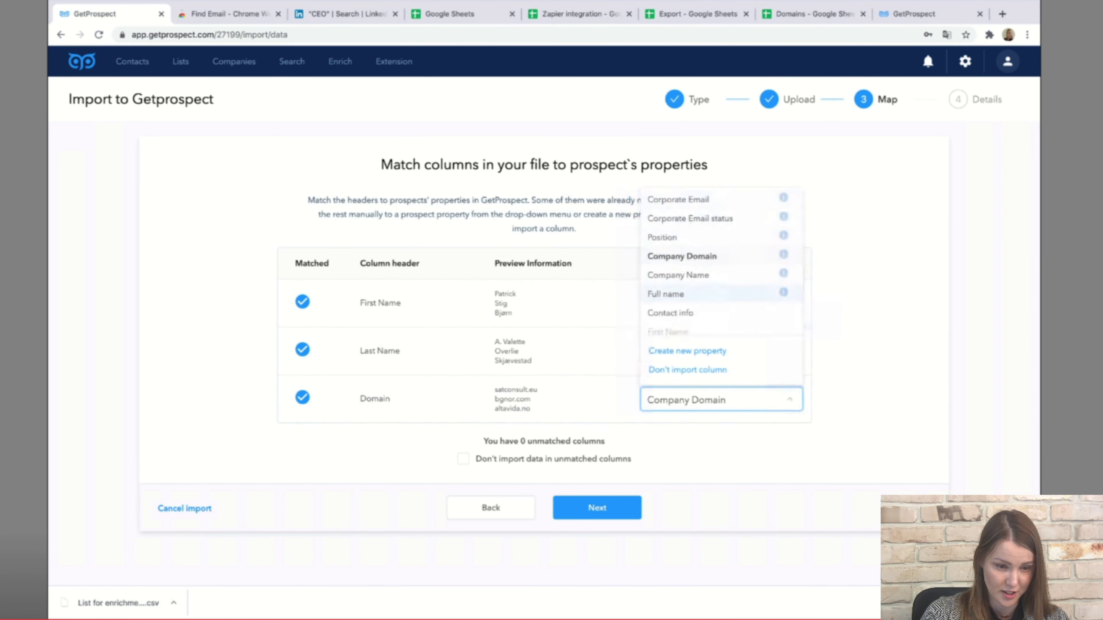
{"action": "key", "text": "Escape"}
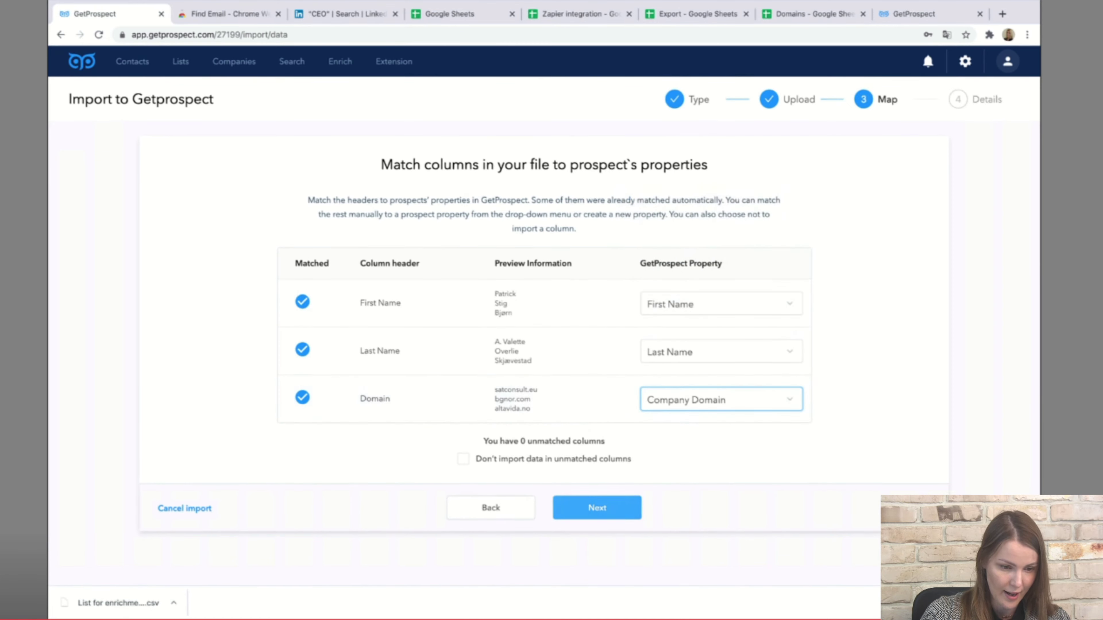
{"action": "left_click", "coordinate": [597, 507]}
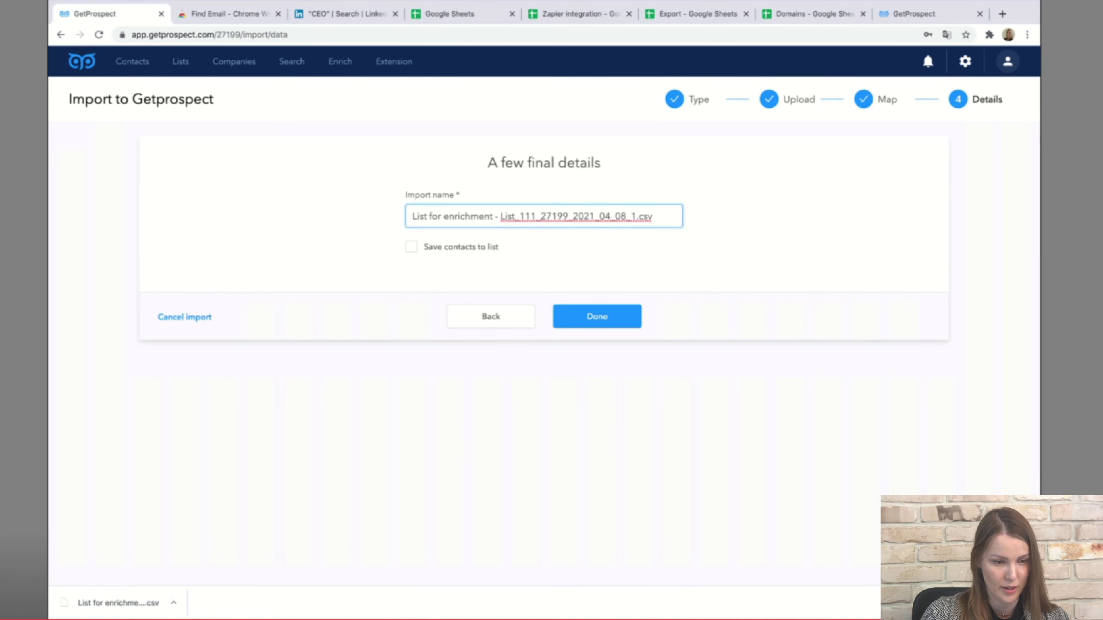
Save the imported contacts to a newly created list named List 3 and submit the import.
{"action": "key", "text": "Tab"}
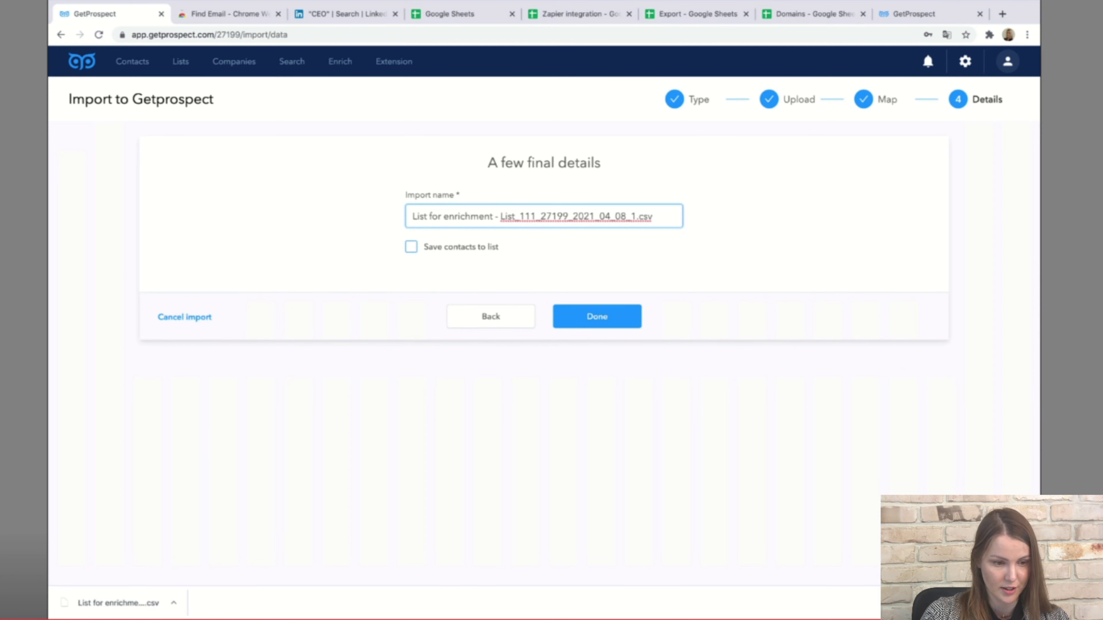
{"action": "key", "text": "Tab"}
{"action": "key", "text": "space"}
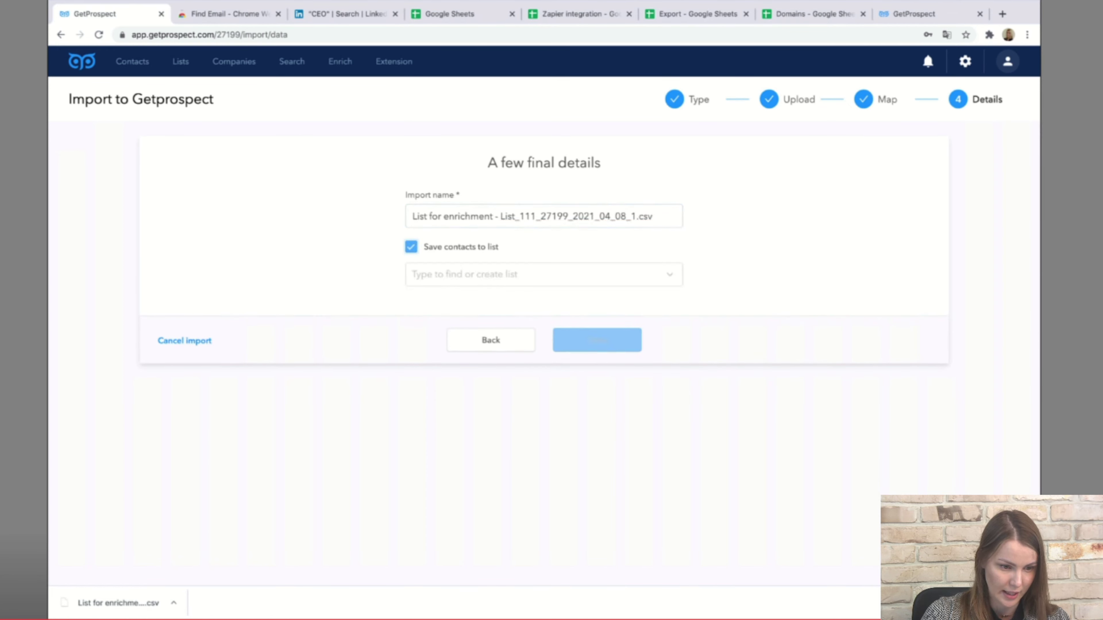
{"action": "key", "text": "Tab"}
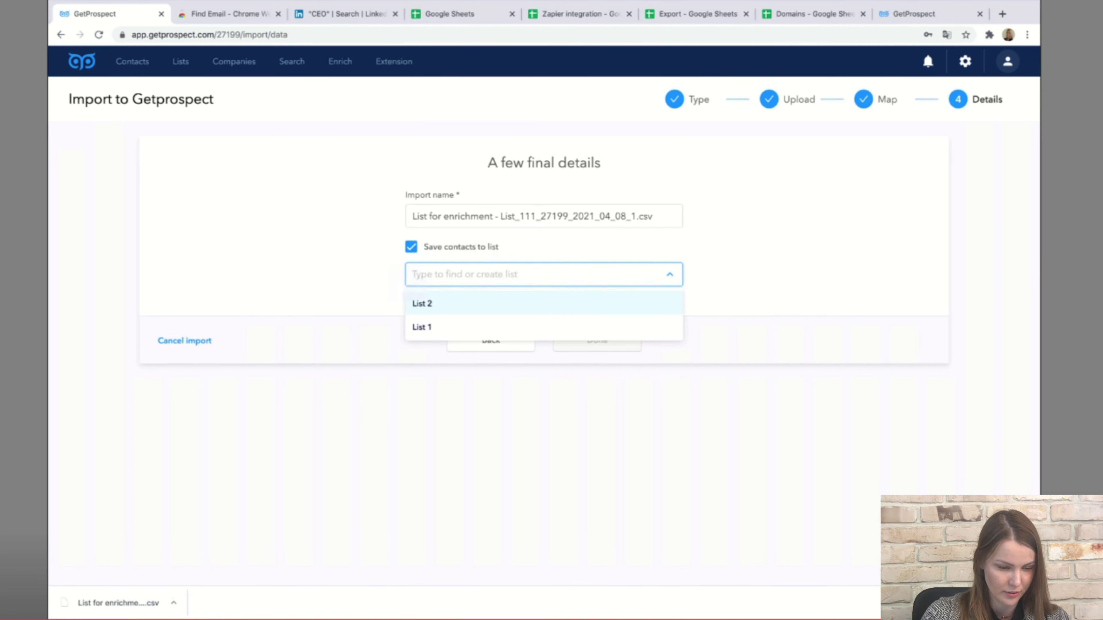
{"action": "type", "text": "List 3"}
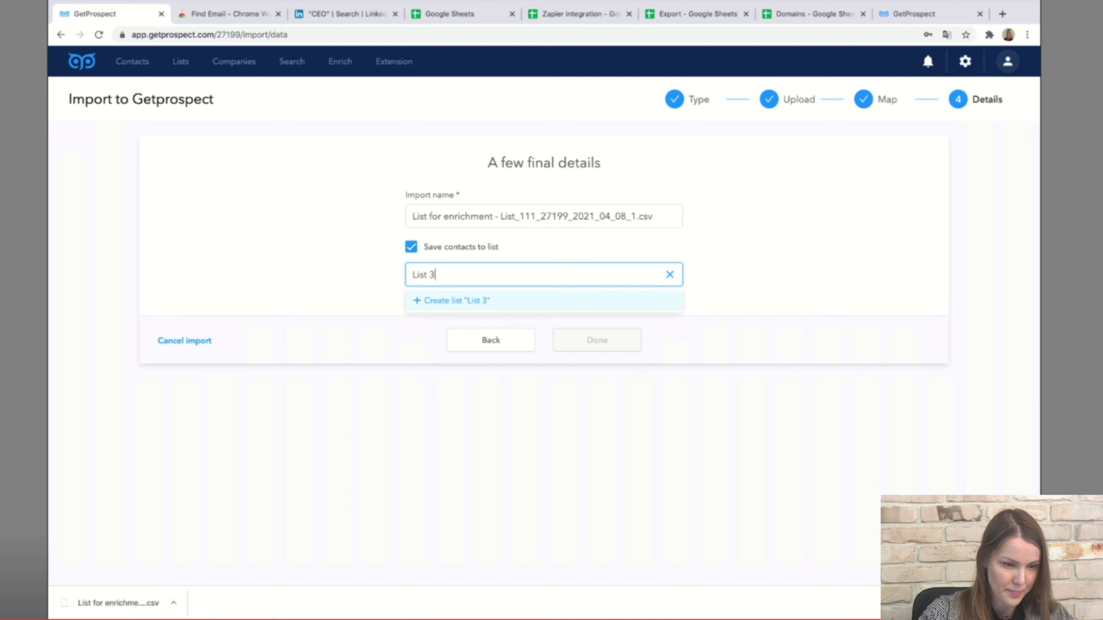
{"action": "key", "text": "Return"}
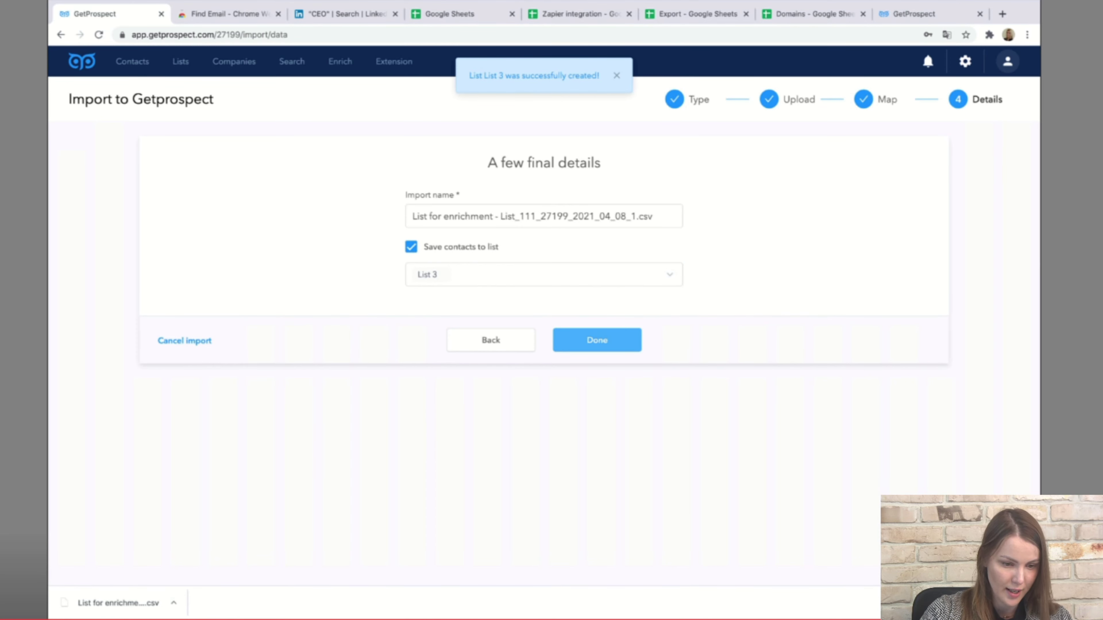
{"action": "key", "text": "Return"}
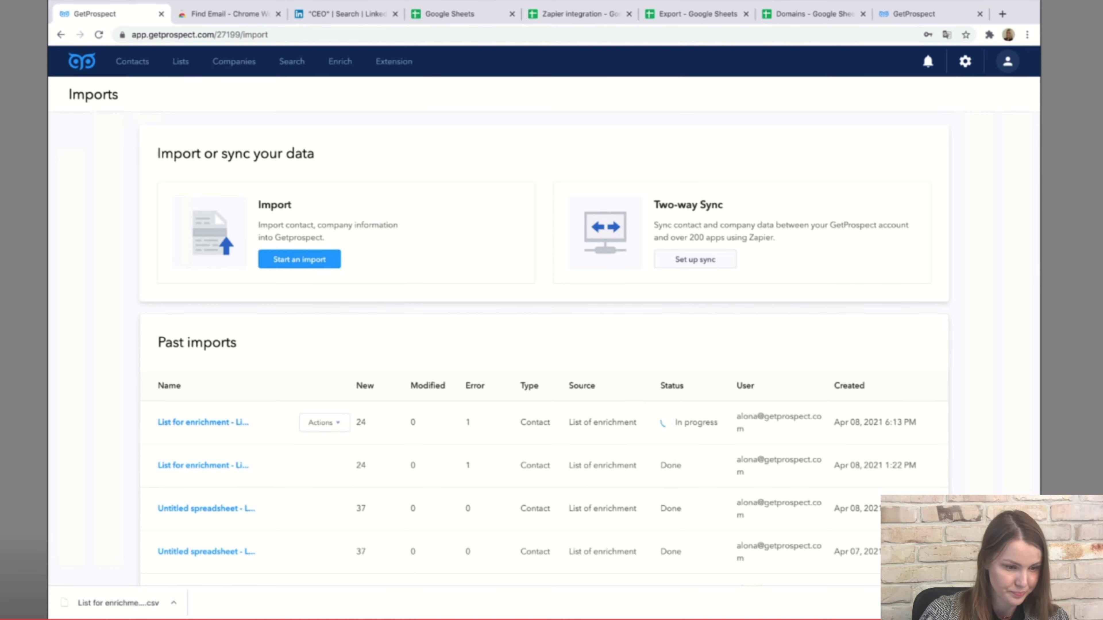
Open the import's contacts and preview the first contact's company, Plant Health Cure Bv.
{"action": "left_click", "coordinate": [203, 423]}
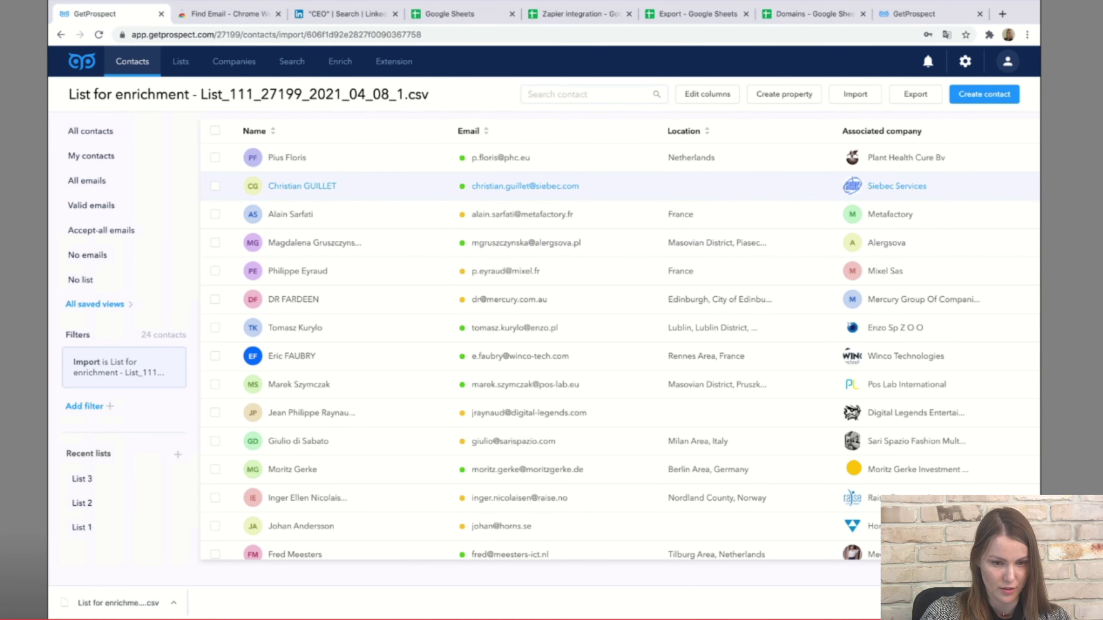
{"action": "left_click", "coordinate": [287, 157]}
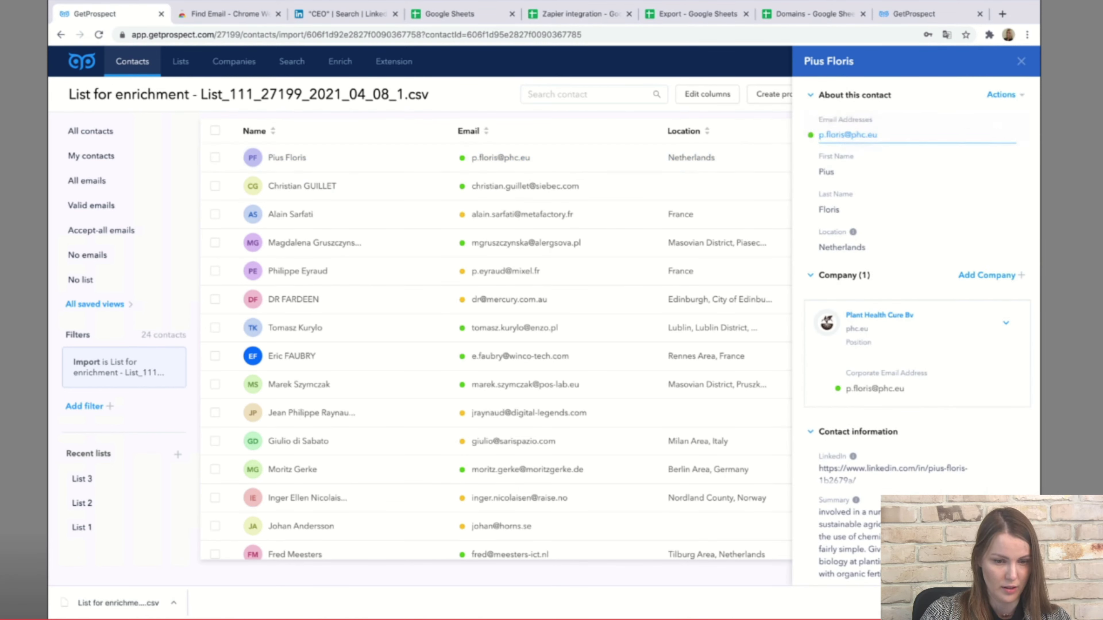
{"action": "scroll", "coordinate": [916, 304], "scroll_direction": "down", "scroll_amount": 1}
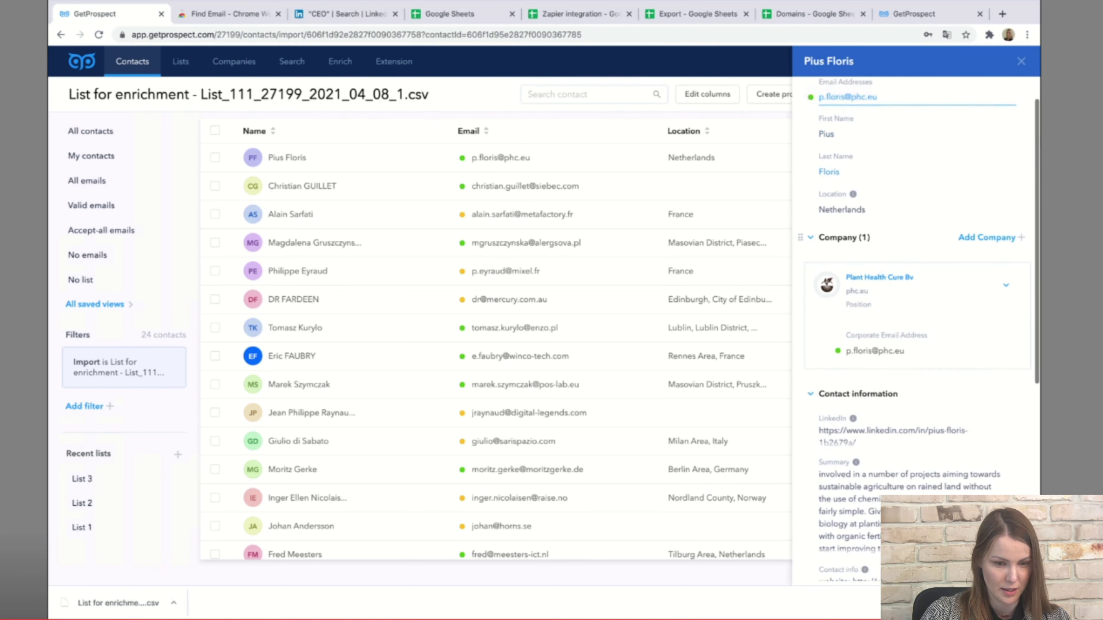
{"action": "scroll", "coordinate": [916, 305], "scroll_direction": "down", "scroll_amount": 1}
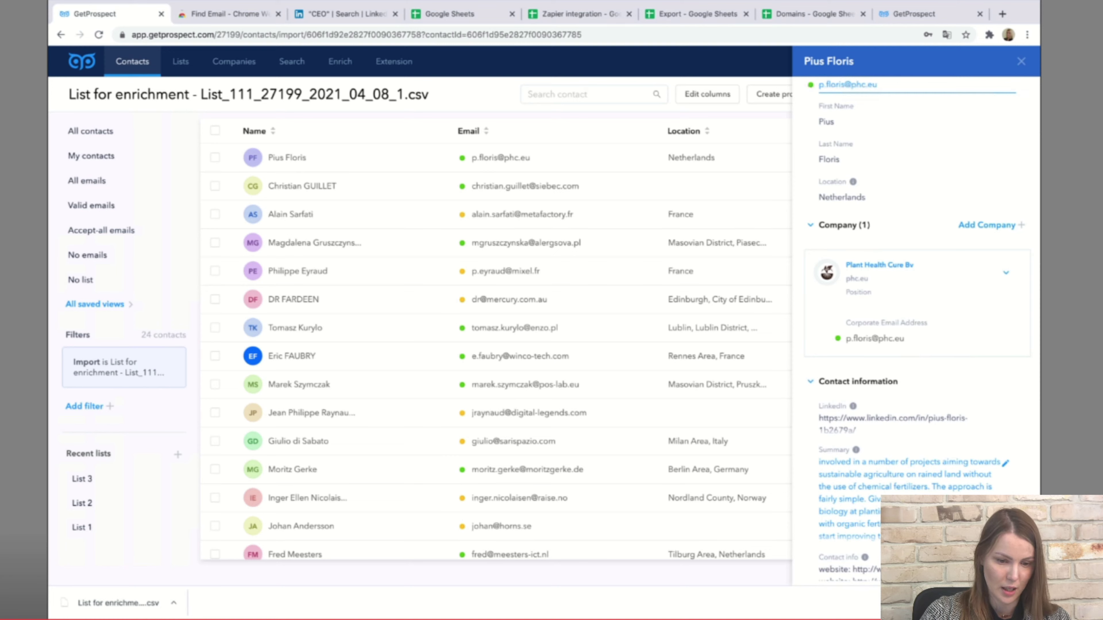
{"action": "left_click", "coordinate": [936, 272]}
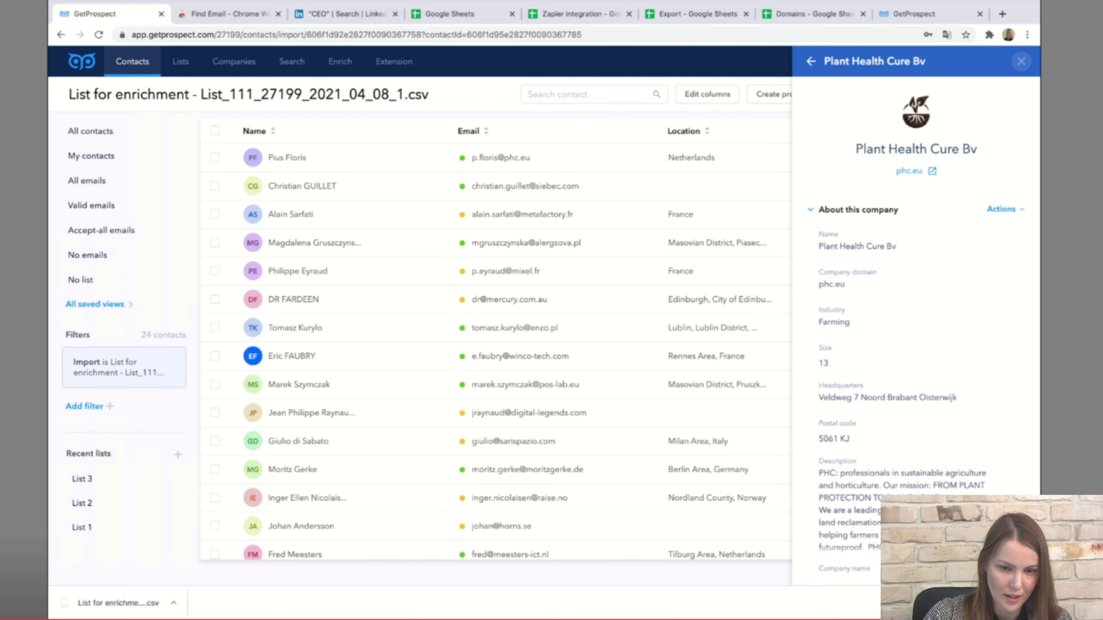
{"action": "left_click", "coordinate": [1021, 61]}
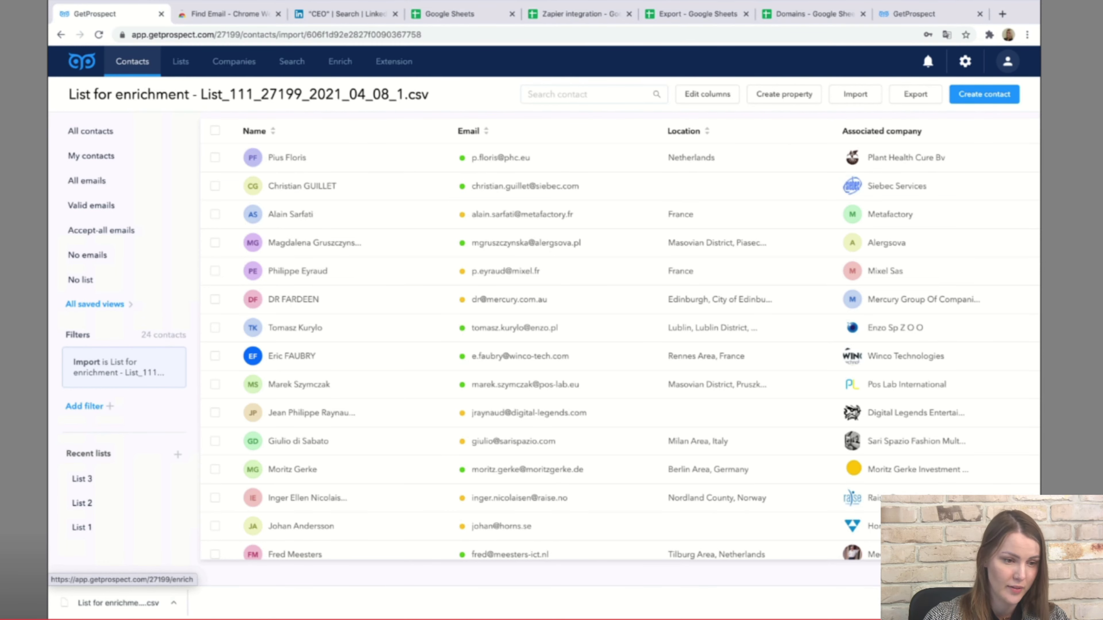
In Enrich, look up the named lead at spacex.com; the email comes back Not Found.
{"action": "left_click", "coordinate": [340, 62]}
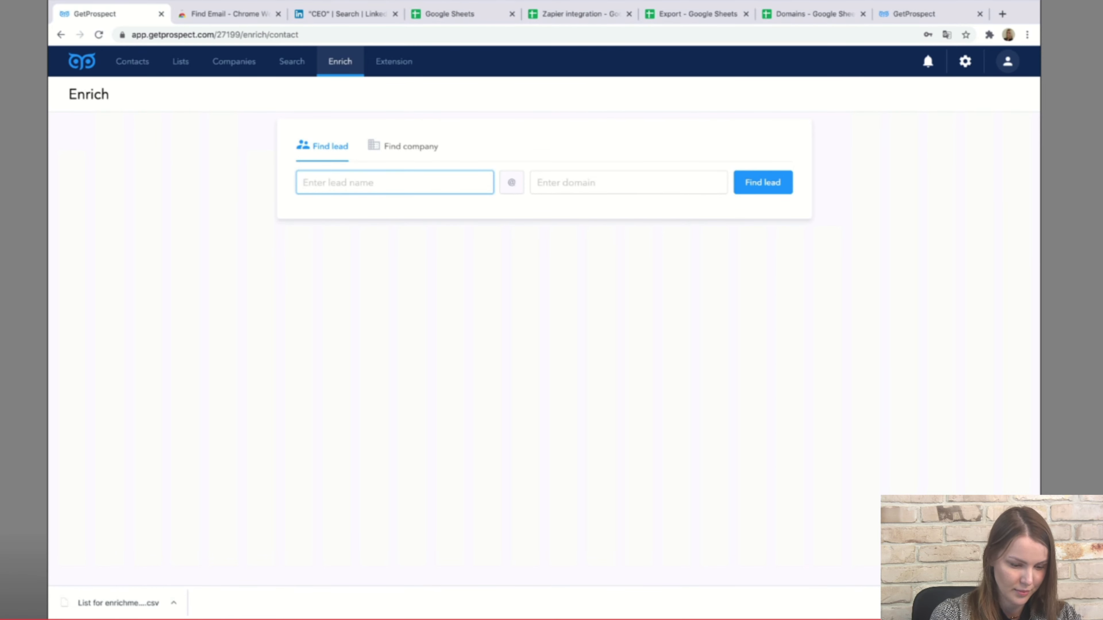
{"action": "type", "text": "Elo"}
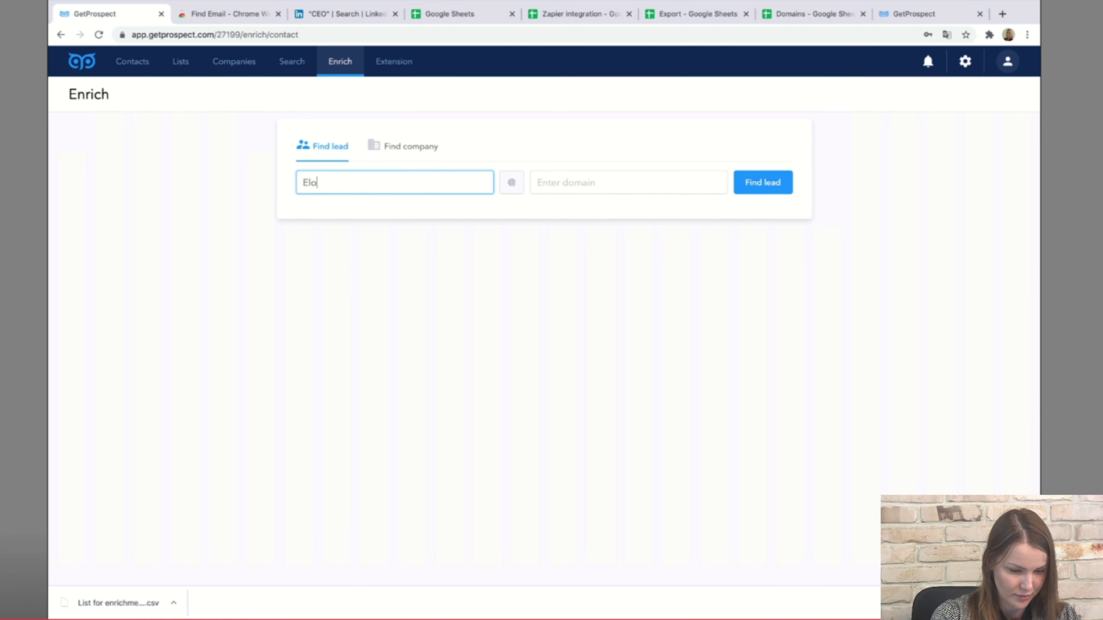
{"action": "type", "text": "n m"}
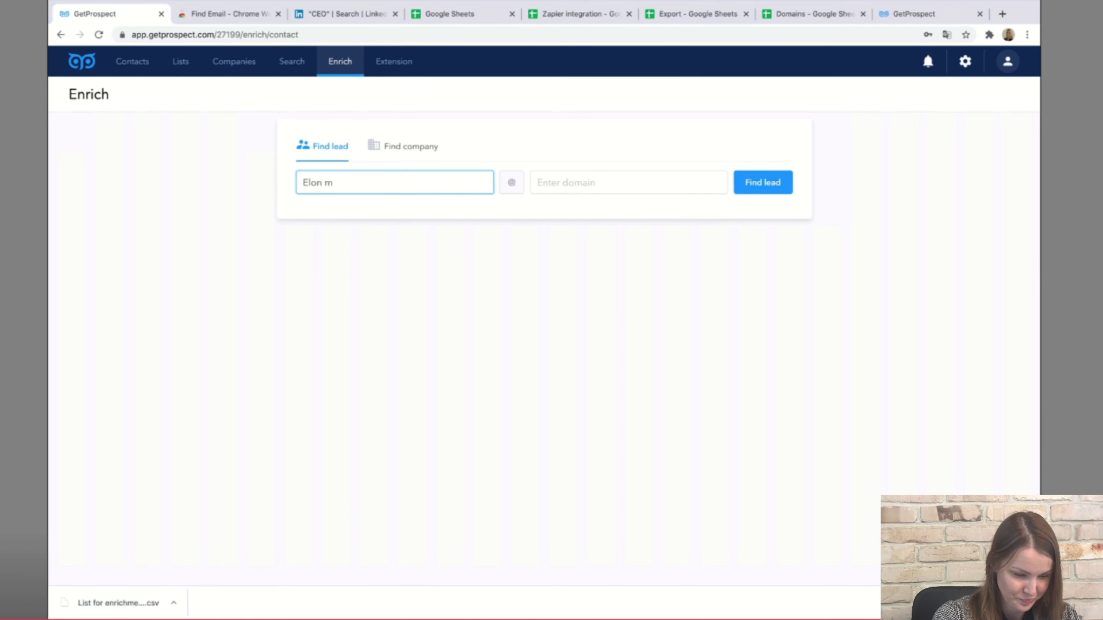
{"action": "key", "text": "BackSpace"}
{"action": "type", "text": "Musk"}
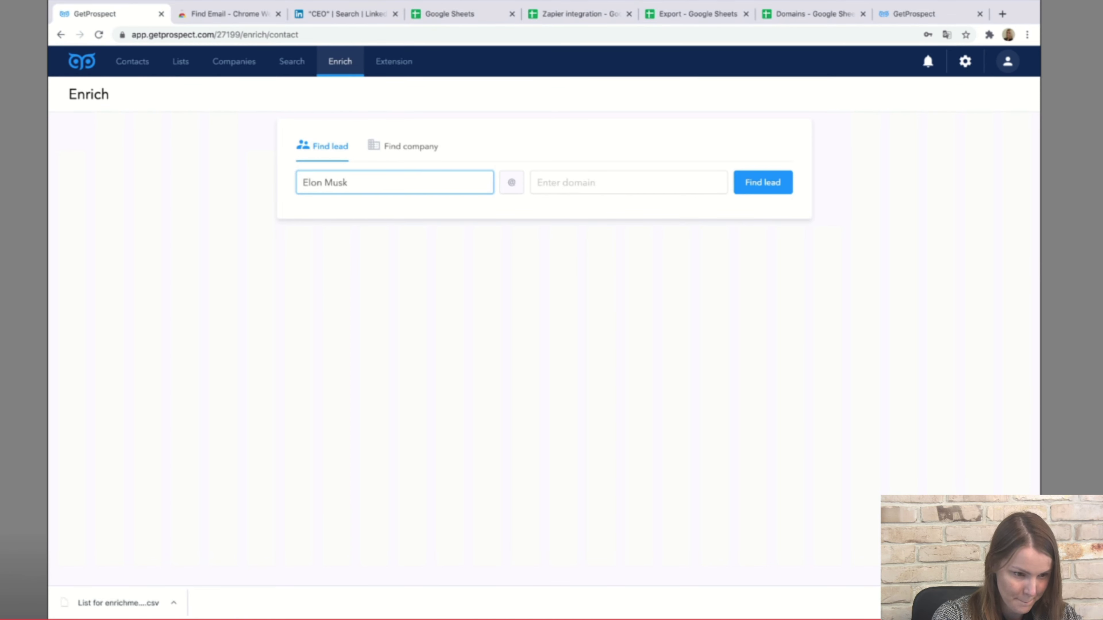
{"action": "left_click", "coordinate": [628, 182]}
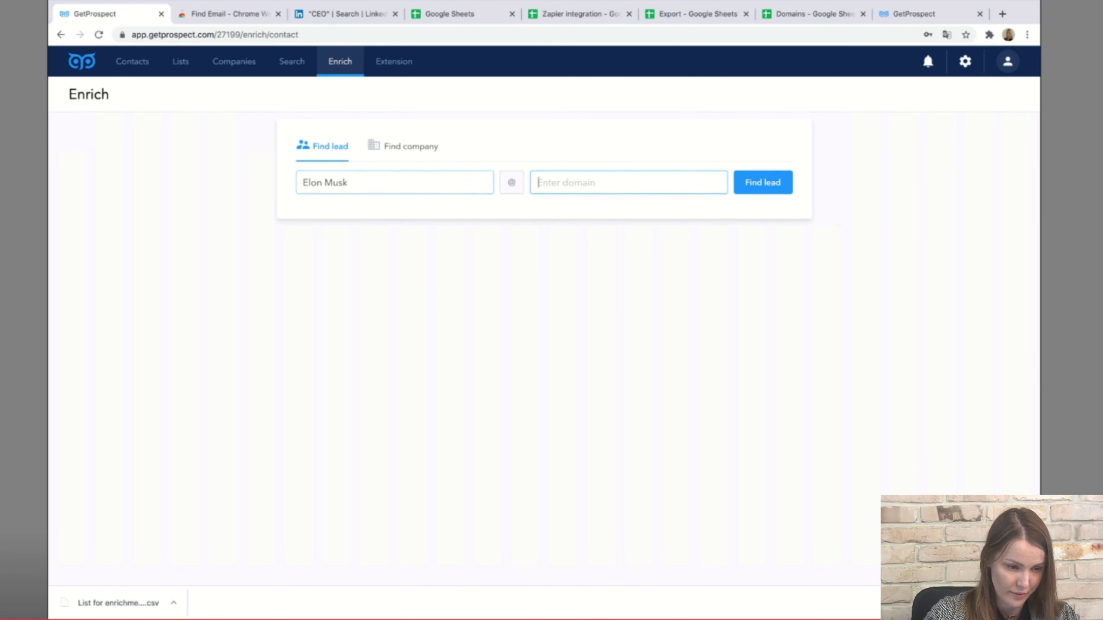
{"action": "type", "text": "spacex"}
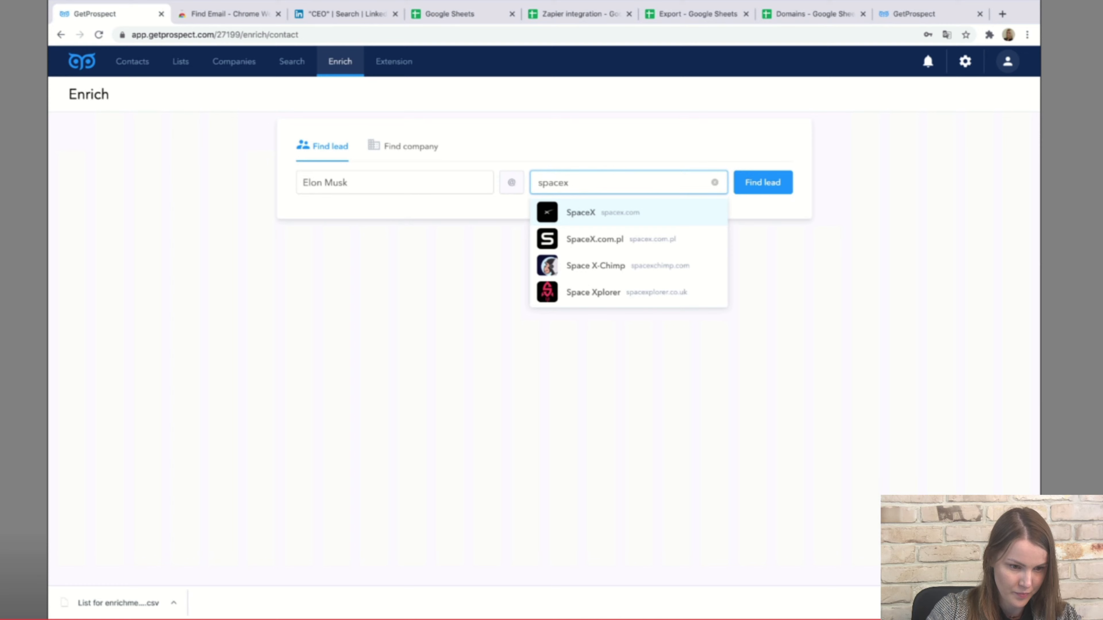
{"action": "key", "text": "Return"}
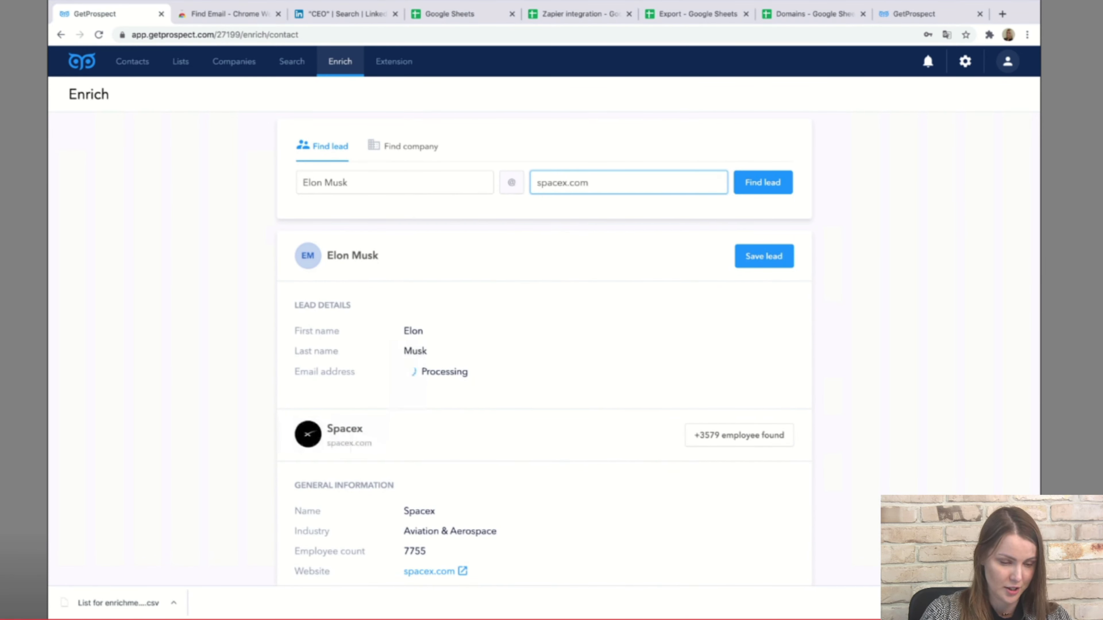
List SpaceX's 3579 found employees, then return to the Enrich lookup results.
{"action": "scroll", "coordinate": [544, 331], "scroll_direction": "down", "scroll_amount": 3}
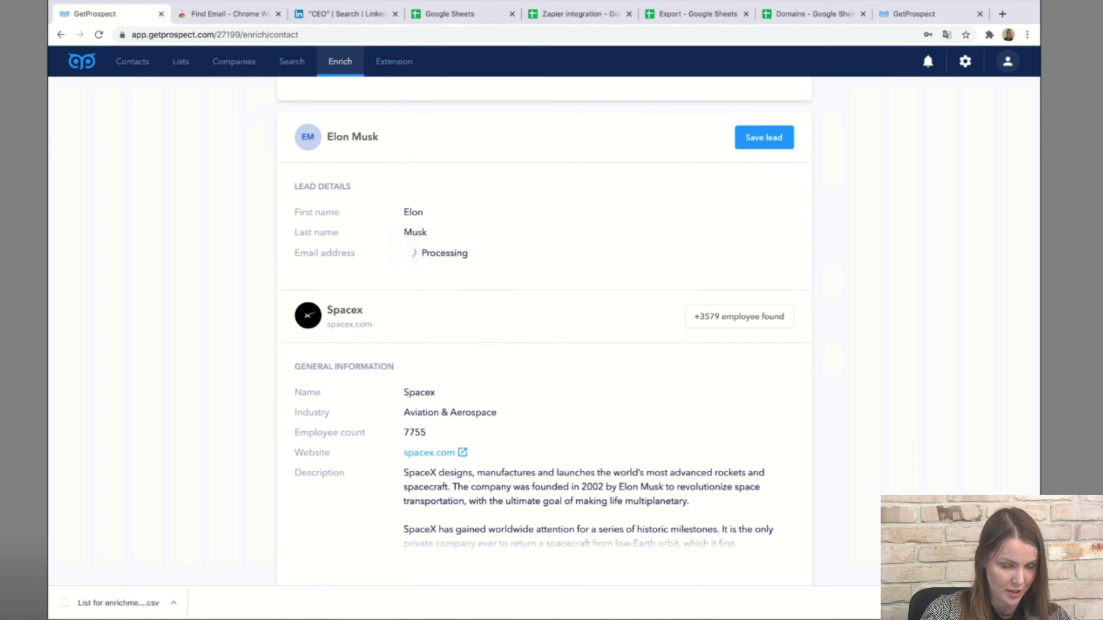
{"action": "scroll", "coordinate": [544, 330], "scroll_direction": "down", "scroll_amount": 1}
{"action": "scroll", "coordinate": [544, 331], "scroll_direction": "down", "scroll_amount": 2}
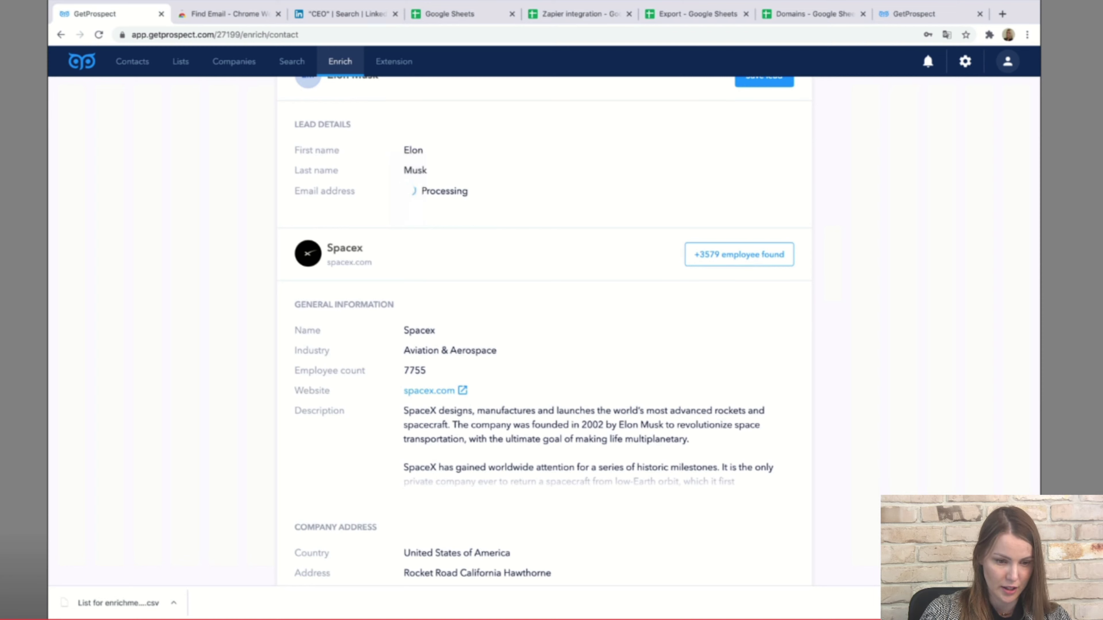
{"action": "left_click", "coordinate": [740, 255]}
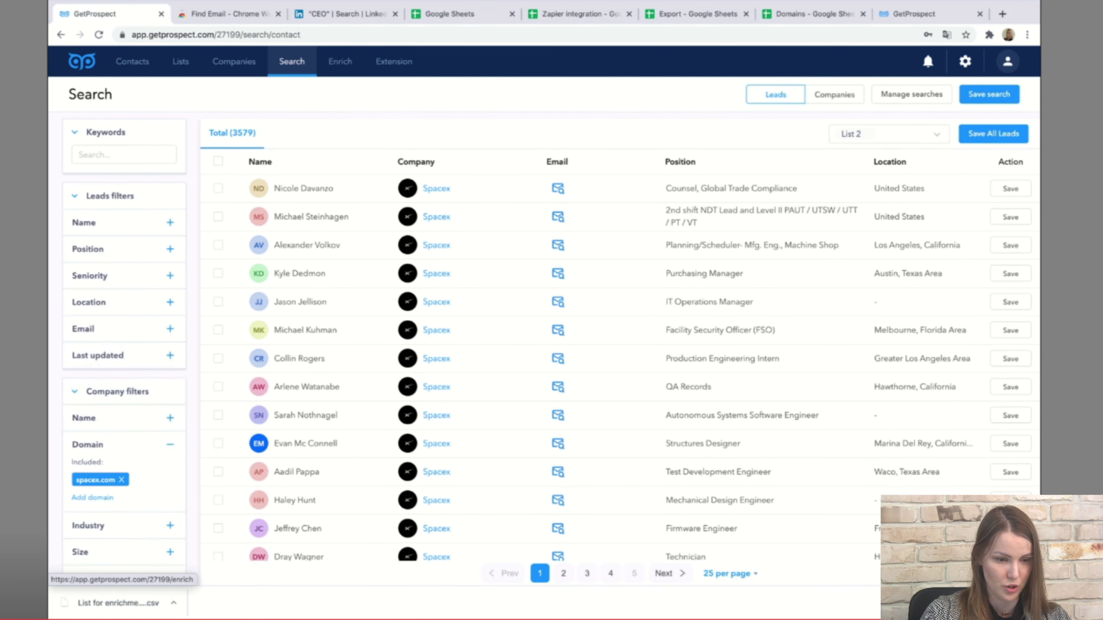
{"action": "left_click", "coordinate": [340, 61]}
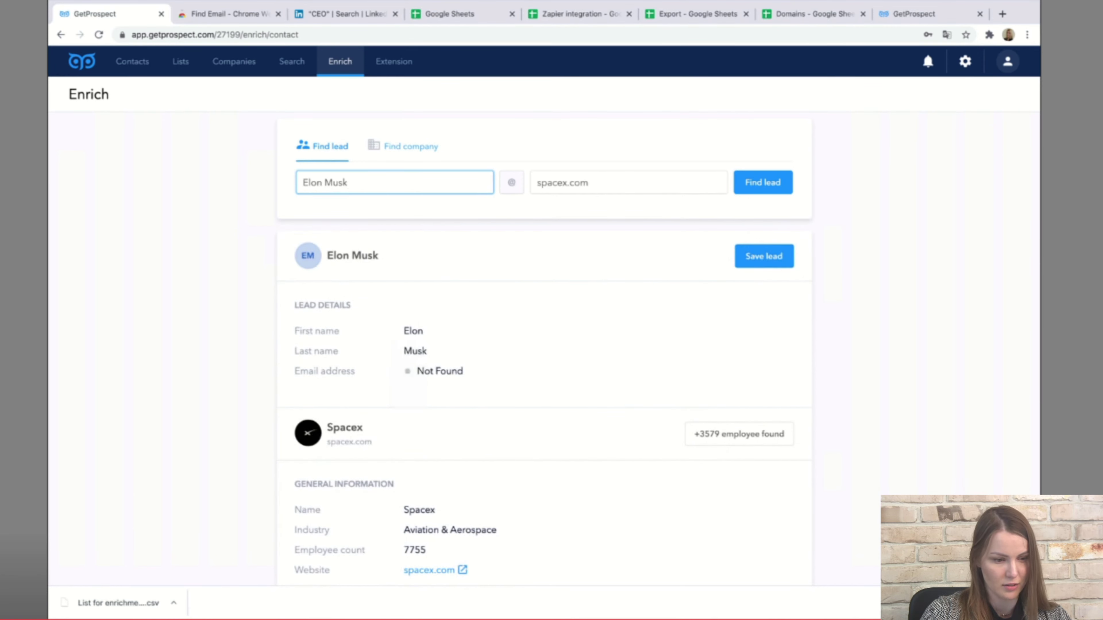
Run Find company on apple.com and list its 57787 found employees.
{"action": "left_click", "coordinate": [411, 146]}
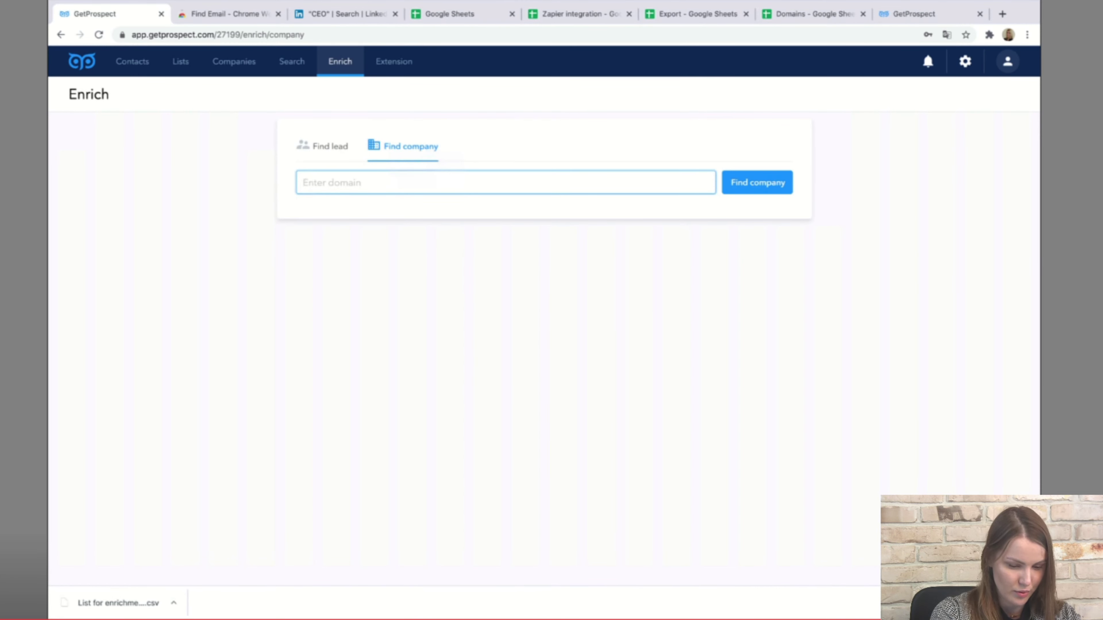
{"action": "type", "text": "appl"}
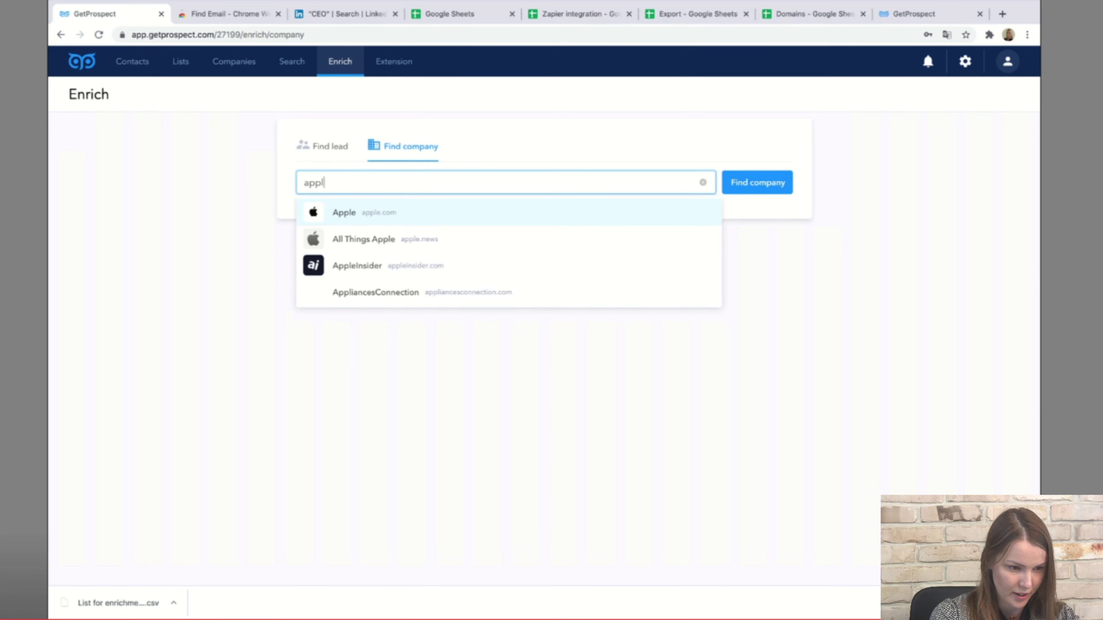
{"action": "key", "text": "Return"}
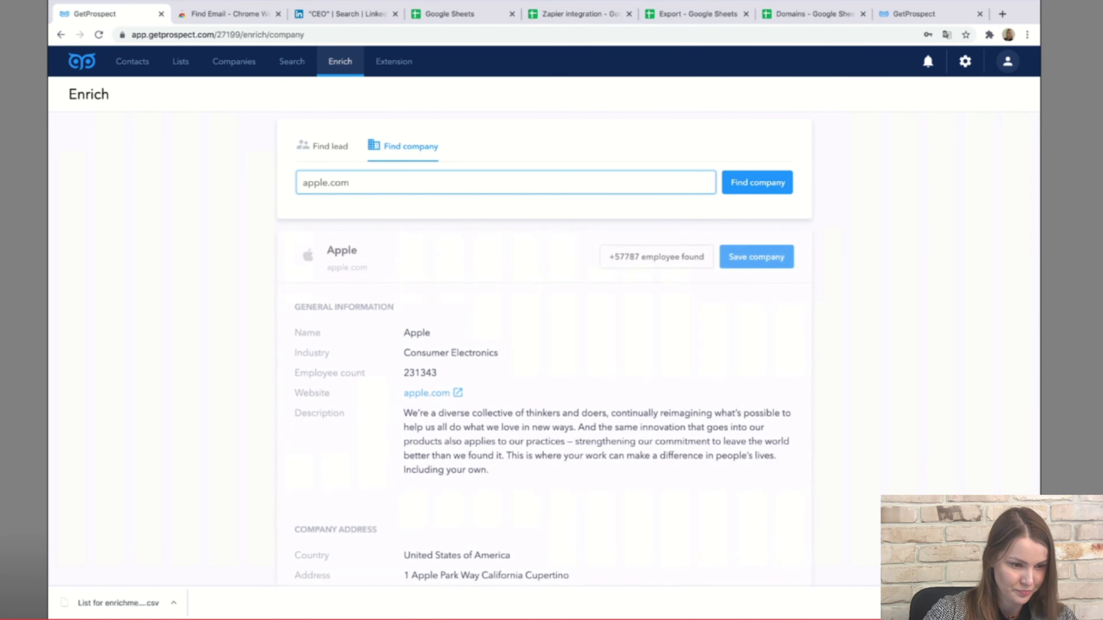
{"action": "scroll", "coordinate": [542, 313], "scroll_direction": "down", "scroll_amount": 1}
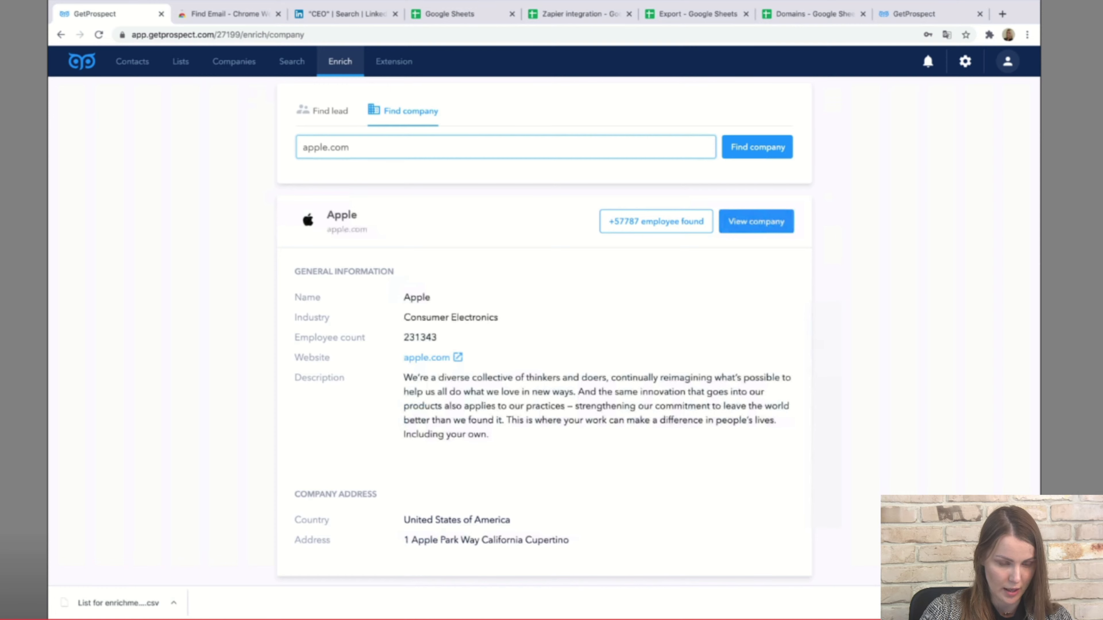
{"action": "left_click", "coordinate": [656, 222]}
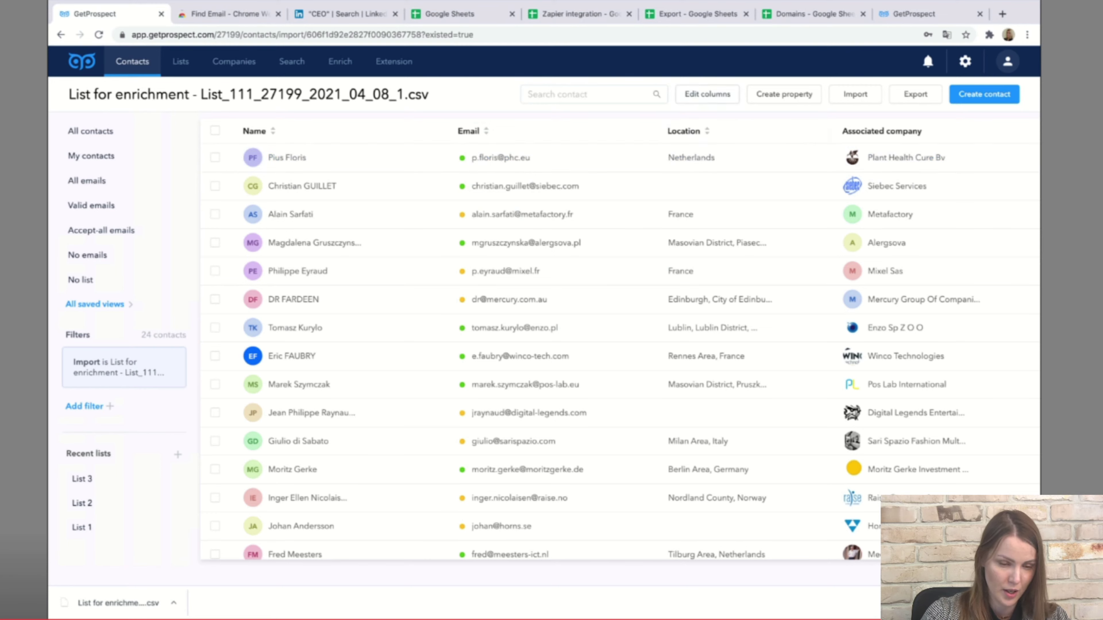
Add Position and LinkedIn as visible columns in the contact table.
{"action": "left_click", "coordinate": [707, 94]}
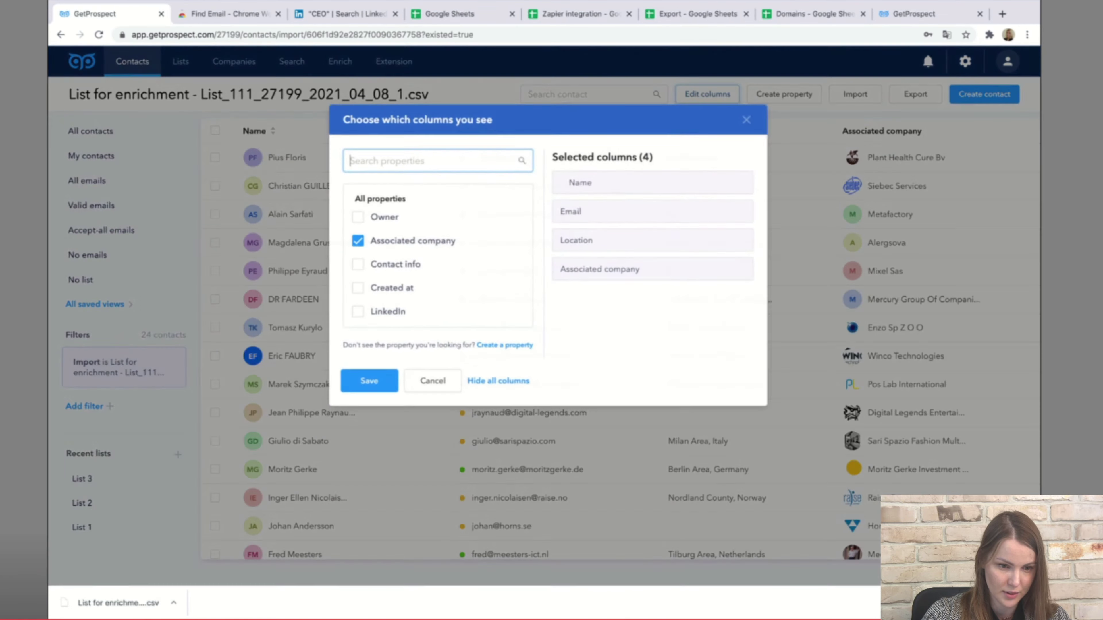
{"action": "scroll", "coordinate": [430, 261], "scroll_direction": "down", "scroll_amount": 1}
{"action": "scroll", "coordinate": [352, 239], "scroll_direction": "down", "scroll_amount": 3}
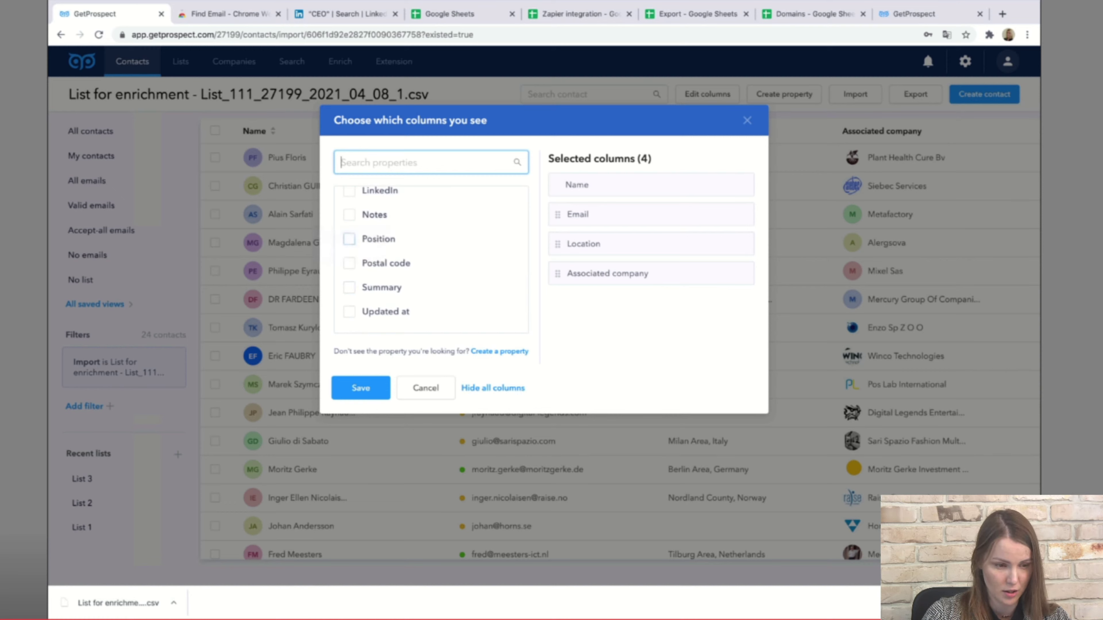
{"action": "scroll", "coordinate": [350, 244], "scroll_direction": "down", "scroll_amount": 1}
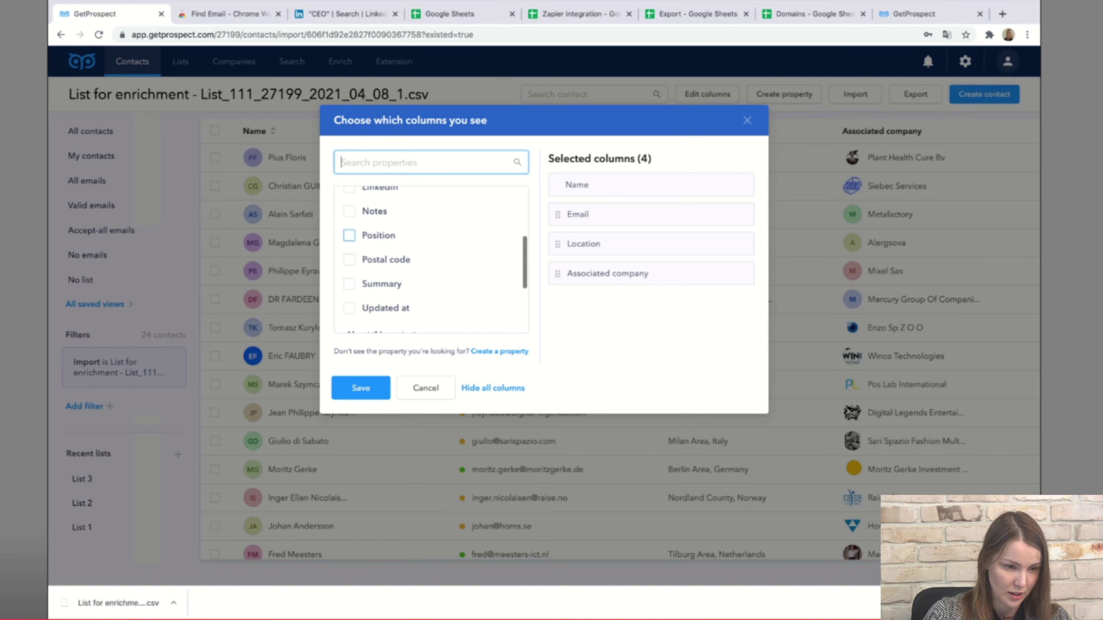
{"action": "left_click", "coordinate": [349, 235]}
{"action": "scroll", "coordinate": [348, 259], "scroll_direction": "up", "scroll_amount": 1}
{"action": "left_click", "coordinate": [349, 211]}
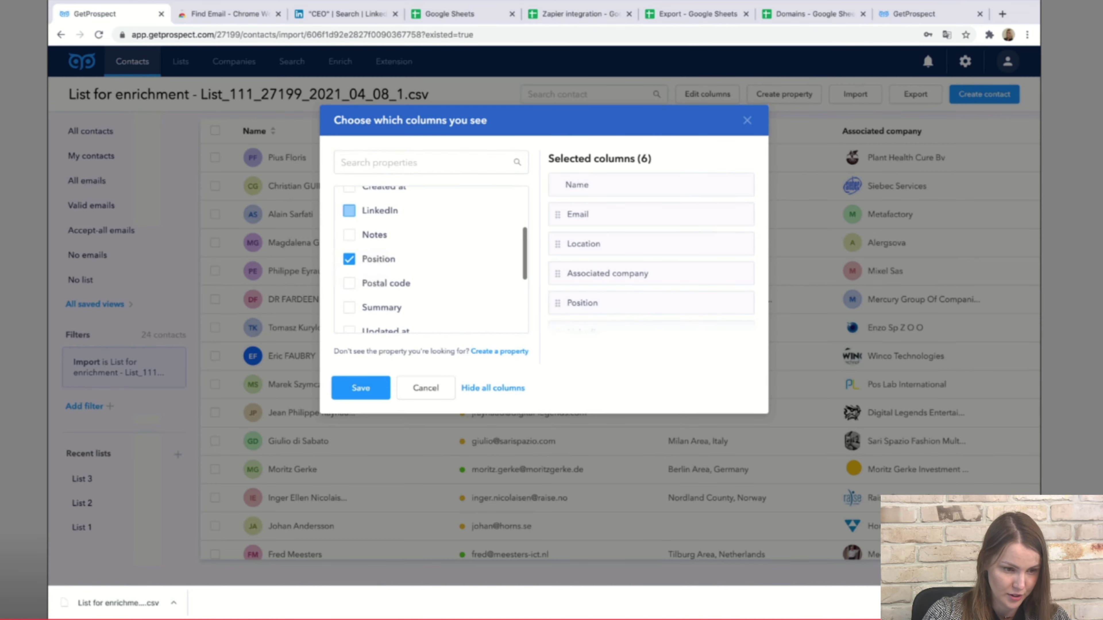
{"action": "left_click", "coordinate": [360, 388]}
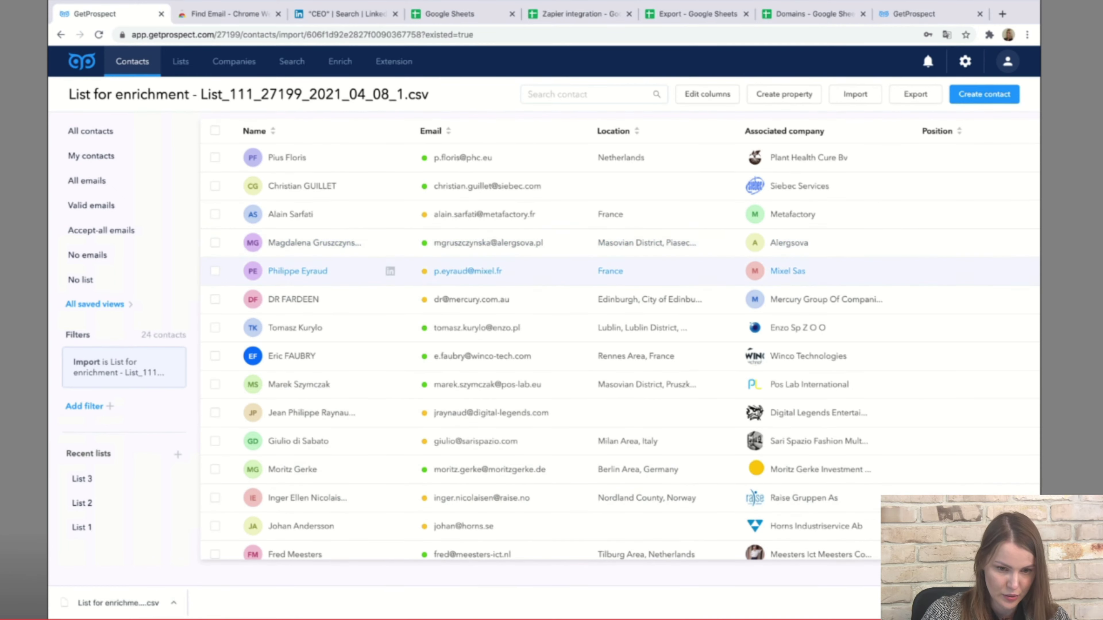
Open List 2 from Recent lists to see its 50 saved leads.
{"action": "scroll", "coordinate": [521, 271], "scroll_direction": "down", "scroll_amount": 6}
{"action": "scroll", "coordinate": [521, 243], "scroll_direction": "up", "scroll_amount": 5}
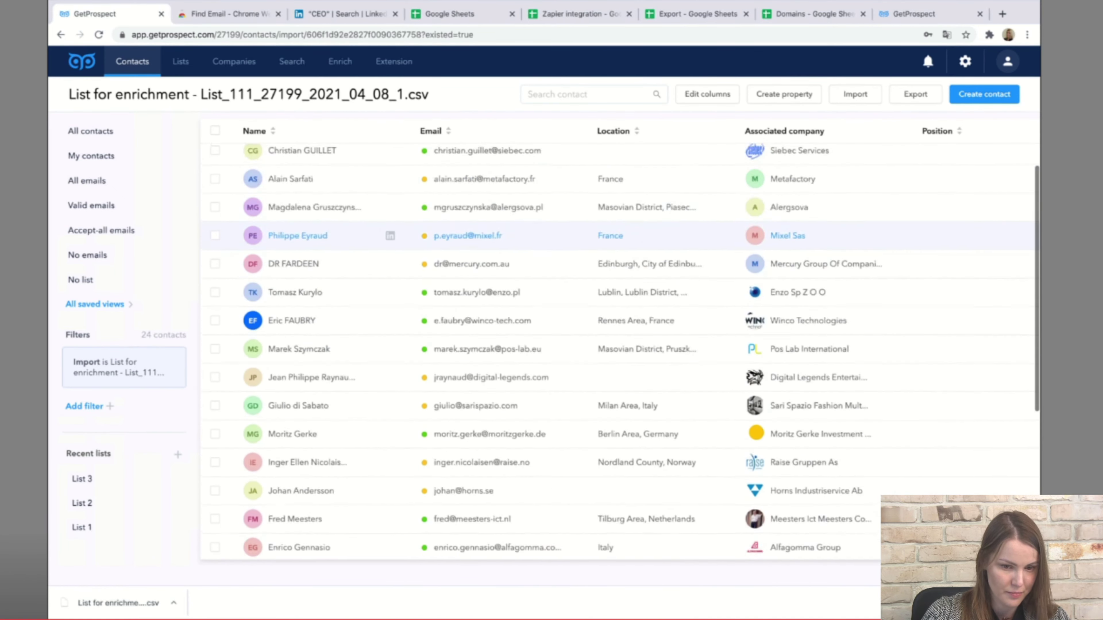
{"action": "scroll", "coordinate": [521, 495], "scroll_direction": "up", "scroll_amount": 1}
{"action": "left_click", "coordinate": [82, 503]}
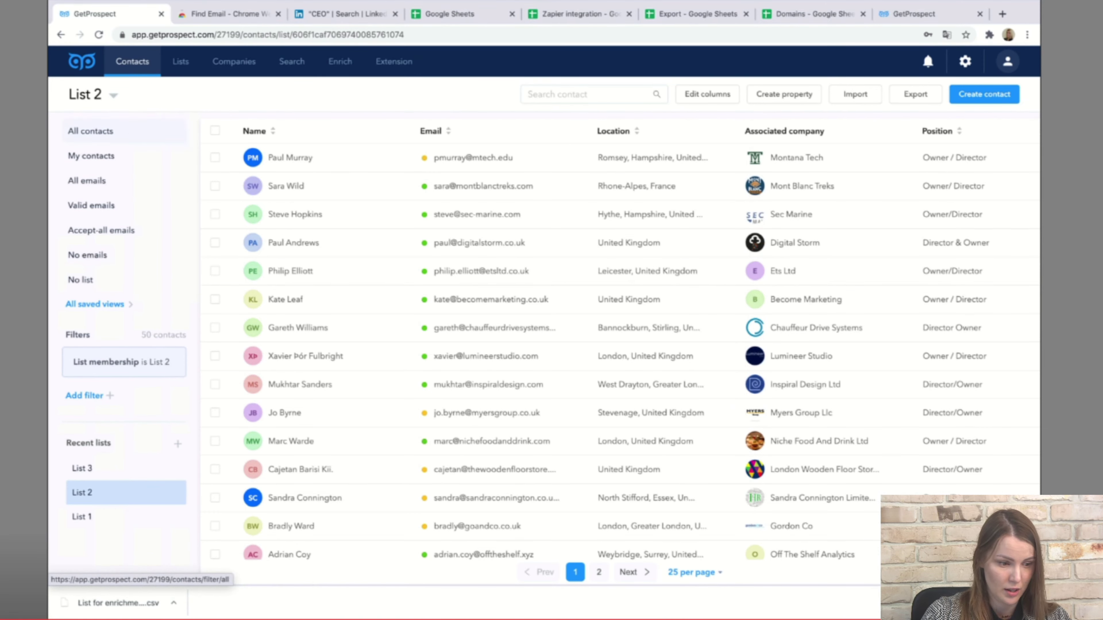
Browse the Known, Valid and Accept-all email views, then return to all 104 contacts to add a filter.
{"action": "left_click", "coordinate": [91, 131]}
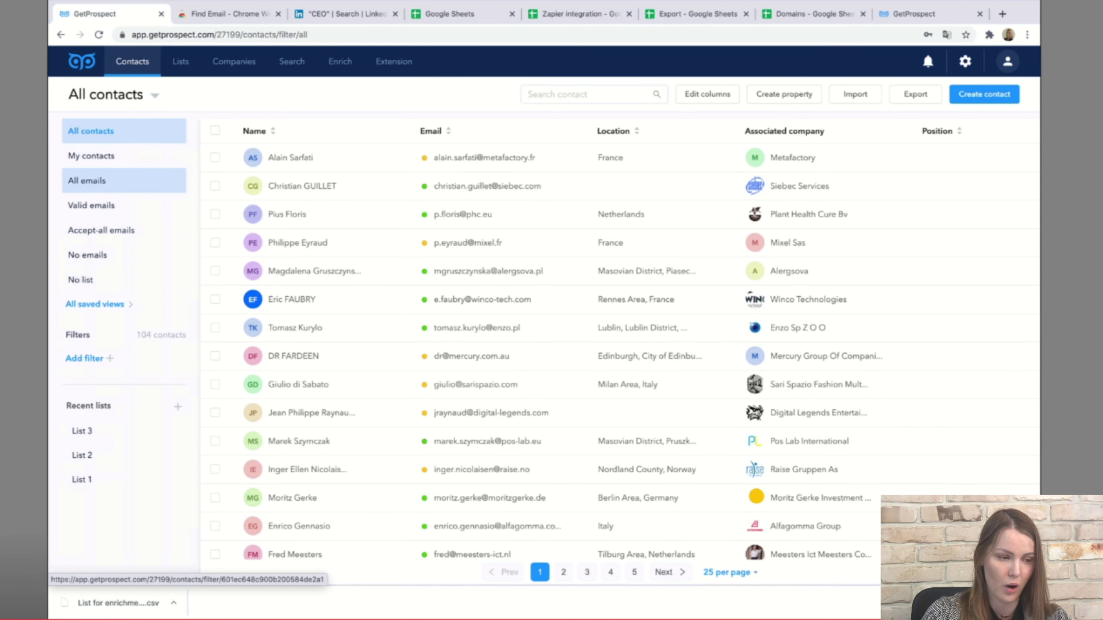
{"action": "left_click", "coordinate": [86, 181]}
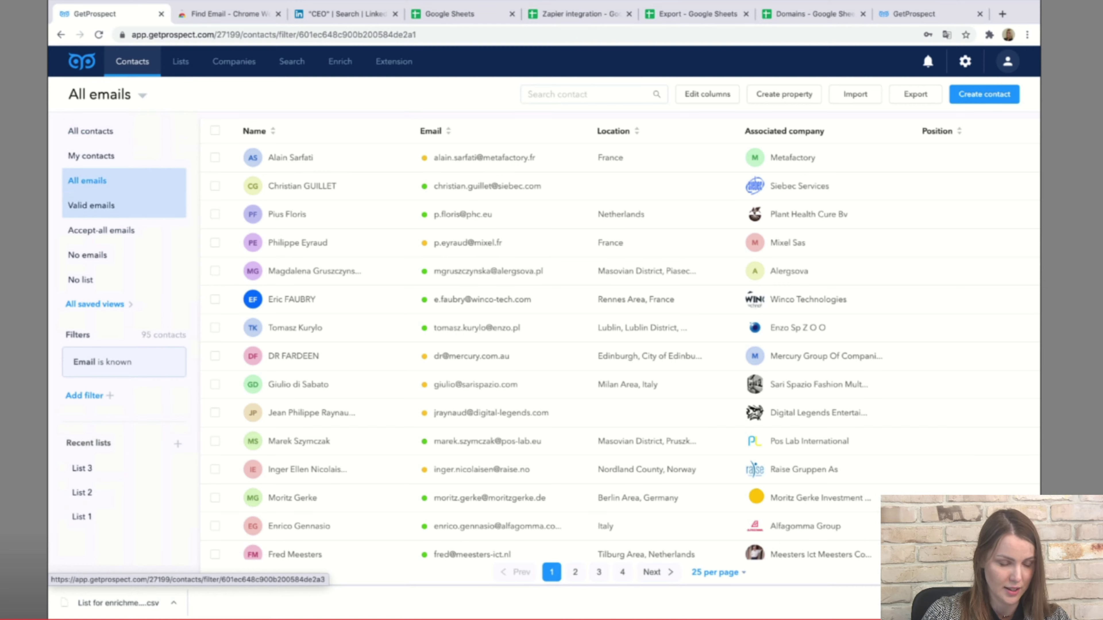
{"action": "left_click", "coordinate": [91, 205]}
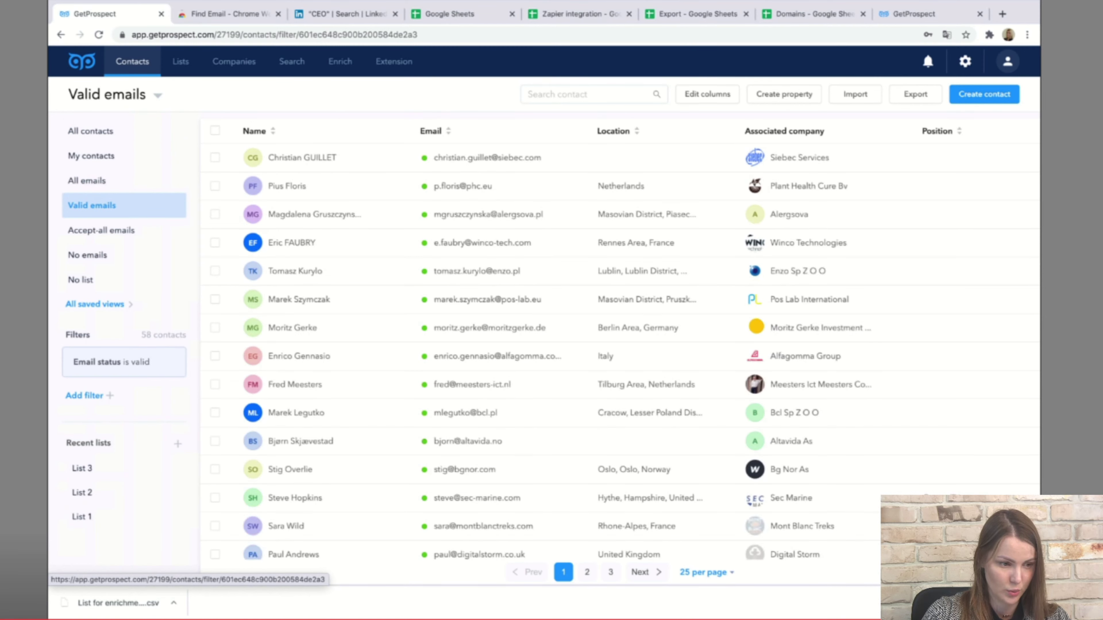
{"action": "left_click", "coordinate": [101, 231]}
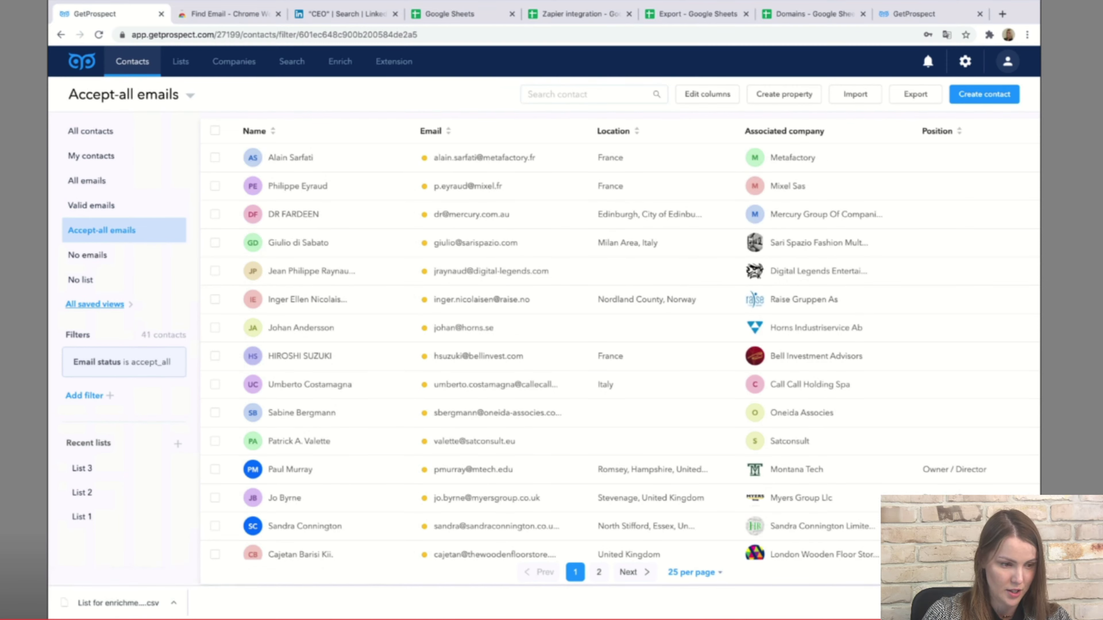
{"action": "left_click", "coordinate": [90, 130]}
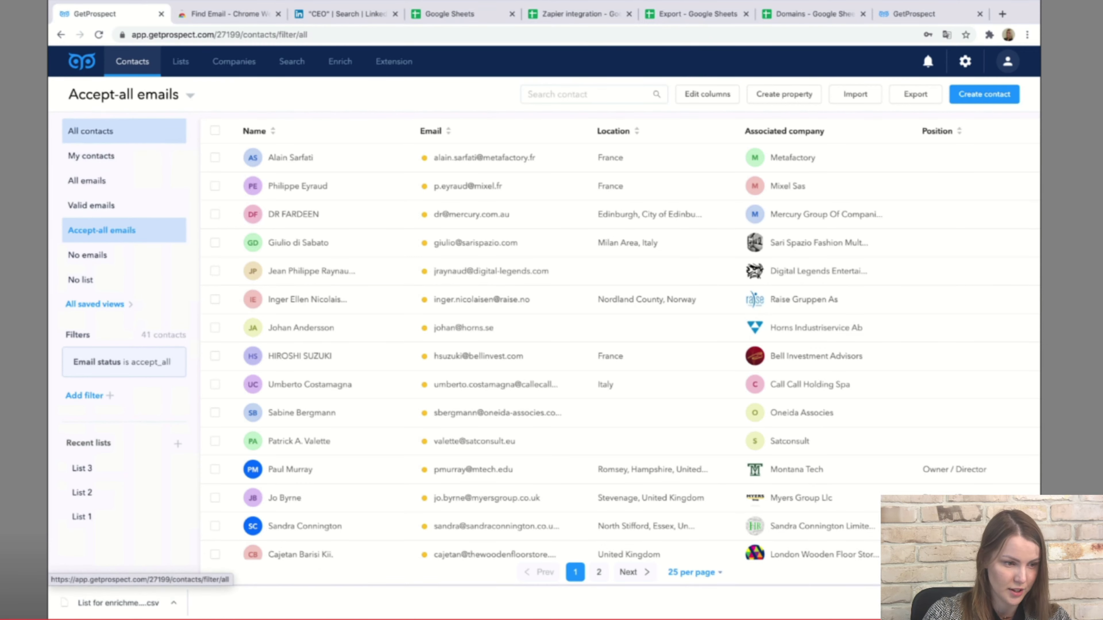
{"action": "left_click", "coordinate": [84, 358]}
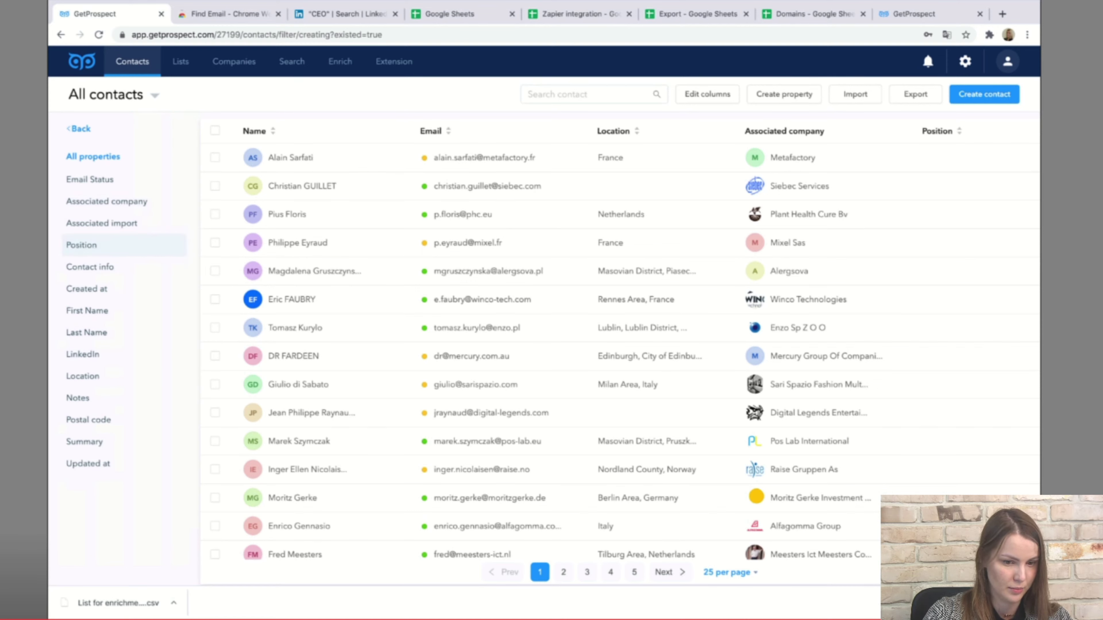
Filter contacts to Position contains exactly 'Owner', leaving 49 contacts.
{"action": "left_click", "coordinate": [81, 245]}
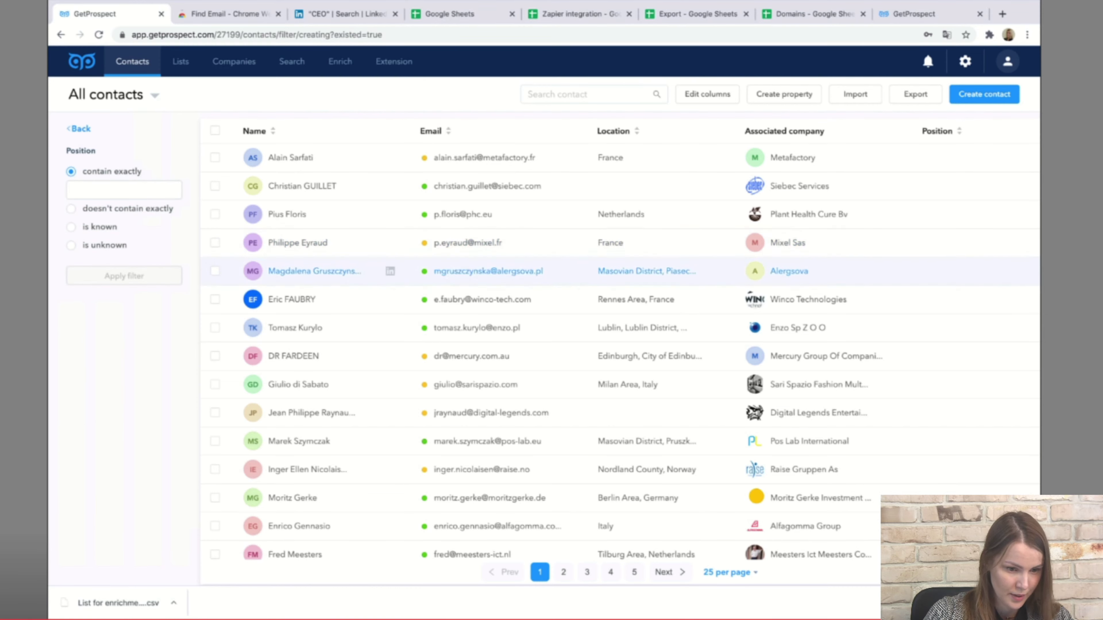
{"action": "scroll", "coordinate": [390, 255], "scroll_direction": "down", "scroll_amount": 1}
{"action": "scroll", "coordinate": [390, 254], "scroll_direction": "down", "scroll_amount": 6}
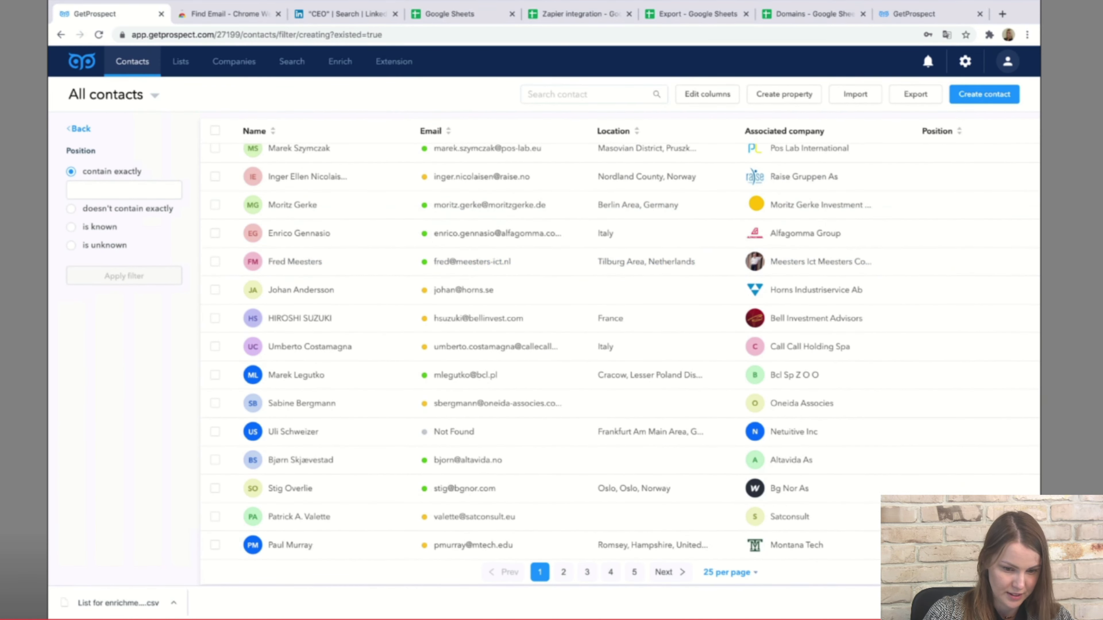
{"action": "left_click", "coordinate": [124, 190]}
{"action": "type", "text": "O"}
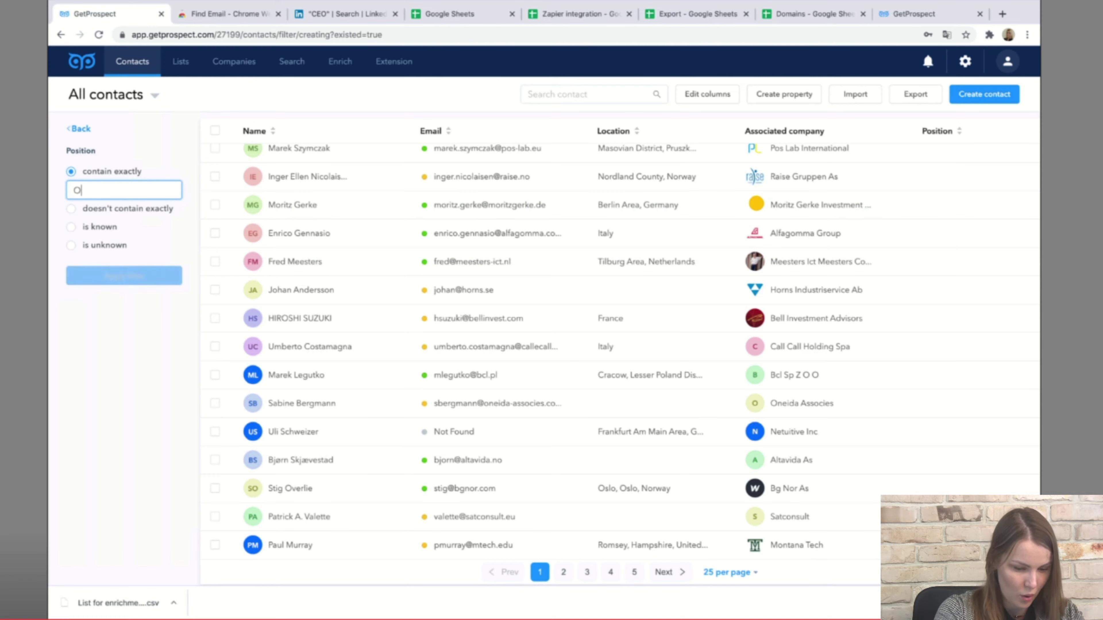
{"action": "type", "text": "wner"}
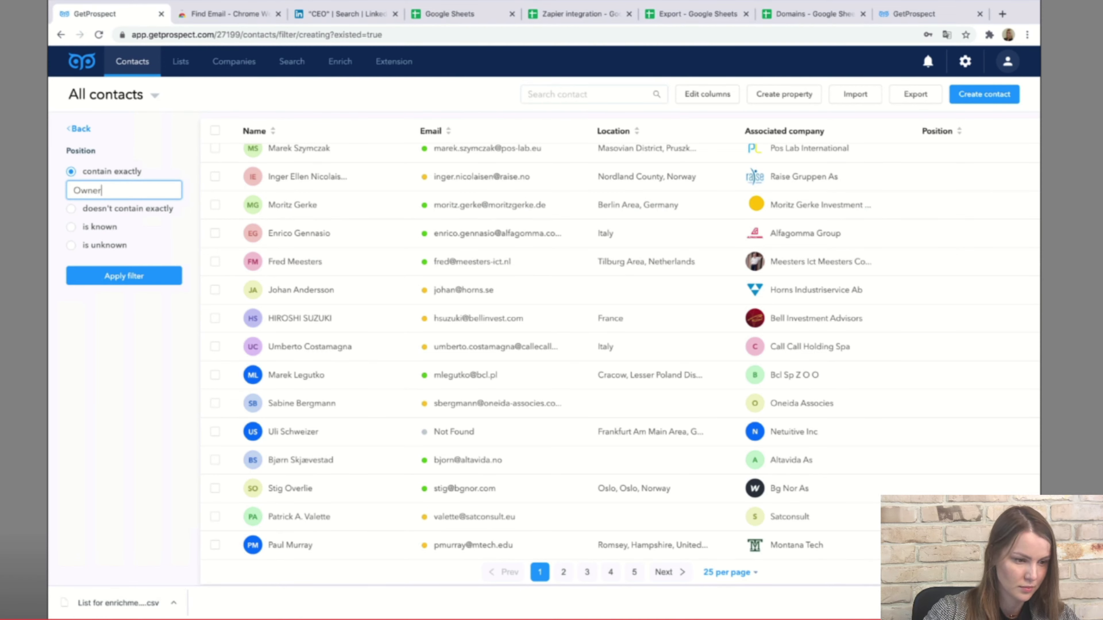
{"action": "left_click", "coordinate": [124, 276]}
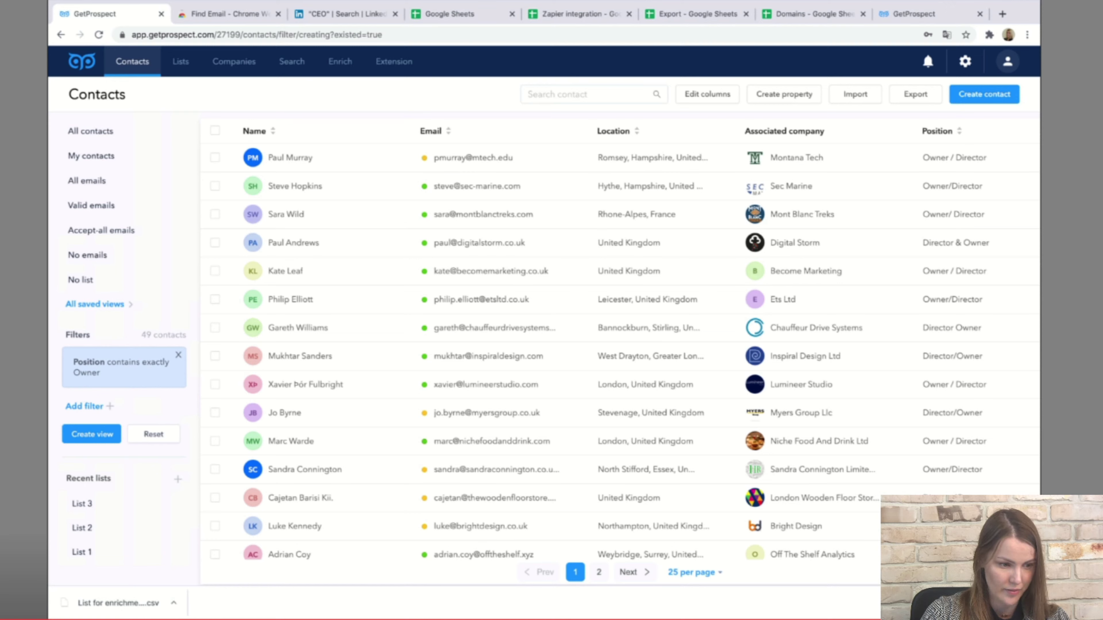
{"action": "left_click", "coordinate": [84, 406]}
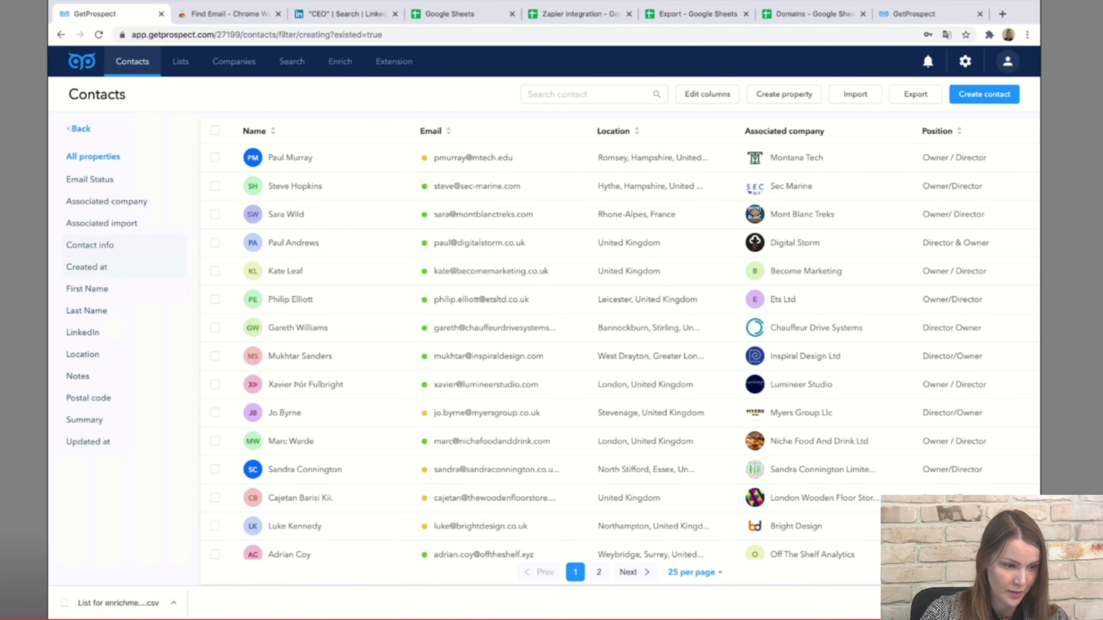
Add a Location contains exactly 'United Kingdom' filter, narrowing results to 37 contacts.
{"action": "left_click", "coordinate": [82, 333]}
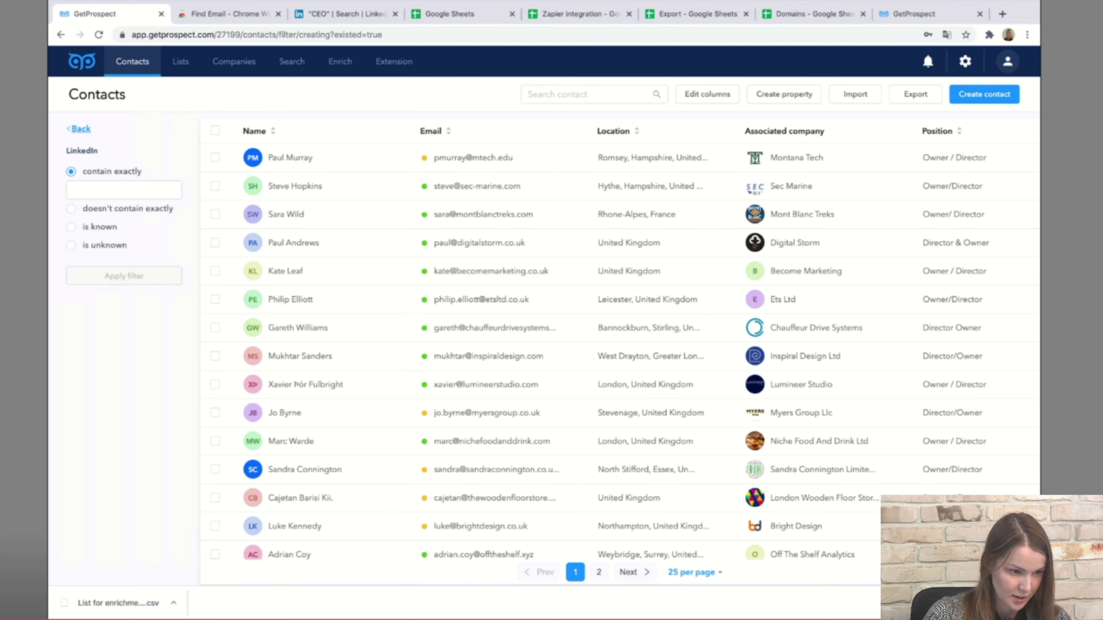
{"action": "left_click", "coordinate": [80, 128]}
{"action": "left_click", "coordinate": [83, 354]}
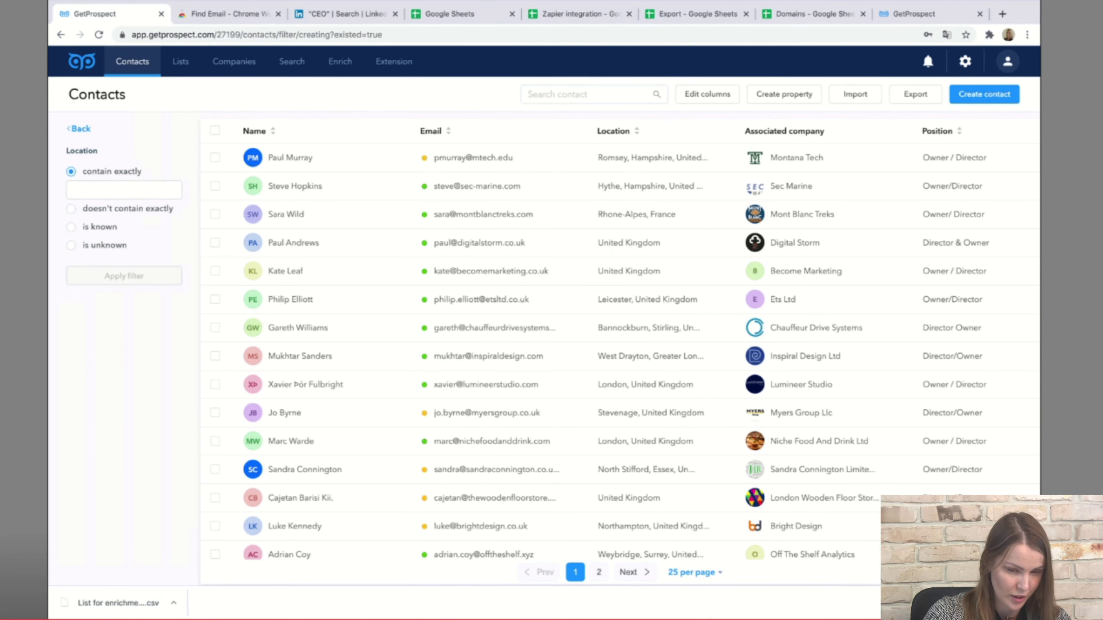
{"action": "left_click", "coordinate": [124, 189]}
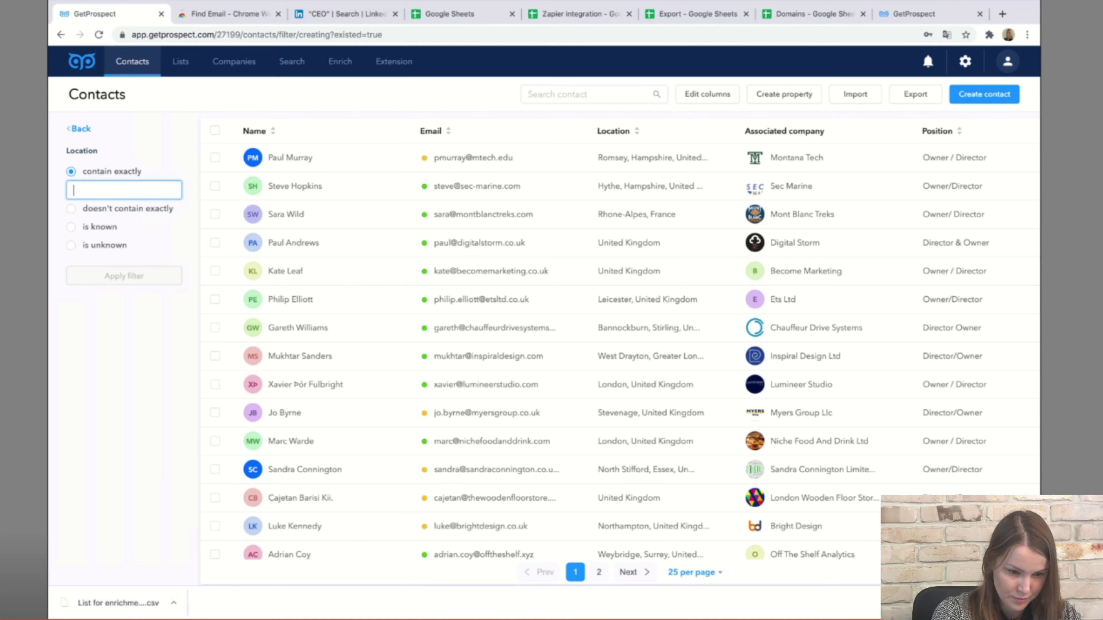
{"action": "type", "text": "Uni"}
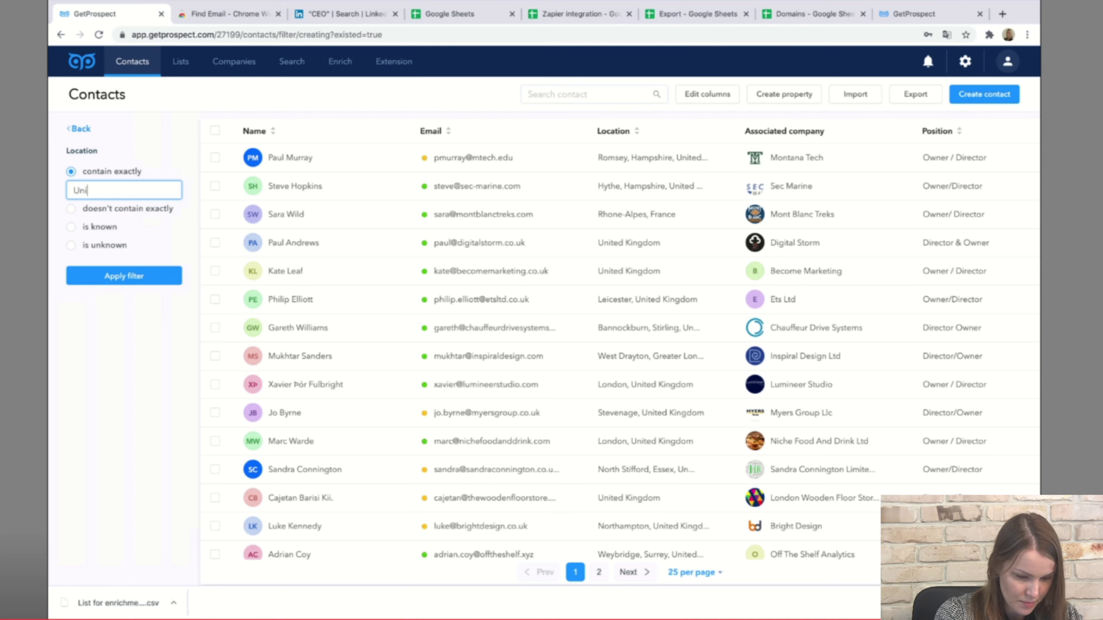
{"action": "type", "text": "ted"}
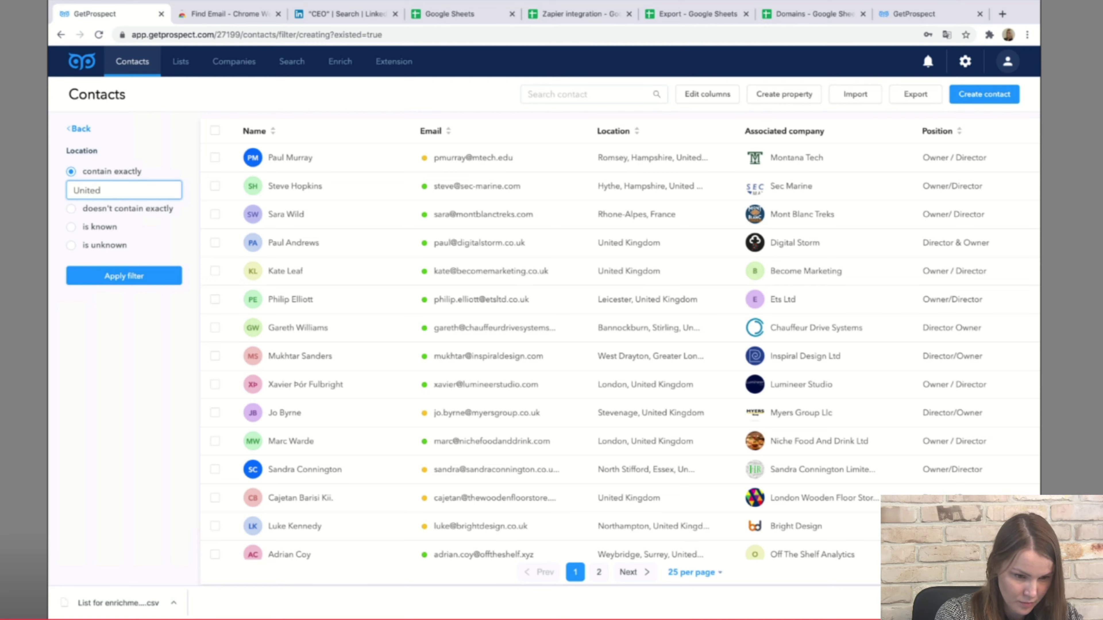
{"action": "type", "text": " Kingdom"}
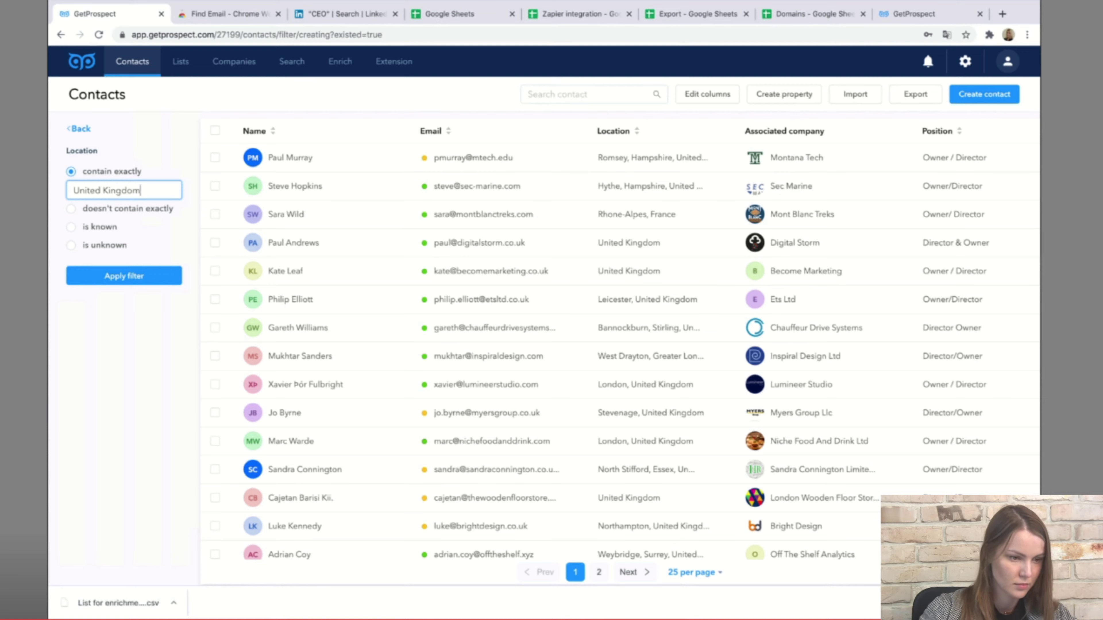
{"action": "left_click", "coordinate": [123, 276]}
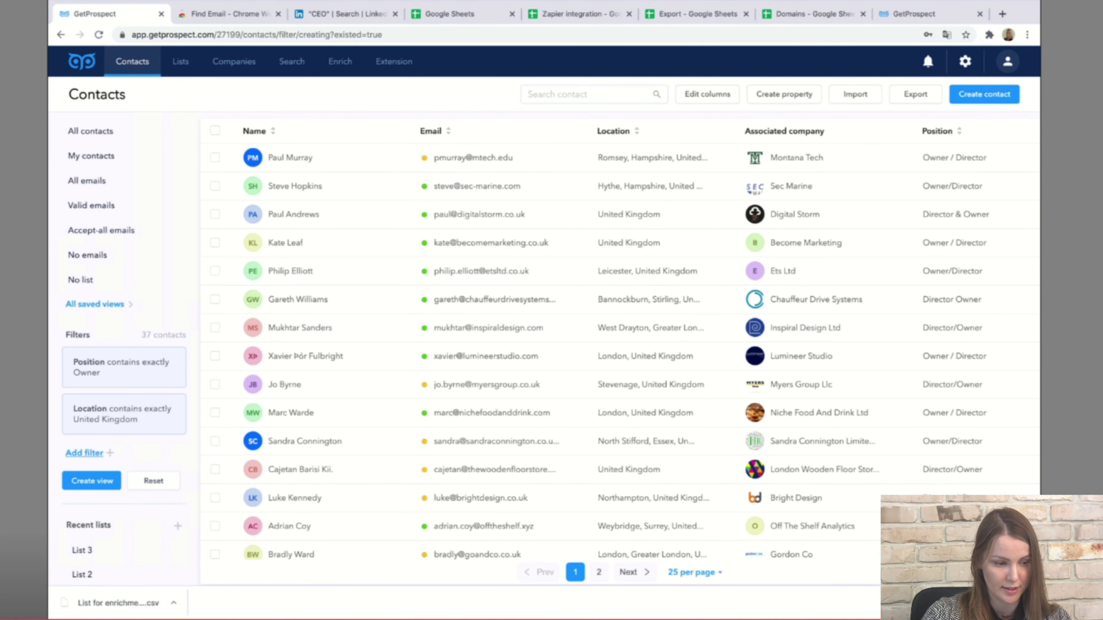
Save the filtered contacts as the view 'Owners, the UK' and show all saved views.
{"action": "left_click", "coordinate": [92, 481]}
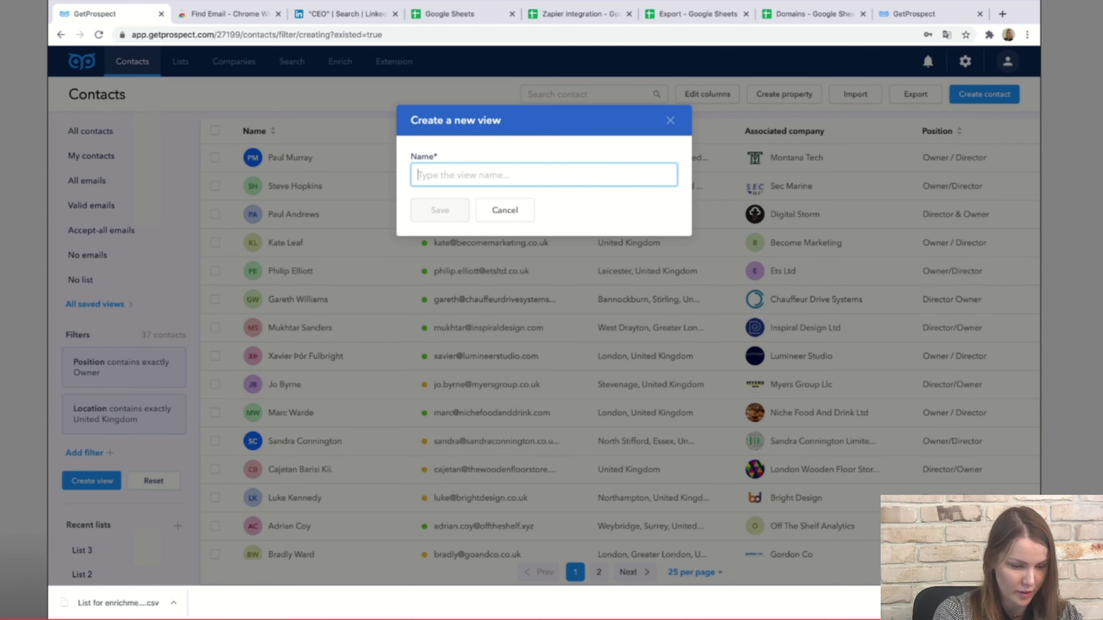
{"action": "type", "text": "Oen"}
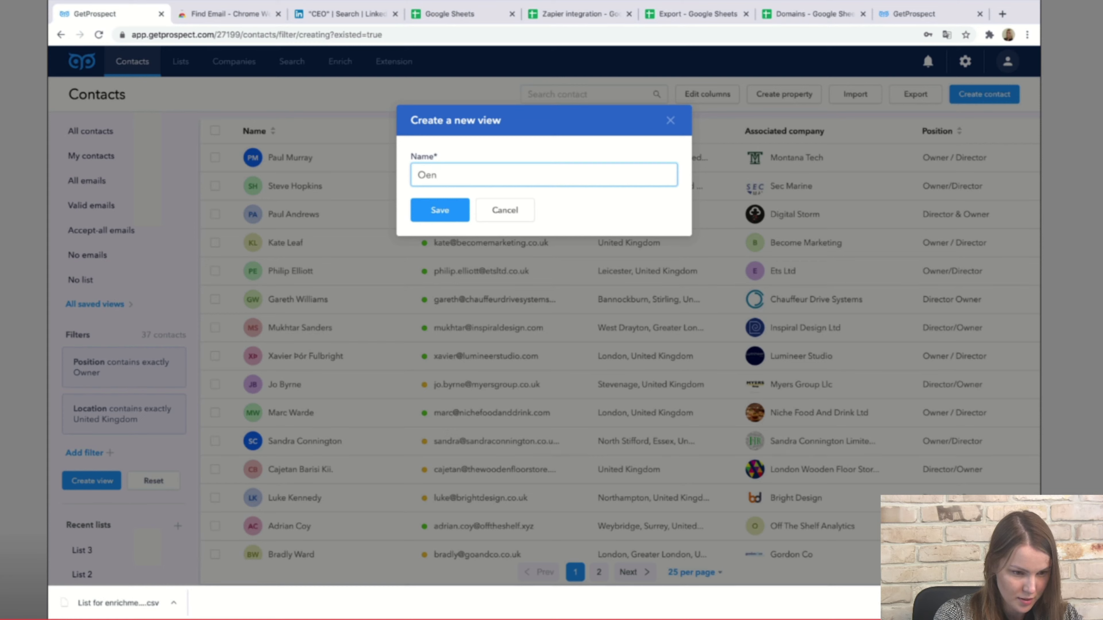
{"action": "key", "text": "BackSpace"}
{"action": "key", "text": "BackSpace"}
{"action": "type", "text": "wers, "}
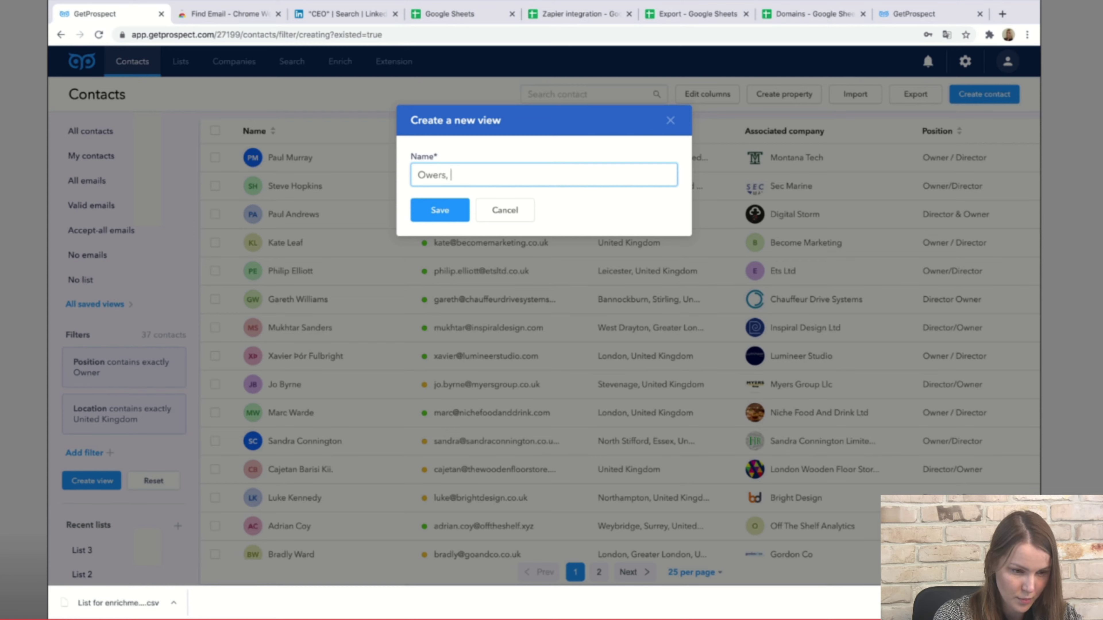
{"action": "type", "text": "the UK"}
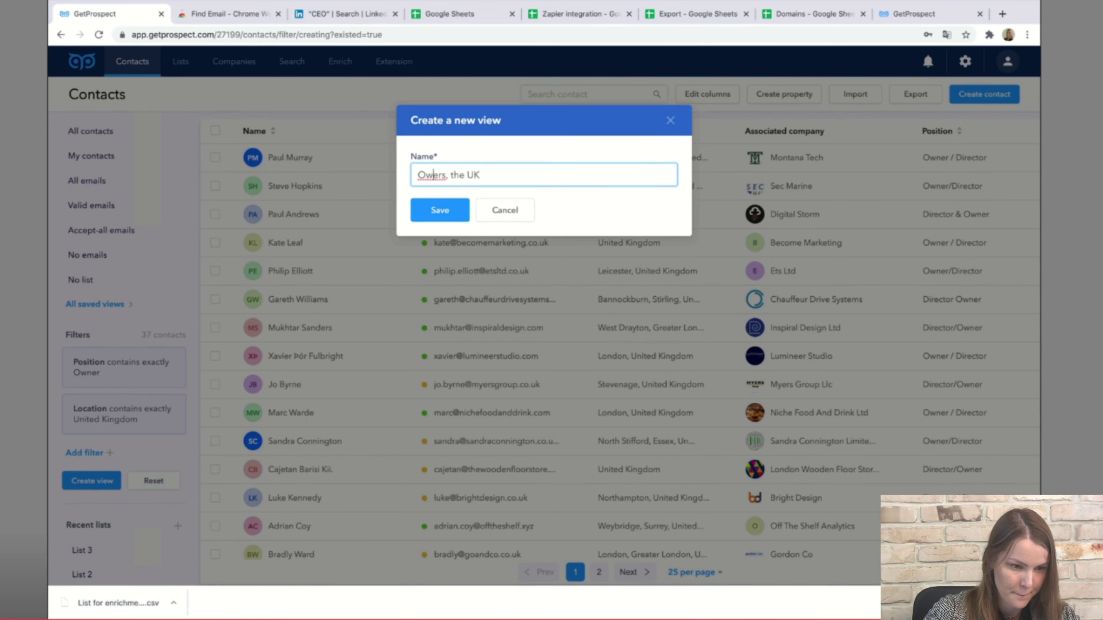
{"action": "type", "text": "n"}
{"action": "left_click", "coordinate": [439, 210]}
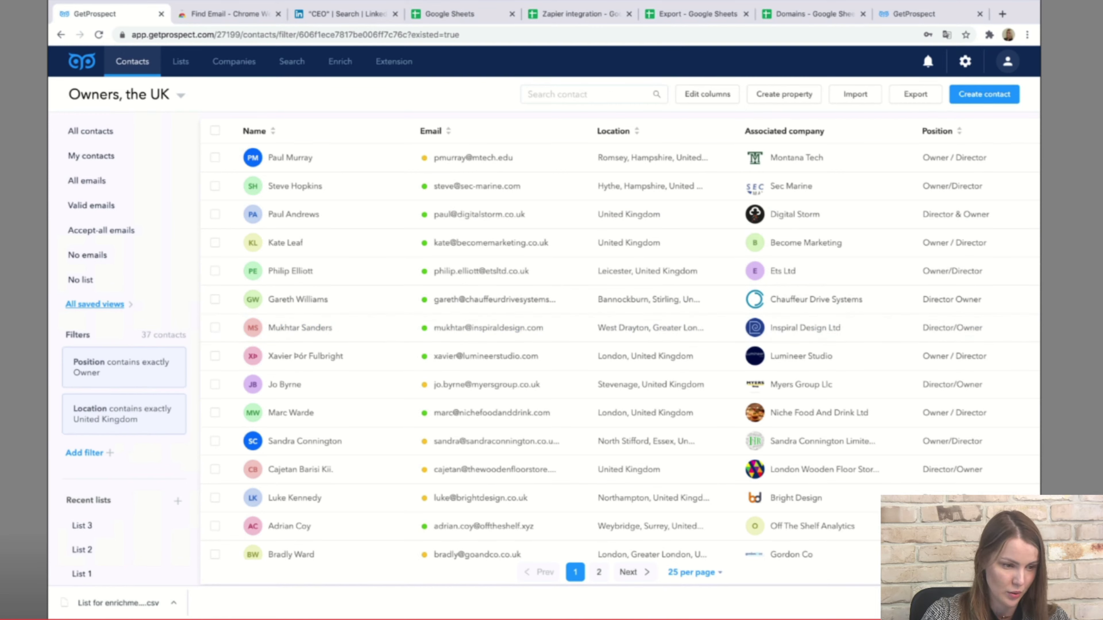
{"action": "left_click", "coordinate": [94, 304]}
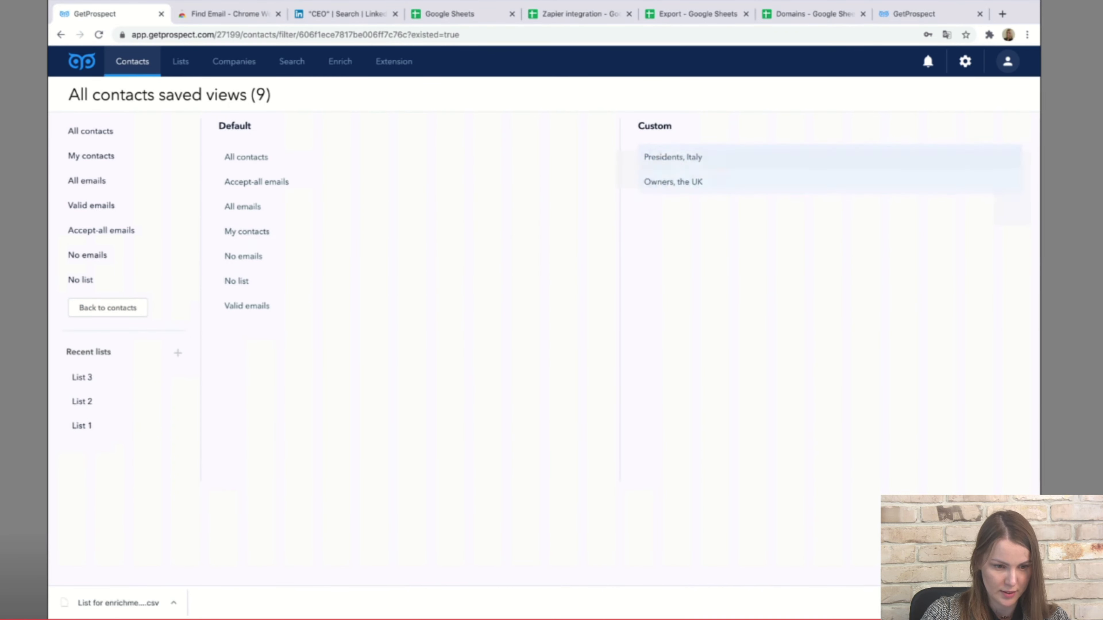
Open the 'Owners, the UK' view and remove its Location and Position filters, showing all 104 contacts.
{"action": "left_click", "coordinate": [664, 181]}
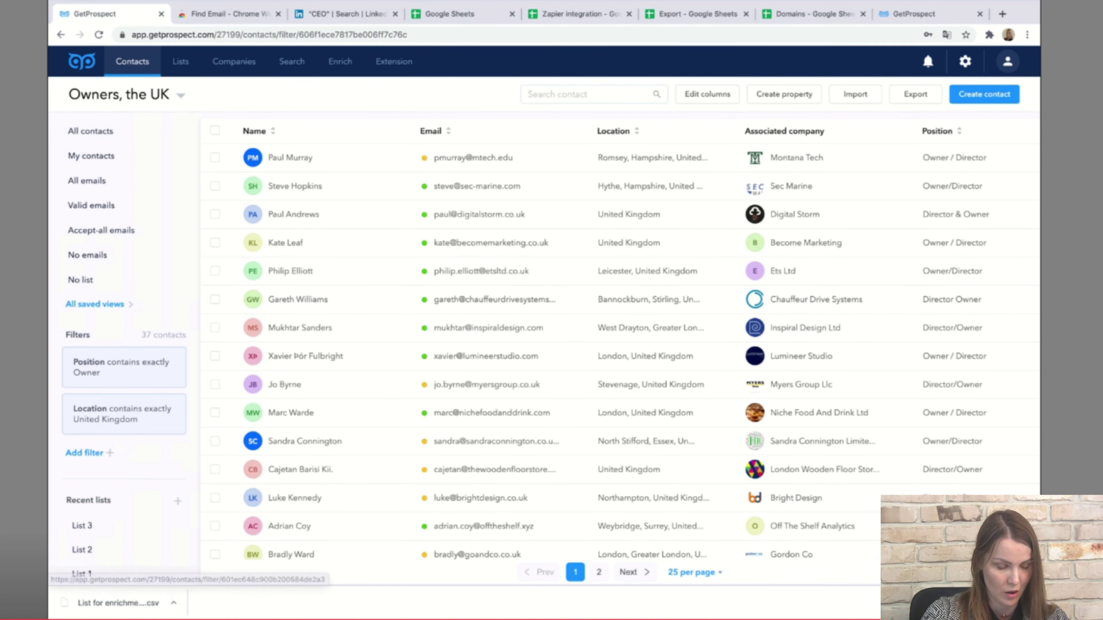
{"action": "left_click", "coordinate": [178, 401]}
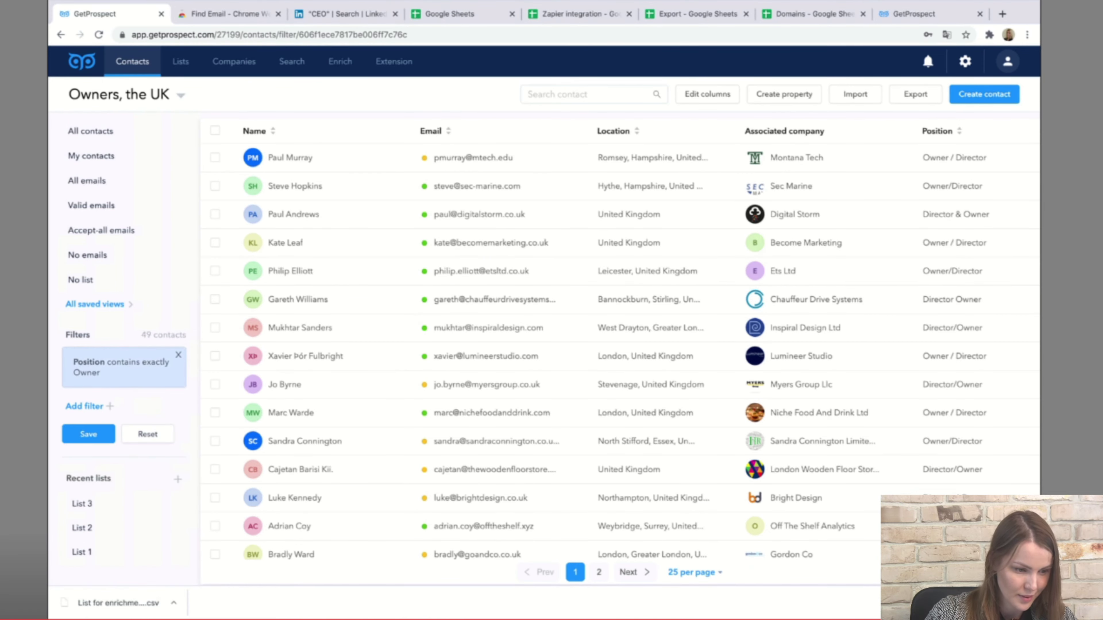
{"action": "left_click", "coordinate": [178, 354]}
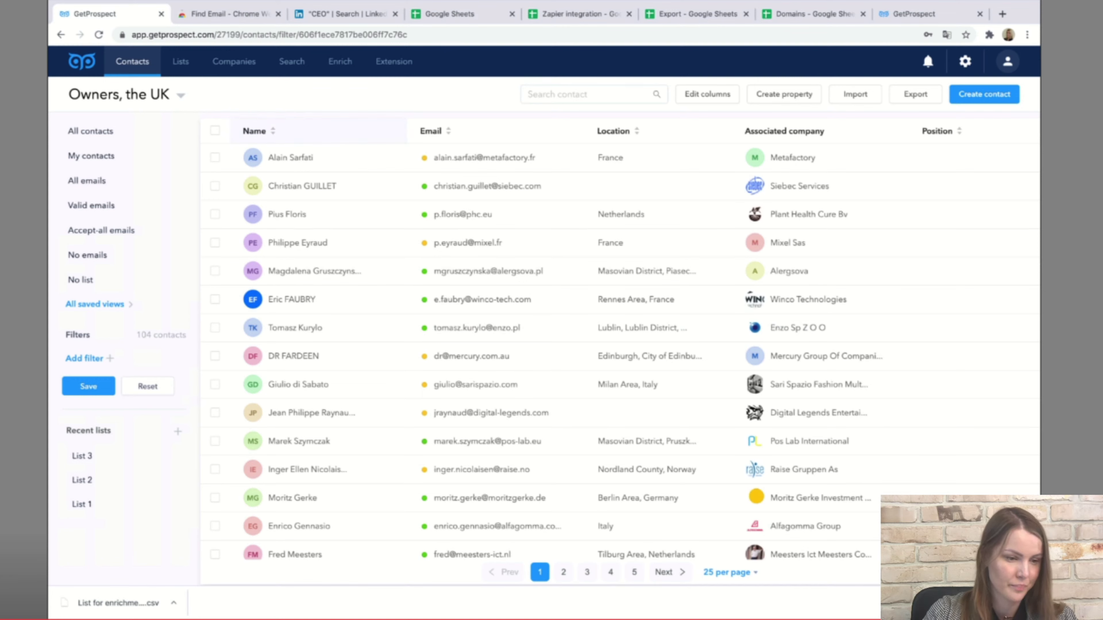
{"action": "left_click", "coordinate": [594, 94]}
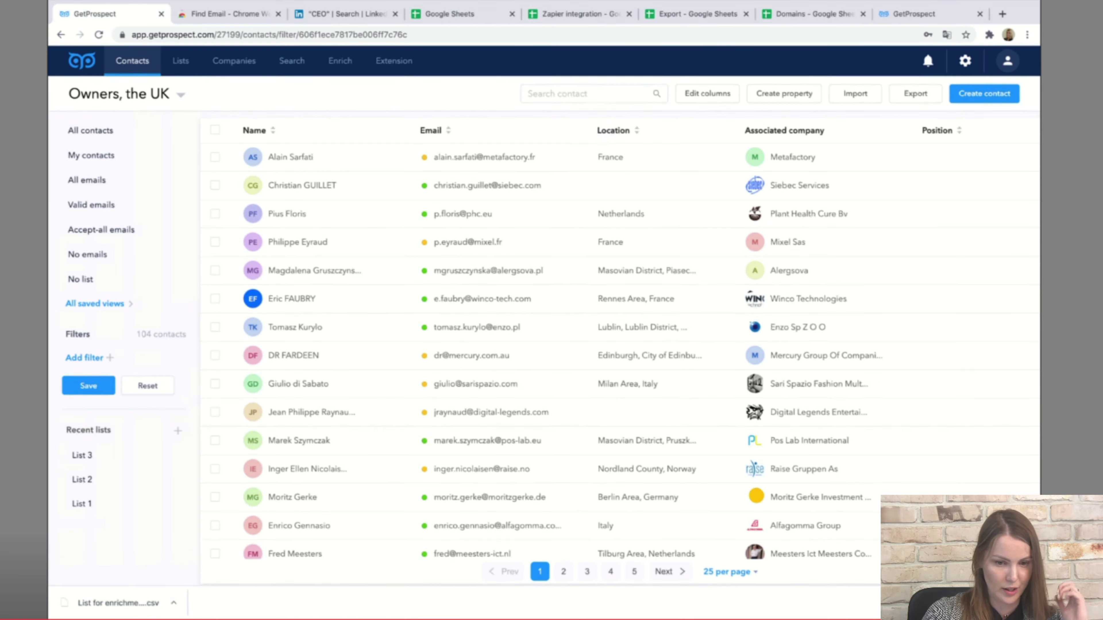
{"action": "left_click", "coordinate": [1008, 61]}
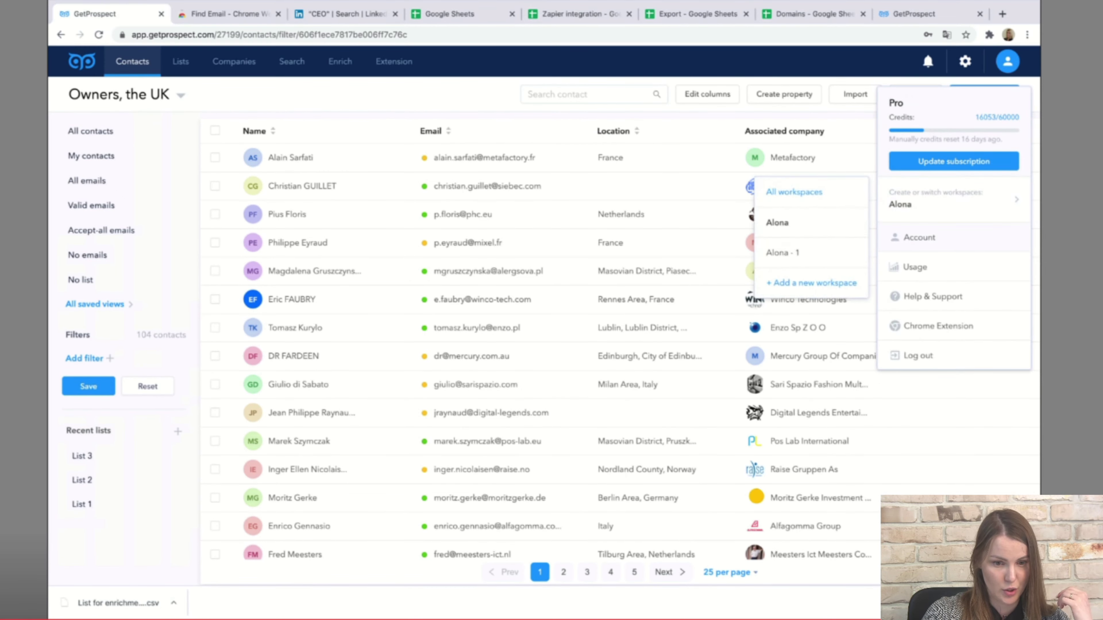
Go to account settings and open the Properties page listing 15 contact properties.
{"action": "left_click", "coordinate": [919, 237]}
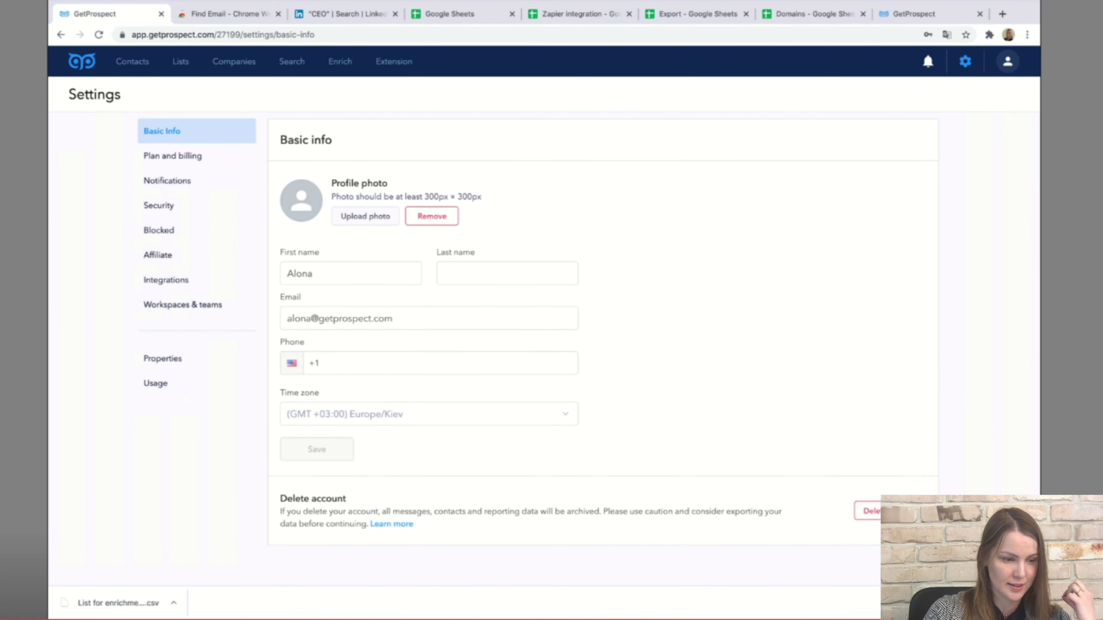
{"action": "left_click", "coordinate": [182, 305]}
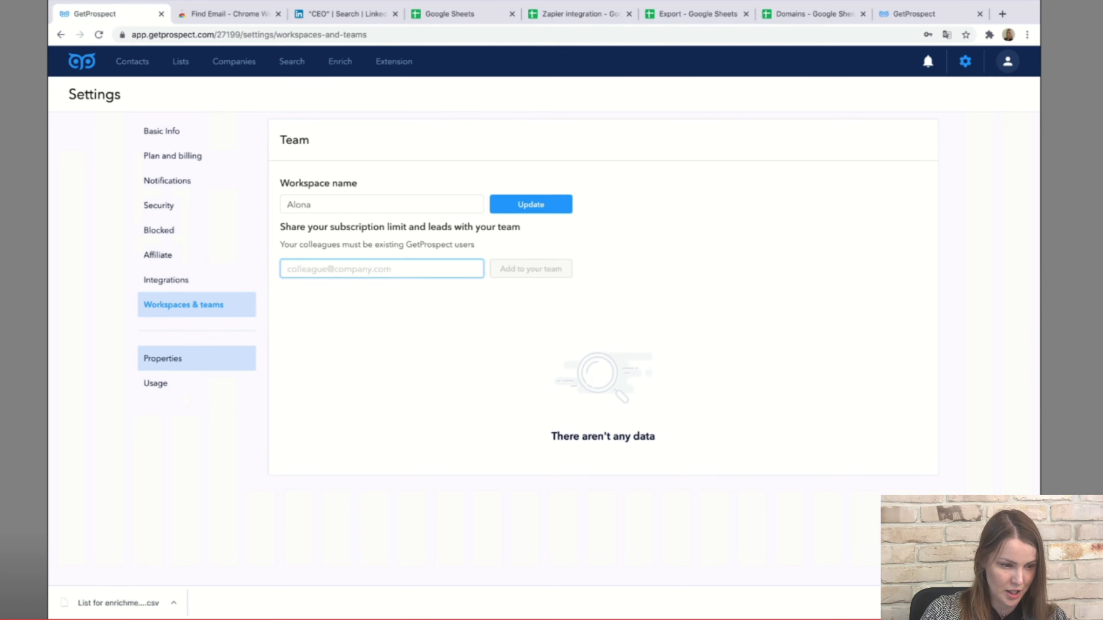
{"action": "left_click", "coordinate": [170, 358]}
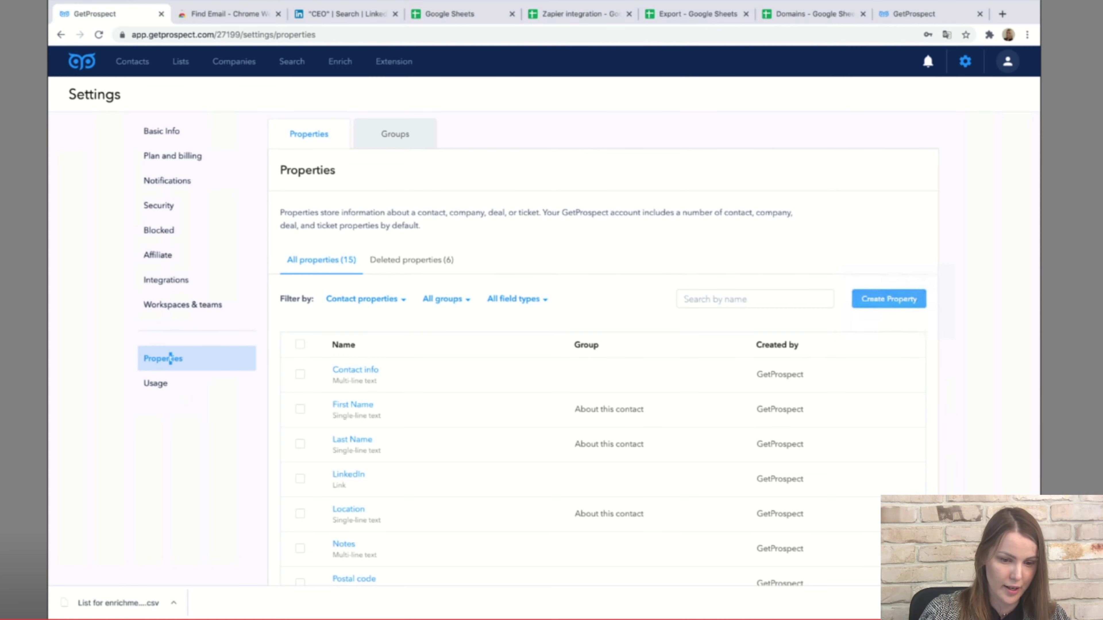
Start a new Contact property in the About this contact group labelled 'Age 1'.
{"action": "left_click", "coordinate": [889, 299]}
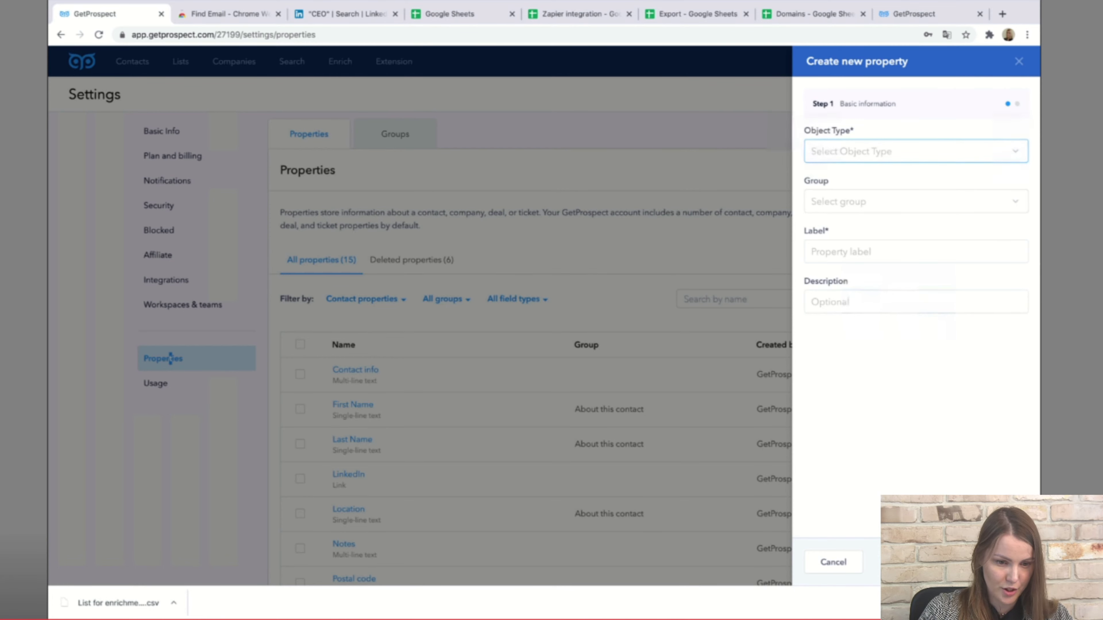
{"action": "left_click", "coordinate": [916, 151]}
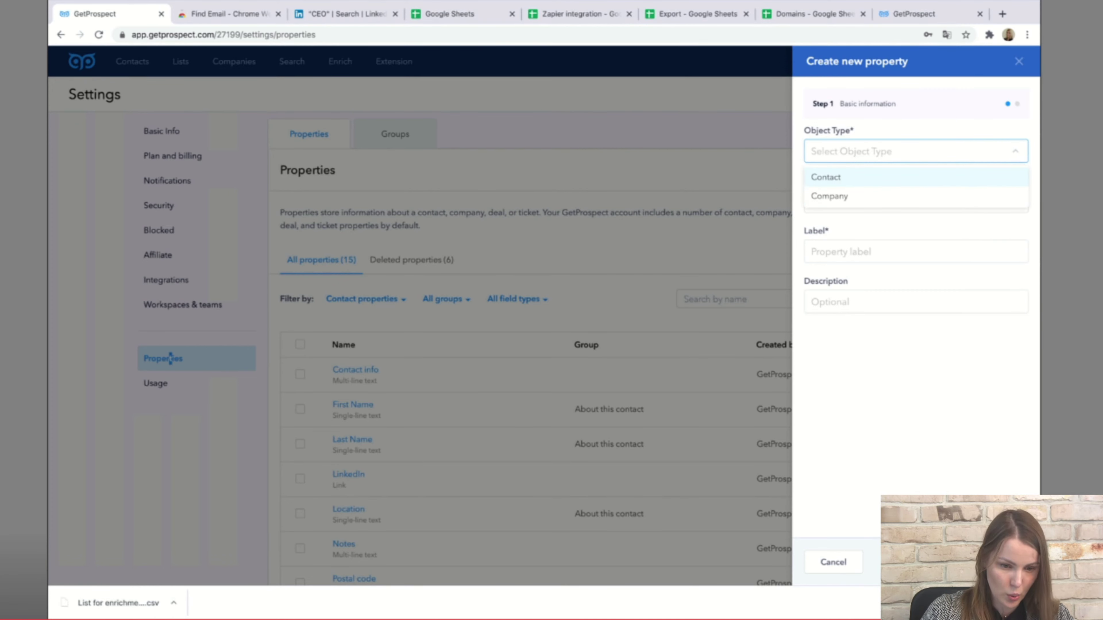
{"action": "left_click", "coordinate": [826, 177]}
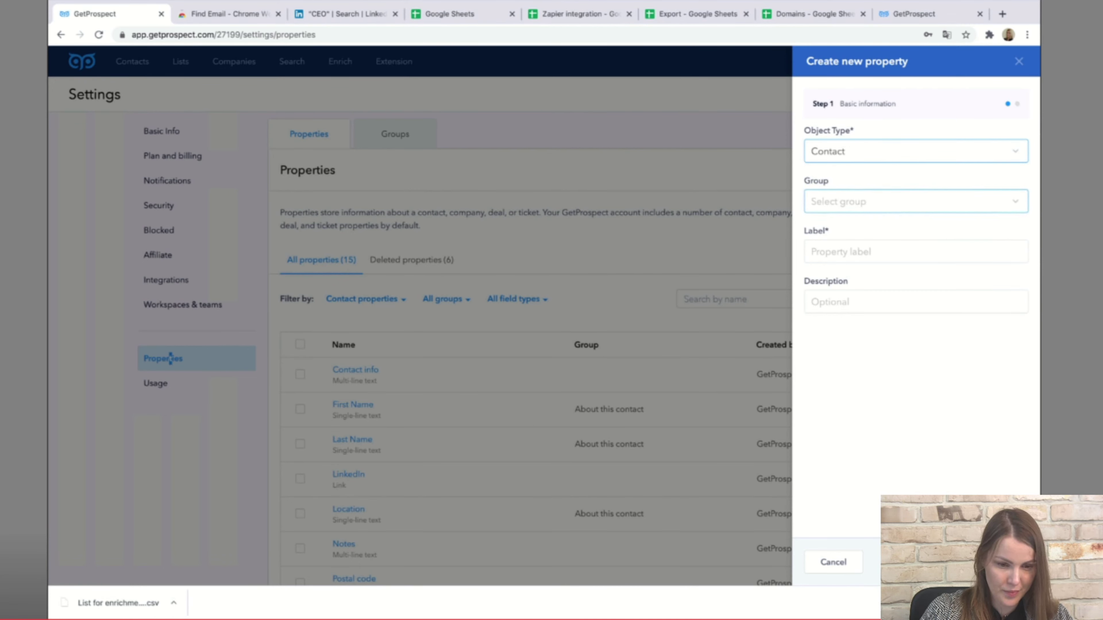
{"action": "left_click", "coordinate": [912, 201]}
{"action": "left_click", "coordinate": [845, 227]}
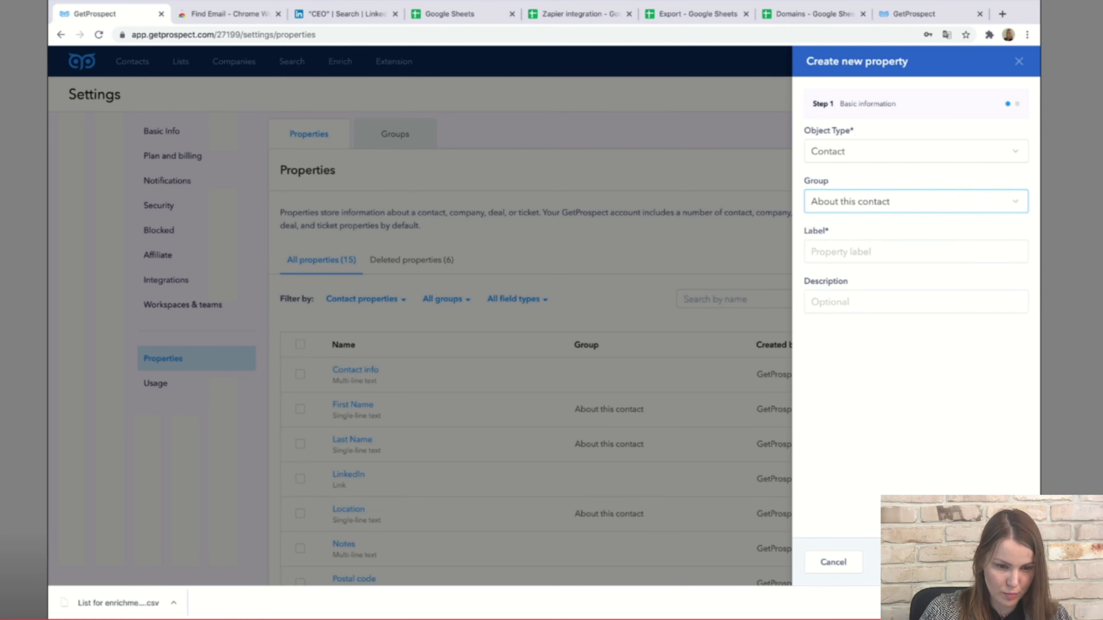
{"action": "left_click", "coordinate": [869, 252]}
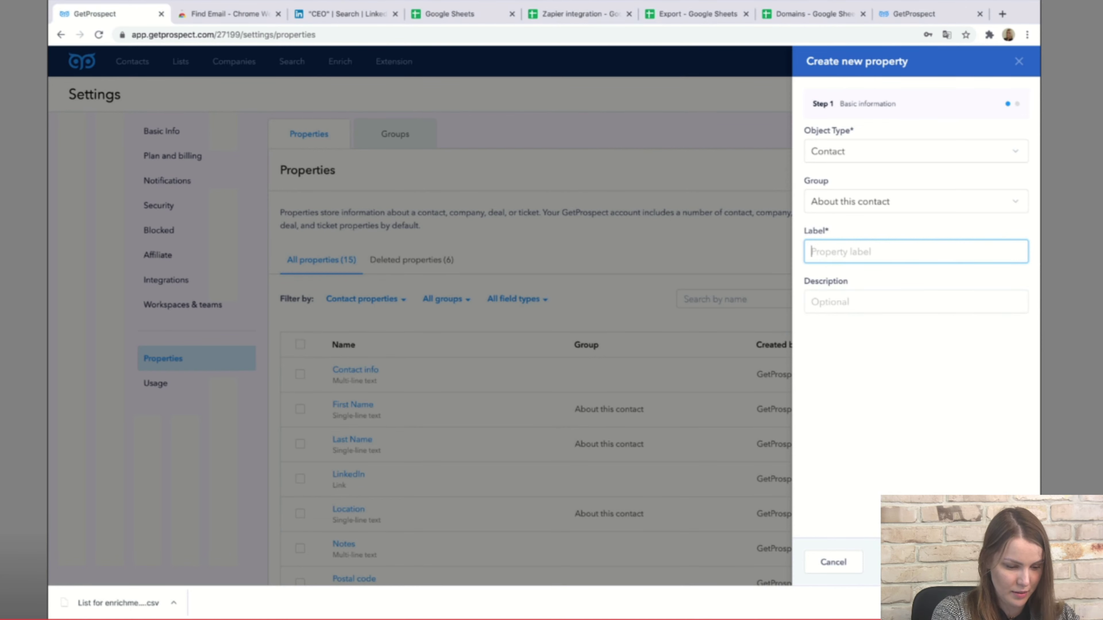
{"action": "type", "text": "Age"}
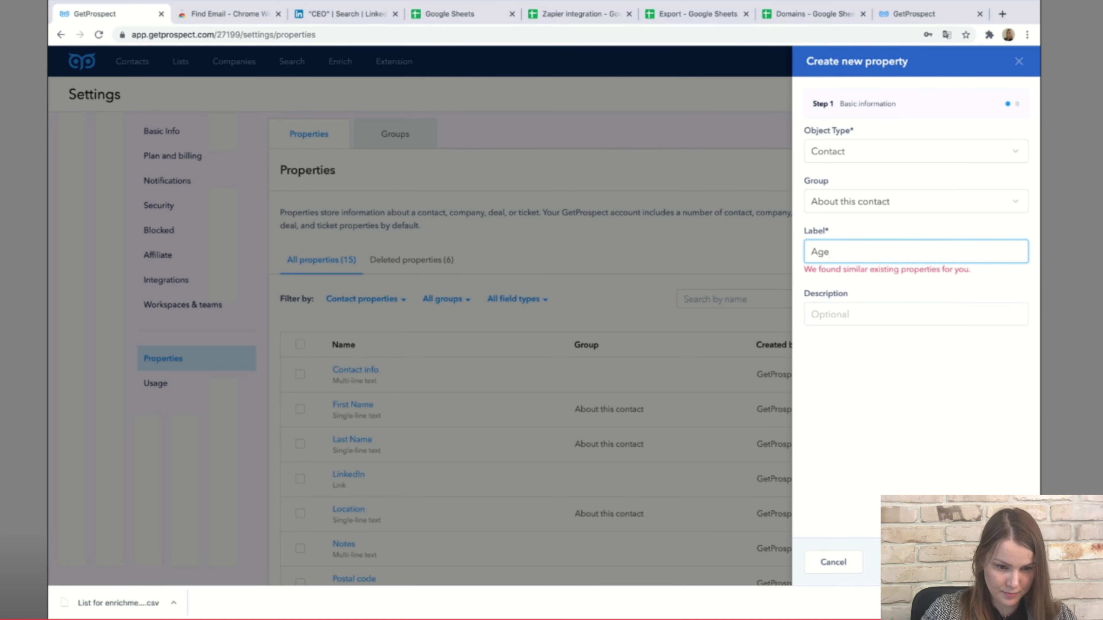
{"action": "type", "text": "1"}
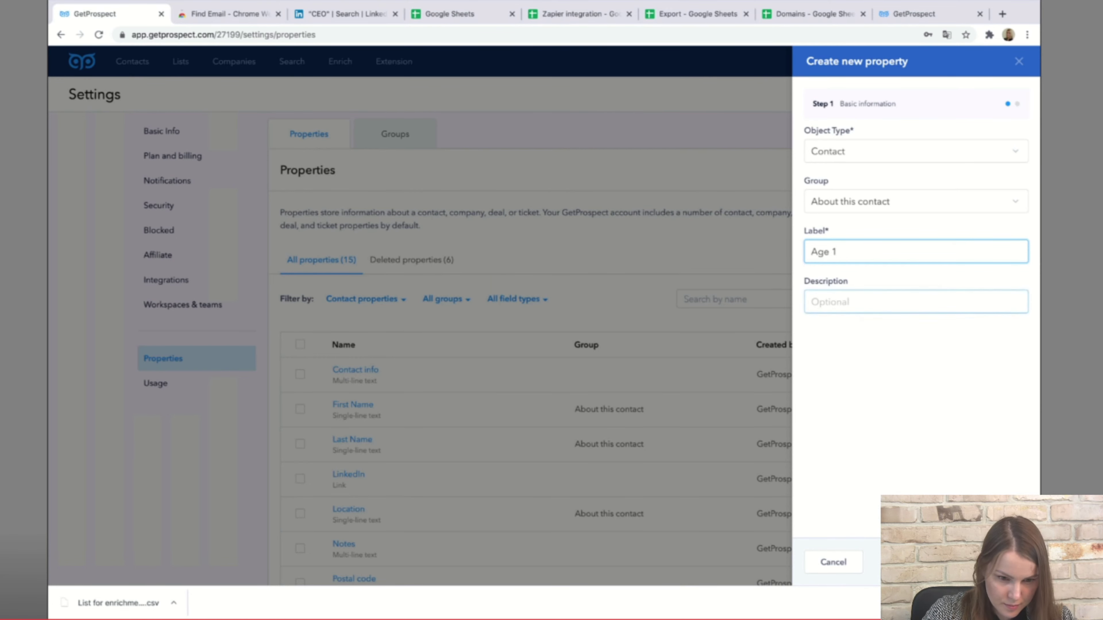
Describe it as 'Leads age', set type Number, create it, and return to Owners, the UK contacts.
{"action": "left_click", "coordinate": [865, 302]}
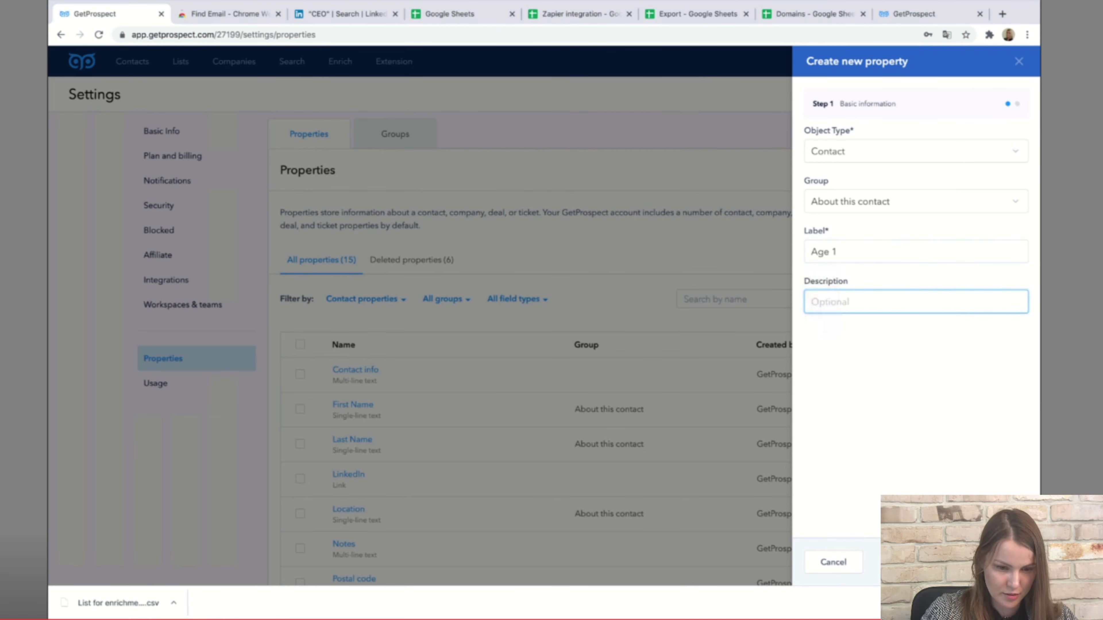
{"action": "type", "text": "Leads af"}
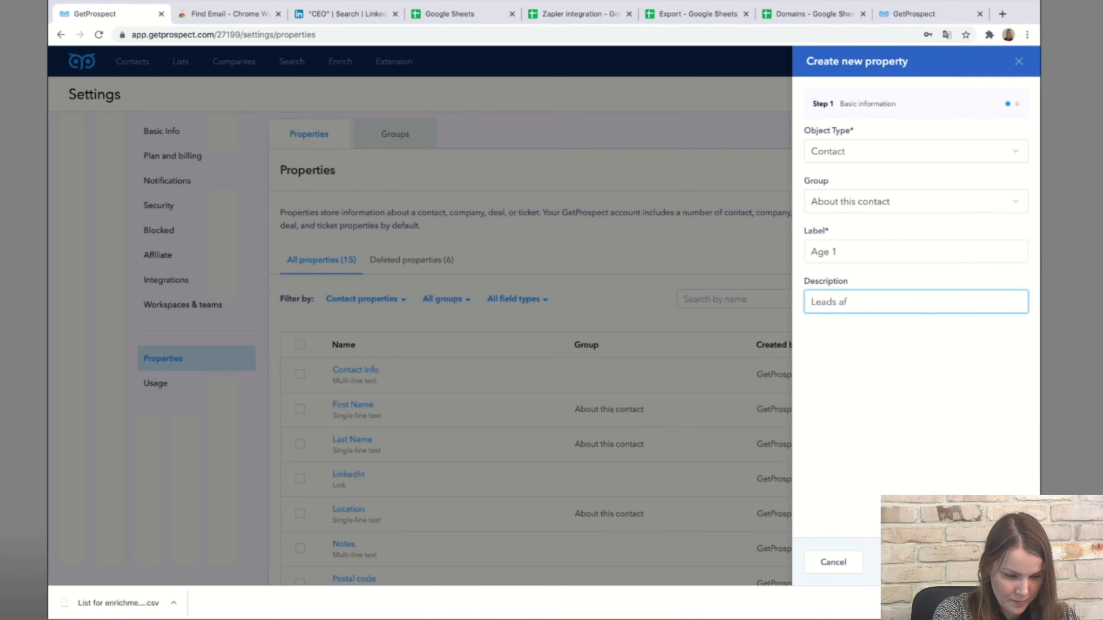
{"action": "key", "text": "BackSpace"}
{"action": "type", "text": "ge"}
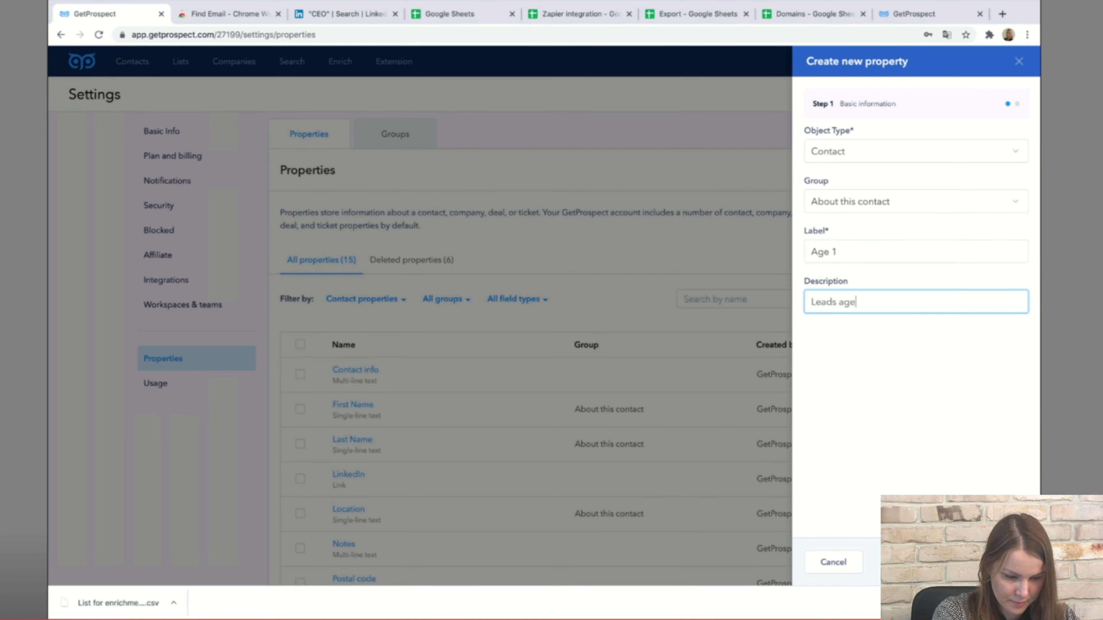
{"action": "key", "text": "Return"}
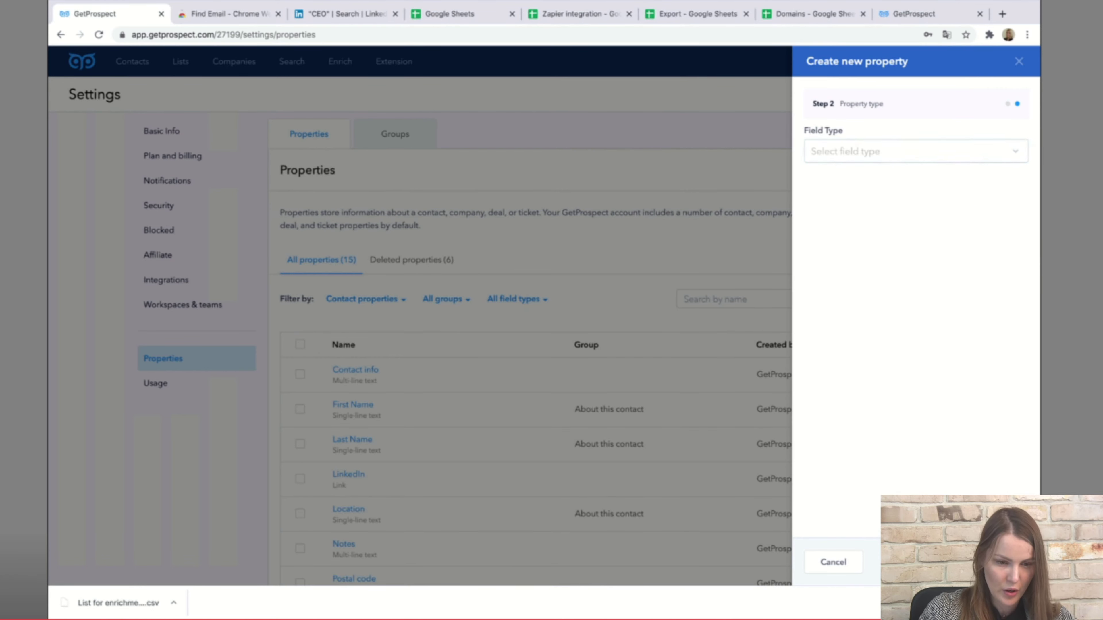
{"action": "left_click", "coordinate": [916, 151]}
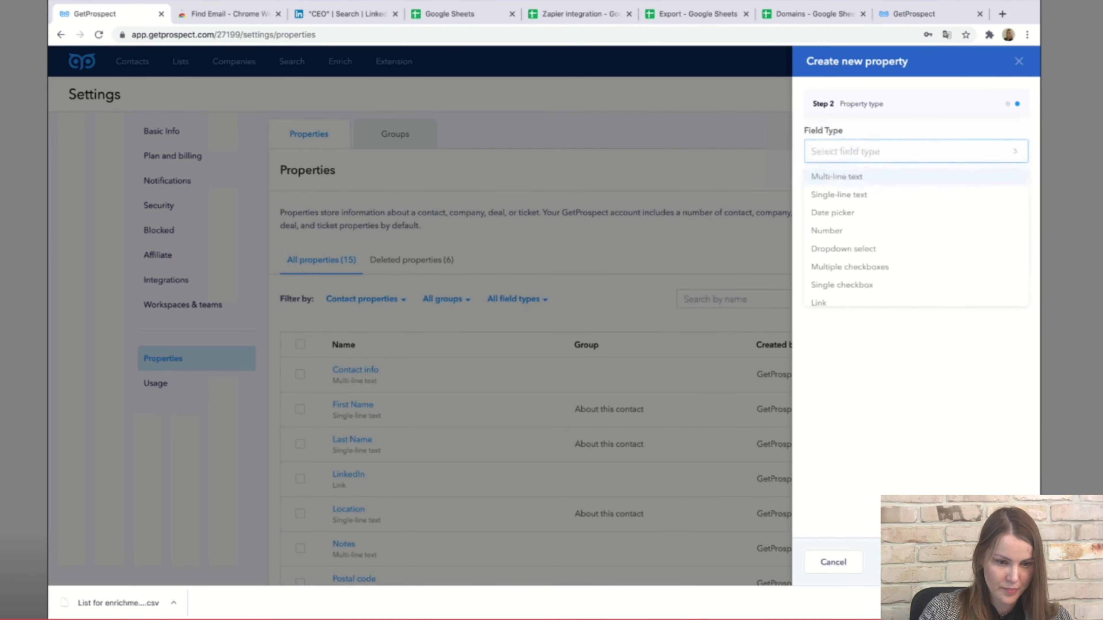
{"action": "key", "text": "Down"}
{"action": "key", "text": "Down"}
{"action": "key", "text": "Down"}
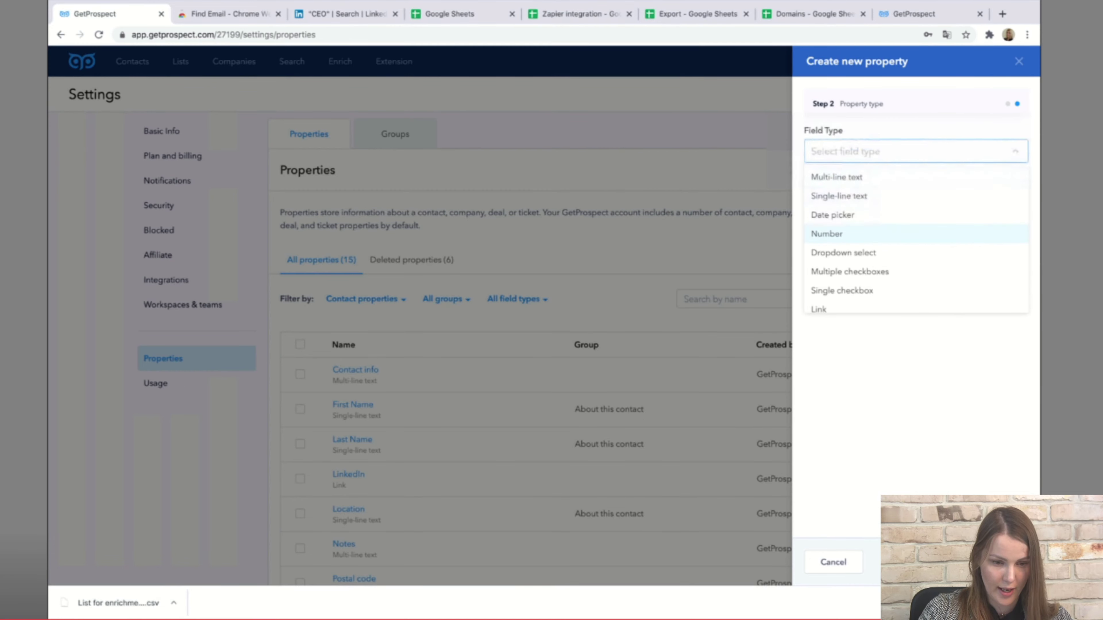
{"action": "key", "text": "Return"}
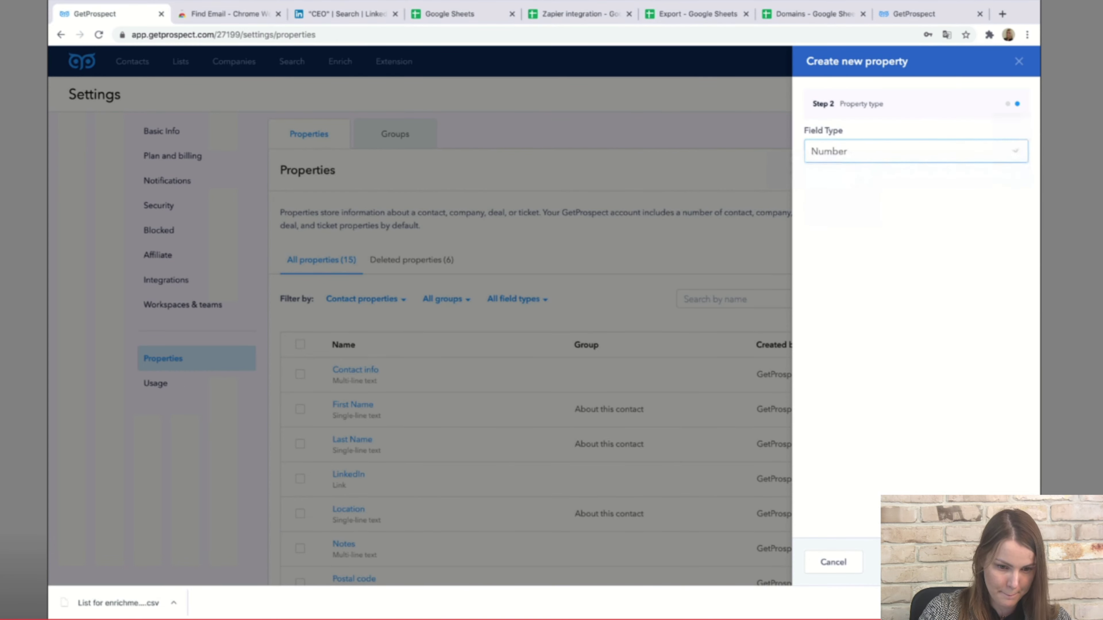
{"action": "key", "text": "Escape"}
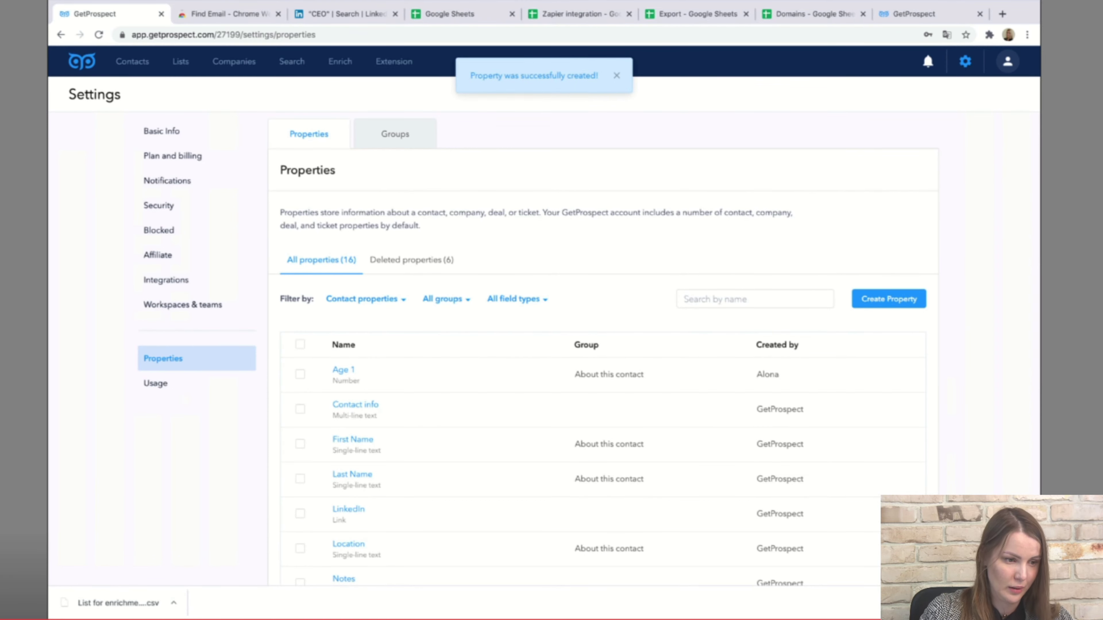
{"action": "left_click", "coordinate": [132, 61]}
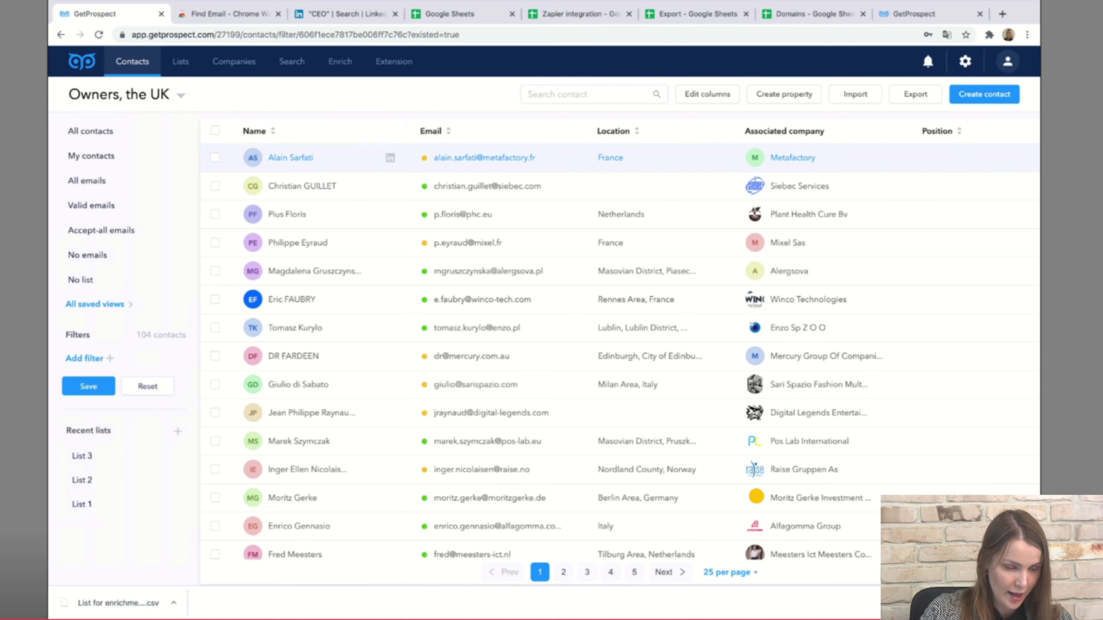
Enter 45 as the first contact's Age 1 value and close its details panel.
{"action": "left_click", "coordinate": [390, 157]}
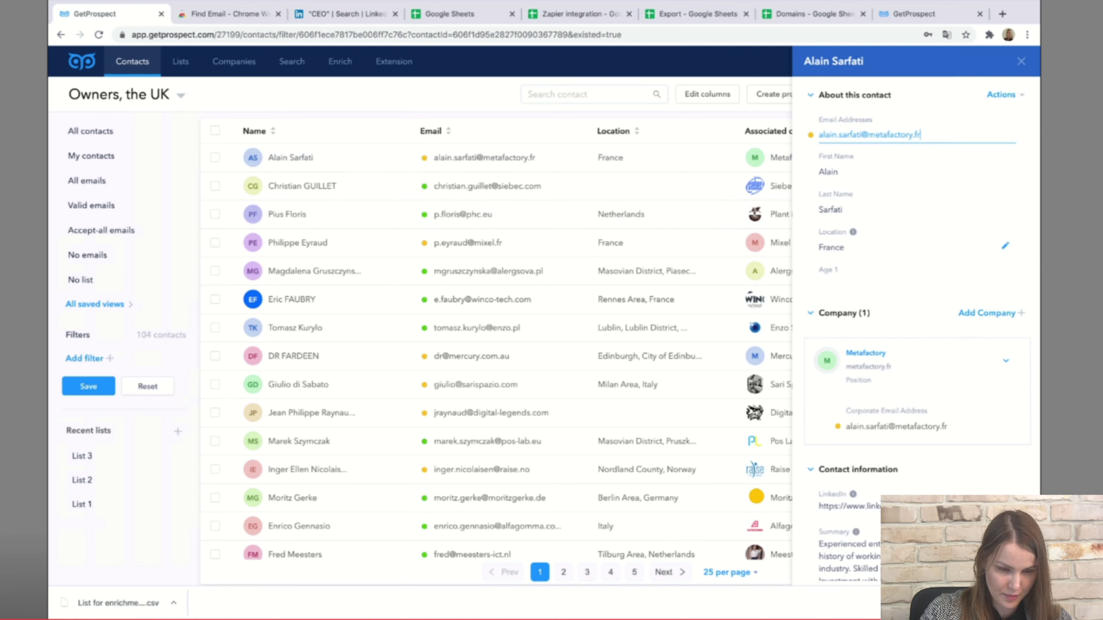
{"action": "scroll", "coordinate": [912, 283], "scroll_direction": "down", "scroll_amount": 2}
{"action": "scroll", "coordinate": [912, 282], "scroll_direction": "down", "scroll_amount": 1}
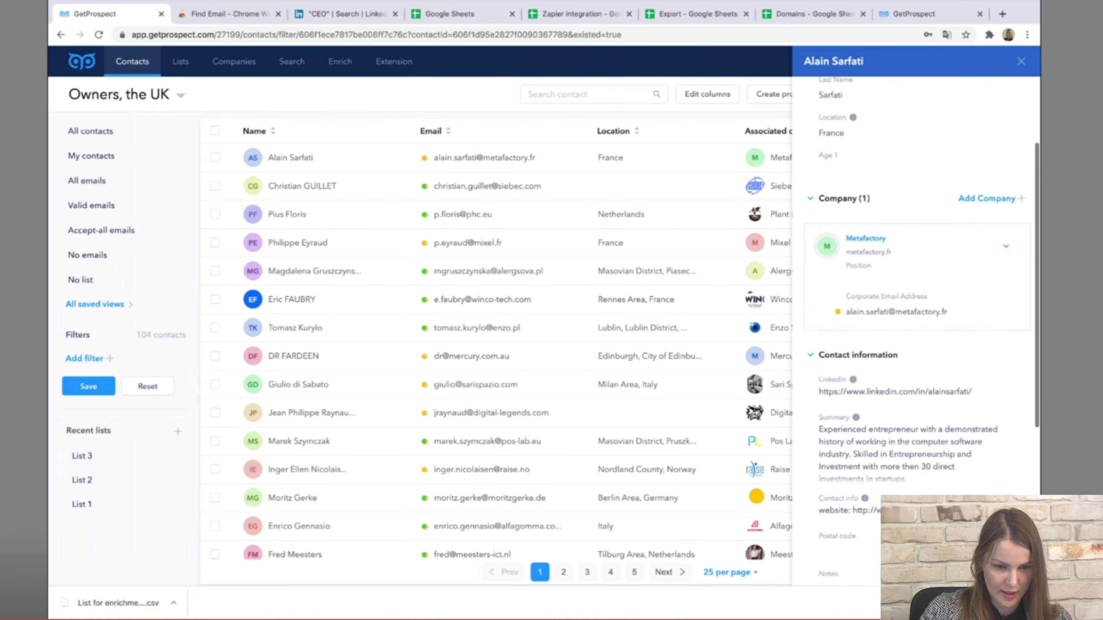
{"action": "left_click", "coordinate": [847, 170]}
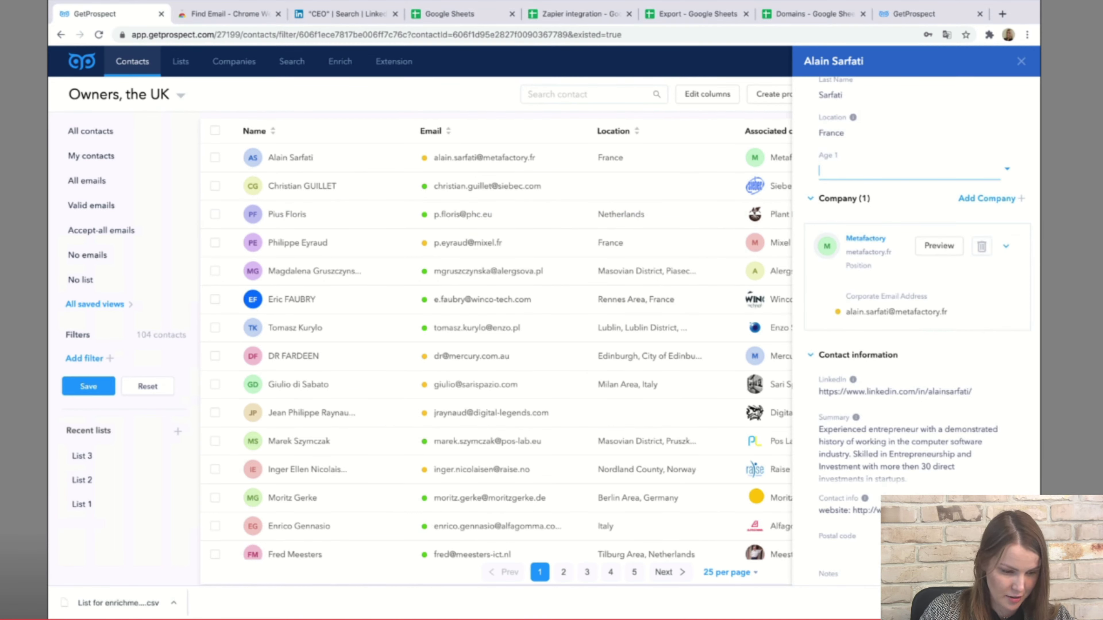
{"action": "type", "text": "45"}
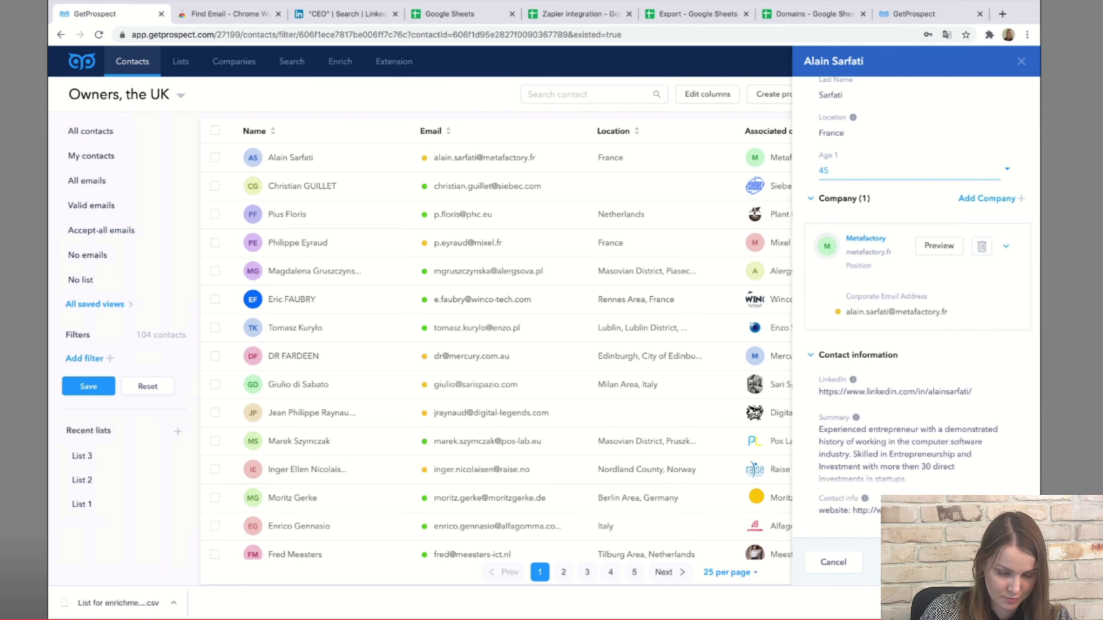
{"action": "key", "text": "Return"}
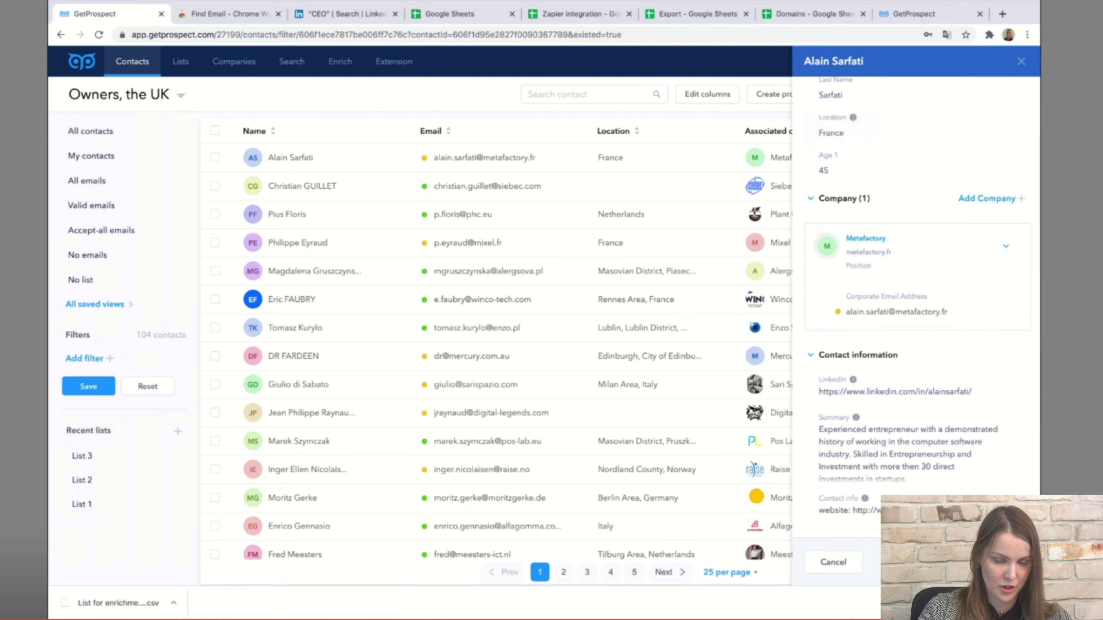
{"action": "scroll", "coordinate": [912, 305], "scroll_direction": "down", "scroll_amount": 6}
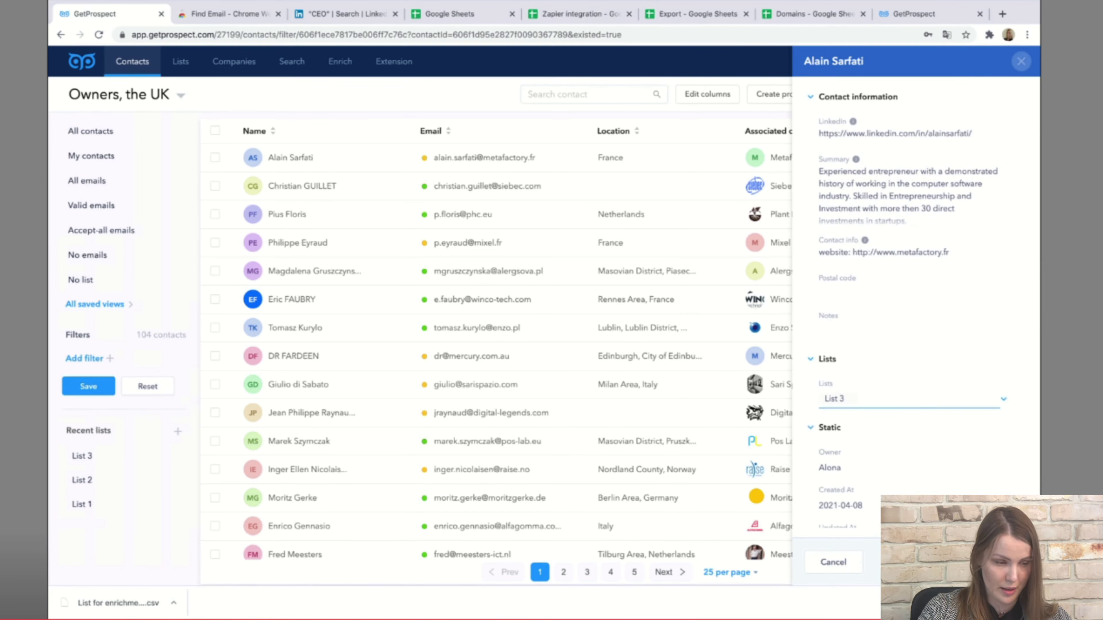
{"action": "left_click", "coordinate": [1021, 61]}
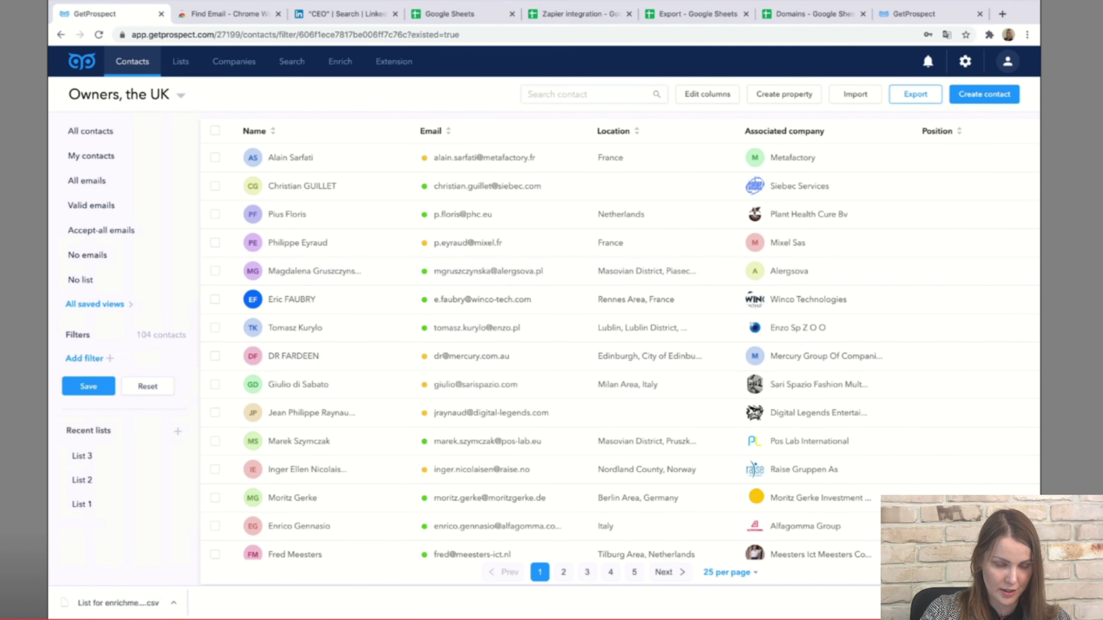
Open the export settings for these contacts and keep CSV as the file format.
{"action": "left_click", "coordinate": [916, 94]}
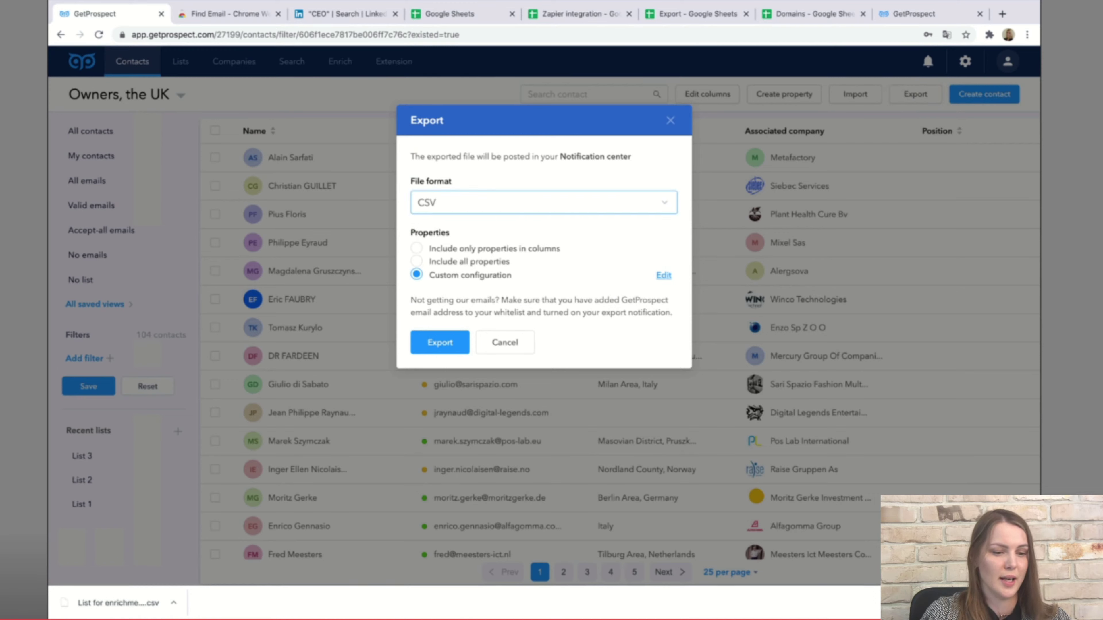
{"action": "left_click", "coordinate": [543, 203]}
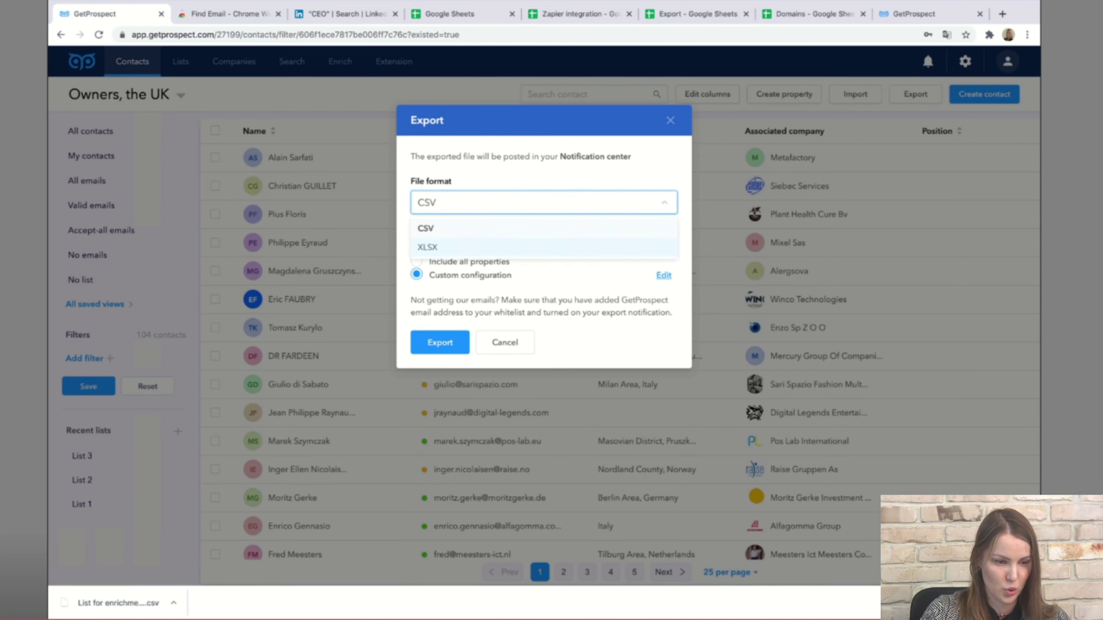
{"action": "left_click", "coordinate": [434, 228]}
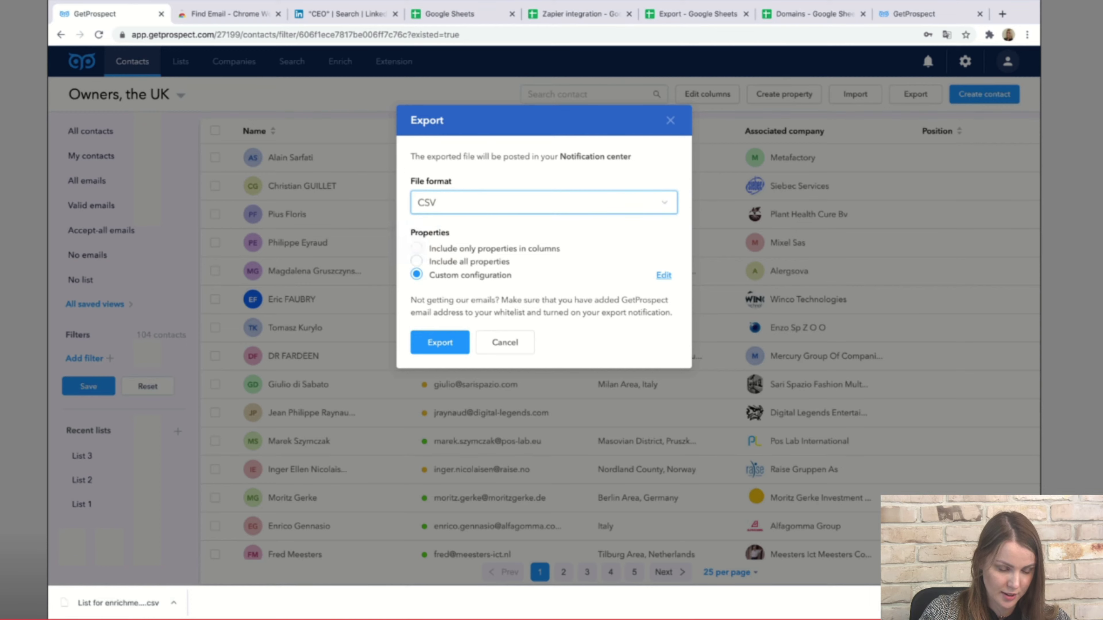
Add Owner, GetProspectId, Workspace, List and Country columns, export, and view the spreadsheet.
{"action": "left_click", "coordinate": [664, 275]}
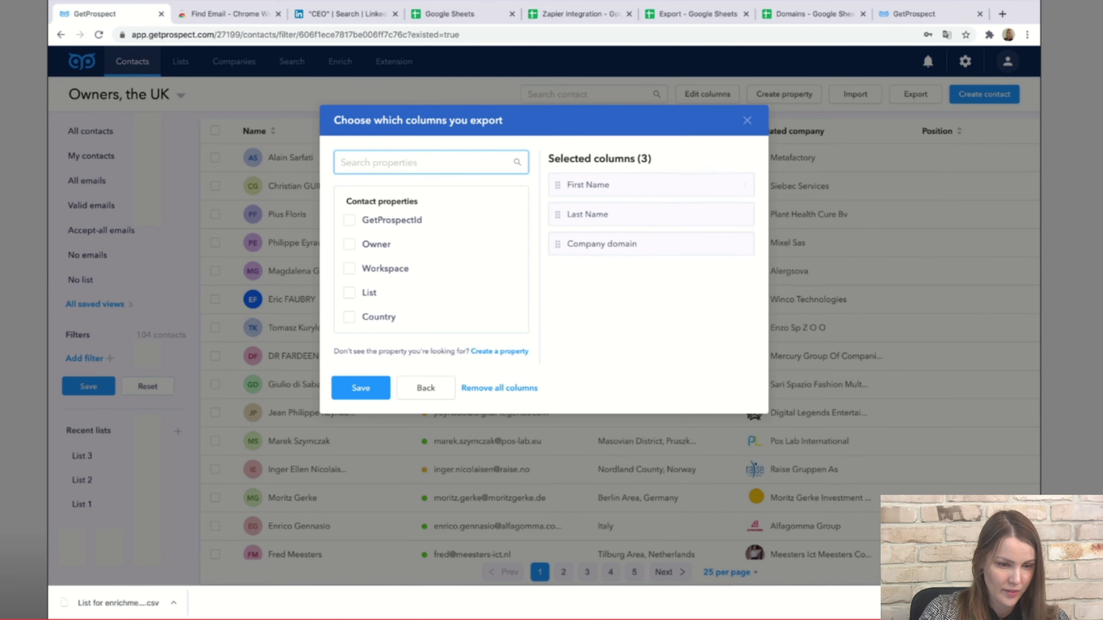
{"action": "left_click", "coordinate": [349, 244]}
{"action": "left_click", "coordinate": [349, 219]}
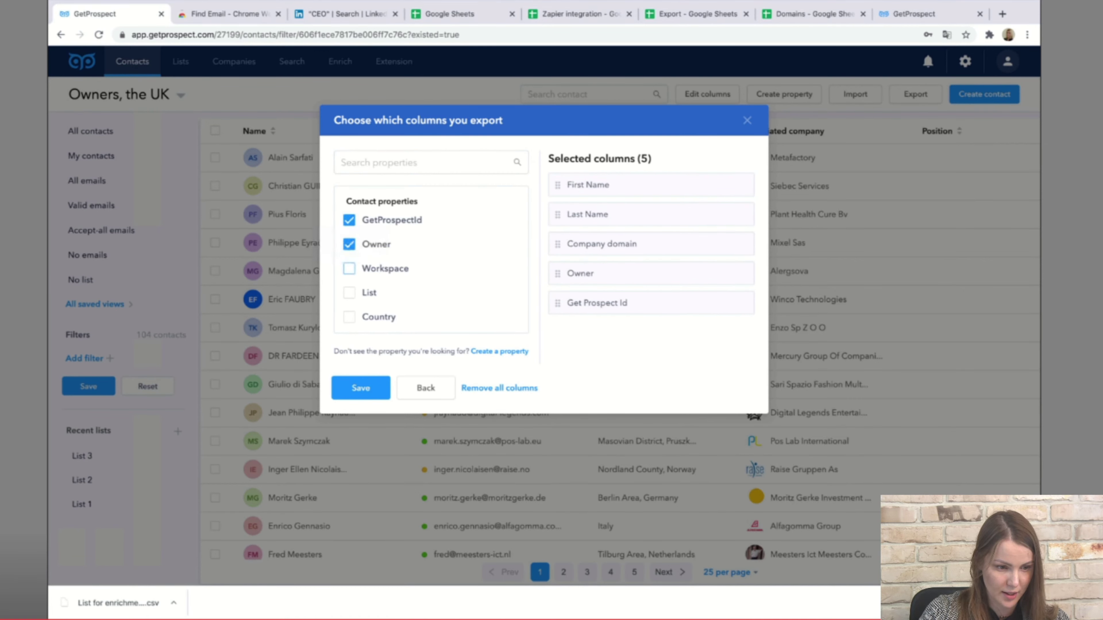
{"action": "left_click", "coordinate": [349, 268]}
{"action": "left_click", "coordinate": [348, 293]}
{"action": "left_click", "coordinate": [349, 317]}
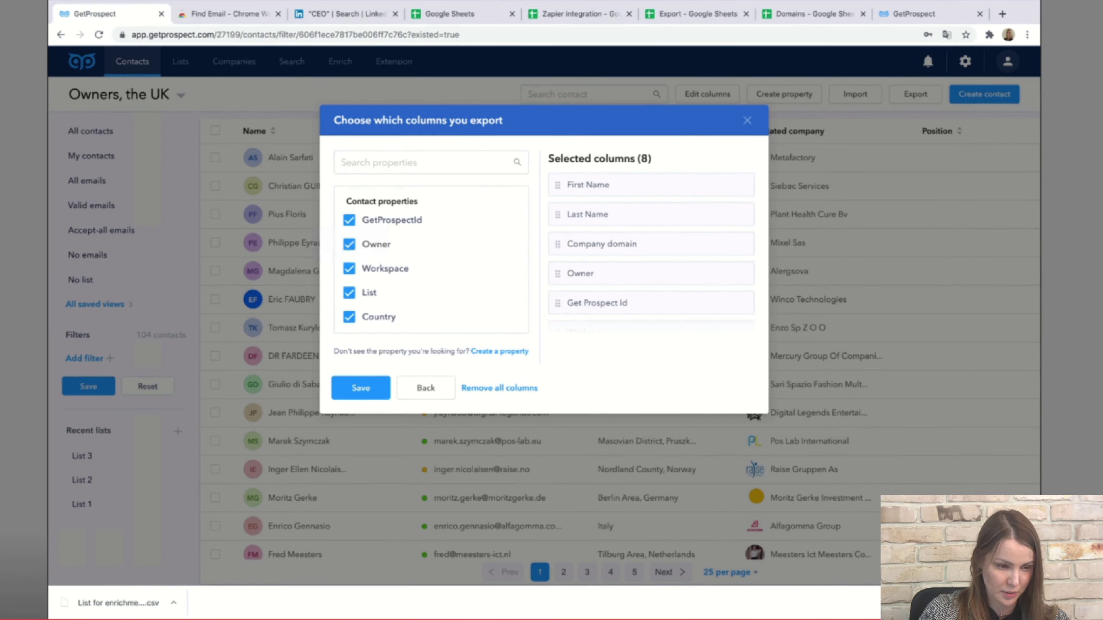
{"action": "left_click", "coordinate": [361, 388]}
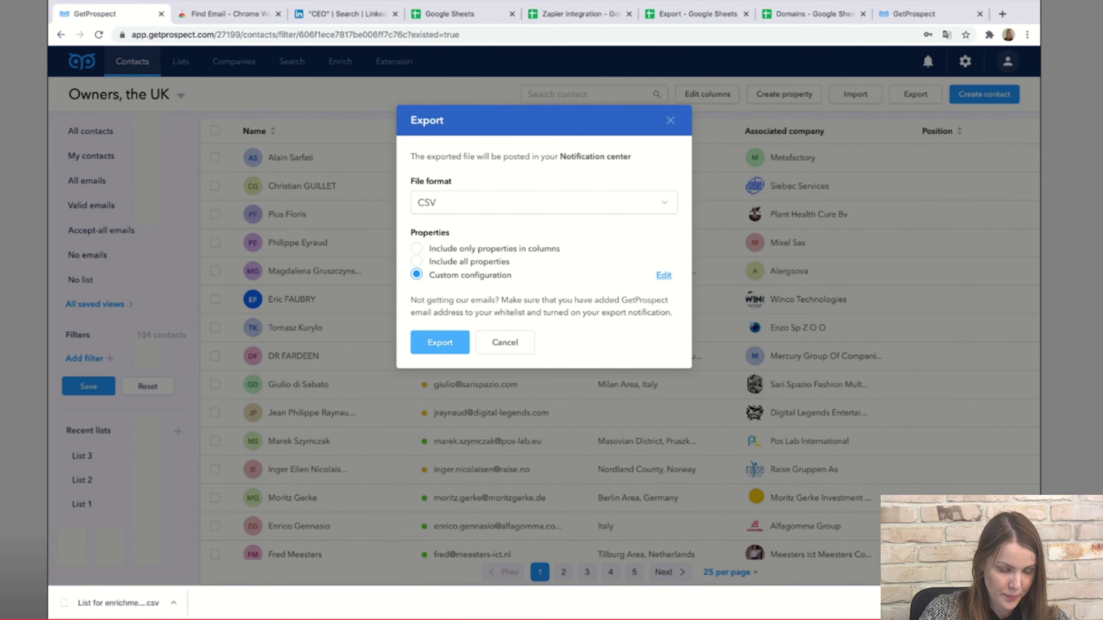
{"action": "left_click", "coordinate": [440, 343]}
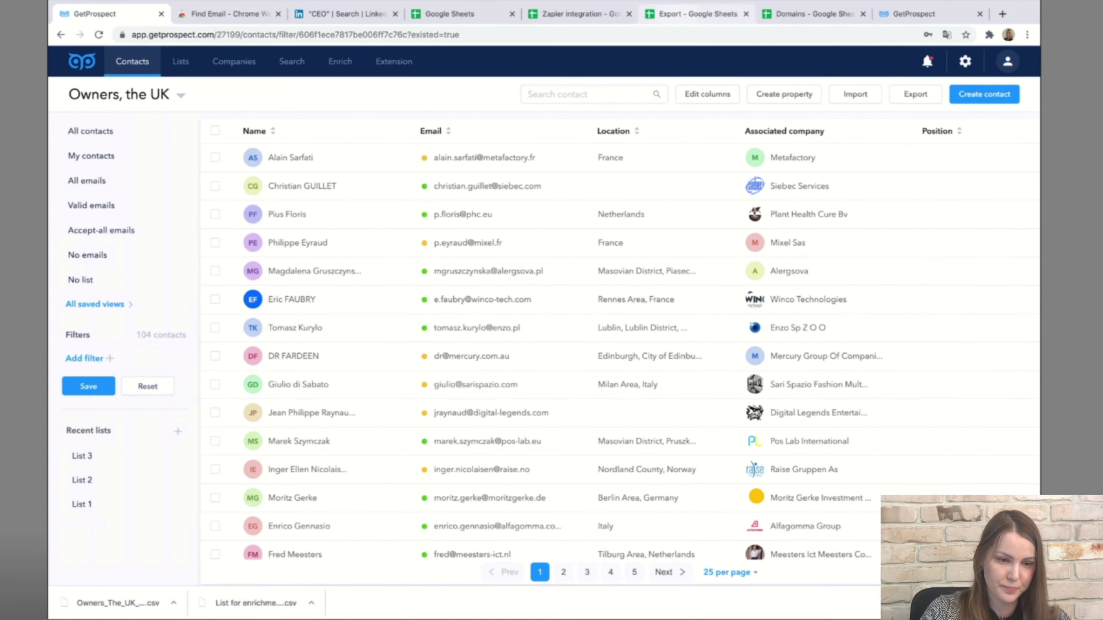
{"action": "left_click", "coordinate": [697, 13]}
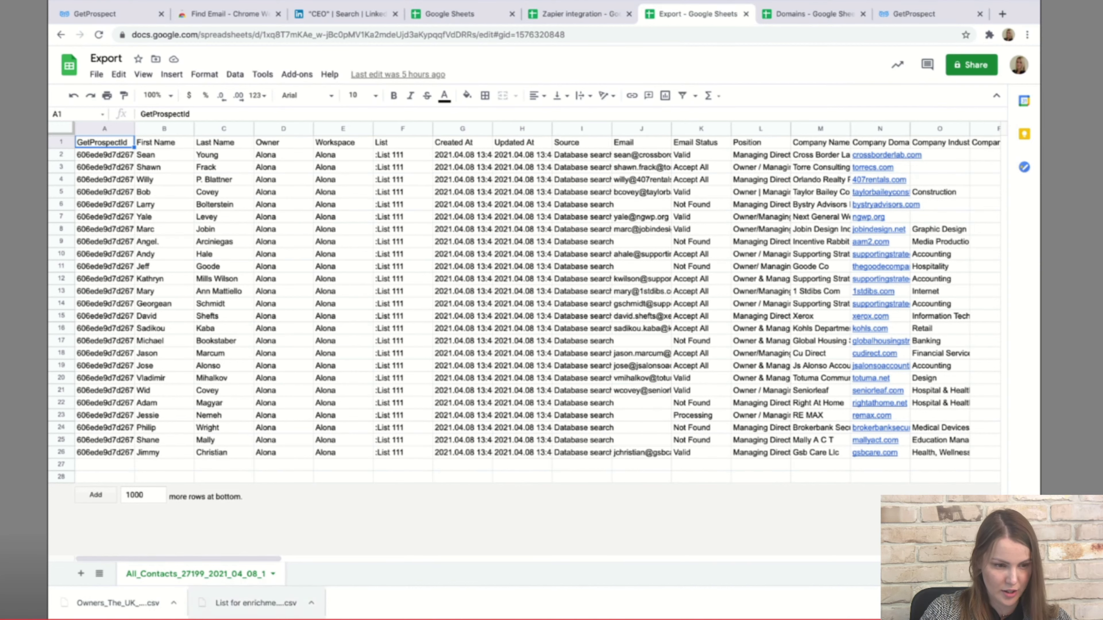
Scroll across the Export sheet's columns, then return to the GetProspect contacts list.
{"action": "scroll", "coordinate": [539, 351], "scroll_direction": "right", "scroll_amount": 3}
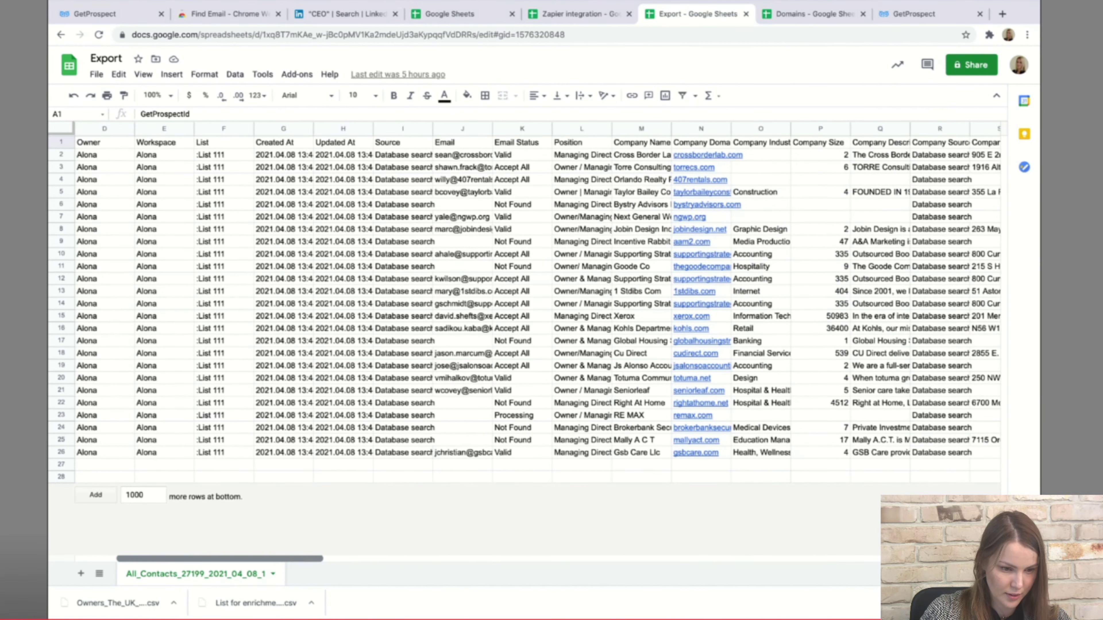
{"action": "scroll", "coordinate": [539, 304], "scroll_direction": "right", "scroll_amount": 10}
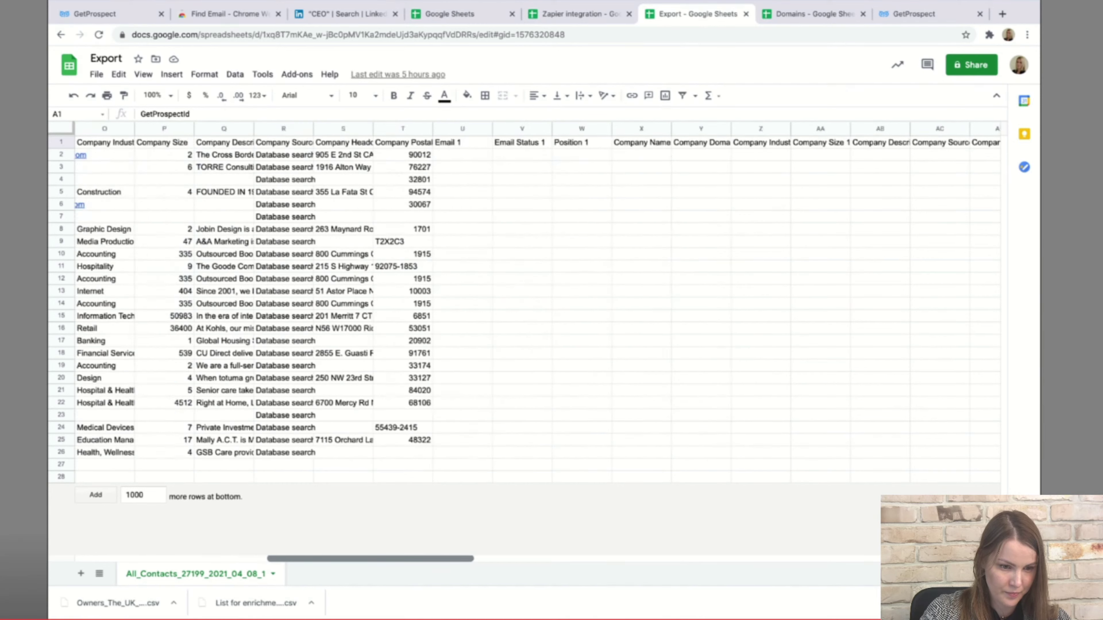
{"action": "scroll", "coordinate": [539, 304], "scroll_direction": "right", "scroll_amount": 20}
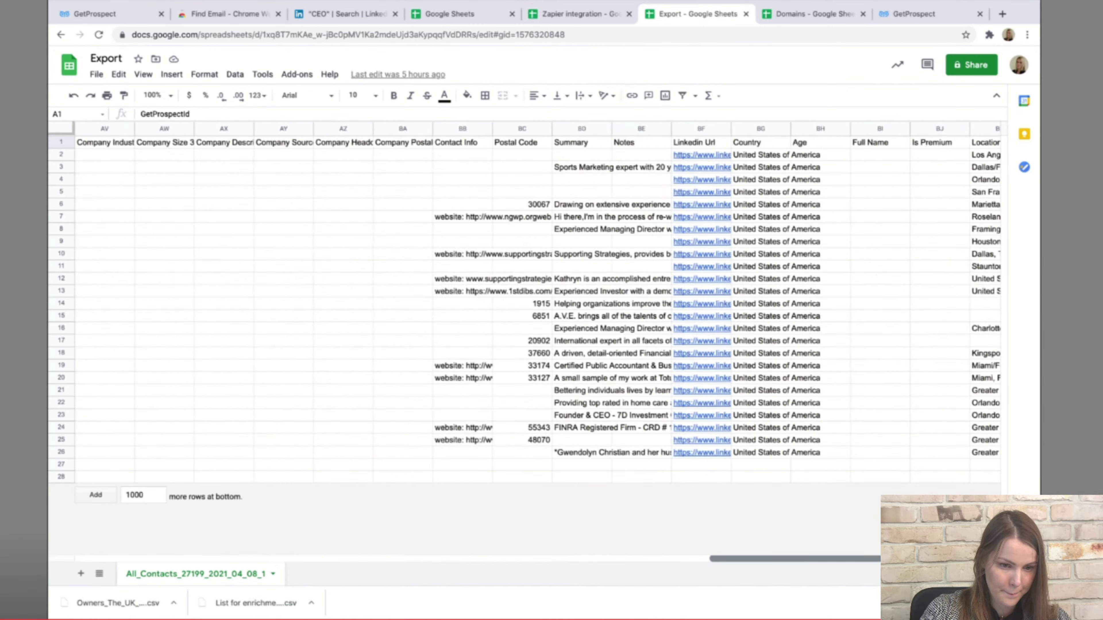
{"action": "scroll", "coordinate": [539, 304], "scroll_direction": "left", "scroll_amount": 20}
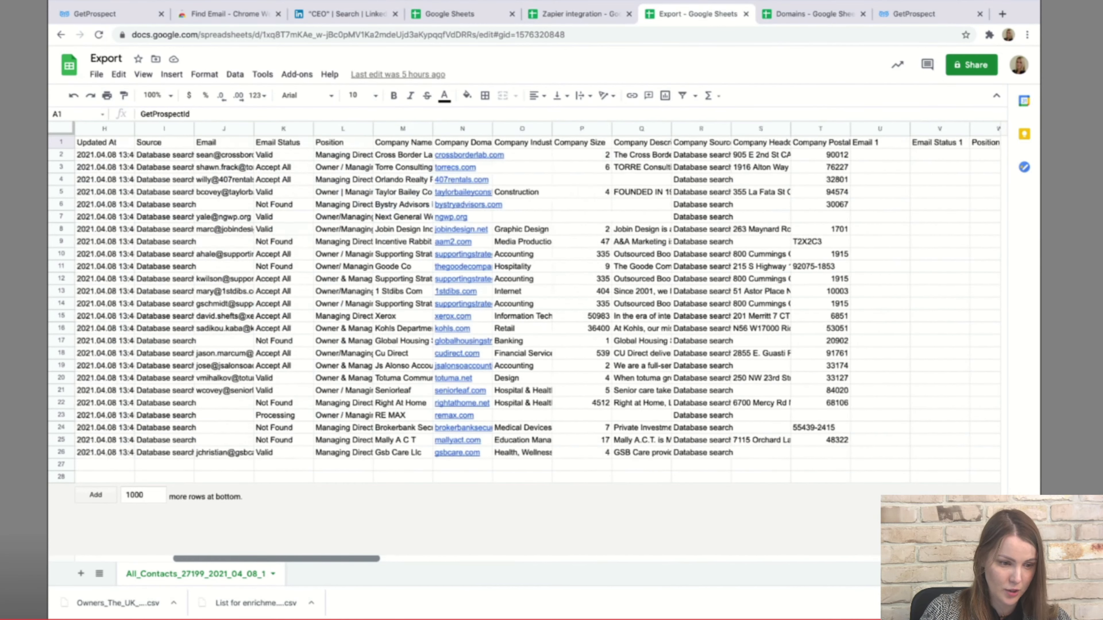
{"action": "scroll", "coordinate": [539, 305], "scroll_direction": "left", "scroll_amount": 5}
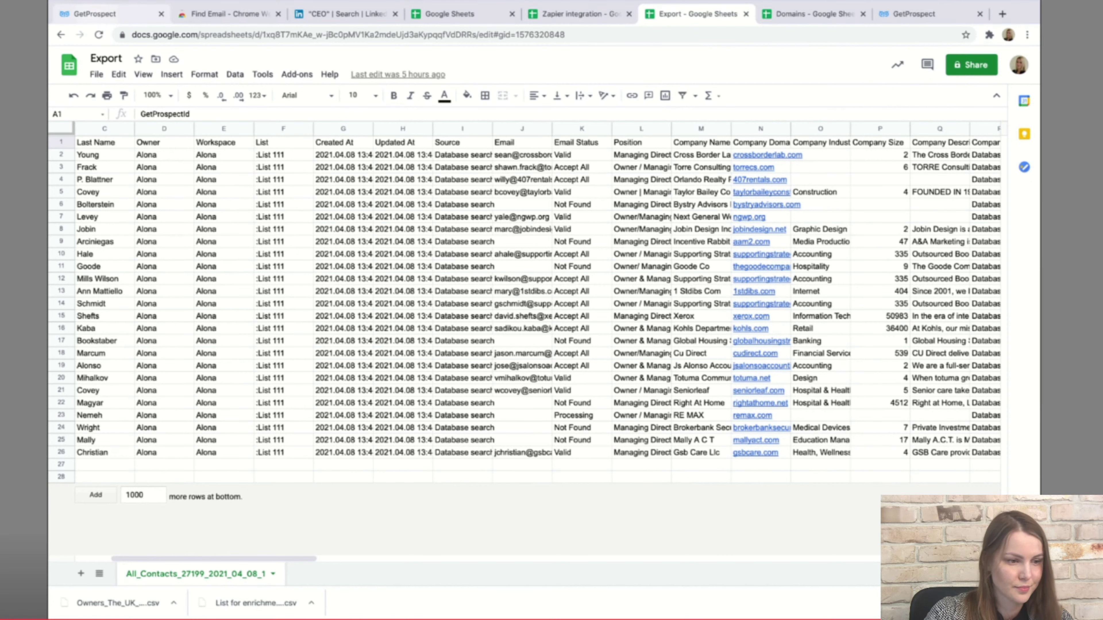
{"action": "key", "text": "ctrl+1"}
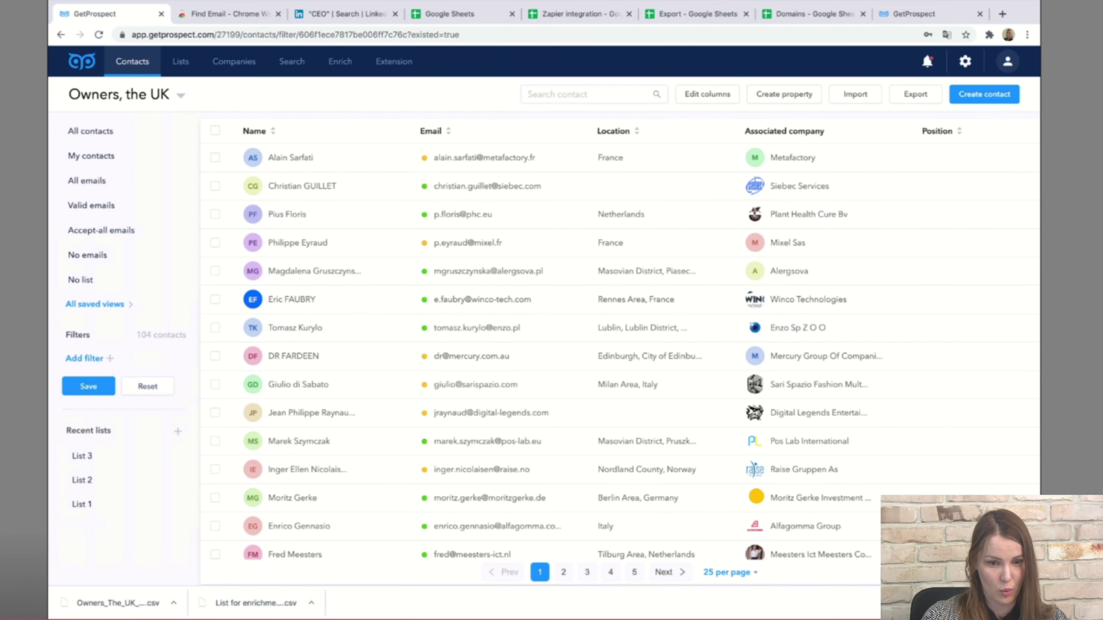
Go to Account > Integrations and search the app catalogue for 'Google'.
{"action": "left_click", "coordinate": [1008, 61]}
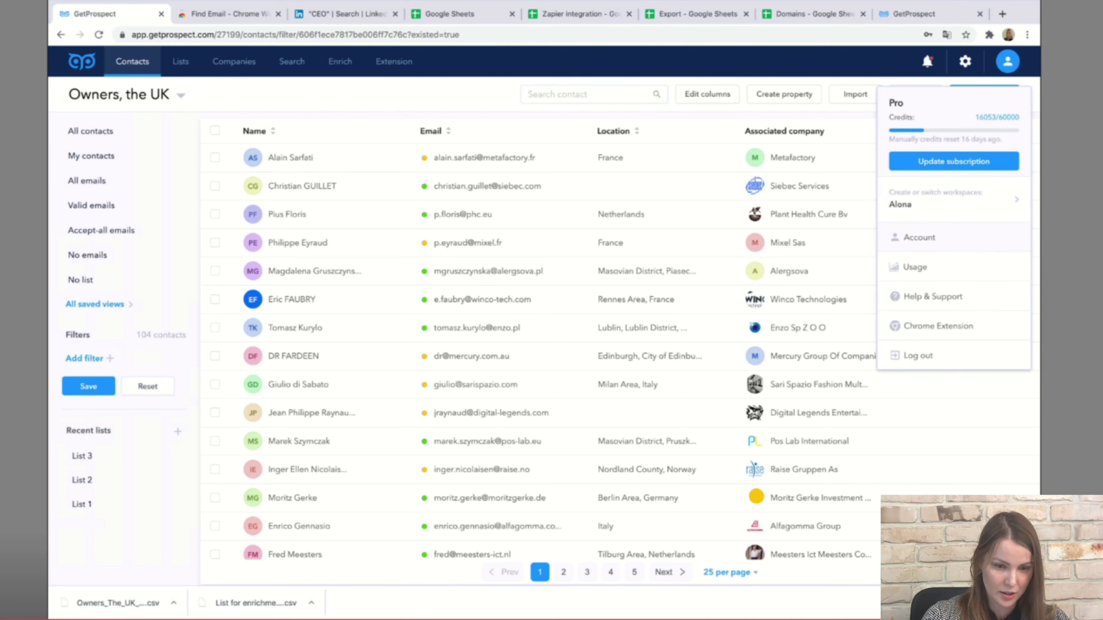
{"action": "left_click", "coordinate": [919, 237]}
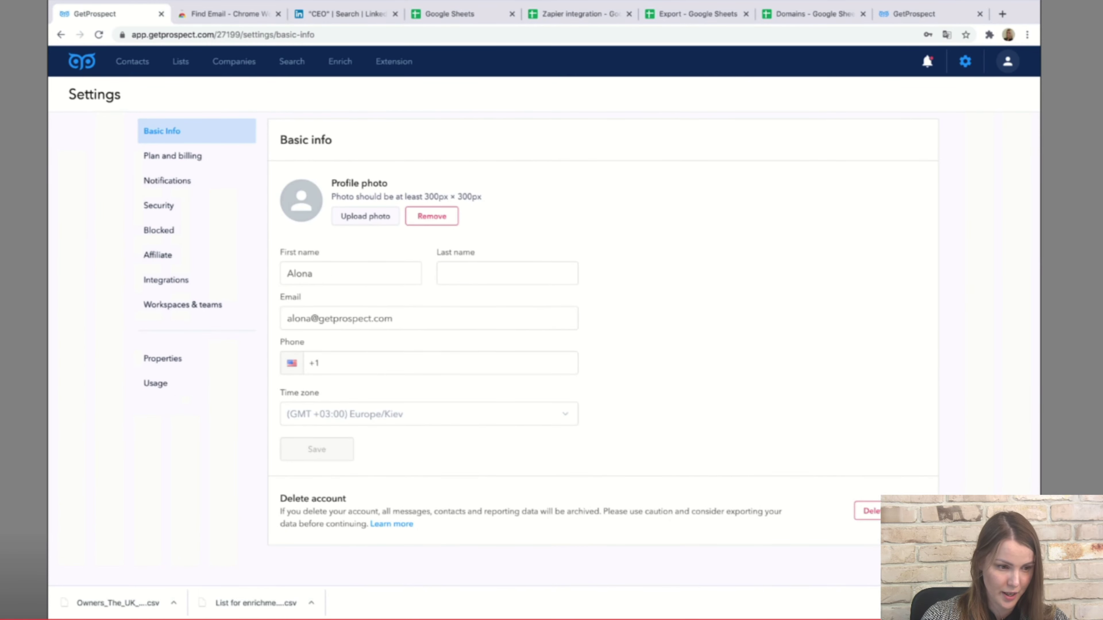
{"action": "left_click", "coordinate": [167, 280]}
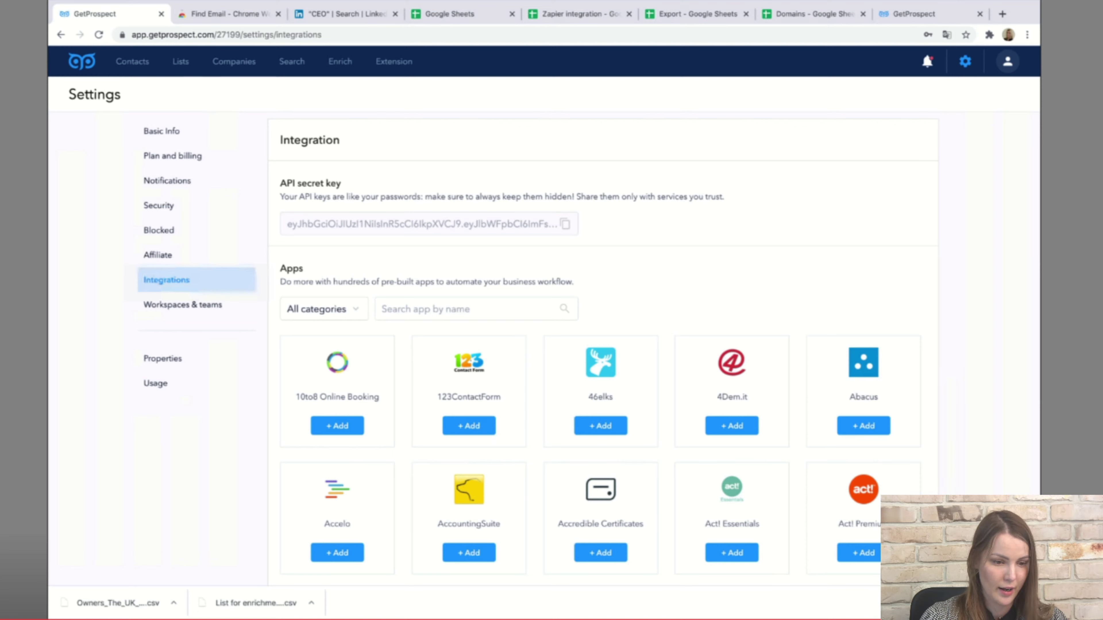
{"action": "scroll", "coordinate": [609, 461], "scroll_direction": "down", "scroll_amount": 5}
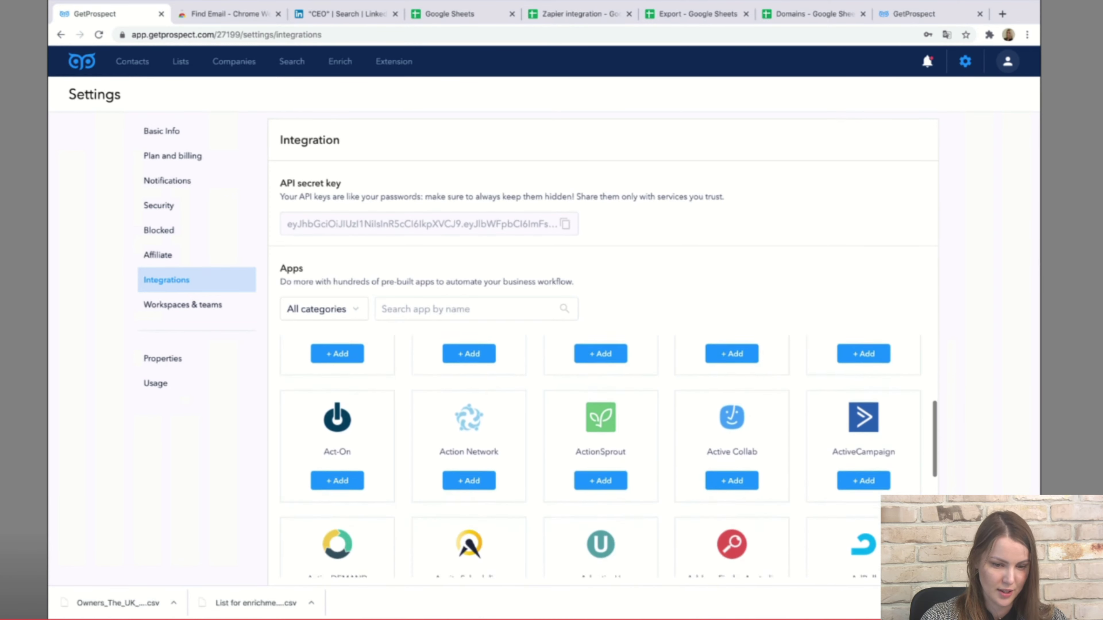
{"action": "scroll", "coordinate": [608, 456], "scroll_direction": "down", "scroll_amount": 4}
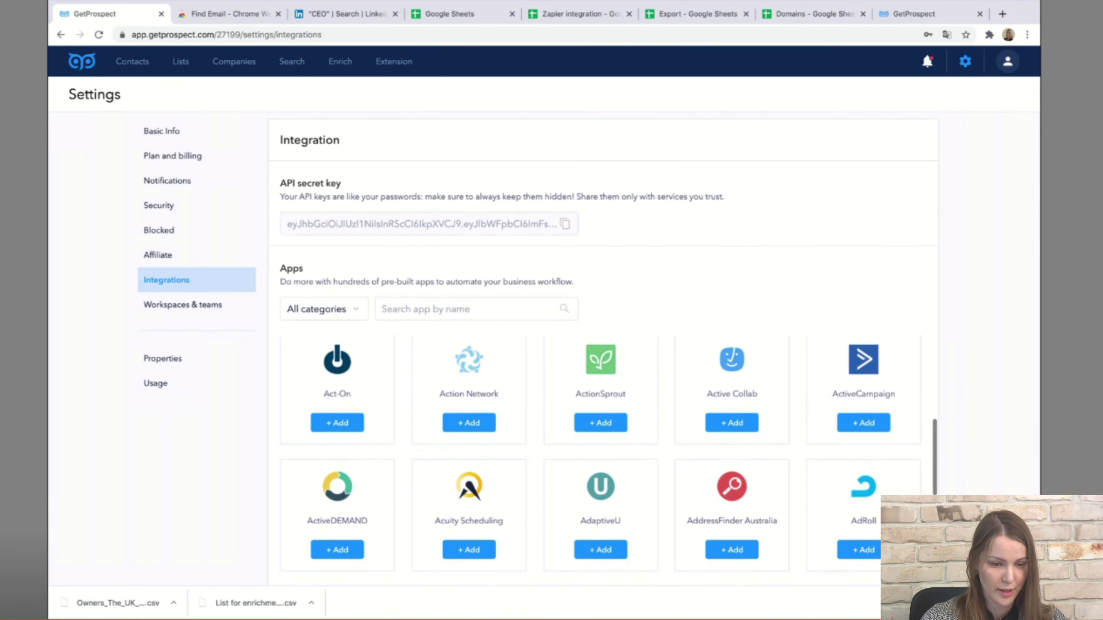
{"action": "scroll", "coordinate": [608, 456], "scroll_direction": "up", "scroll_amount": 5}
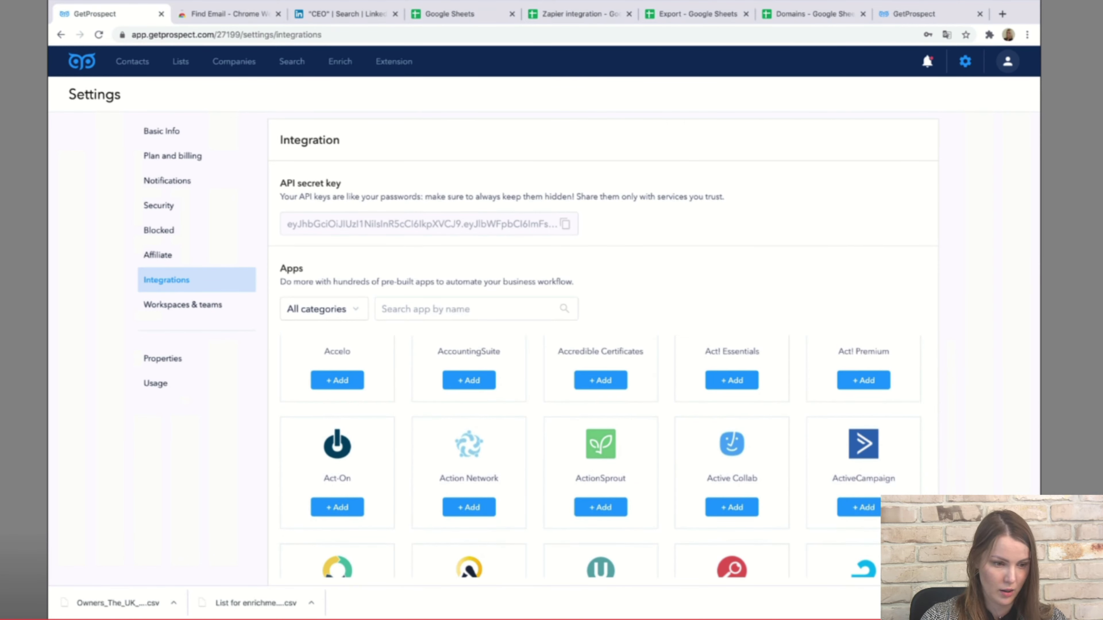
{"action": "left_click", "coordinate": [434, 309]}
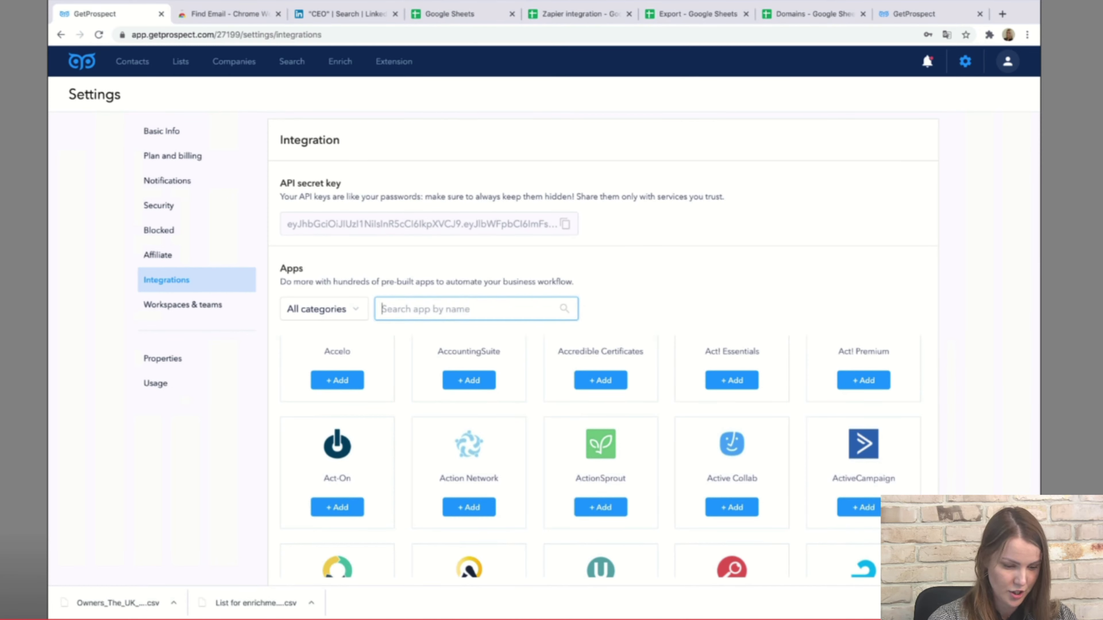
{"action": "type", "text": "Go"}
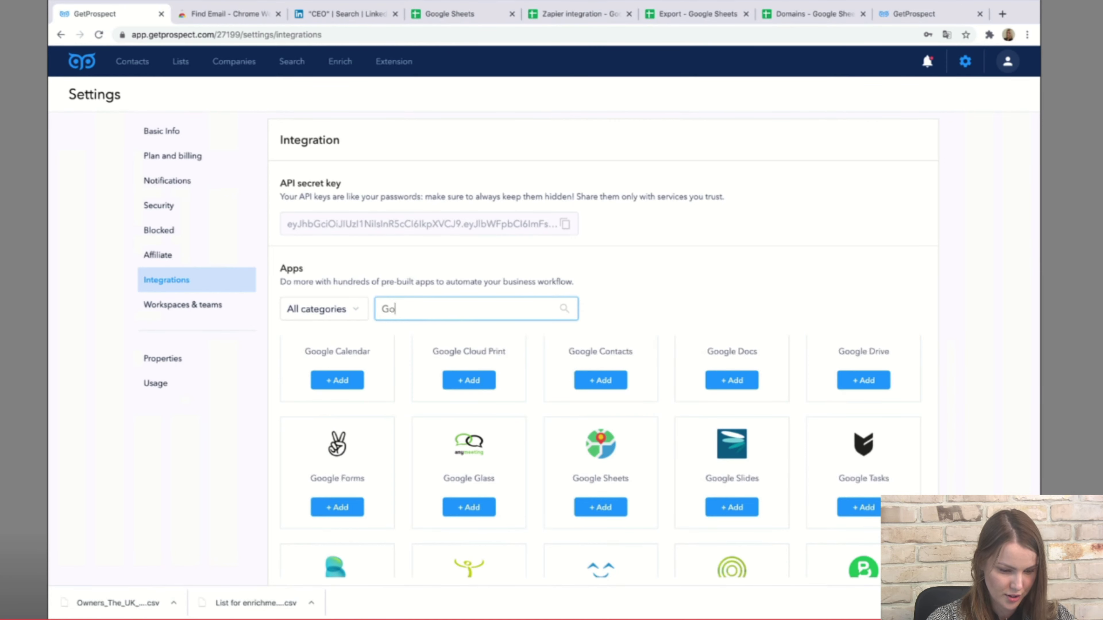
{"action": "type", "text": "ogle"}
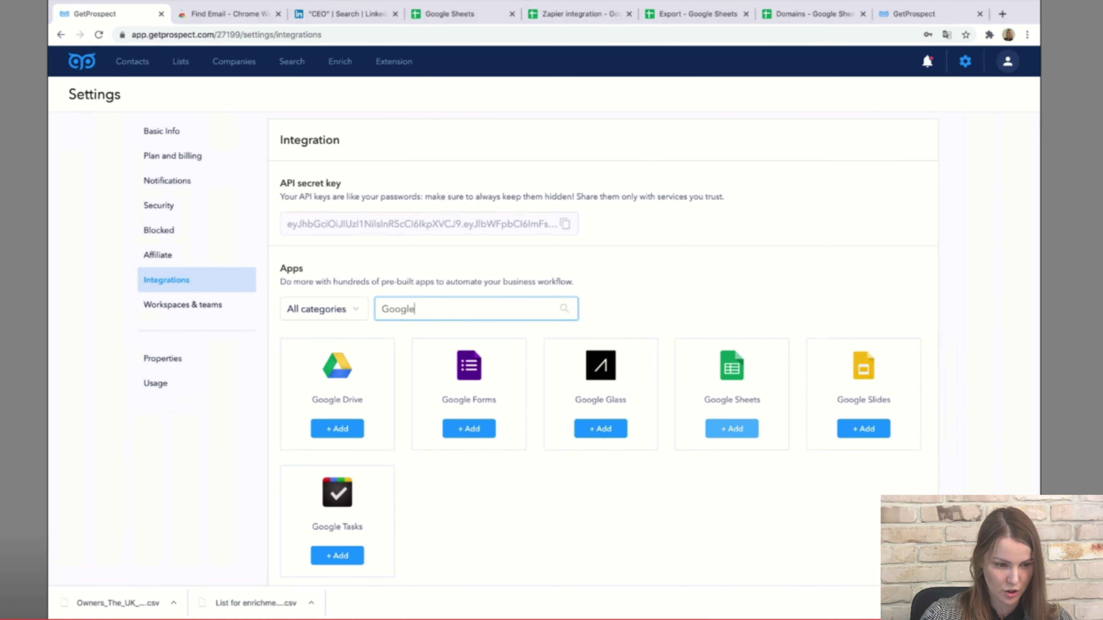
Choose to add the Google Sheets integration through Zapier.
{"action": "left_click", "coordinate": [732, 429]}
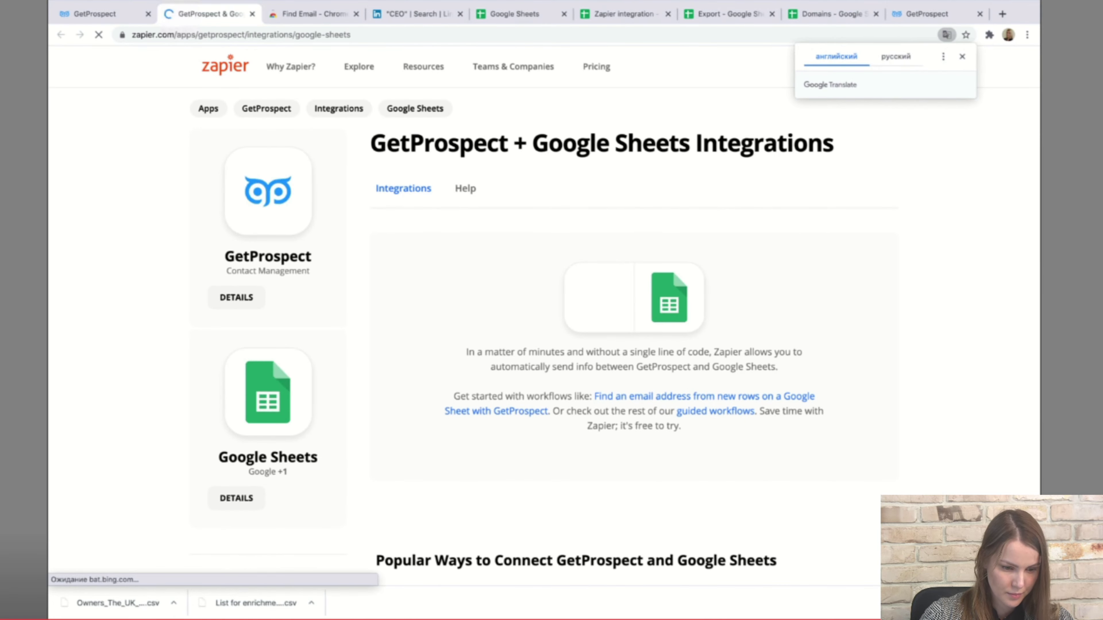
{"action": "scroll", "coordinate": [542, 304], "scroll_direction": "down", "scroll_amount": 5}
{"action": "scroll", "coordinate": [543, 305], "scroll_direction": "down", "scroll_amount": 4}
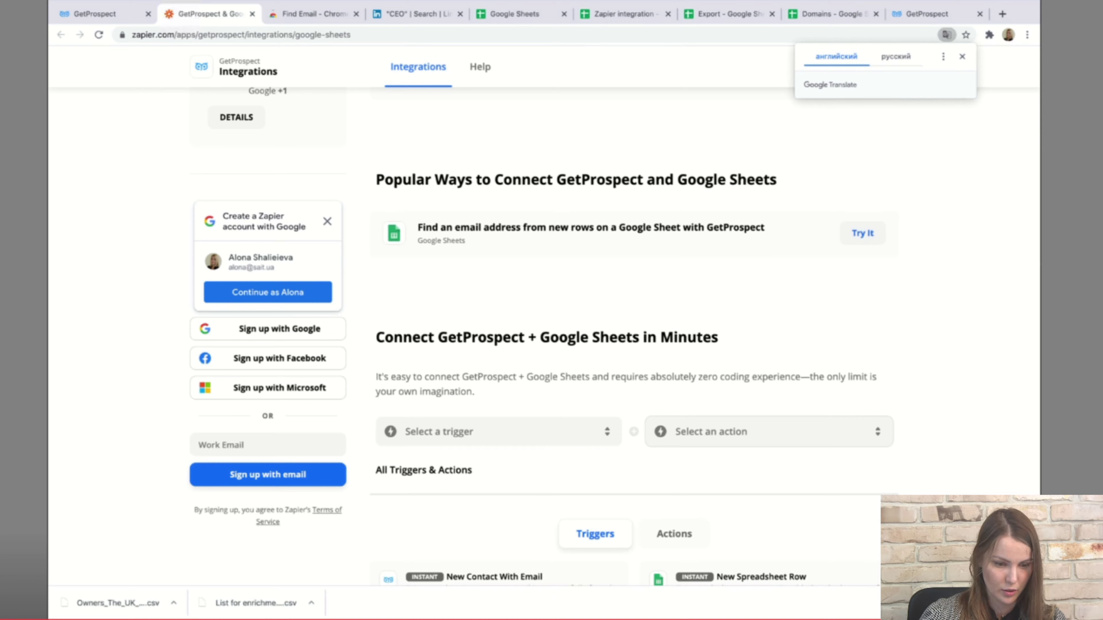
Pair the New Contact trigger with Create Spreadsheet Row and start connecting GetProspect + Google Sheets.
{"action": "left_click", "coordinate": [500, 431]}
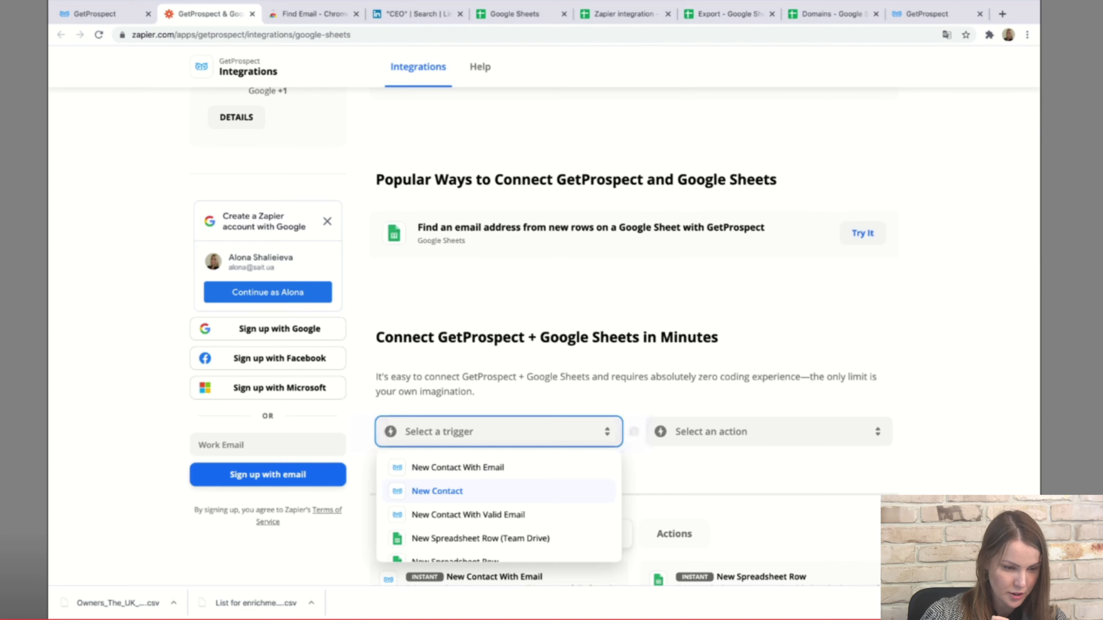
{"action": "left_click", "coordinate": [437, 491]}
{"action": "left_click", "coordinate": [768, 431]}
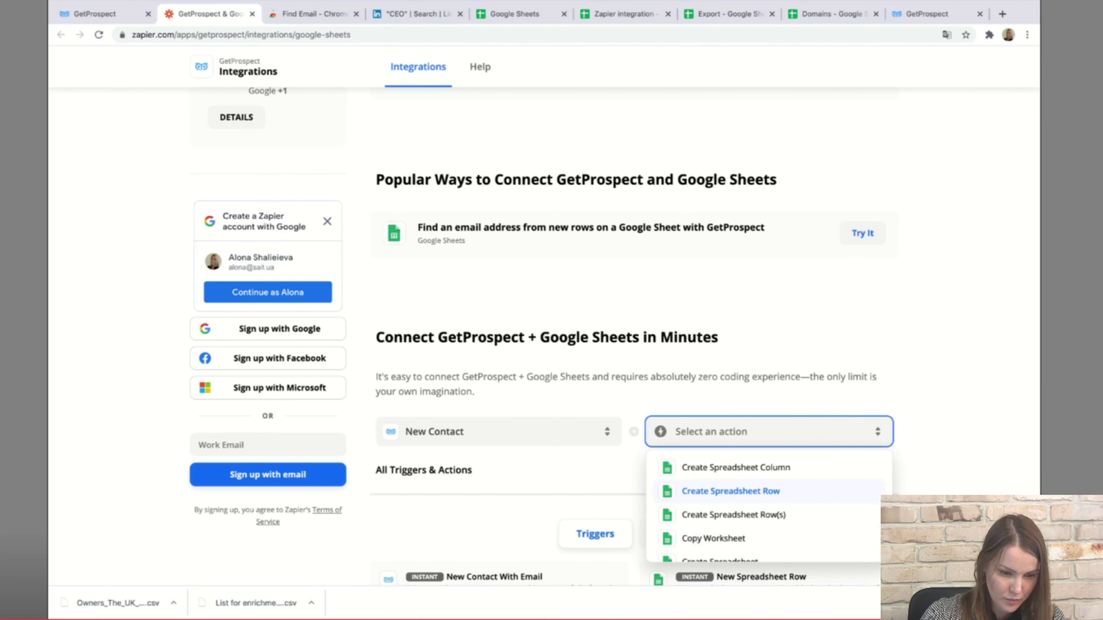
{"action": "left_click", "coordinate": [731, 491]}
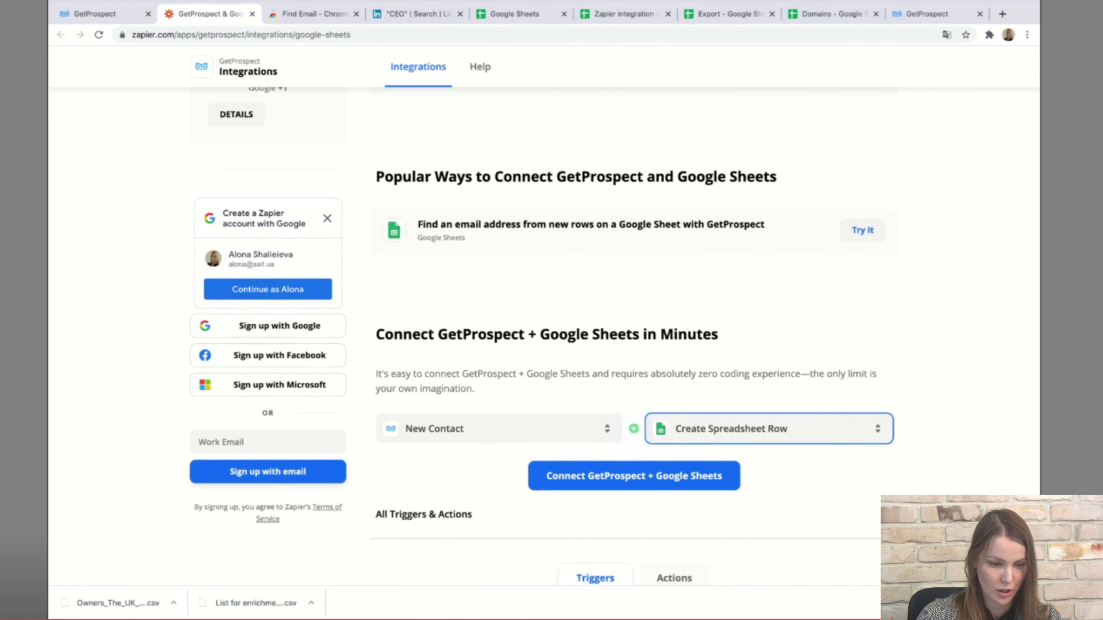
{"action": "scroll", "coordinate": [615, 337], "scroll_direction": "down", "scroll_amount": 3}
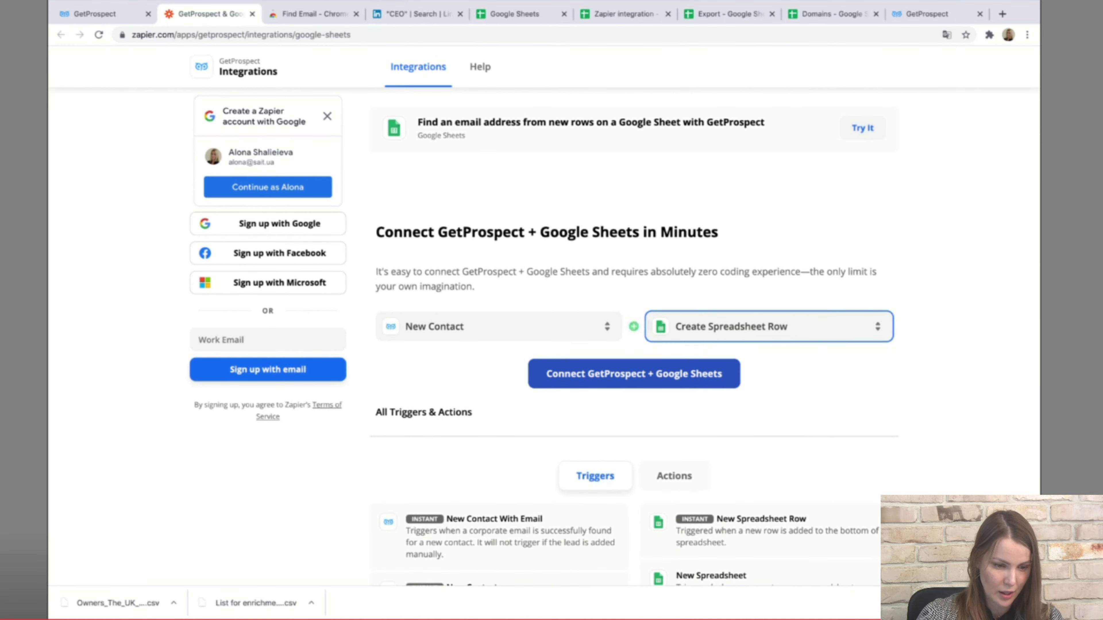
{"action": "left_click", "coordinate": [634, 373]}
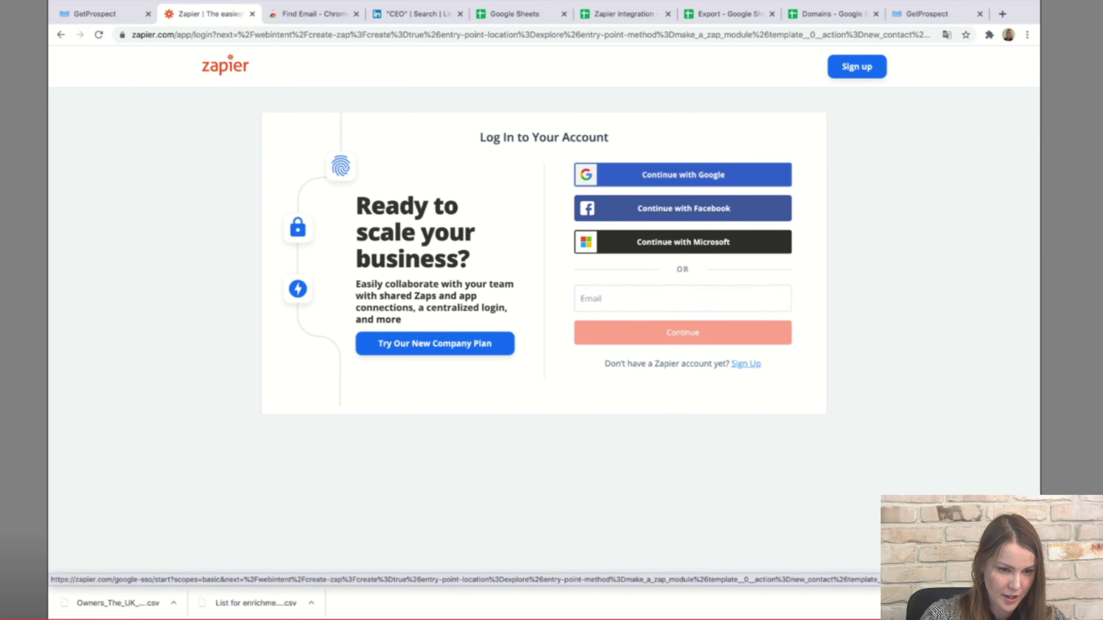
Sign in to Zapier with Google and select the GetProspect workspace account used in 3 Zaps.
{"action": "left_click", "coordinate": [683, 175]}
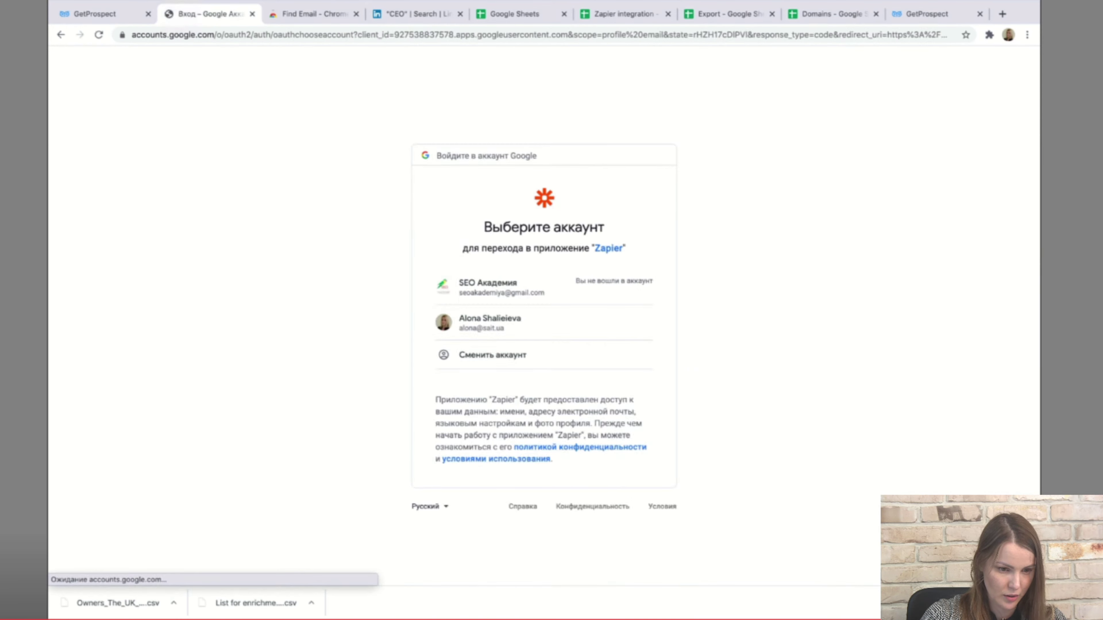
{"action": "key", "text": "Return"}
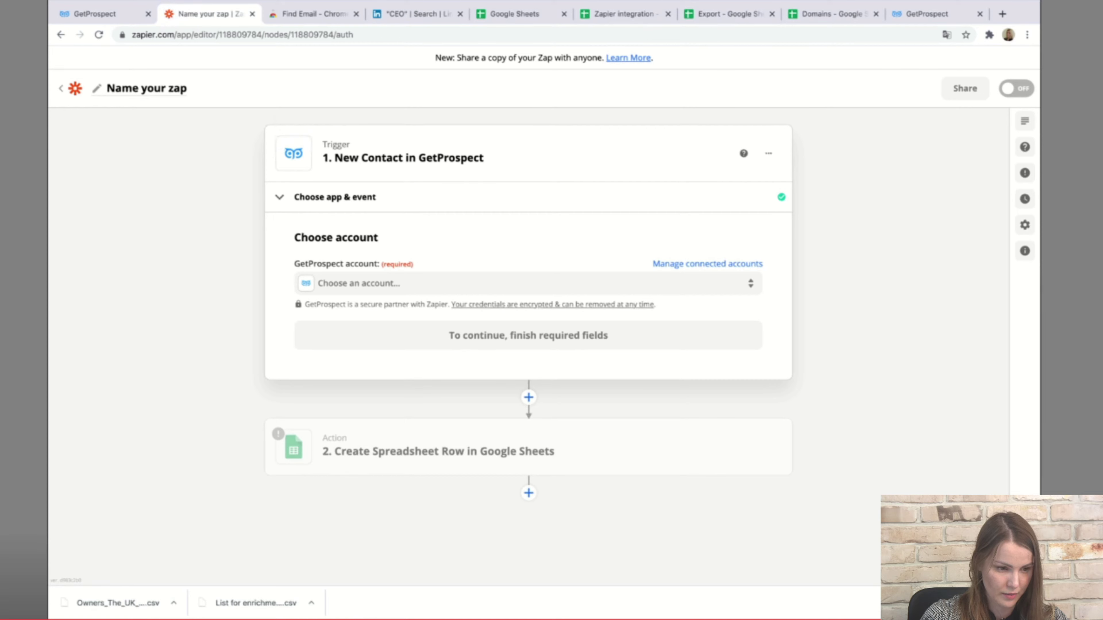
{"action": "left_click", "coordinate": [521, 283]}
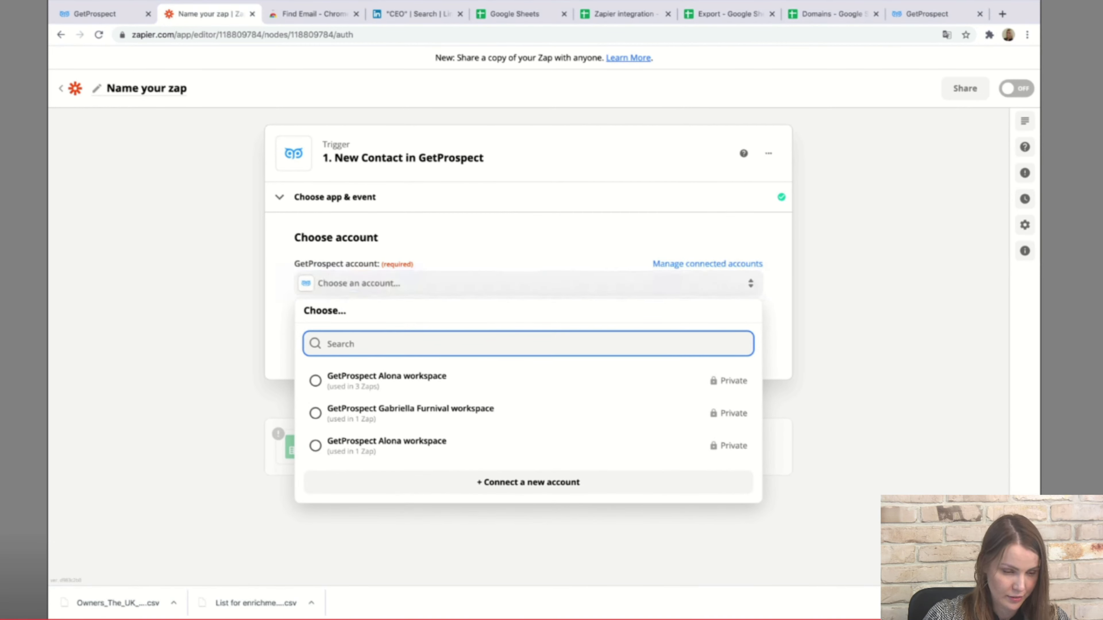
{"action": "left_click", "coordinate": [316, 381]}
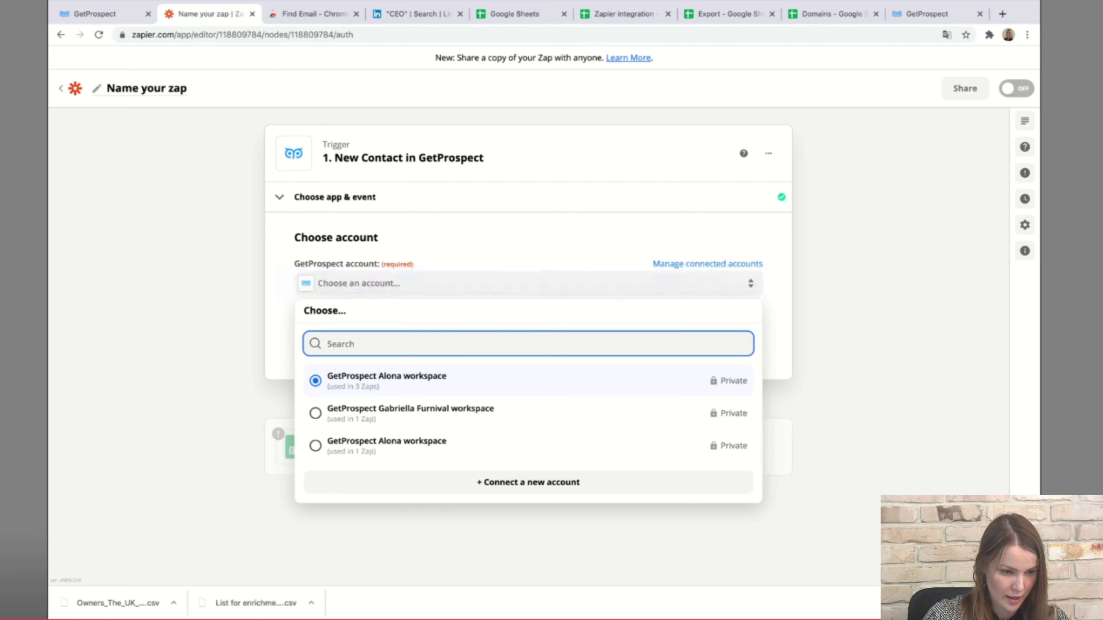
{"action": "key", "text": "Return"}
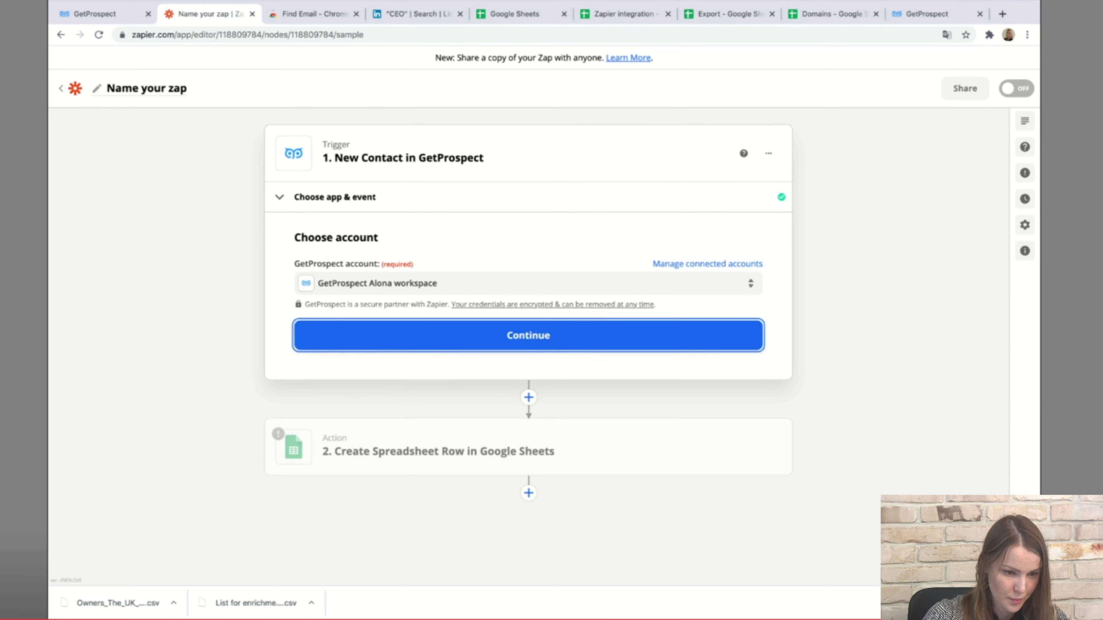
Test the GetProspect New Contact trigger.
{"action": "left_click", "coordinate": [528, 336]}
{"action": "left_click", "coordinate": [528, 443]}
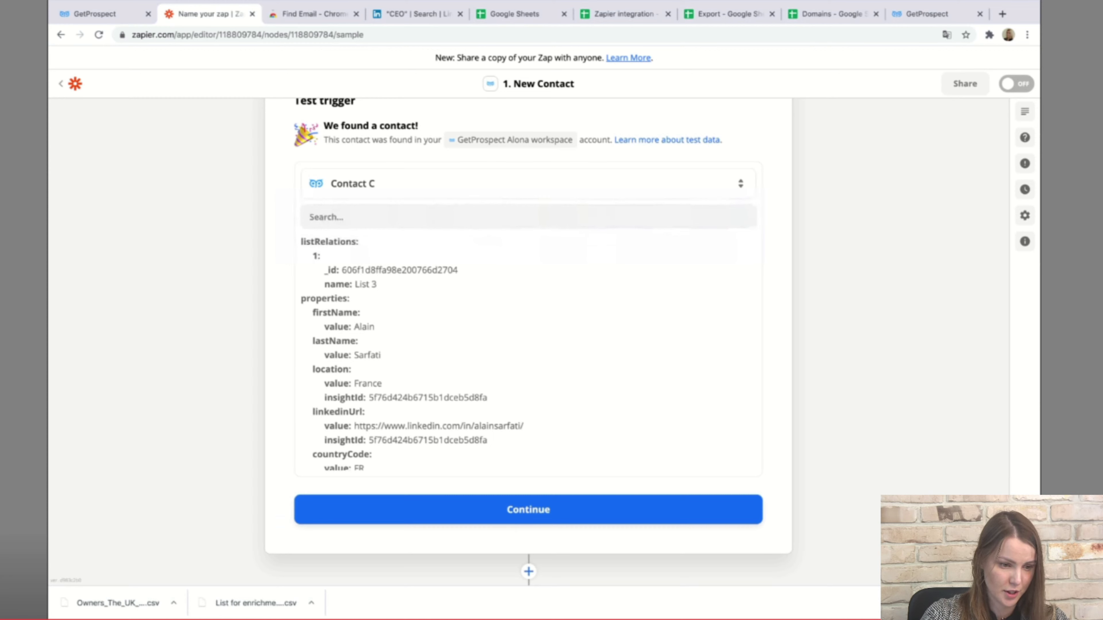
{"action": "scroll", "coordinate": [528, 353], "scroll_direction": "down", "scroll_amount": 3}
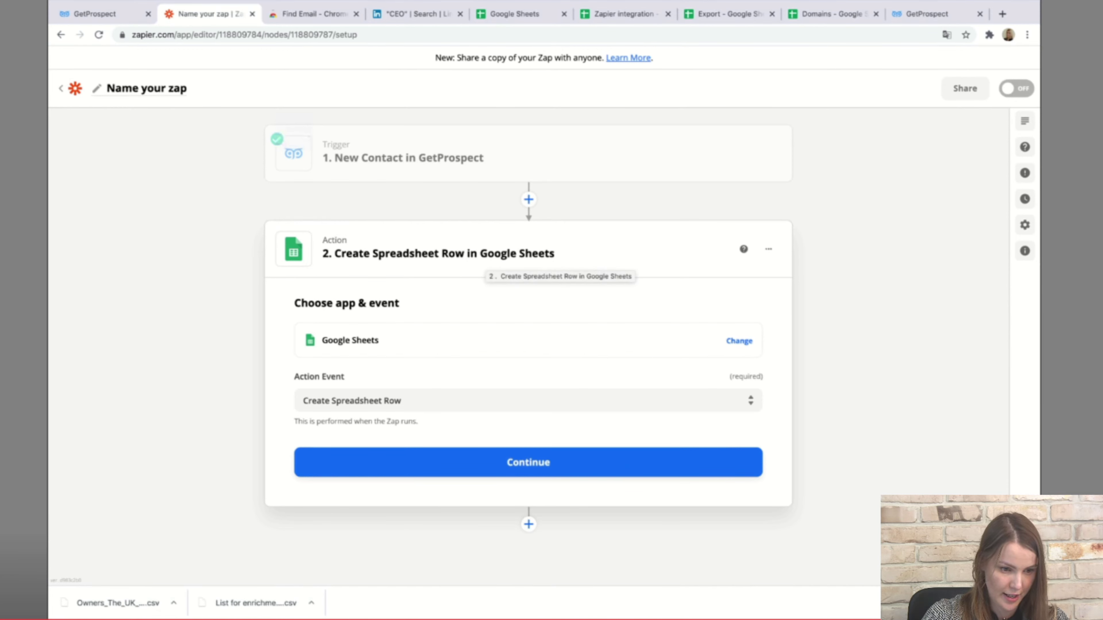
Confirm Google Sheets' Create Spreadsheet Row event and select the existing Google Sheets account.
{"action": "scroll", "coordinate": [528, 330], "scroll_direction": "down", "scroll_amount": 1}
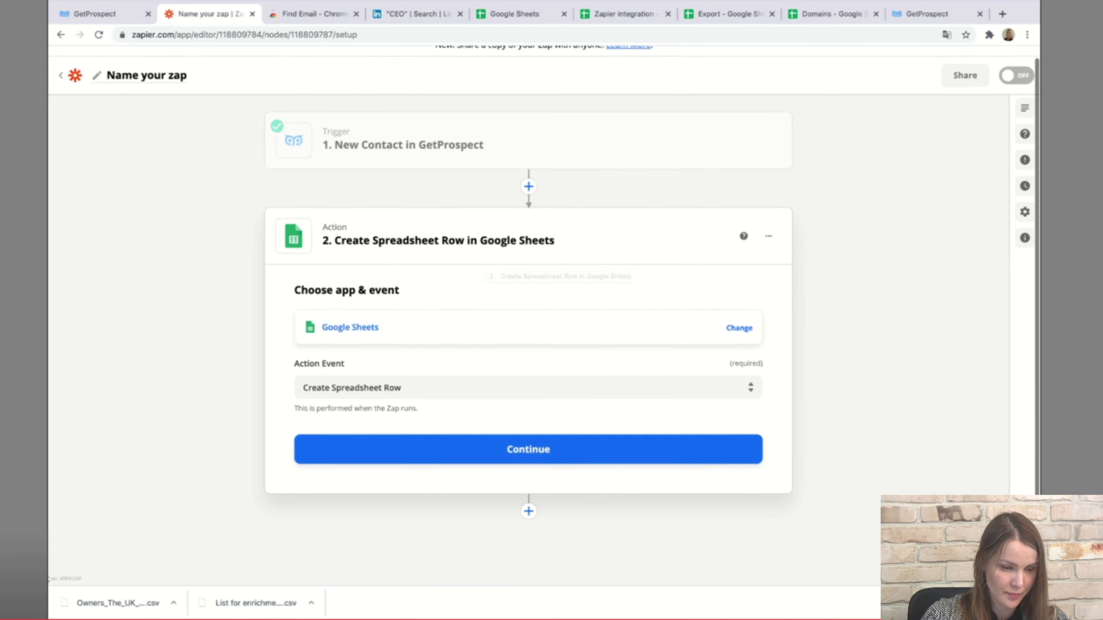
{"action": "left_click", "coordinate": [350, 329]}
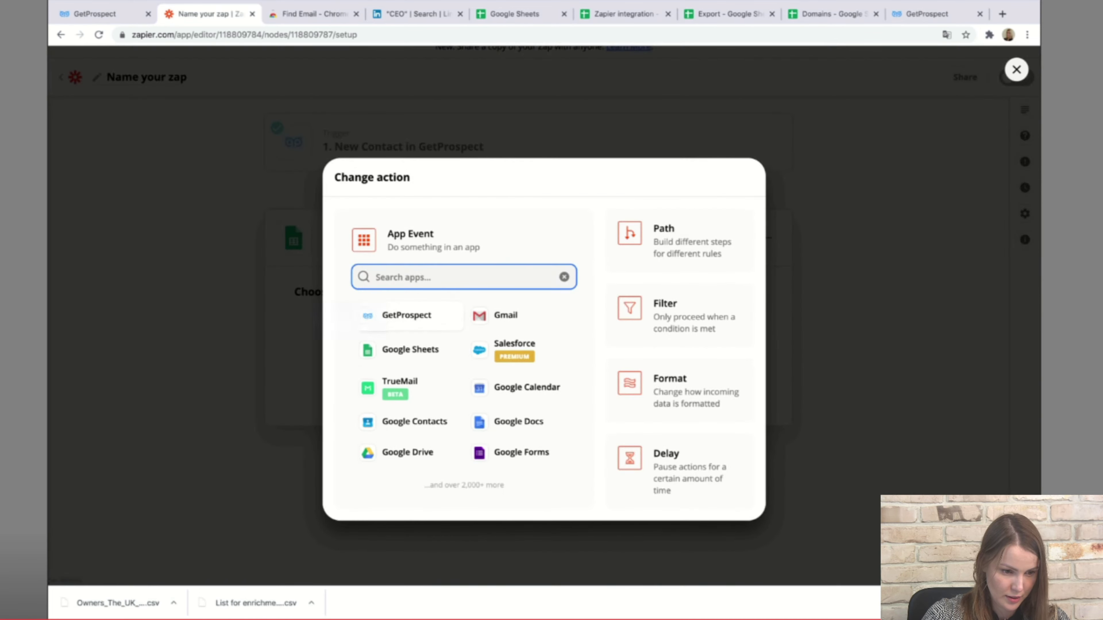
{"action": "key", "text": "Escape"}
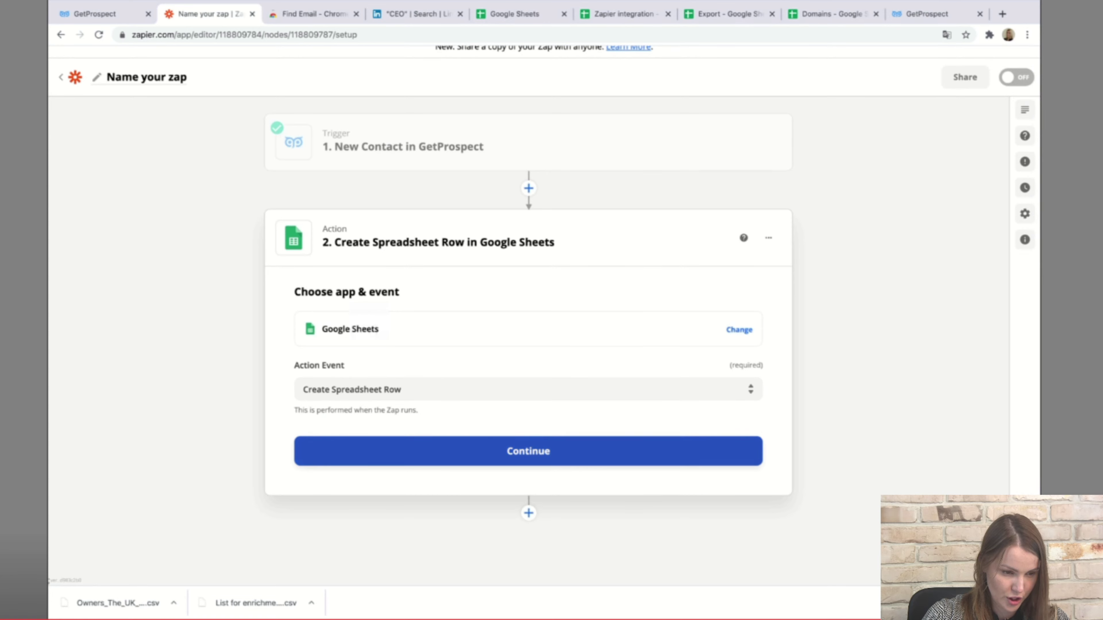
{"action": "left_click", "coordinate": [528, 451]}
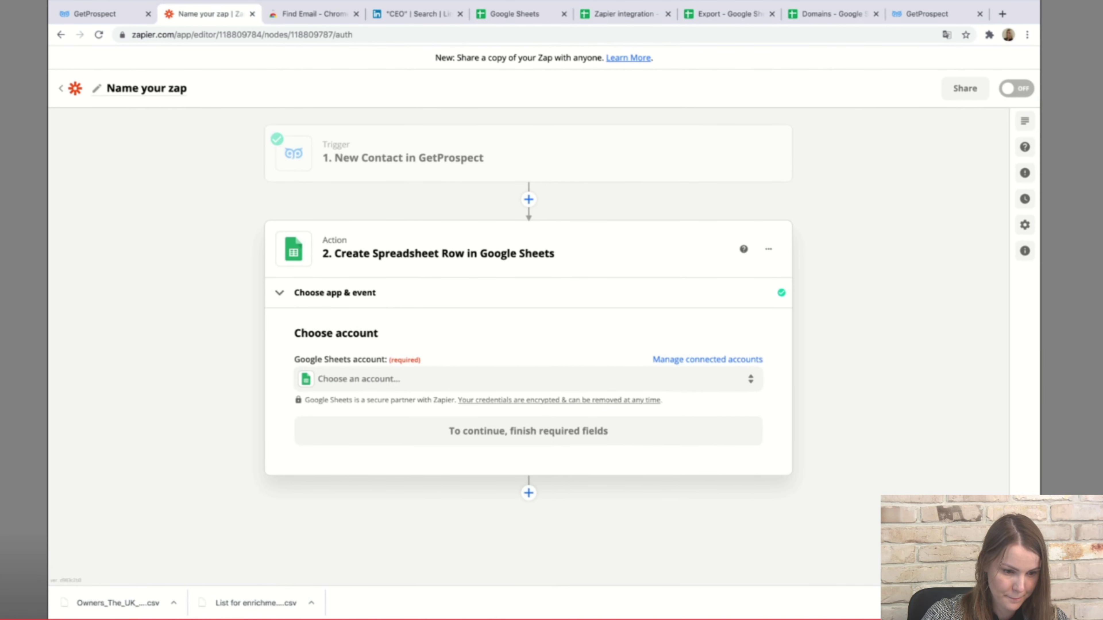
{"action": "left_click", "coordinate": [528, 379]}
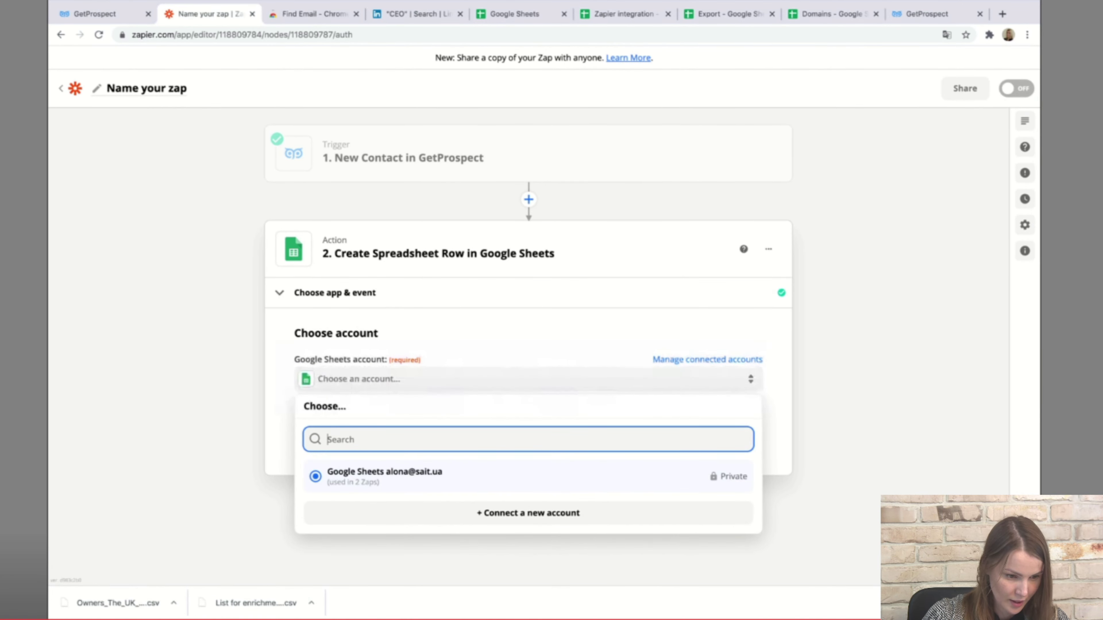
{"action": "key", "text": "Return"}
{"action": "key", "text": "Return"}
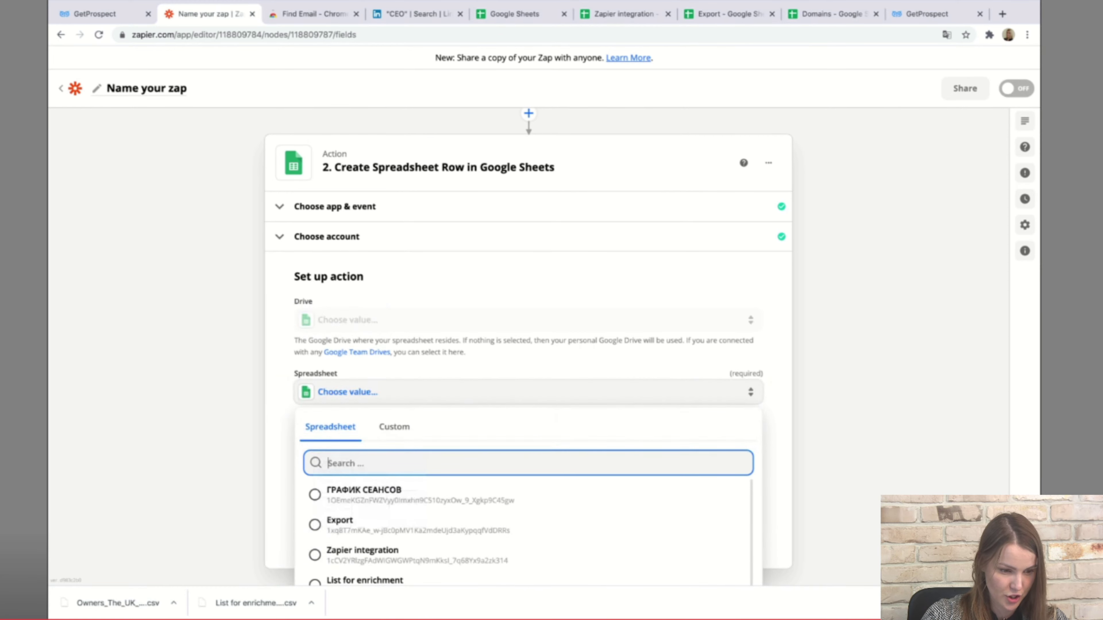
Target Sheet1 of the 'Zapier integration' spreadsheet for the new row.
{"action": "key", "text": "Escape"}
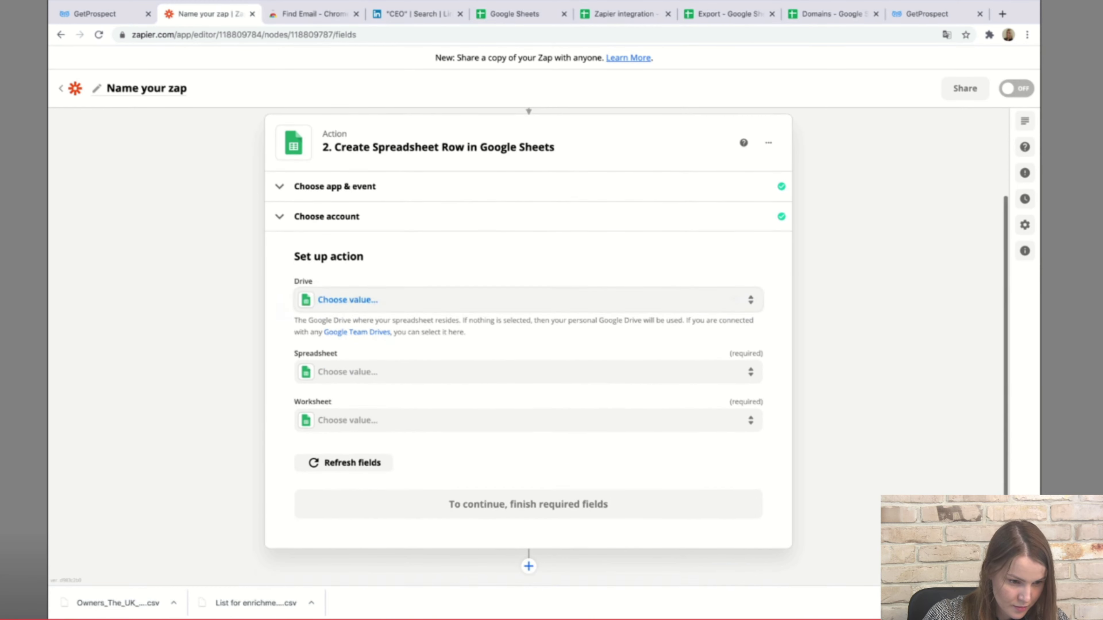
{"action": "left_click", "coordinate": [521, 372]}
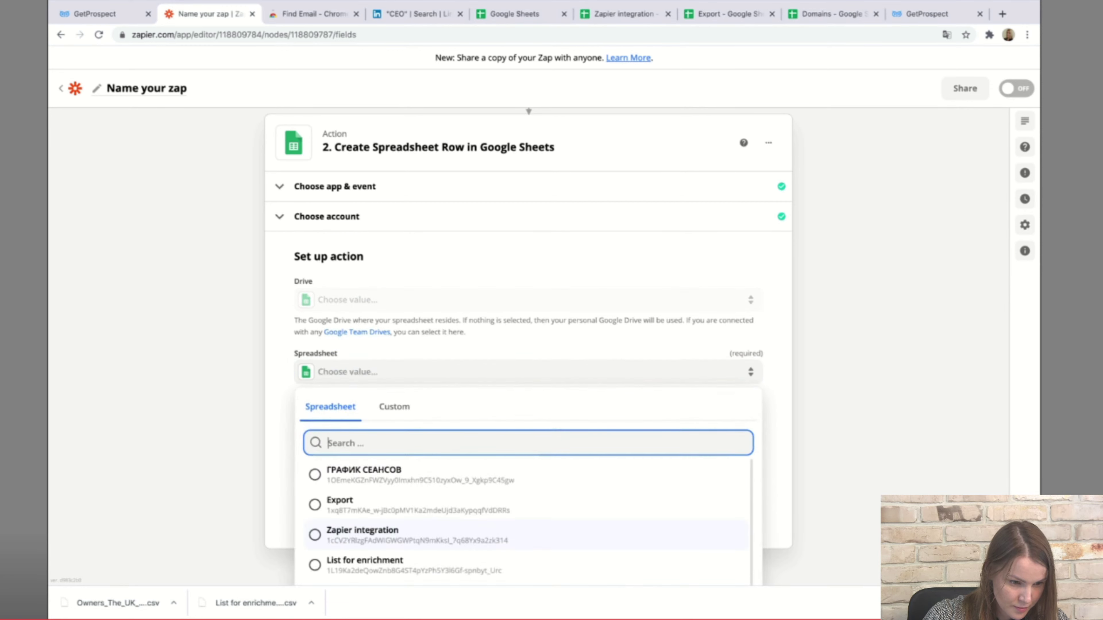
{"action": "left_click", "coordinate": [362, 535]}
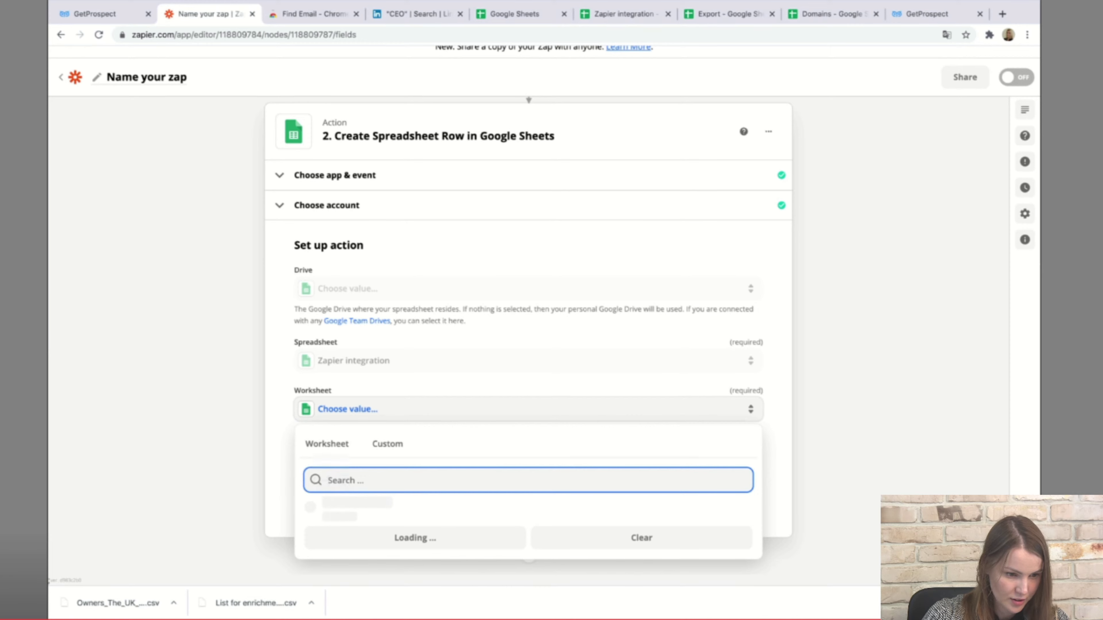
{"action": "left_click", "coordinate": [339, 508]}
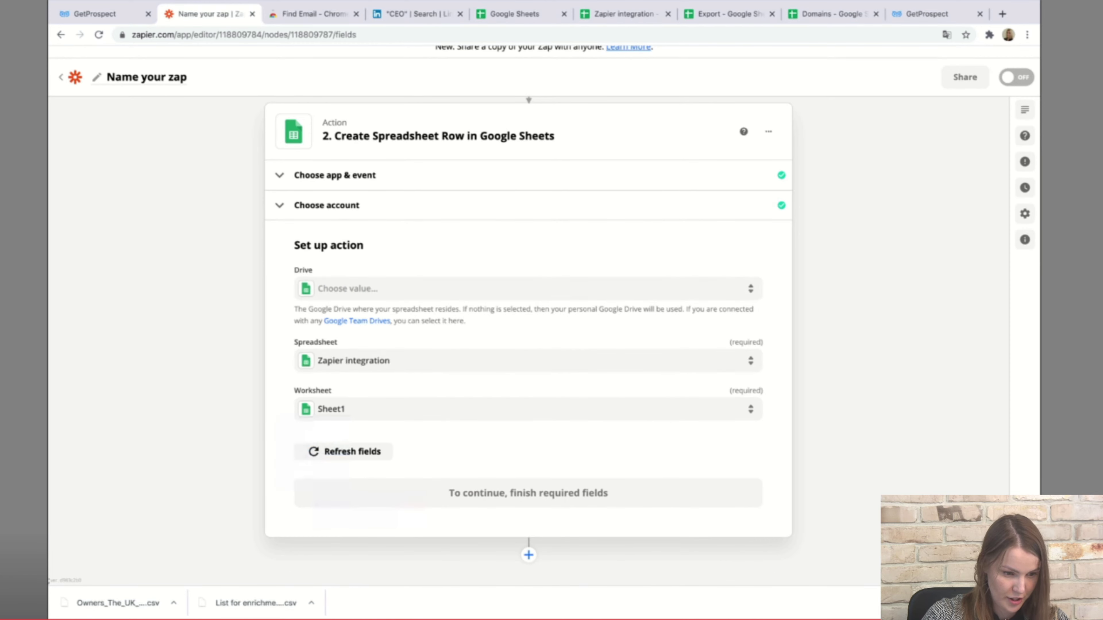
{"action": "scroll", "coordinate": [528, 348], "scroll_direction": "down", "scroll_amount": 2}
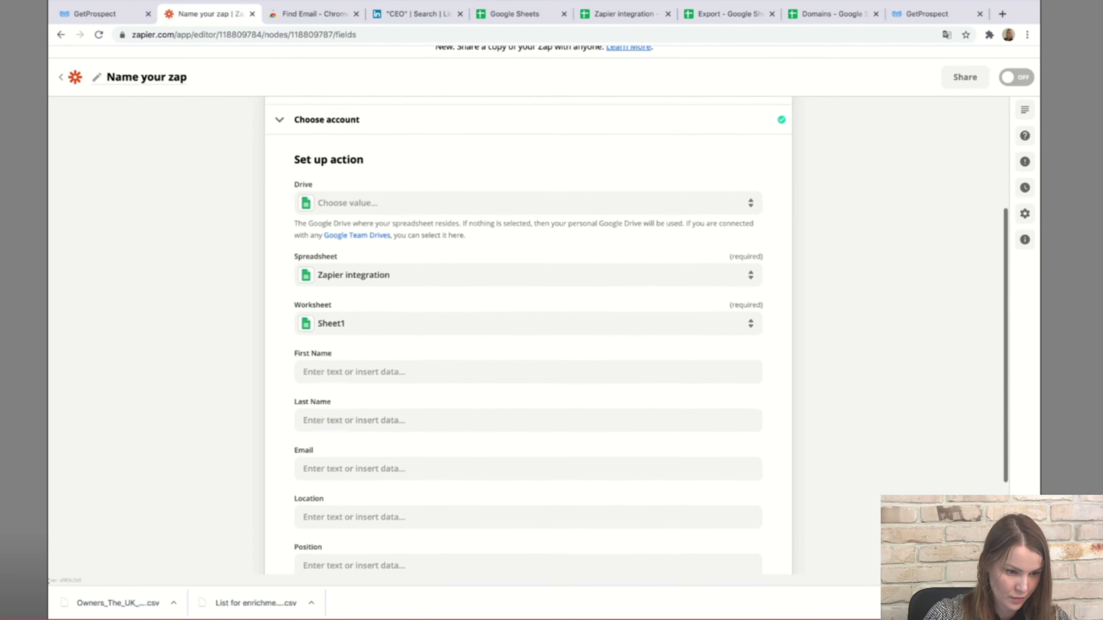
{"action": "scroll", "coordinate": [528, 571], "scroll_direction": "down", "scroll_amount": 3}
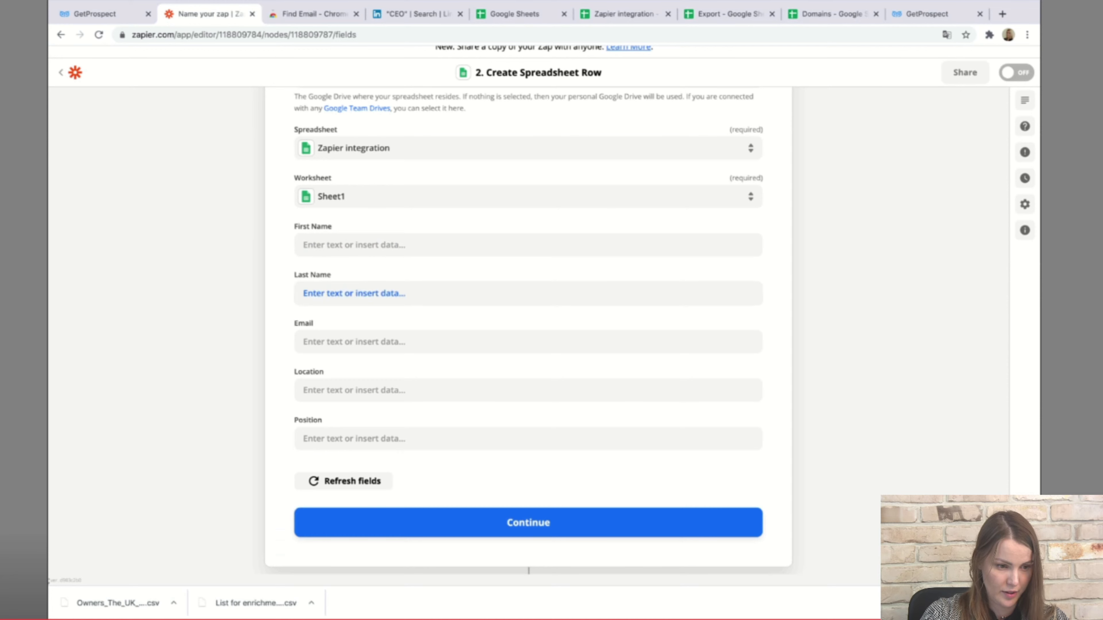
Map the contact's First Name into the First Name column.
{"action": "key", "text": "Tab"}
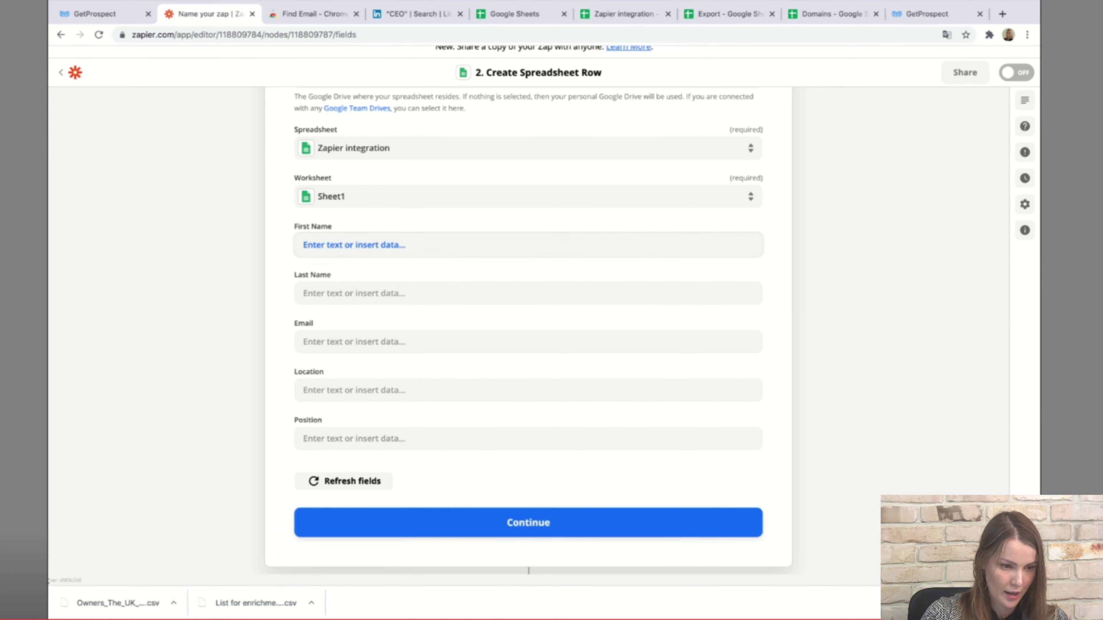
{"action": "left_click", "coordinate": [354, 245]}
{"action": "key", "text": "Tab"}
{"action": "key", "text": "Tab"}
{"action": "key", "text": "Tab"}
{"action": "key", "text": "Tab"}
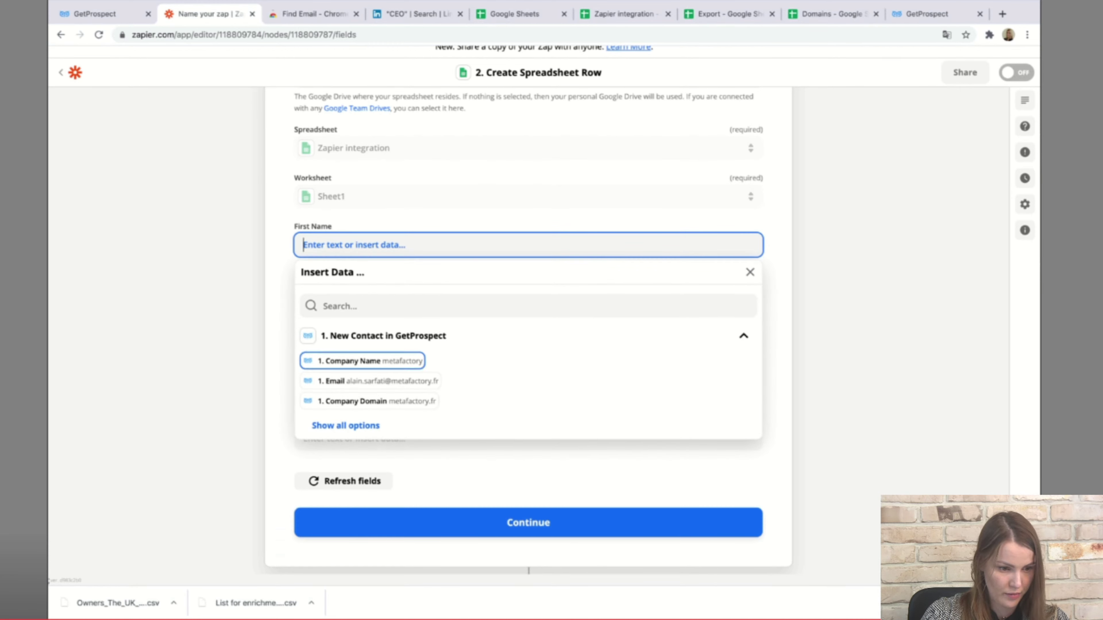
{"action": "key", "text": "Return"}
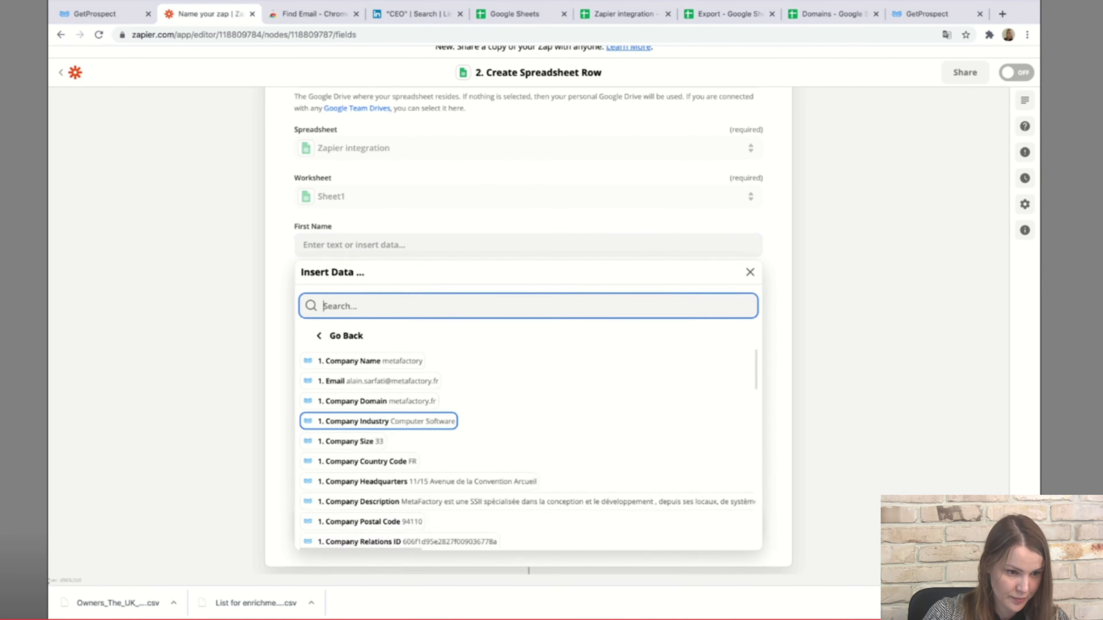
{"action": "key", "text": "Down"}
{"action": "key", "text": "Down"}
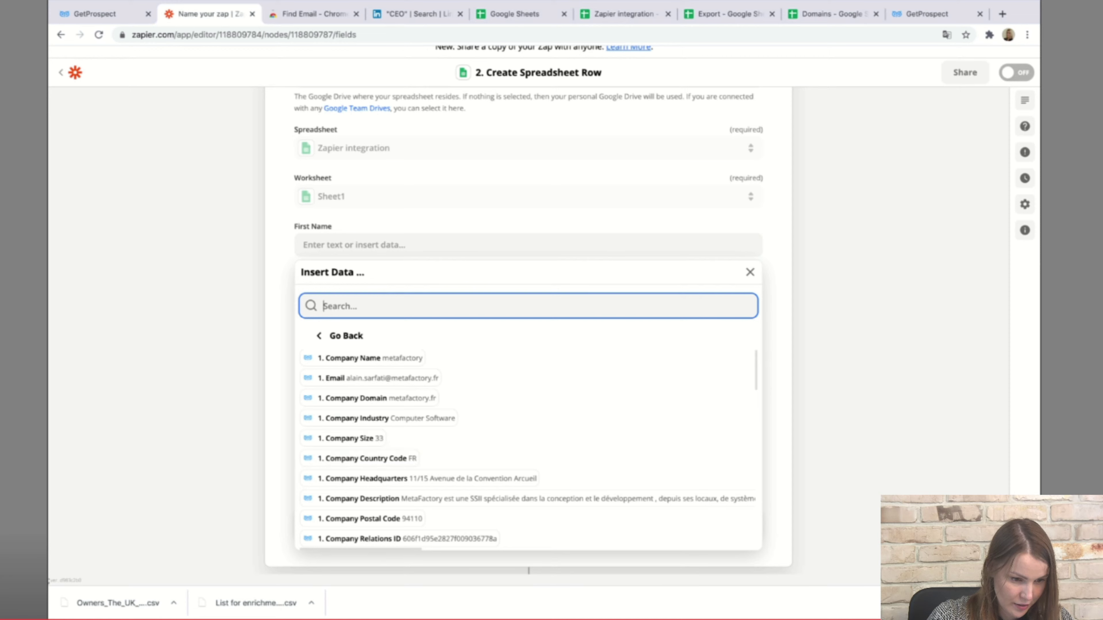
{"action": "type", "text": "firs"}
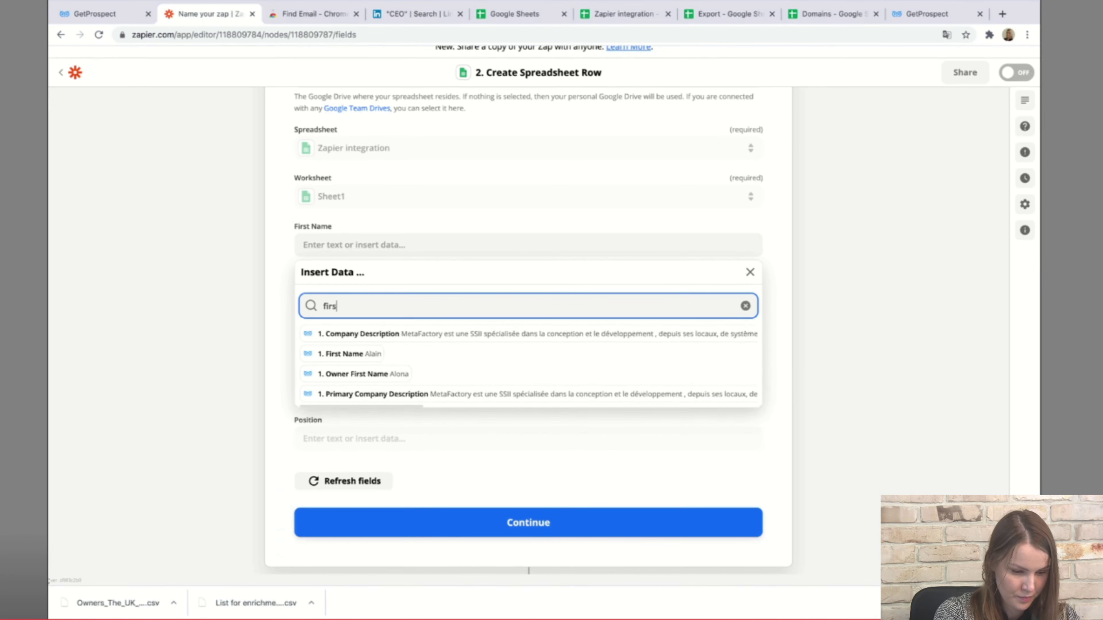
{"action": "key", "text": "Down"}
{"action": "key", "text": "Down"}
{"action": "key", "text": "Return"}
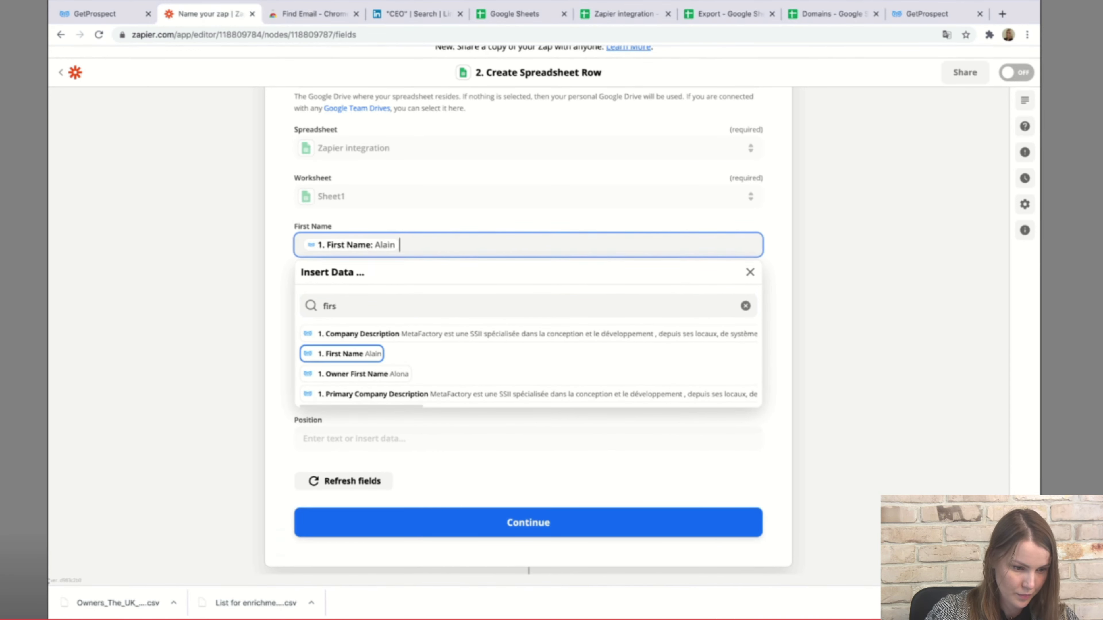
{"action": "key", "text": "Escape"}
Map the contact's Last Name into the Last Name column, removing the stray typed text.
{"action": "key", "text": "Tab"}
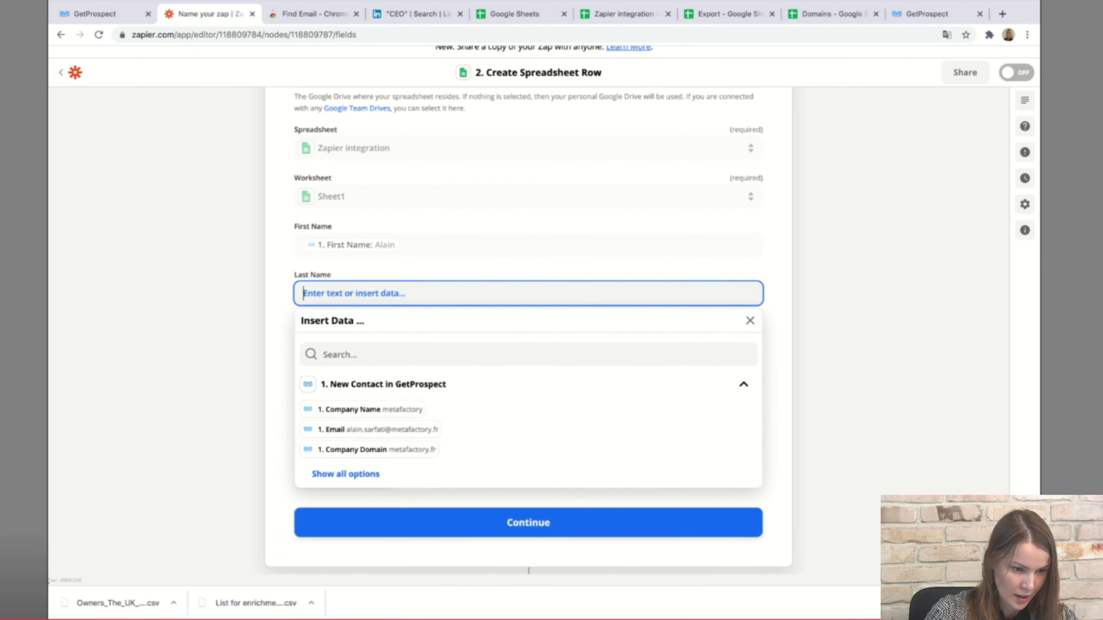
{"action": "type", "text": "last name"}
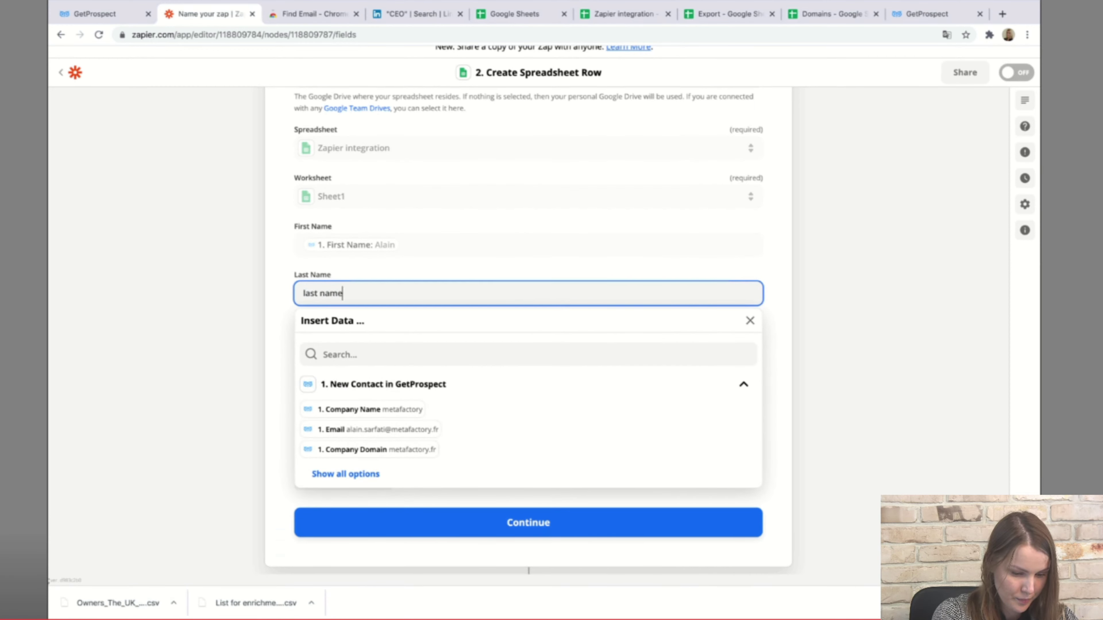
{"action": "key", "text": "Up"}
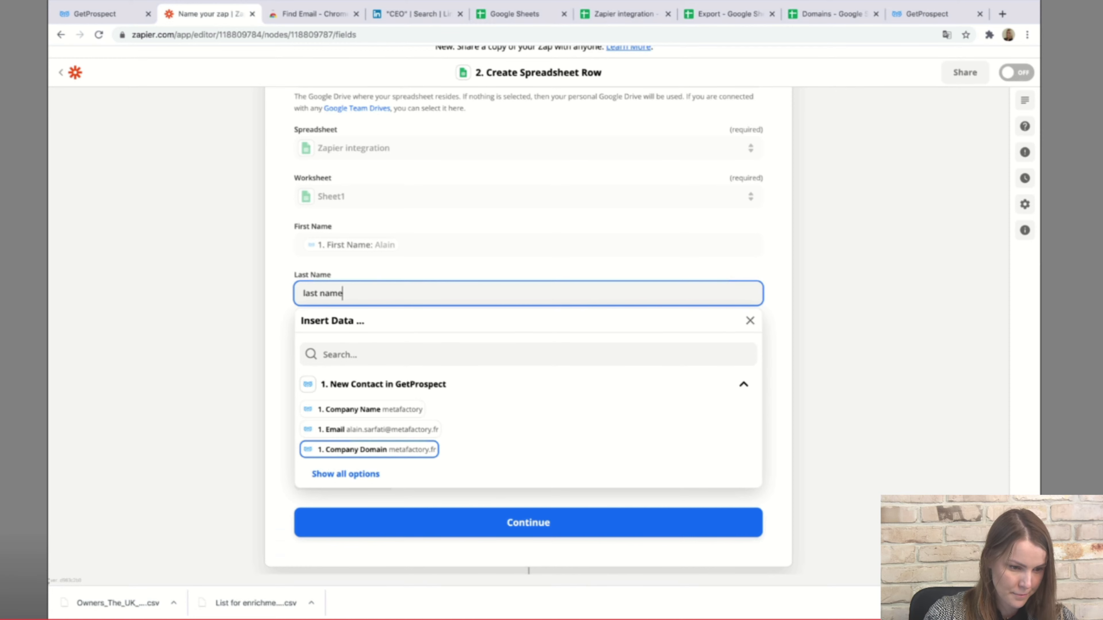
{"action": "key", "text": "Down"}
{"action": "key", "text": "Down"}
{"action": "key", "text": "Up"}
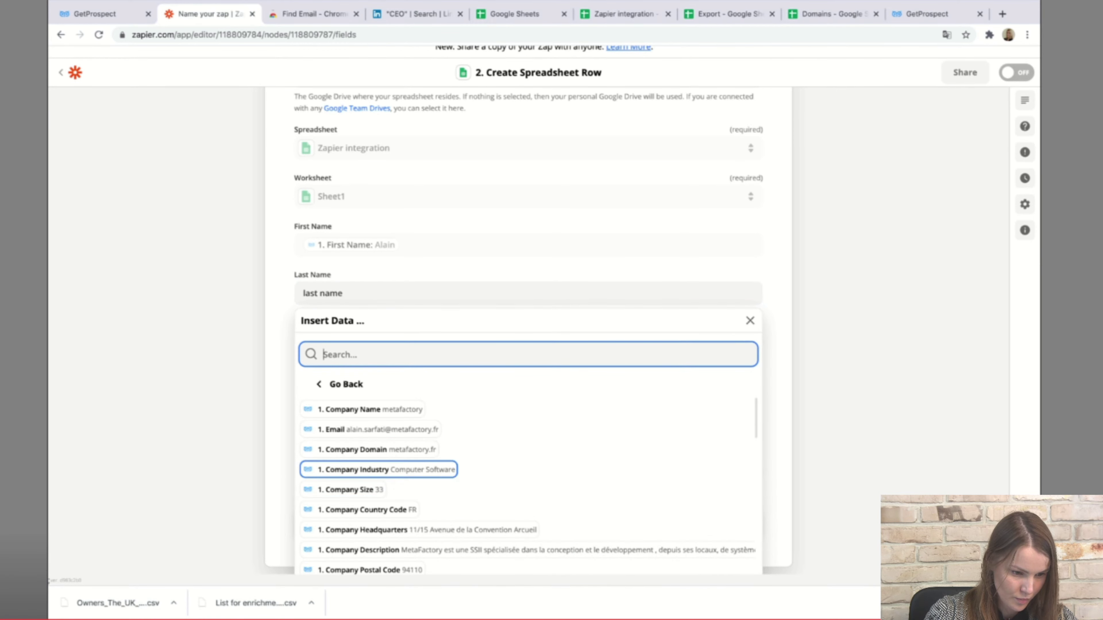
{"action": "key", "text": "Down"}
{"action": "key", "text": "Down"}
{"action": "scroll", "coordinate": [527, 486], "scroll_direction": "up", "scroll_amount": 1}
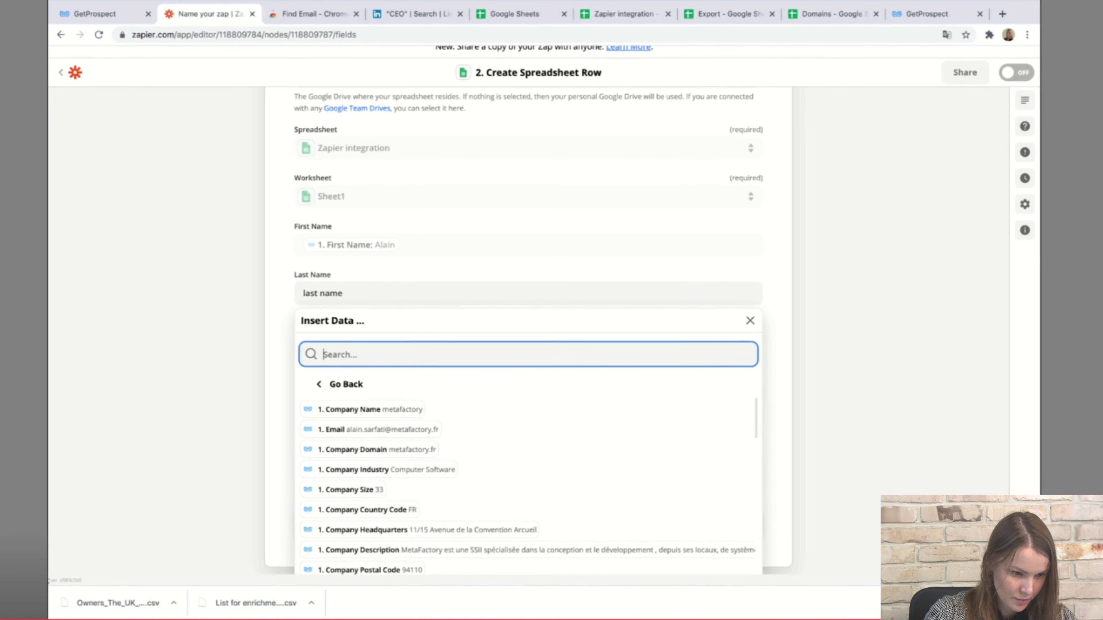
{"action": "type", "text": "last"}
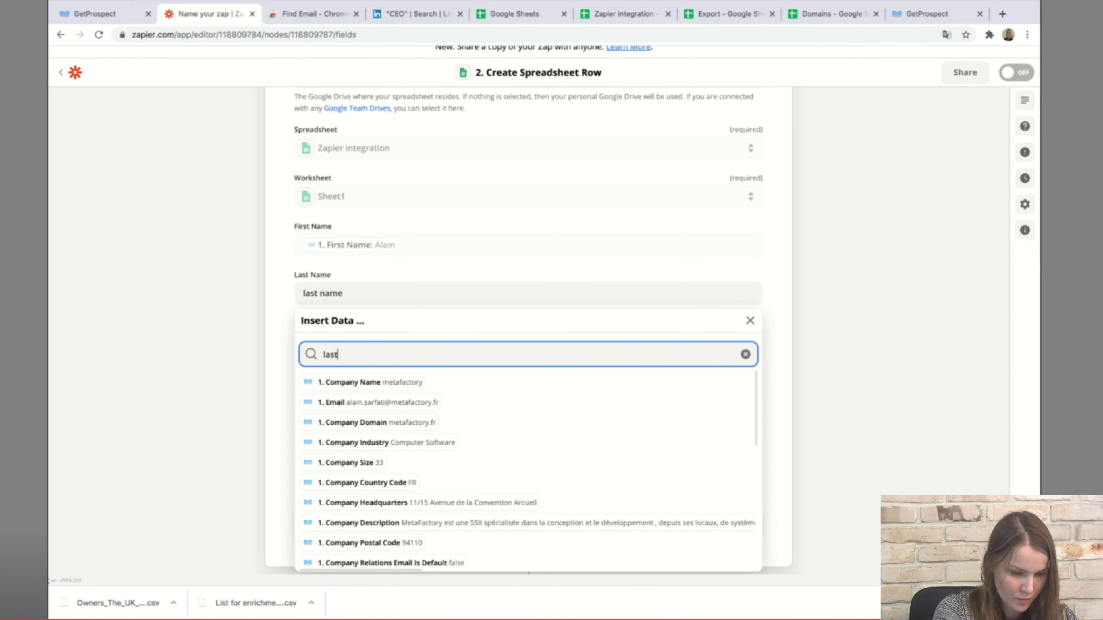
{"action": "type", "text": " name"}
{"action": "key", "text": "Down"}
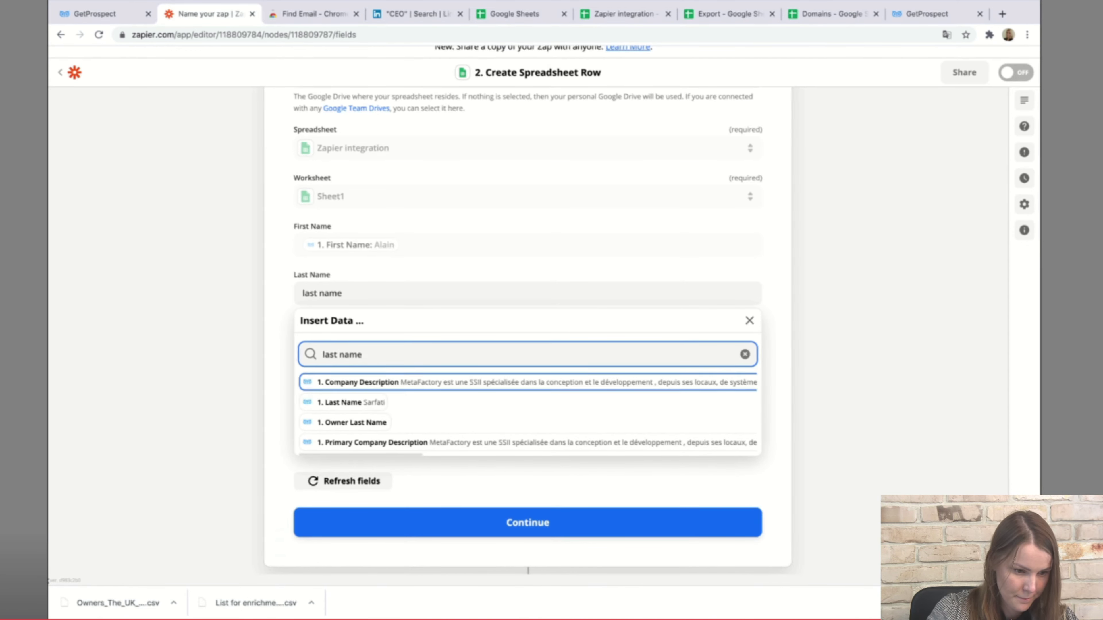
{"action": "key", "text": "Down"}
{"action": "key", "text": "Return"}
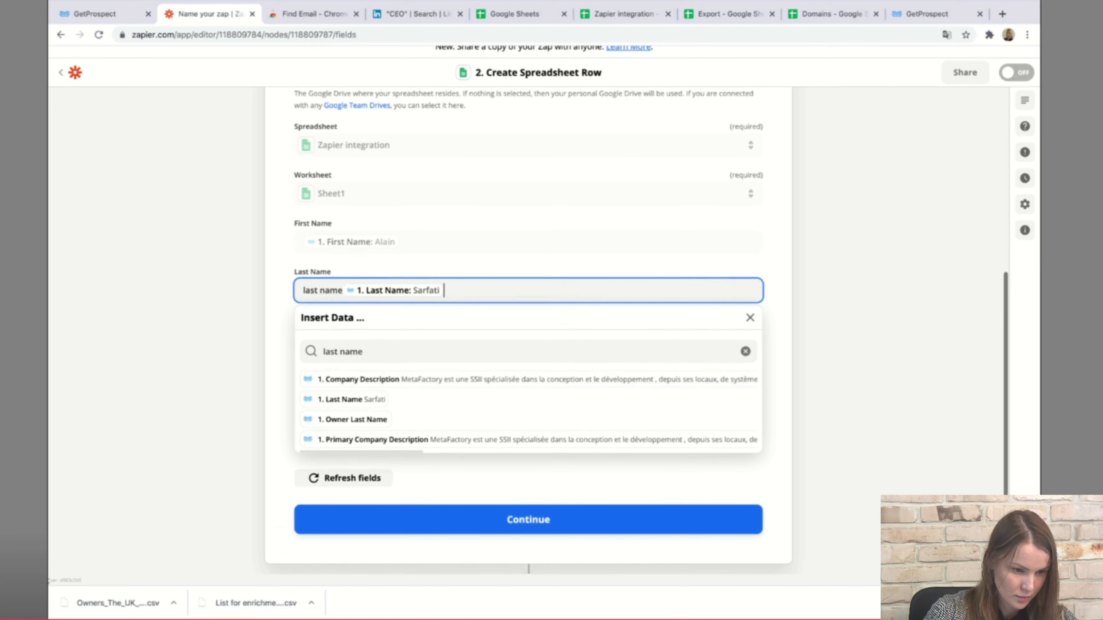
{"action": "key", "text": "Escape"}
{"action": "left_click", "coordinate": [337, 290]}
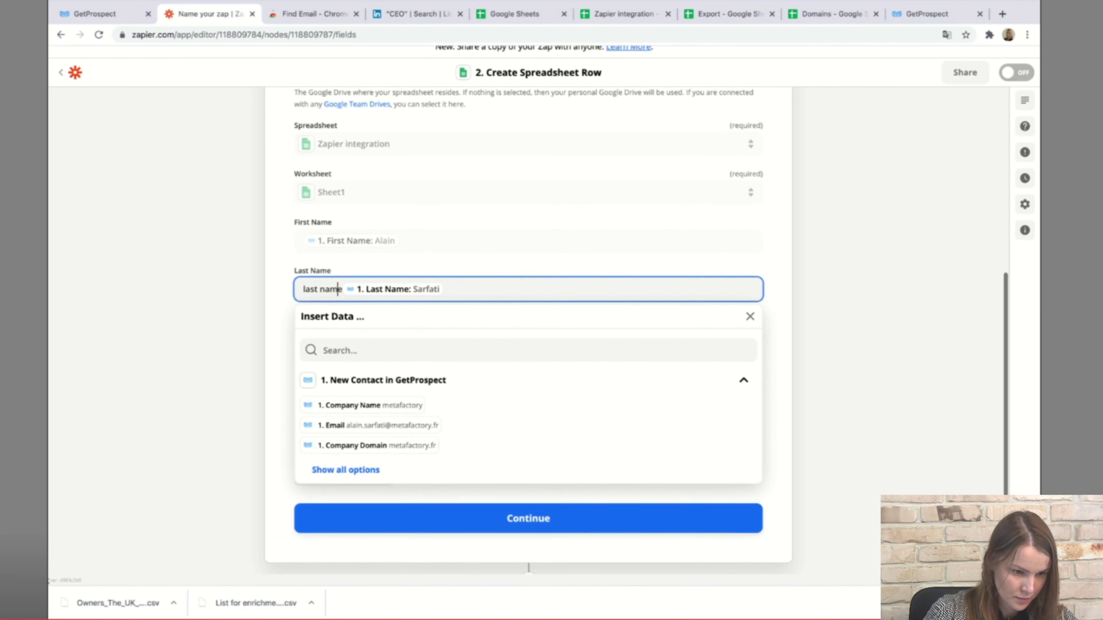
{"action": "left_click_drag", "start_coordinate": [342, 290], "coordinate": [303, 290]}
{"action": "key", "text": "BackSpace"}
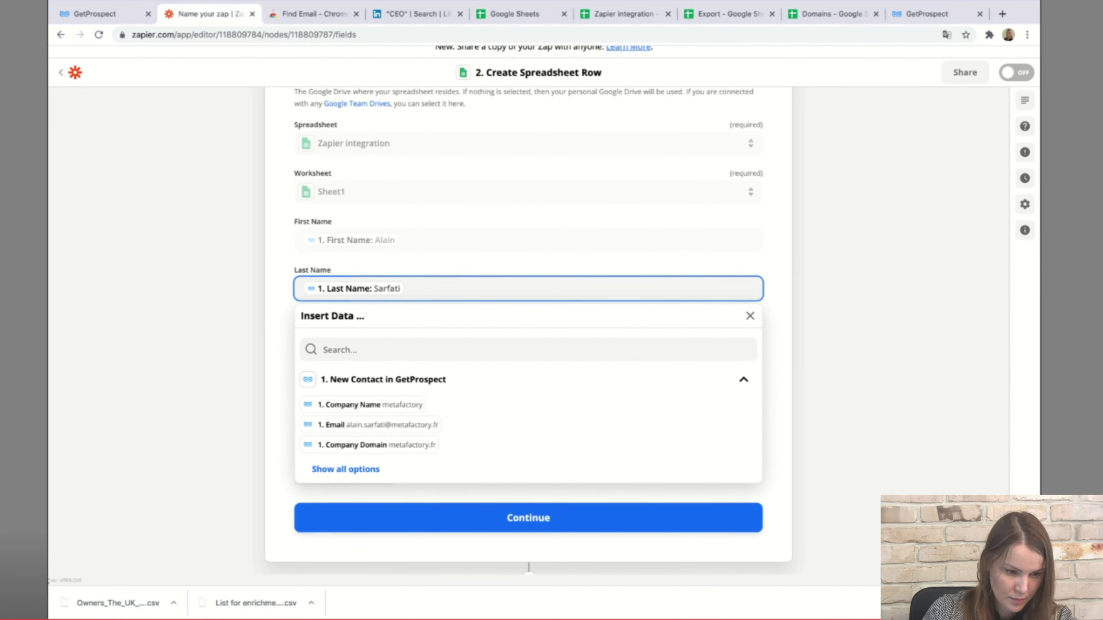
{"action": "key", "text": "Escape"}
Map the contact's Email and Location into the Email and Location columns.
{"action": "left_click", "coordinate": [354, 336]}
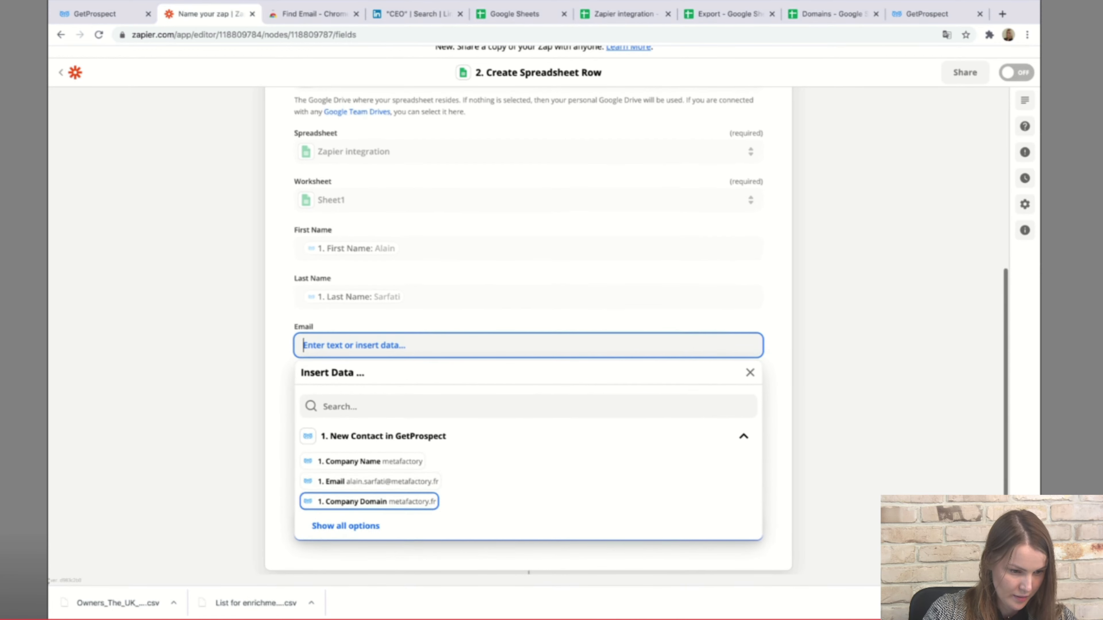
{"action": "left_click", "coordinate": [371, 473]}
{"action": "key", "text": "Escape"}
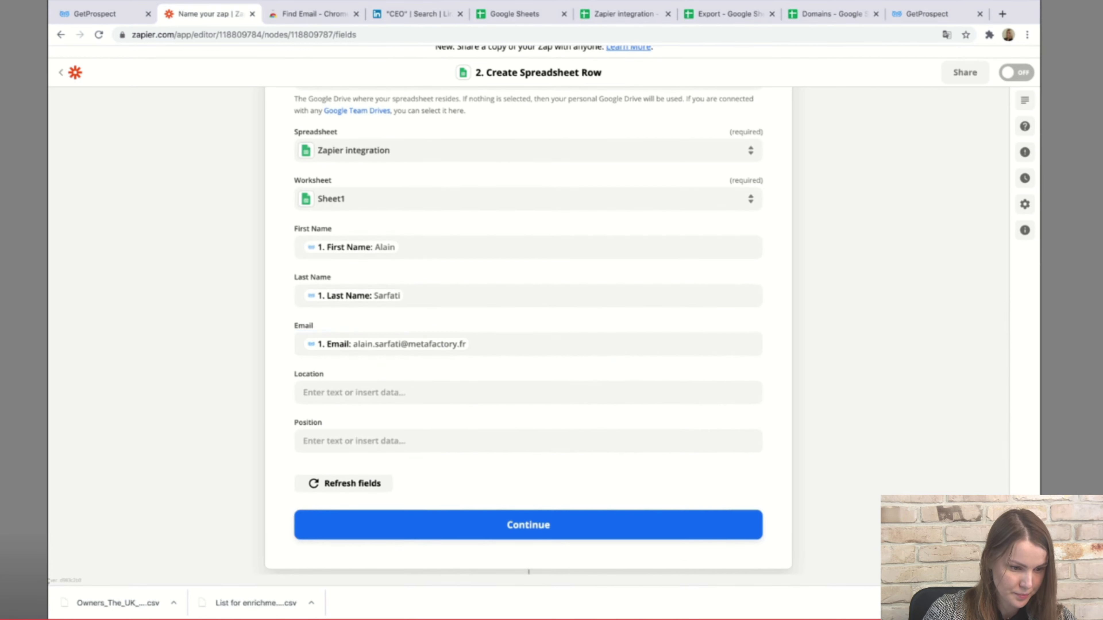
{"action": "left_click", "coordinate": [528, 391]}
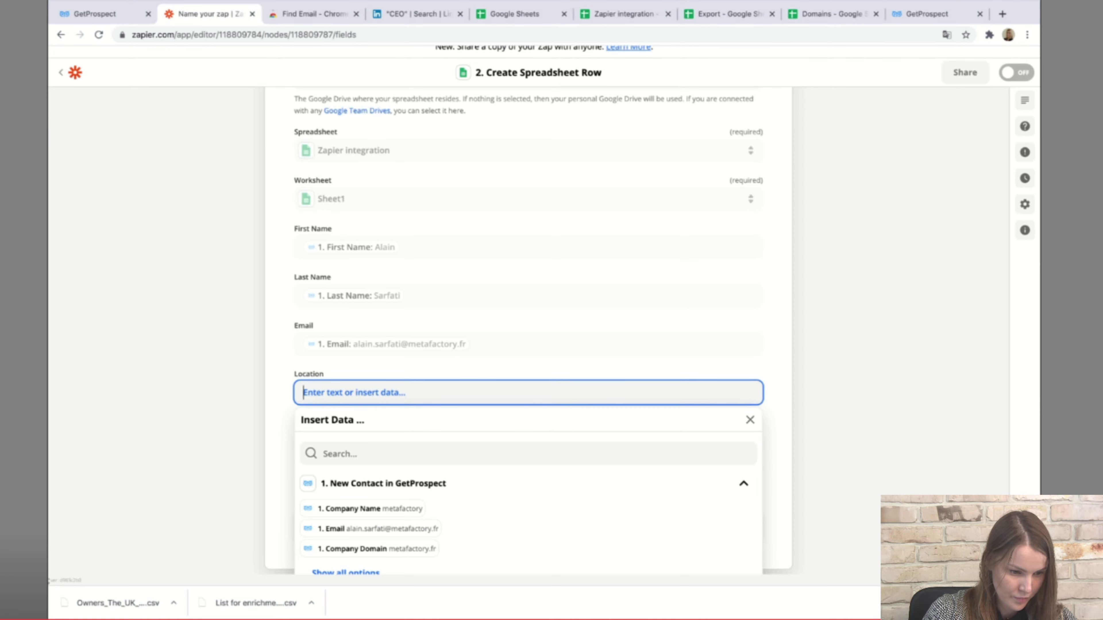
{"action": "type", "text": "location"}
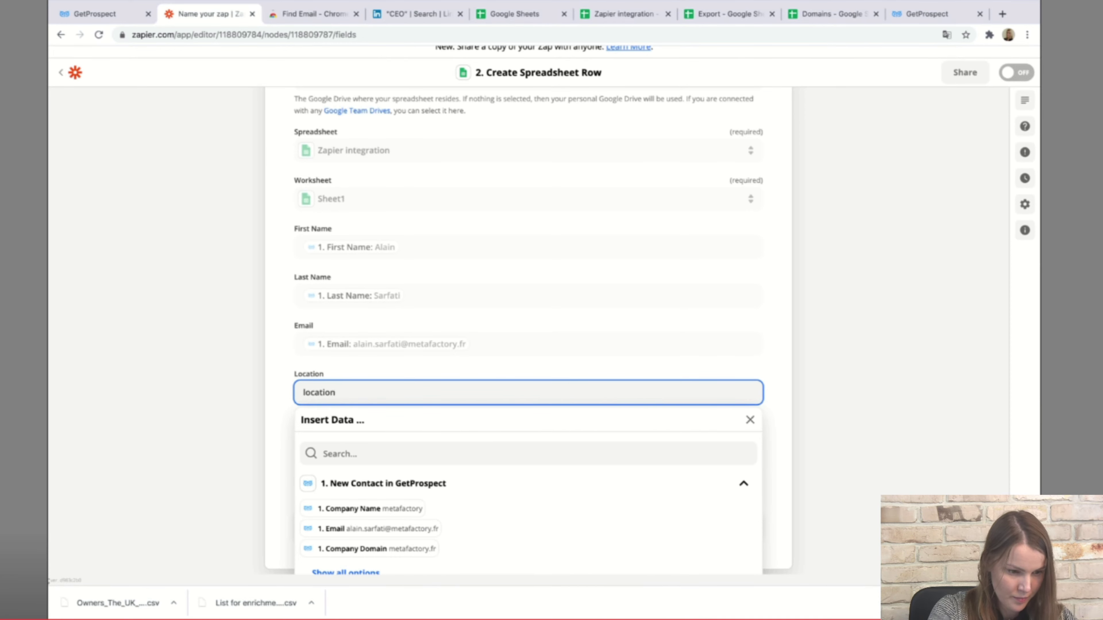
{"action": "scroll", "coordinate": [528, 391], "scroll_direction": "down", "scroll_amount": 1}
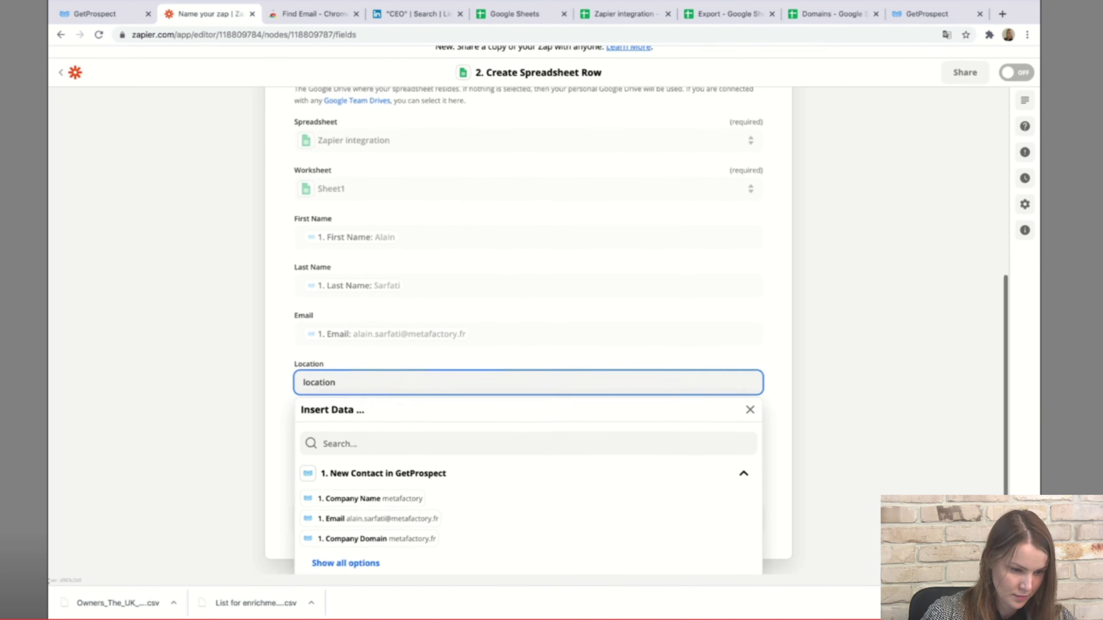
{"action": "left_click", "coordinate": [345, 540]}
{"action": "scroll", "coordinate": [528, 520], "scroll_direction": "down", "scroll_amount": 5}
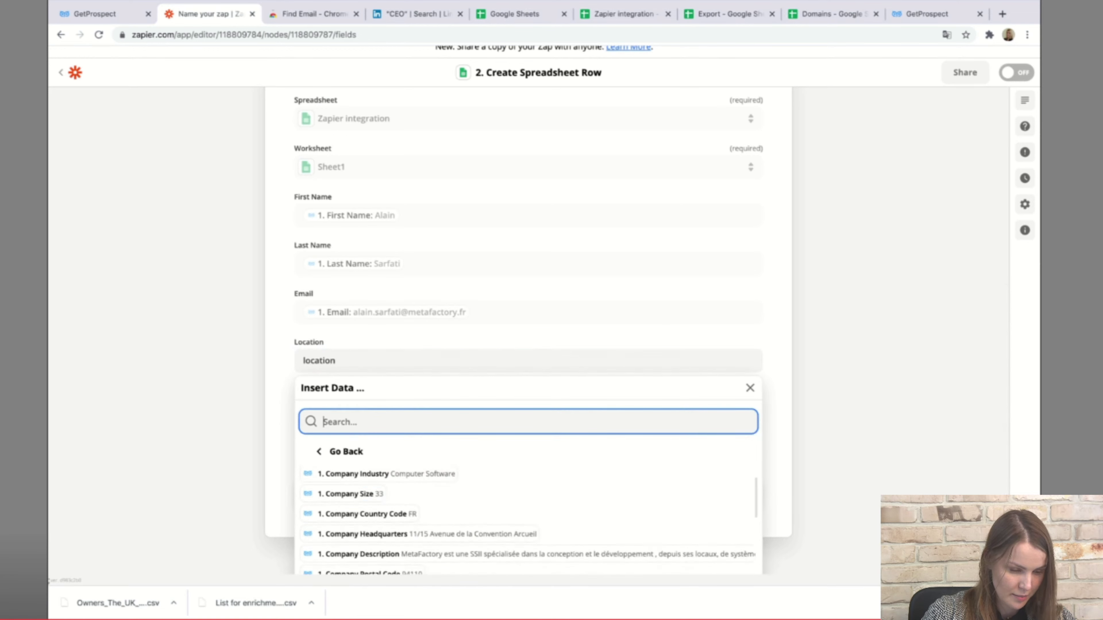
{"action": "scroll", "coordinate": [528, 519], "scroll_direction": "down", "scroll_amount": 3}
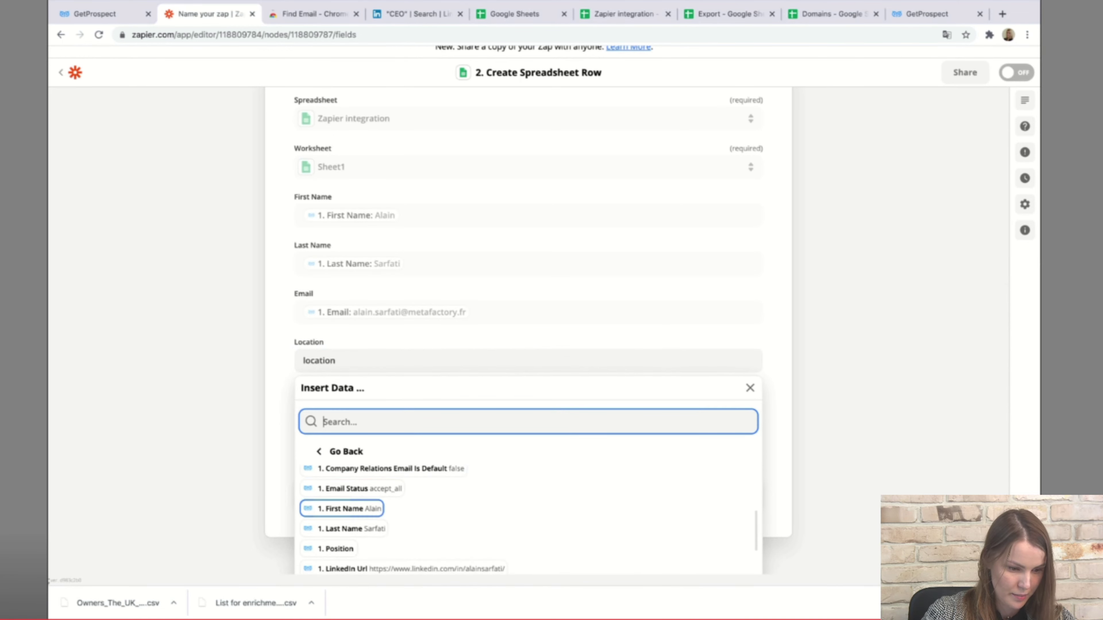
{"action": "scroll", "coordinate": [528, 520], "scroll_direction": "down", "scroll_amount": 3}
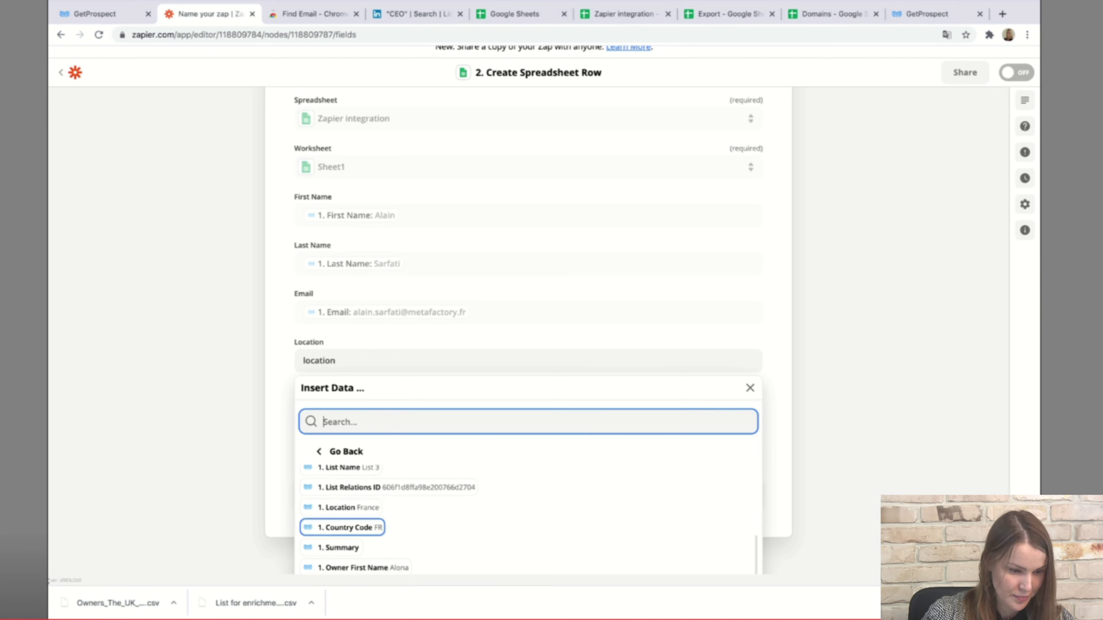
{"action": "left_click", "coordinate": [340, 507]}
{"action": "key", "text": "Escape"}
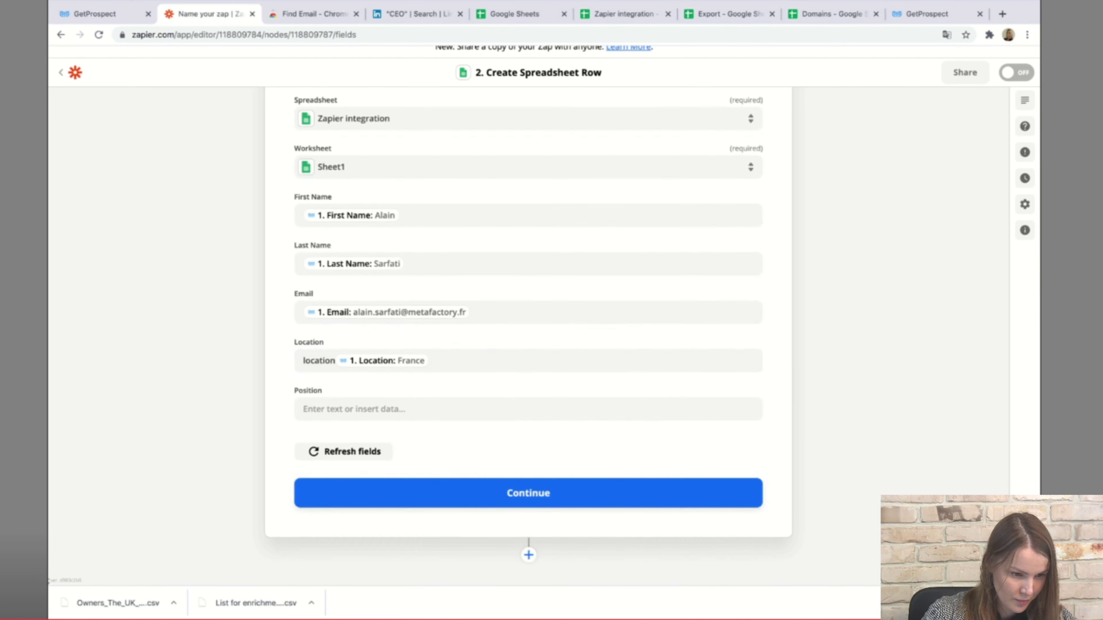
Map the contact's Position into the Position column, clear leftover text, and save the mapping.
{"action": "left_click", "coordinate": [435, 409]}
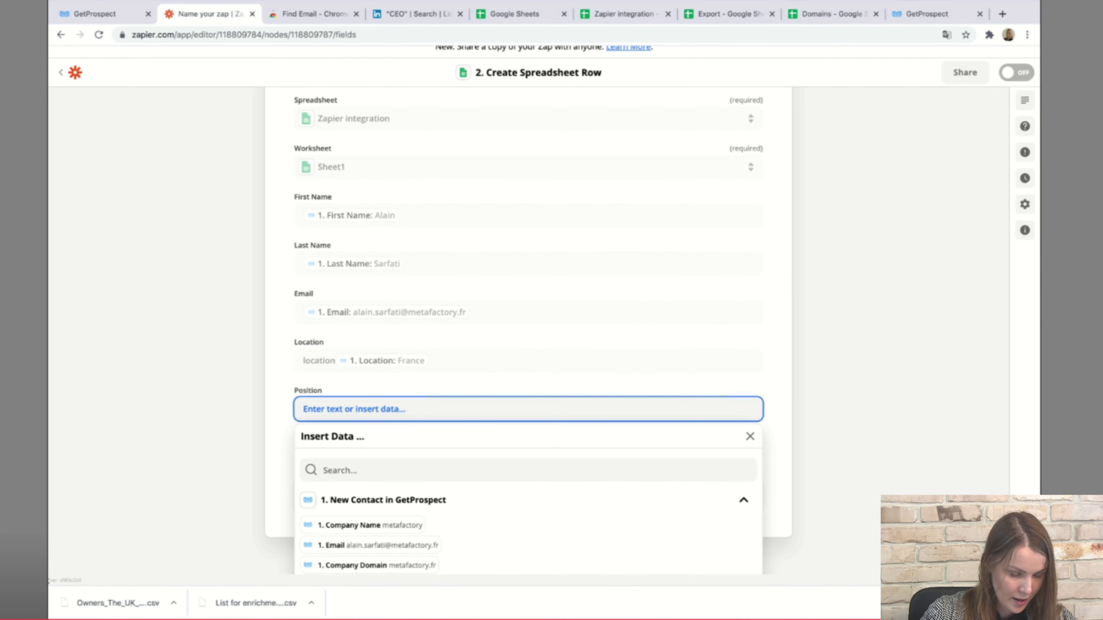
{"action": "type", "text": "posi"}
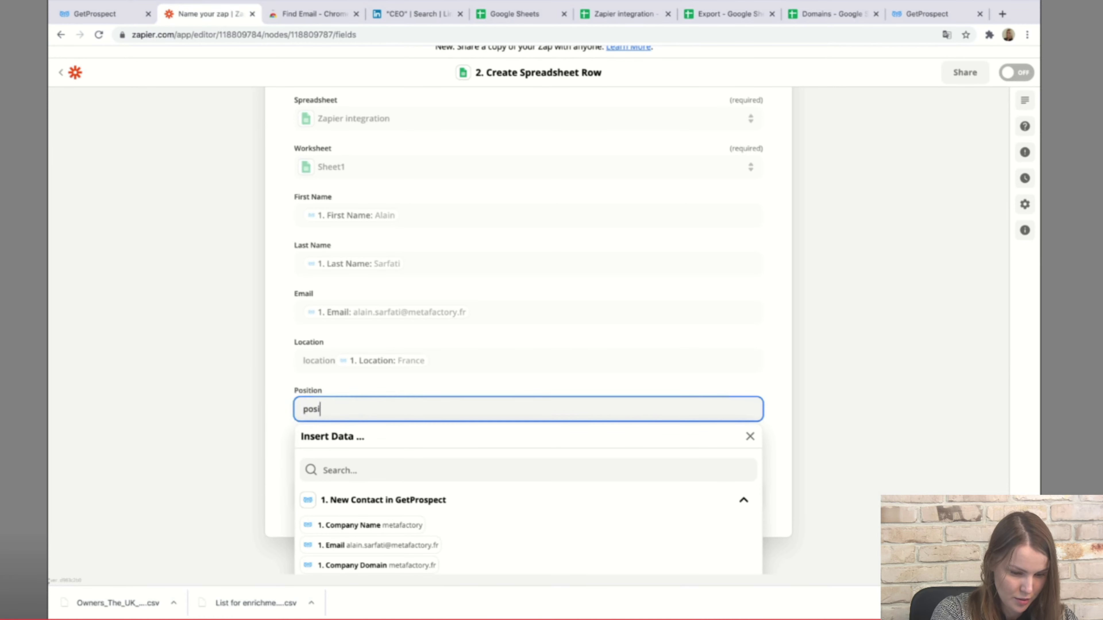
{"action": "type", "text": "t"}
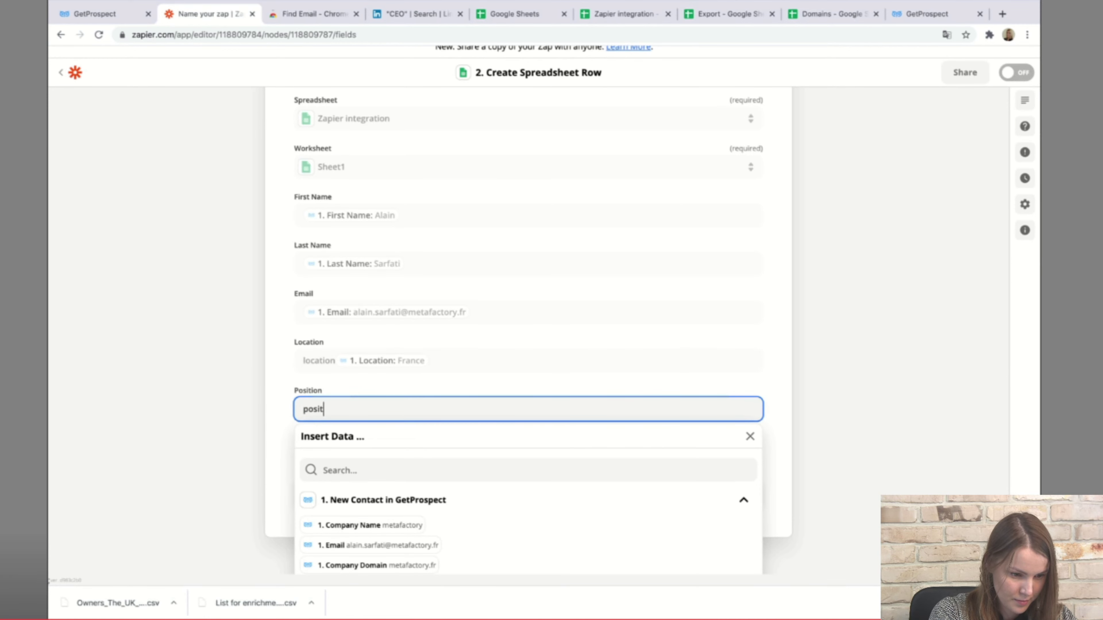
{"action": "scroll", "coordinate": [391, 521], "scroll_direction": "down", "scroll_amount": 1}
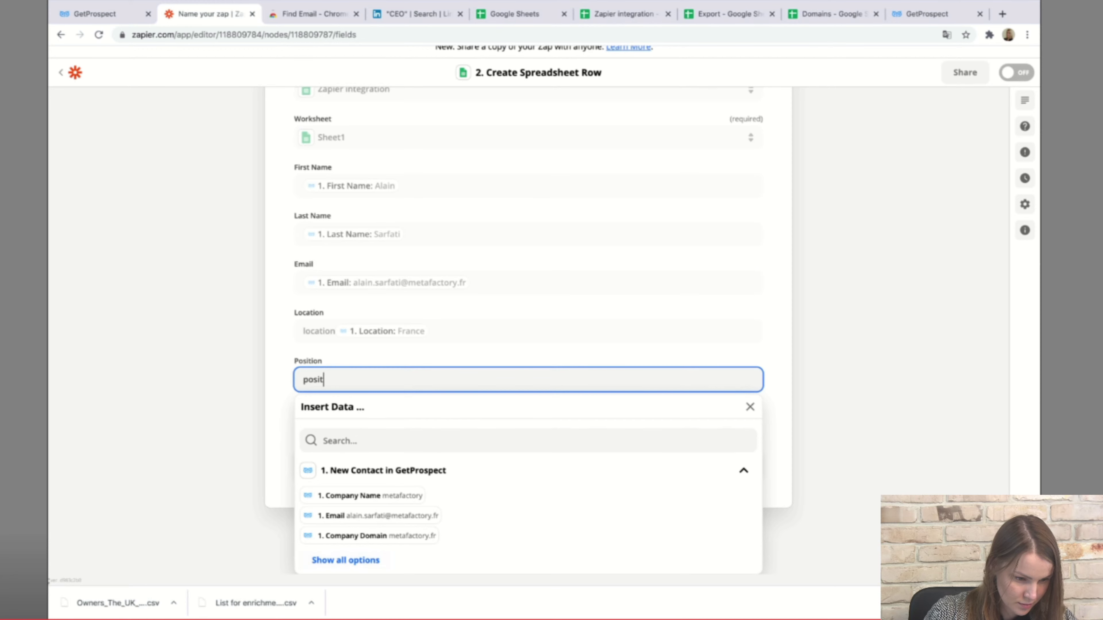
{"action": "left_click", "coordinate": [391, 441]}
{"action": "type", "text": "posi"}
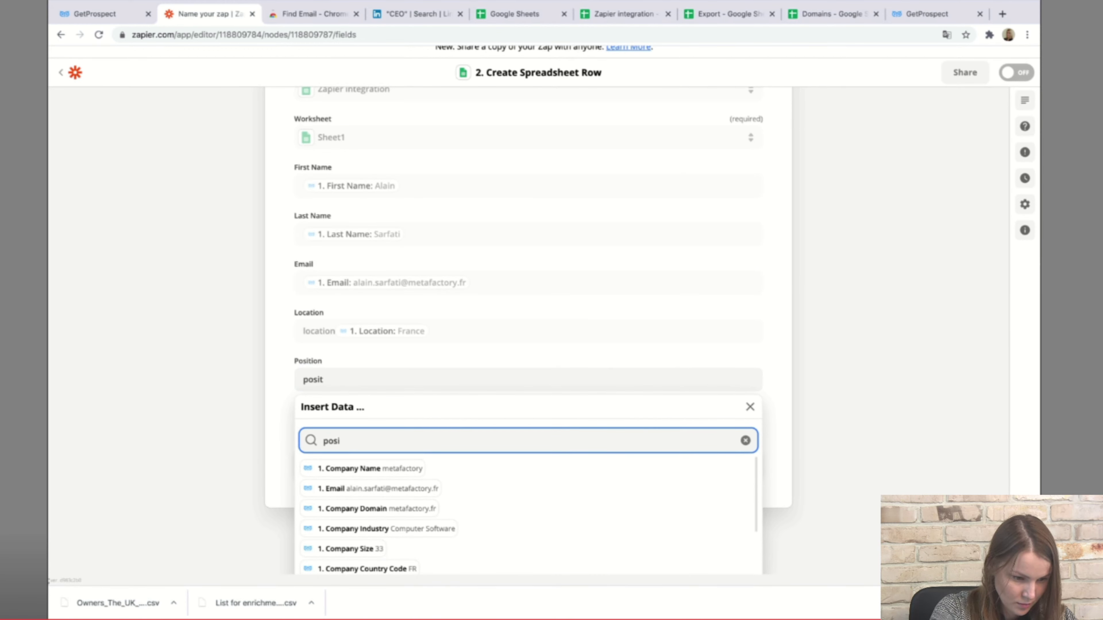
{"action": "key", "text": "Down"}
{"action": "key", "text": "Down"}
{"action": "key", "text": "Down"}
{"action": "key", "text": "Down"}
{"action": "key", "text": "Down"}
{"action": "key", "text": "Down"}
{"action": "key", "text": "Down"}
{"action": "key", "text": "Down"}
{"action": "key", "text": "Down"}
{"action": "key", "text": "Down"}
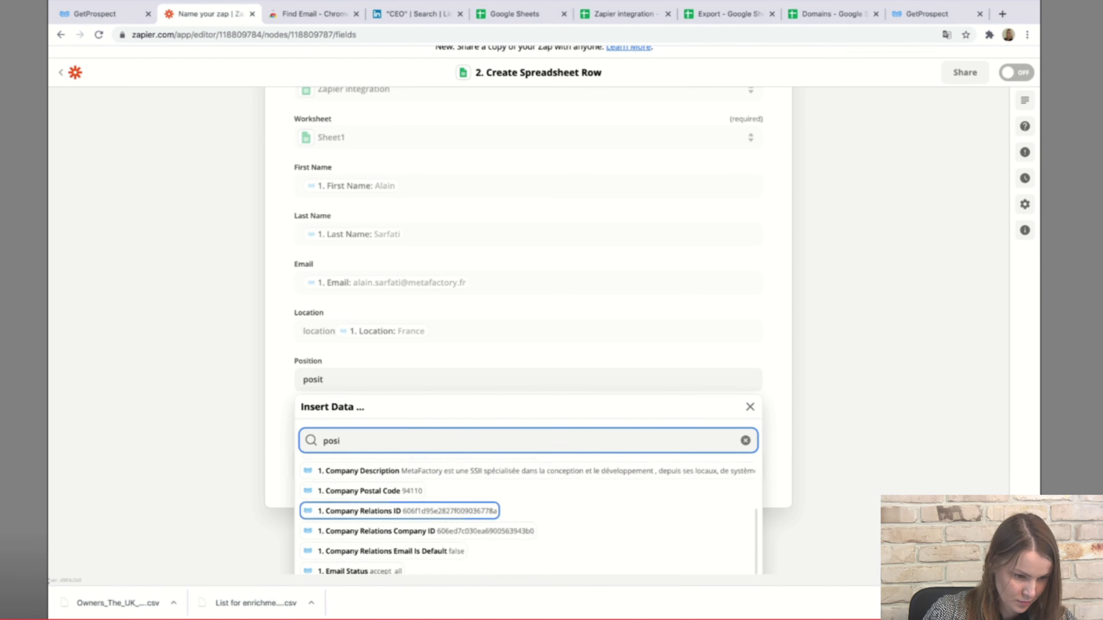
{"action": "key", "text": "Down"}
{"action": "key", "text": "Down"}
{"action": "key", "text": "Down"}
{"action": "key", "text": "Down"}
{"action": "key", "text": "Down"}
{"action": "key", "text": "Return"}
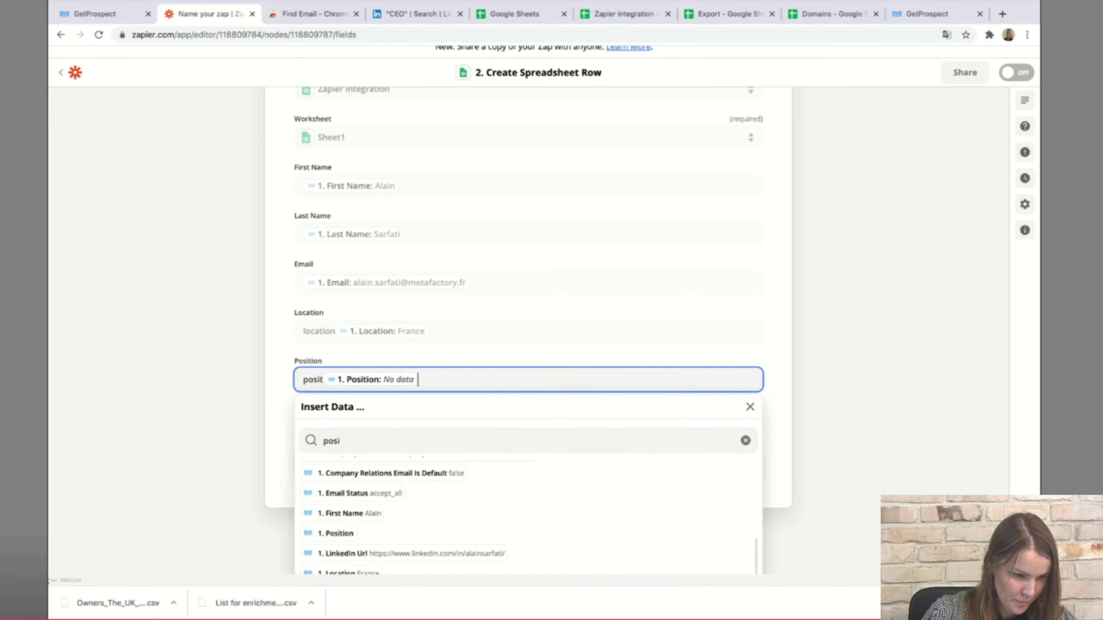
{"action": "key", "text": "Left"}
{"action": "key", "text": "Left"}
{"action": "key", "text": "shift+Home"}
{"action": "key", "text": "BackSpace"}
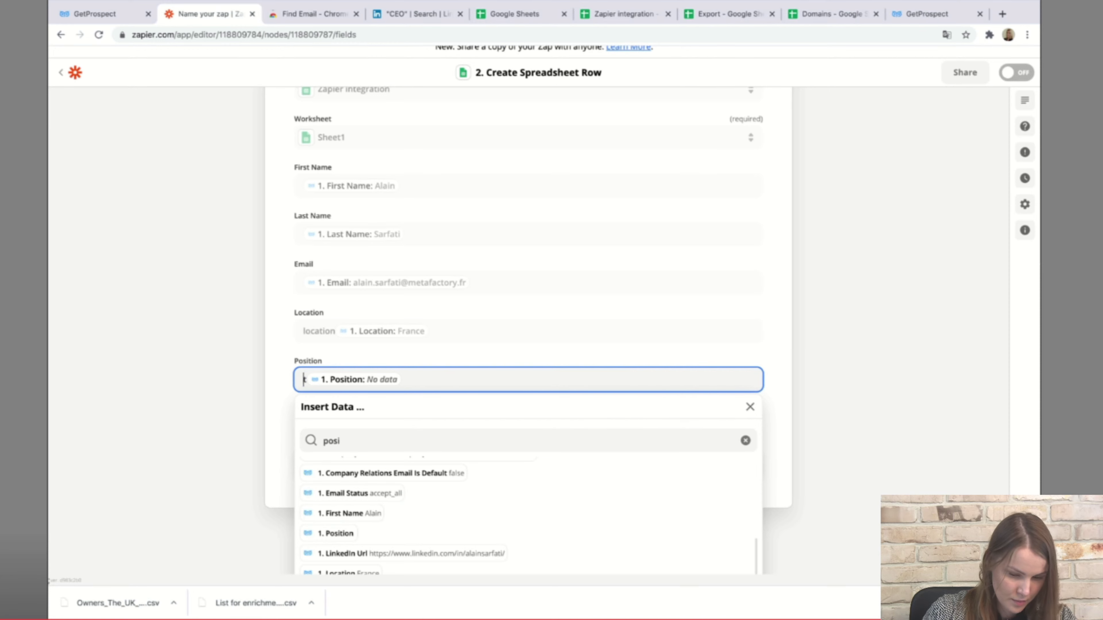
{"action": "key", "text": "Escape"}
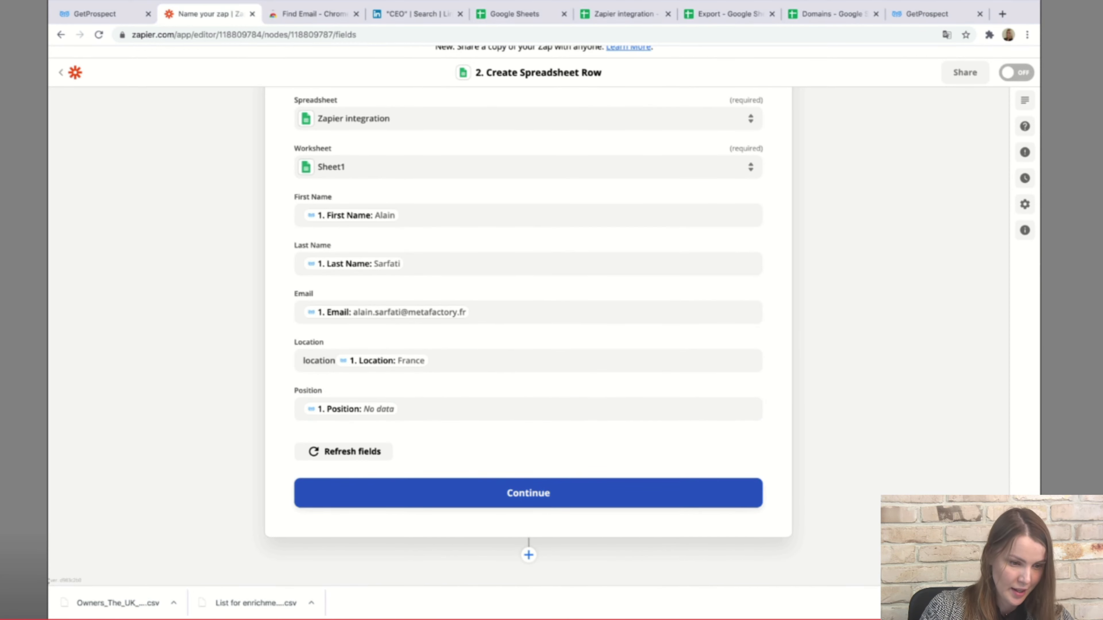
{"action": "left_click", "coordinate": [528, 493]}
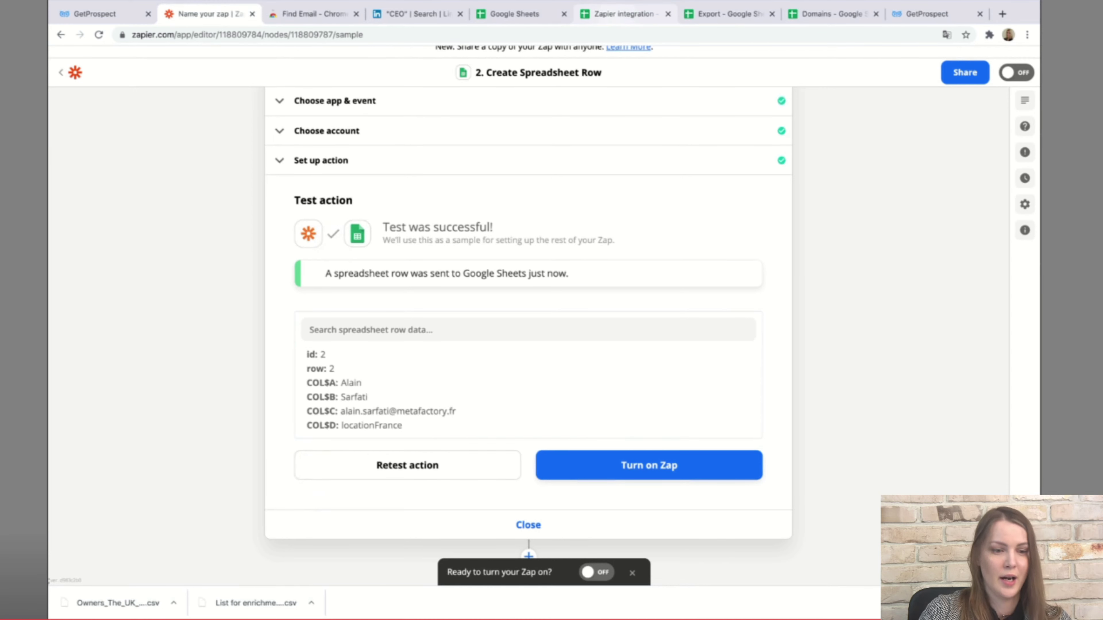
Verify the test row in the Zapier integration sheet, then turn the zap on.
{"action": "left_click", "coordinate": [624, 14]}
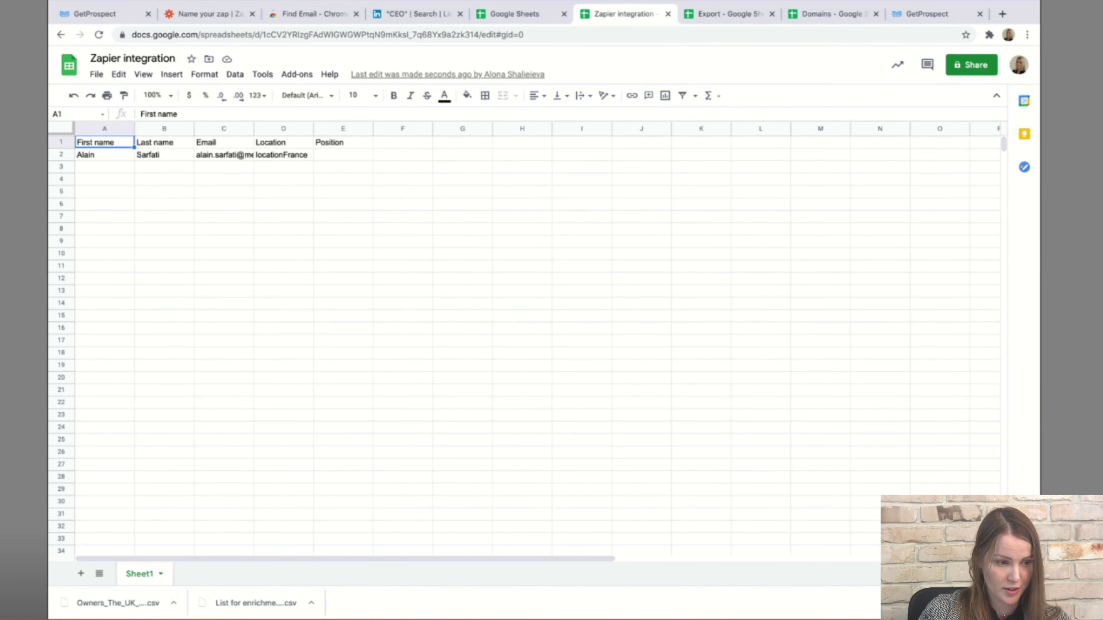
{"action": "left_click", "coordinate": [209, 13]}
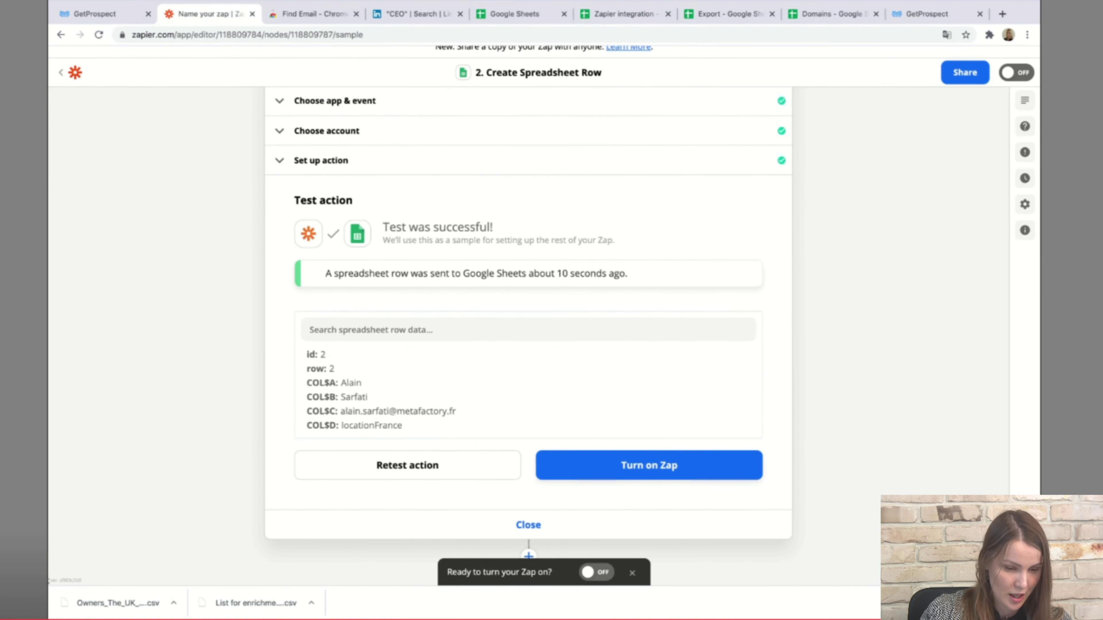
{"action": "left_click", "coordinate": [649, 465]}
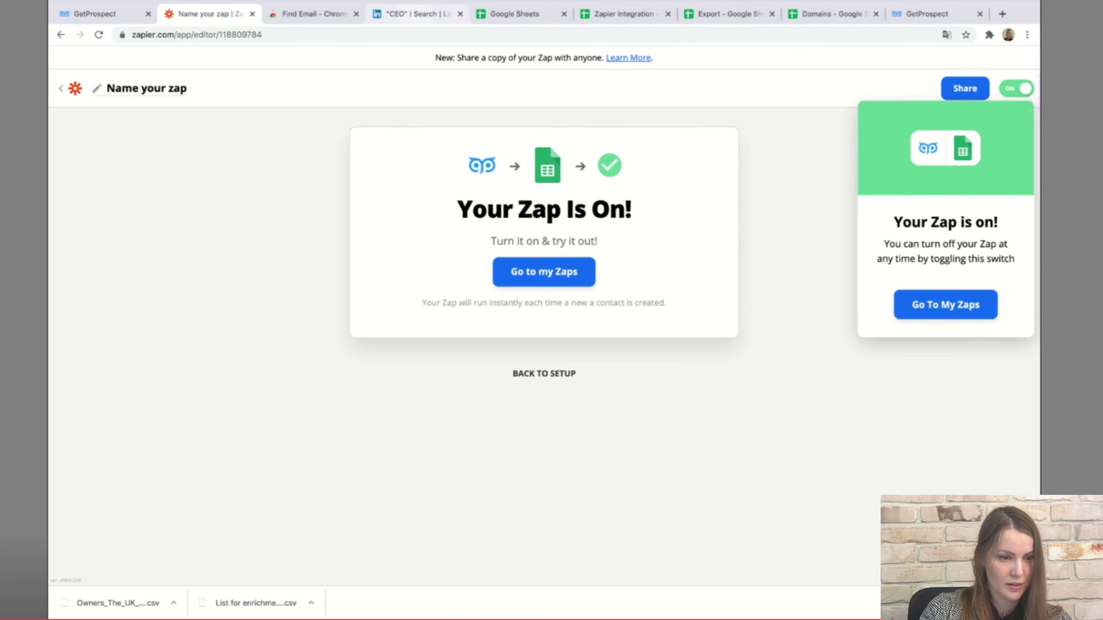
{"action": "left_click", "coordinate": [415, 13]}
Save page 4's nine LinkedIn CEO profiles as prospects and check the Zapier integration sheet.
{"action": "scroll", "coordinate": [441, 348], "scroll_direction": "down", "scroll_amount": 10}
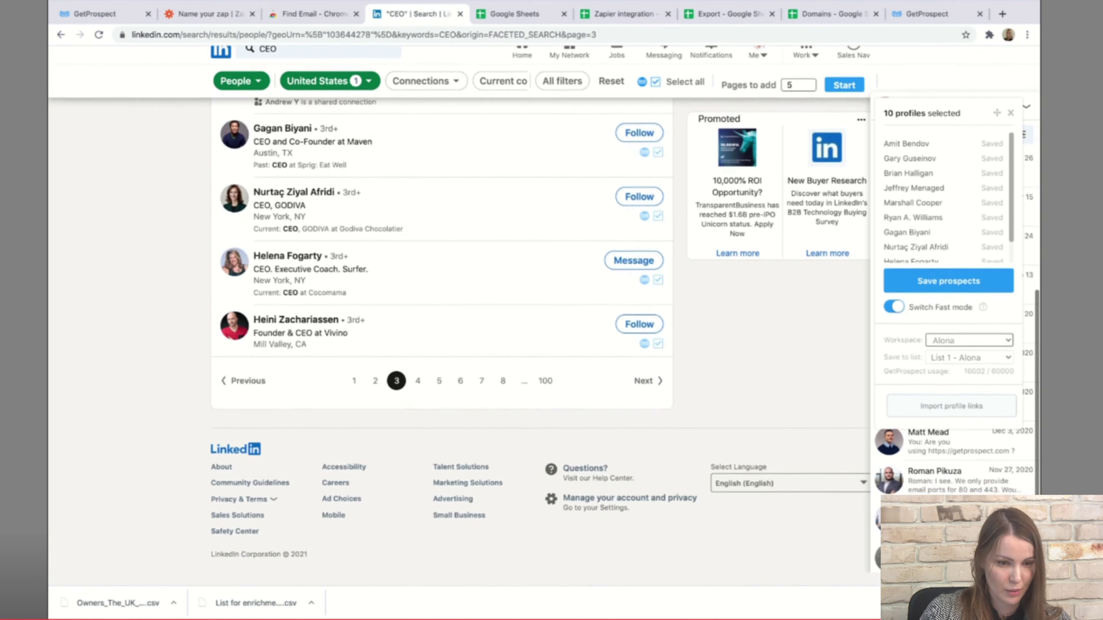
{"action": "left_click", "coordinate": [418, 393]}
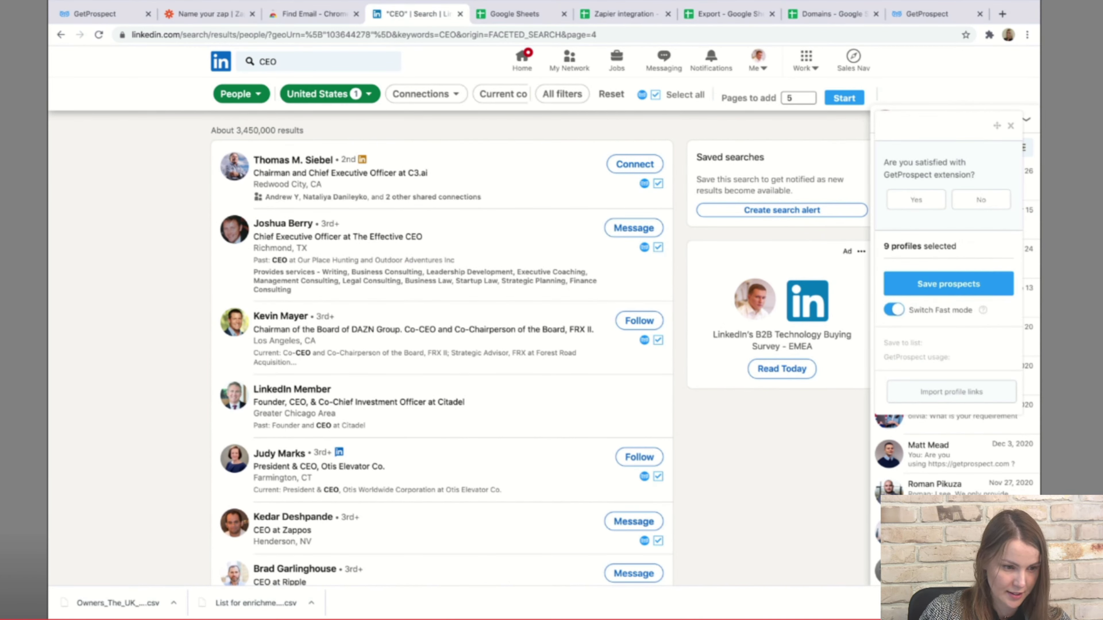
{"action": "left_click", "coordinate": [948, 284]}
{"action": "mouse_move", "coordinate": [983, 440]}
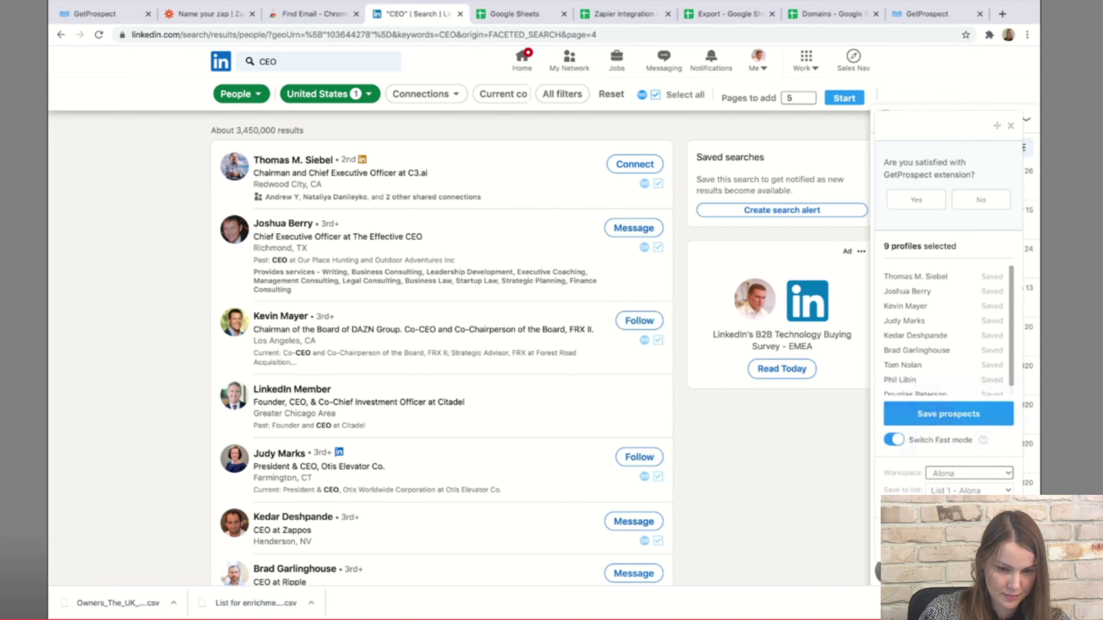
{"action": "scroll", "coordinate": [947, 330], "scroll_direction": "down", "scroll_amount": 10}
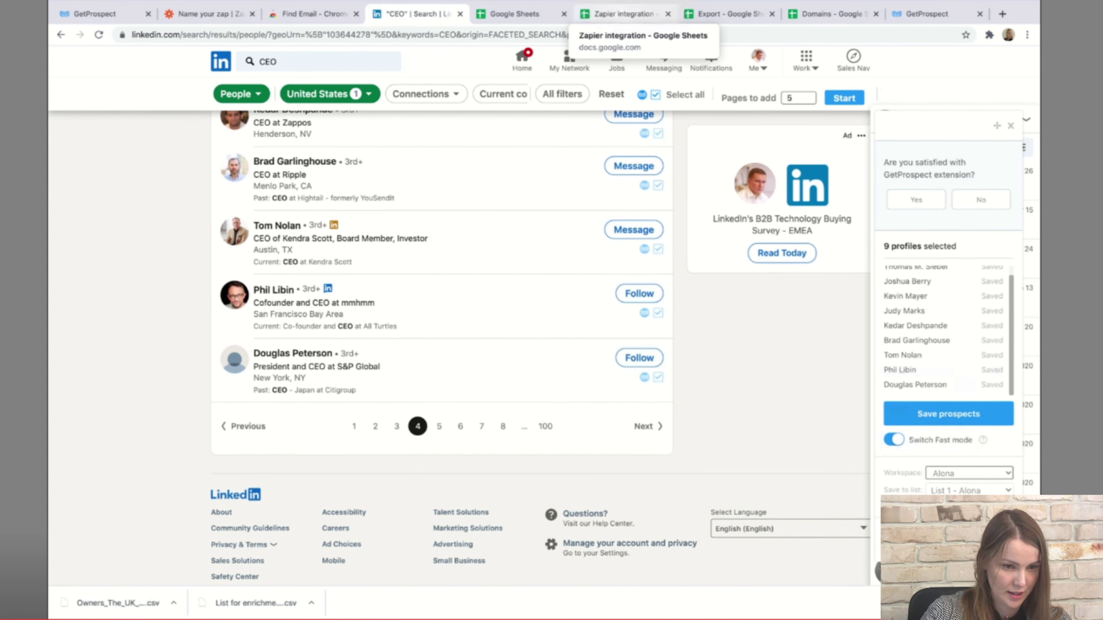
{"action": "left_click", "coordinate": [624, 13]}
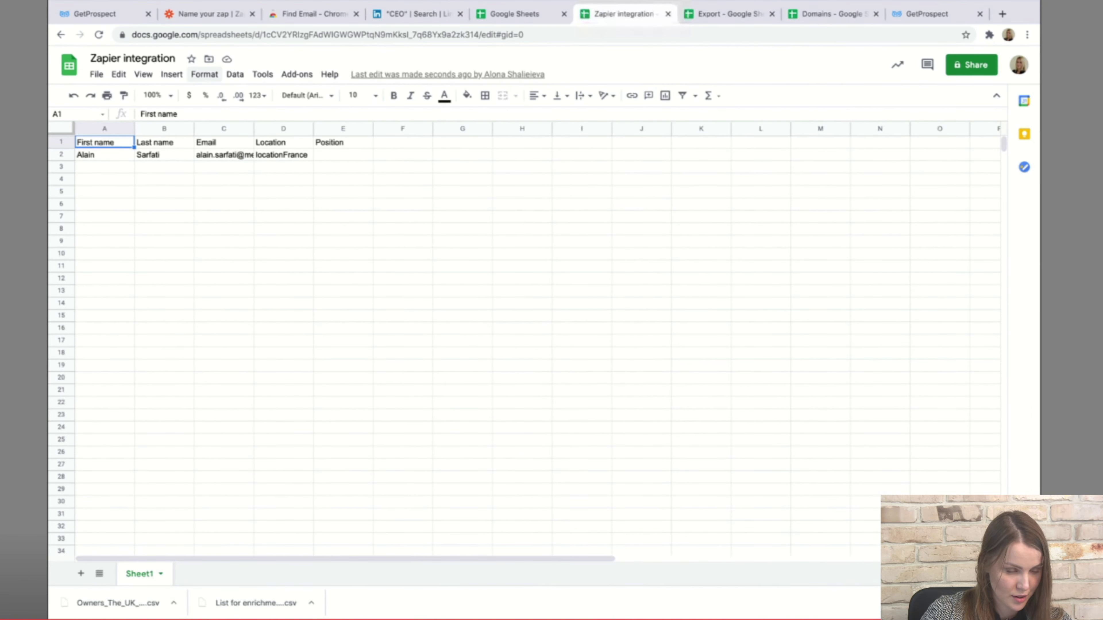
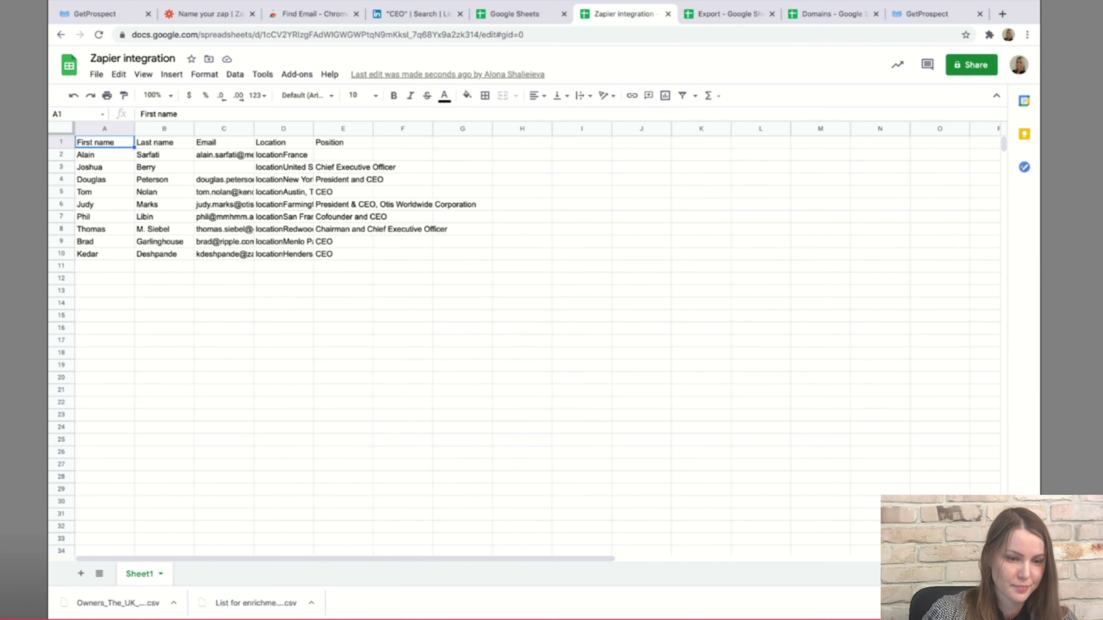
Switch from the Zapier integration sheet to GetProspect's Integrations settings, filtered to Google apps.
{"action": "key", "text": "ctrl+shift+Page_Up"}
Review the Owners, the UK contact list and its recent export notifications.
{"action": "key", "text": "super+1"}
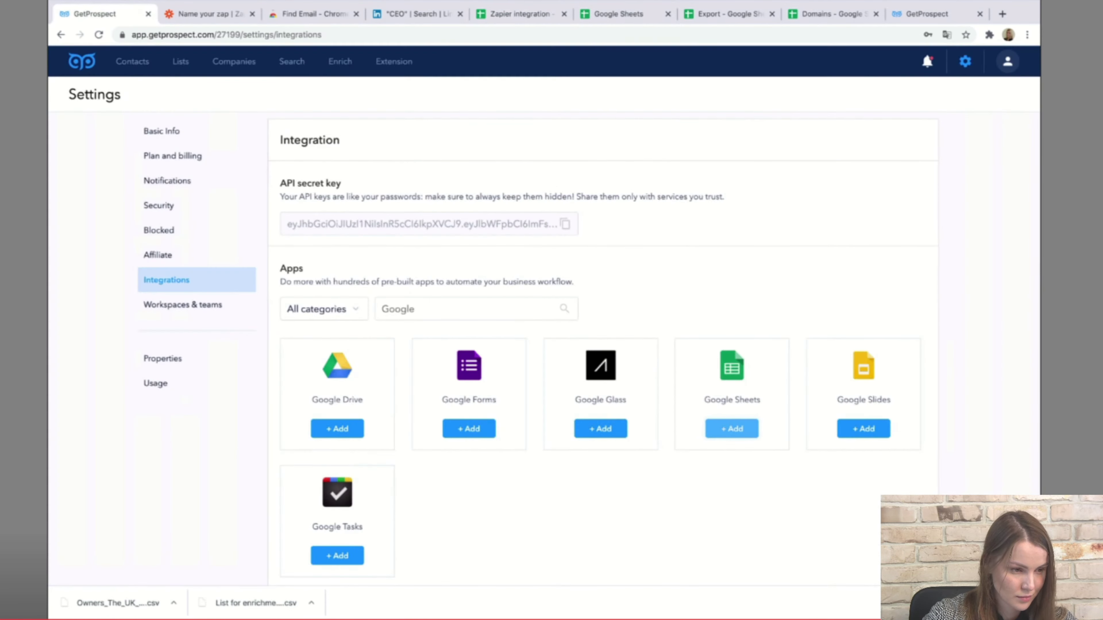
{"action": "key", "text": "alt+Left"}
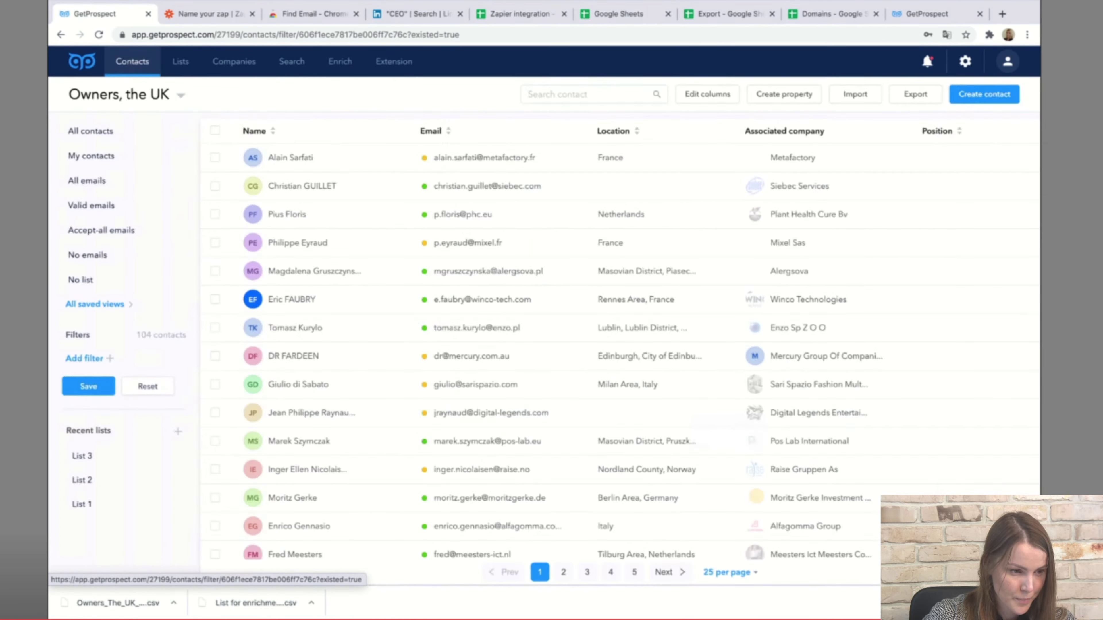
{"action": "scroll", "coordinate": [521, 304], "scroll_direction": "down", "scroll_amount": 4}
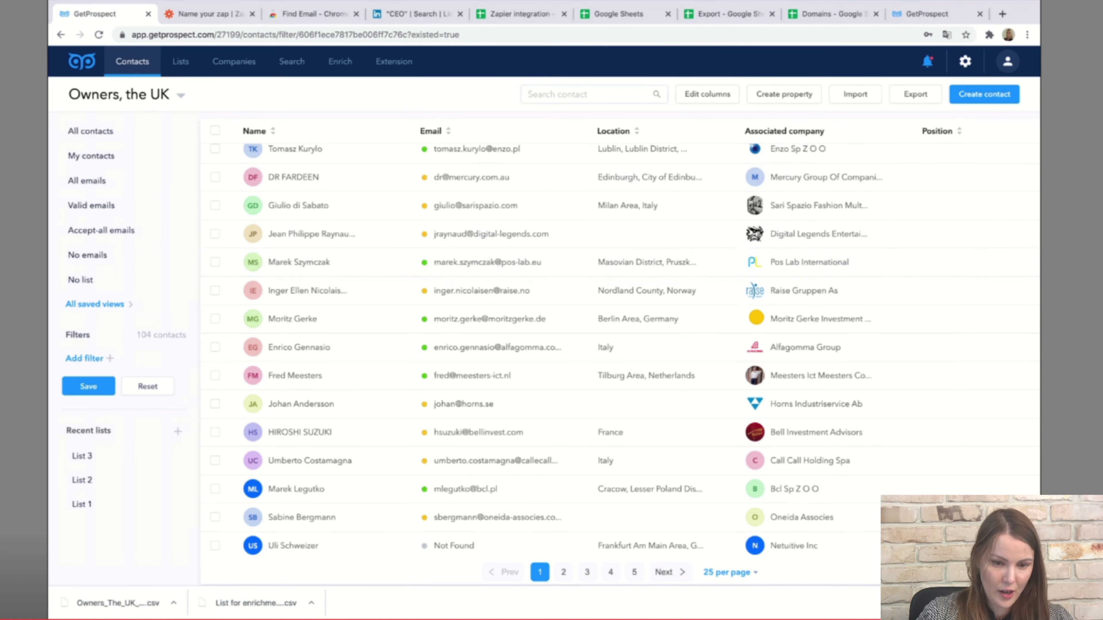
{"action": "left_click", "coordinate": [927, 61]}
{"action": "left_click", "coordinate": [1031, 61]}
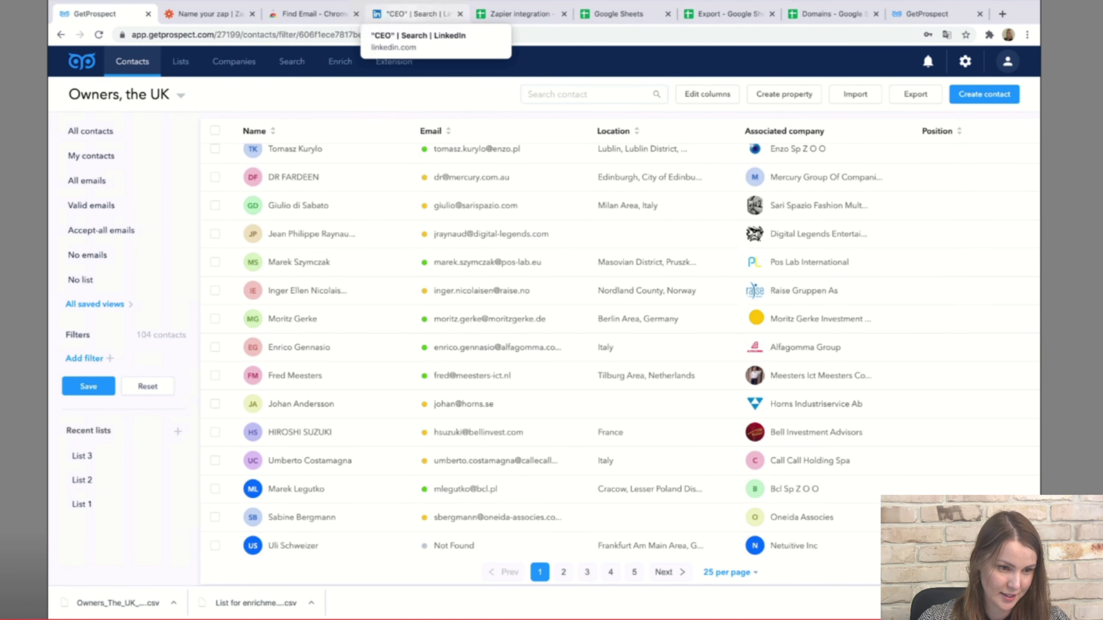
{"action": "left_click", "coordinate": [416, 14]}
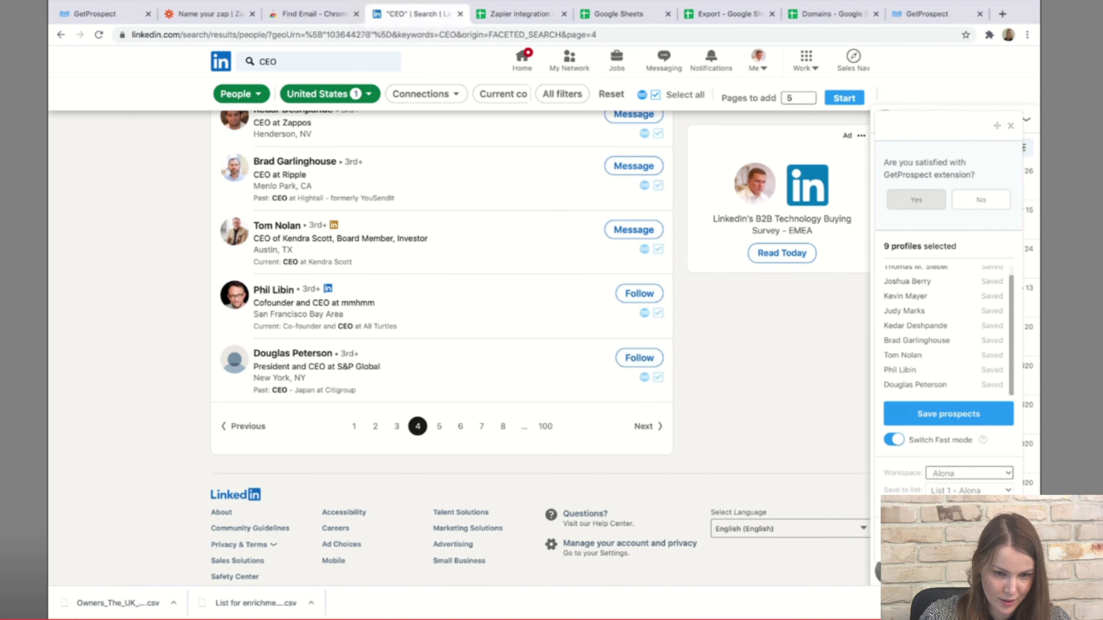
Answer yes to the extension survey, reload the CEO results, and open a new LinkedIn tab.
{"action": "left_click", "coordinate": [916, 199]}
{"action": "key", "text": "super+r"}
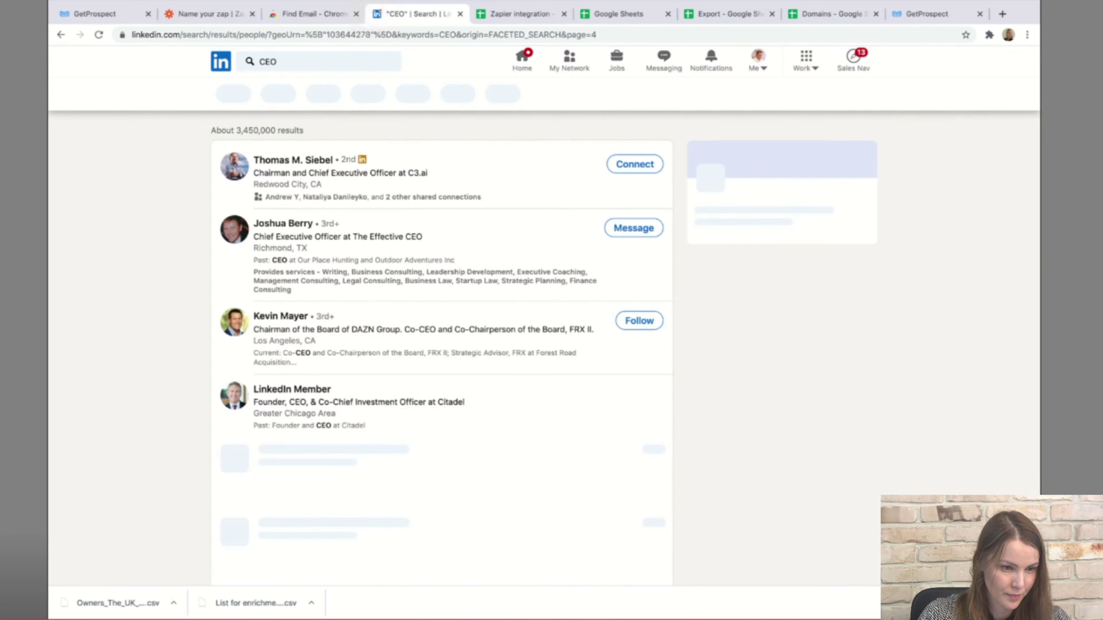
{"action": "left_click_drag", "start_coordinate": [469, 29], "coordinate": [470, 16]}
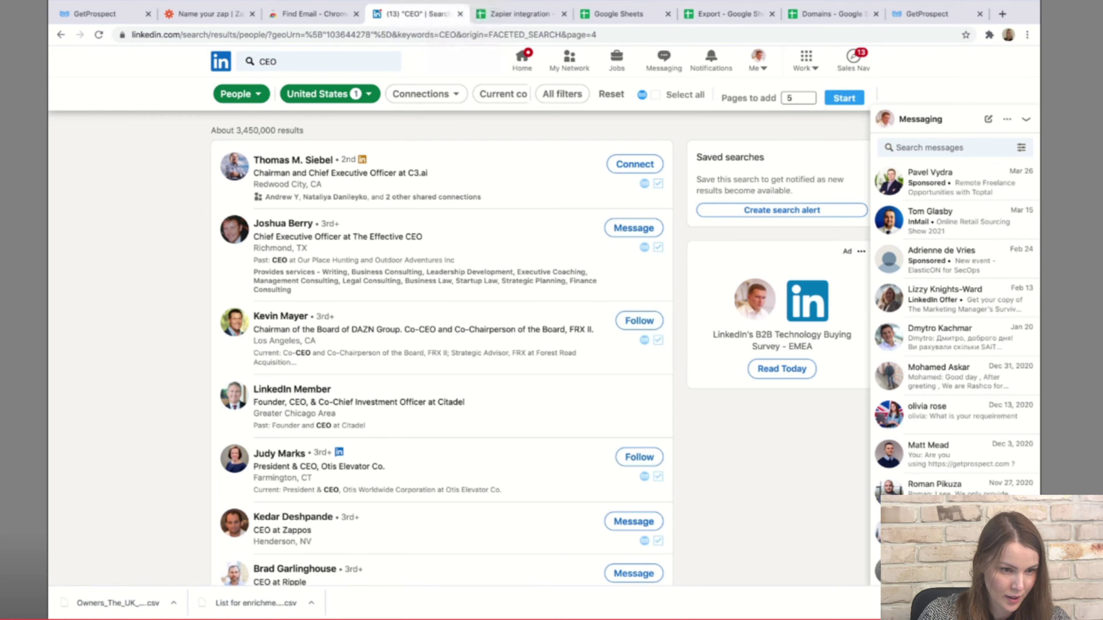
{"action": "left_click", "coordinate": [382, 14]}
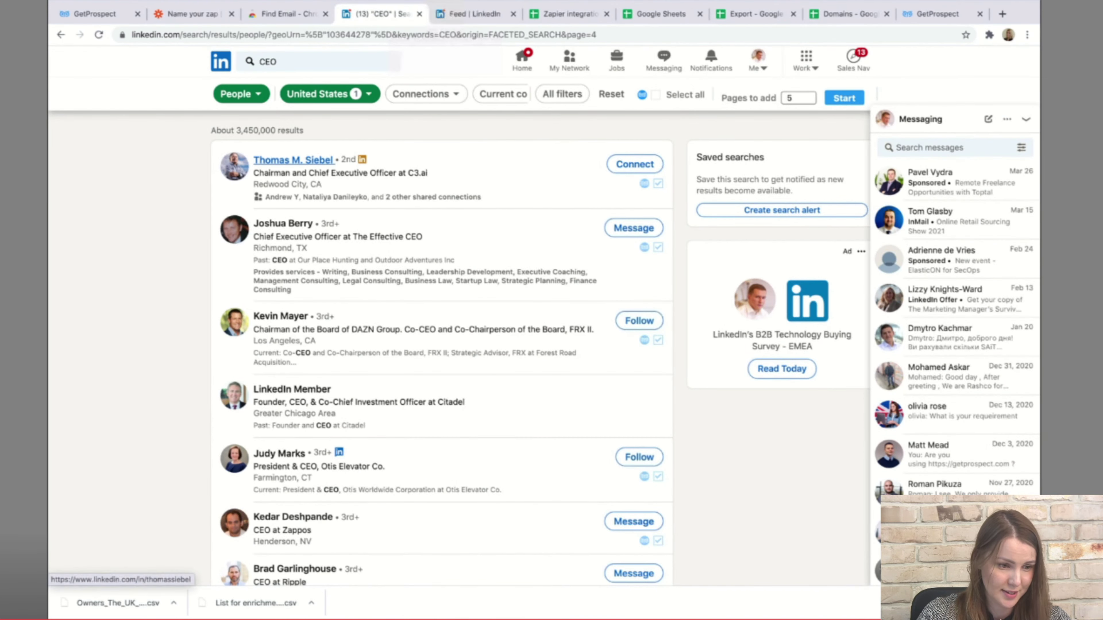
Open a Co-Founder & CEO profile from the results and select its web address.
{"action": "scroll", "coordinate": [441, 348], "scroll_direction": "down", "scroll_amount": 6}
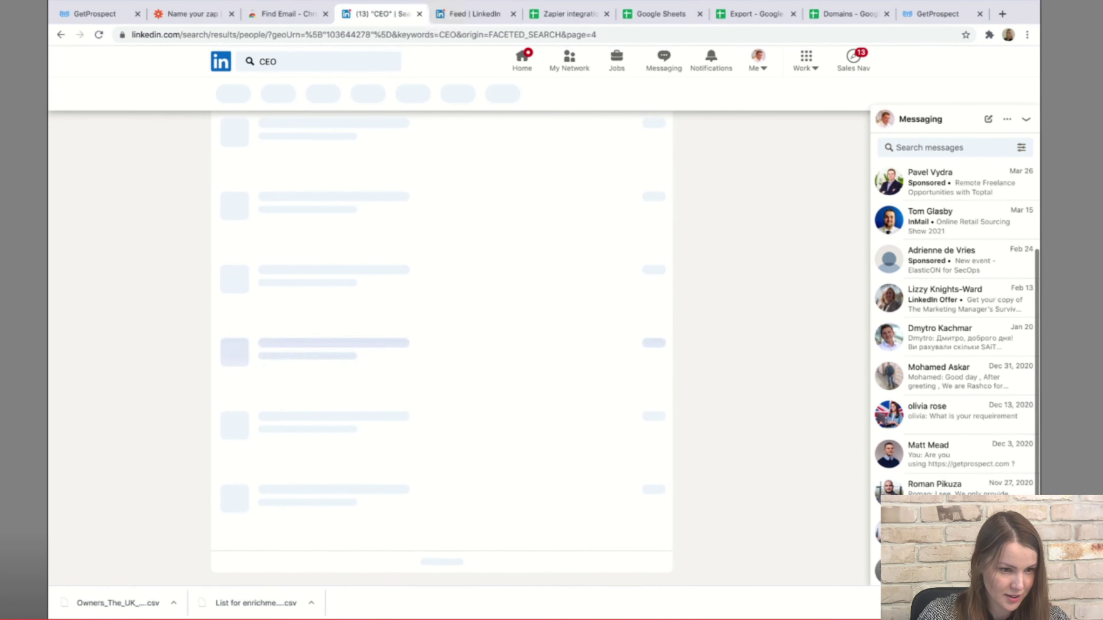
{"action": "left_click", "coordinate": [290, 159]}
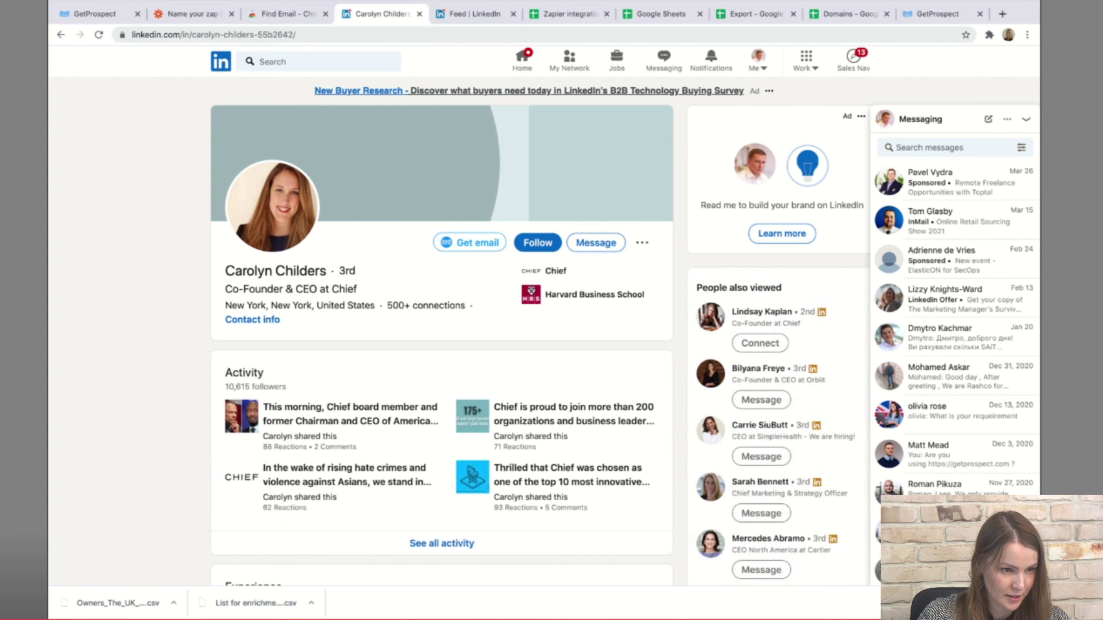
{"action": "left_click", "coordinate": [213, 35]}
{"action": "key", "text": "super+c"}
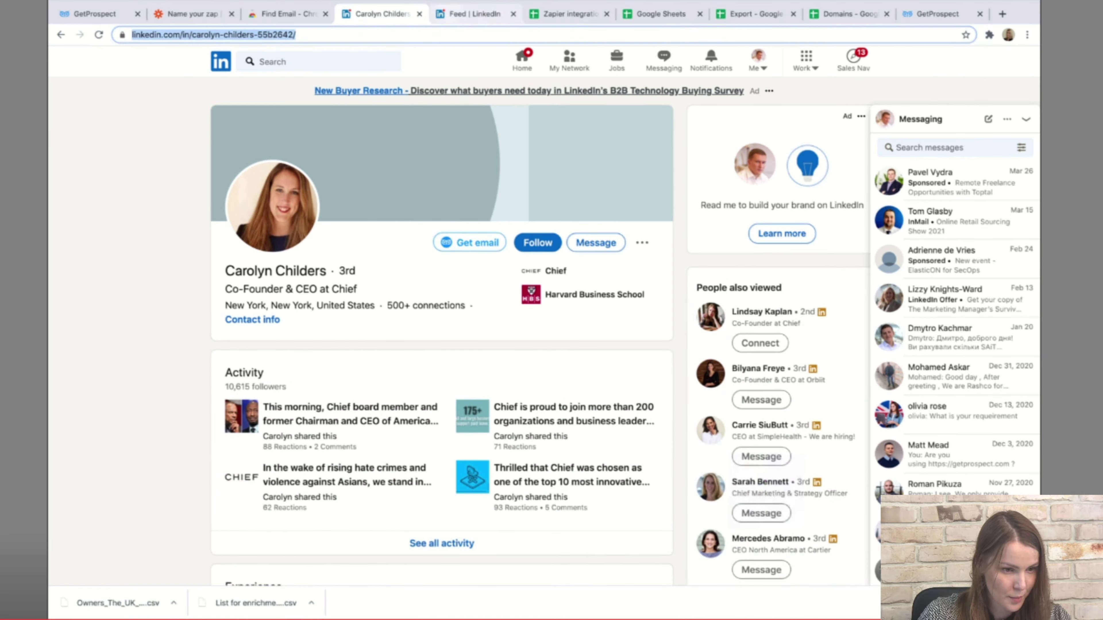
{"action": "left_click", "coordinate": [476, 13]}
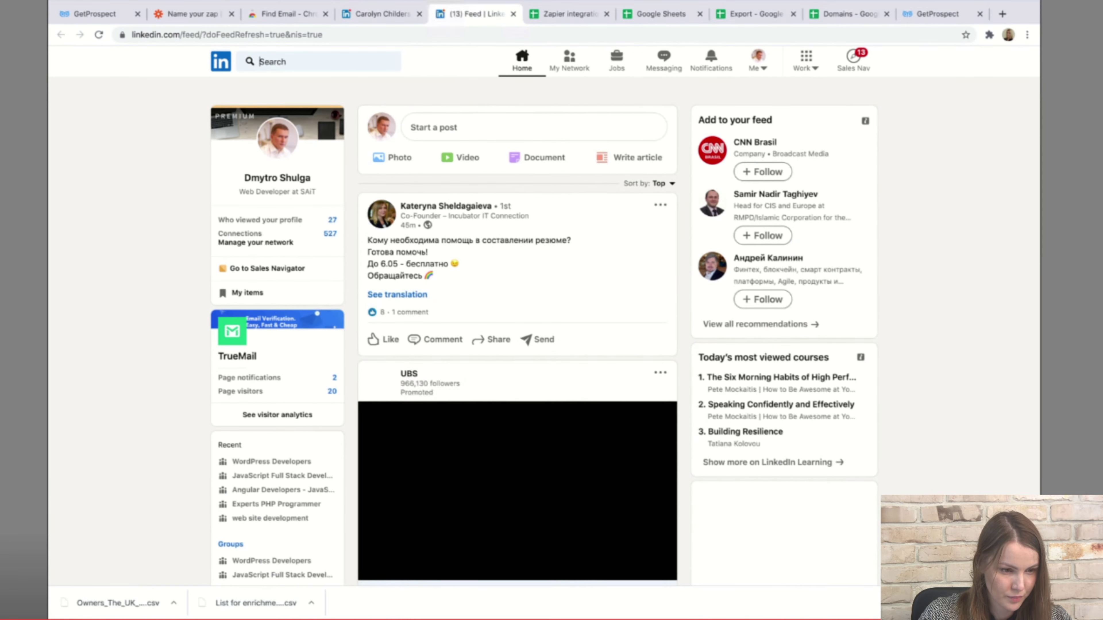
Search LinkedIn for 'ceo'.
{"action": "left_click", "coordinate": [304, 62]}
{"action": "type", "text": "ceo"}
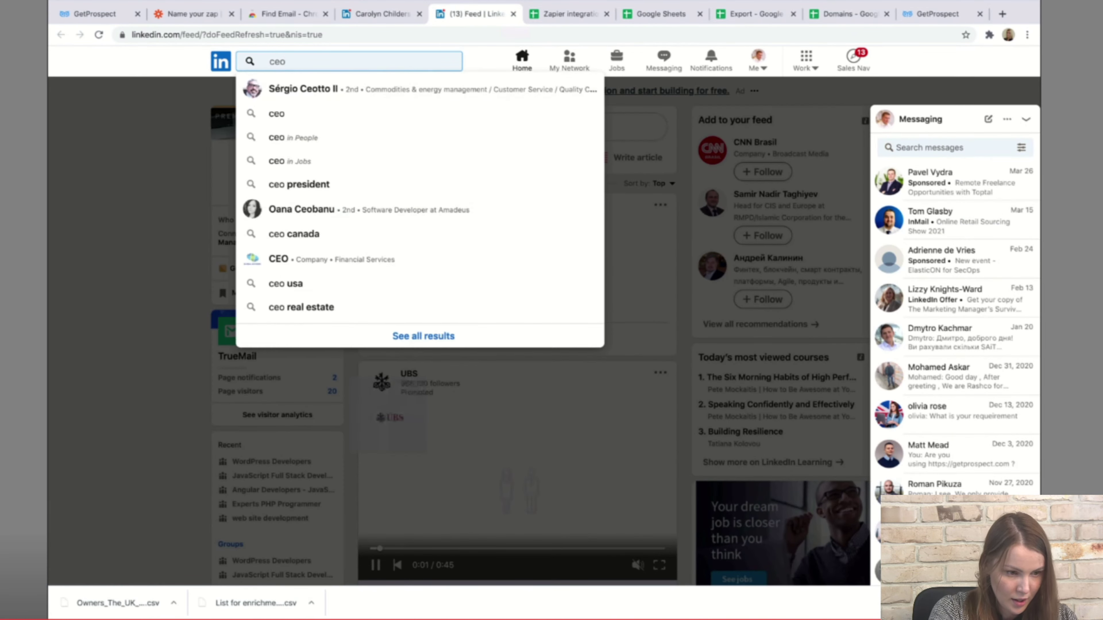
{"action": "key", "text": "Return"}
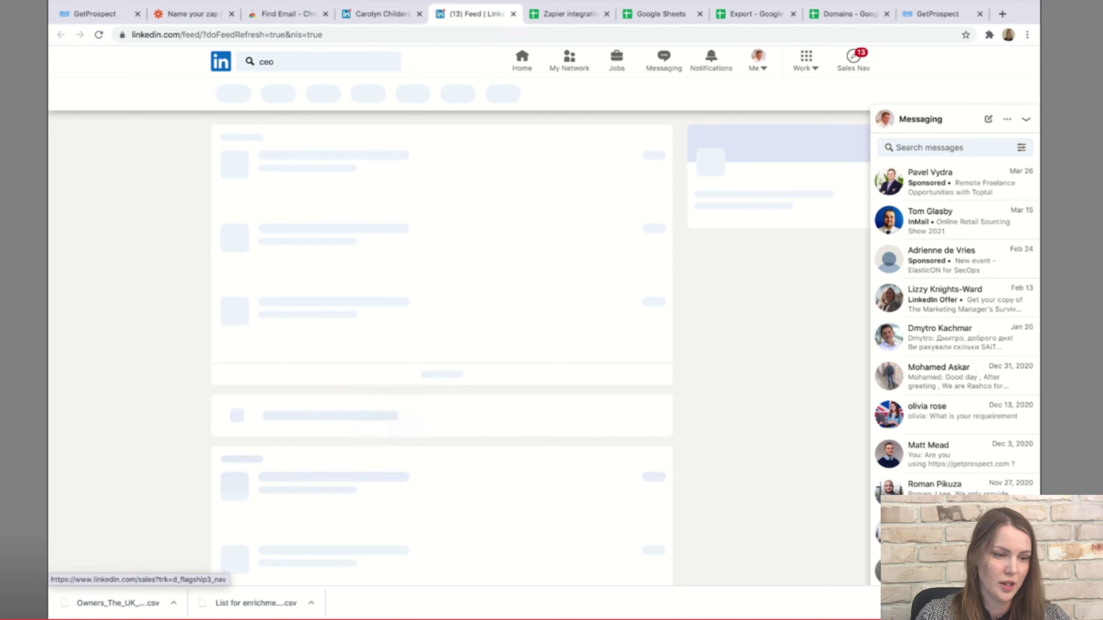
Tick the first result and open GetProspect's empty profile-link import box.
{"action": "left_click", "coordinate": [1026, 119]}
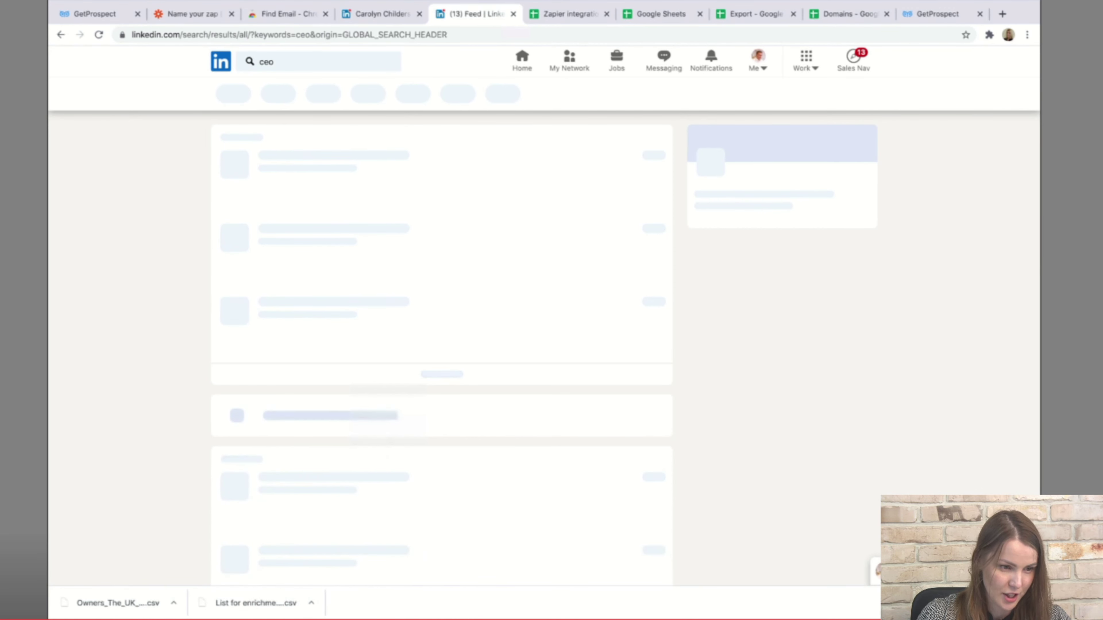
{"action": "left_click", "coordinate": [657, 189]}
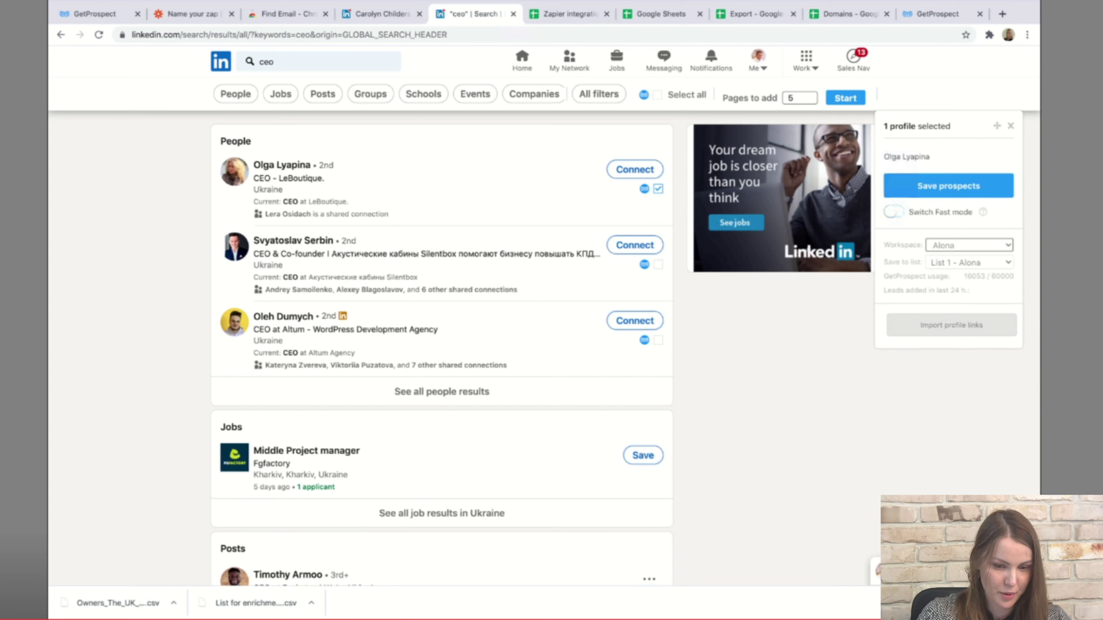
{"action": "left_click", "coordinate": [951, 325]}
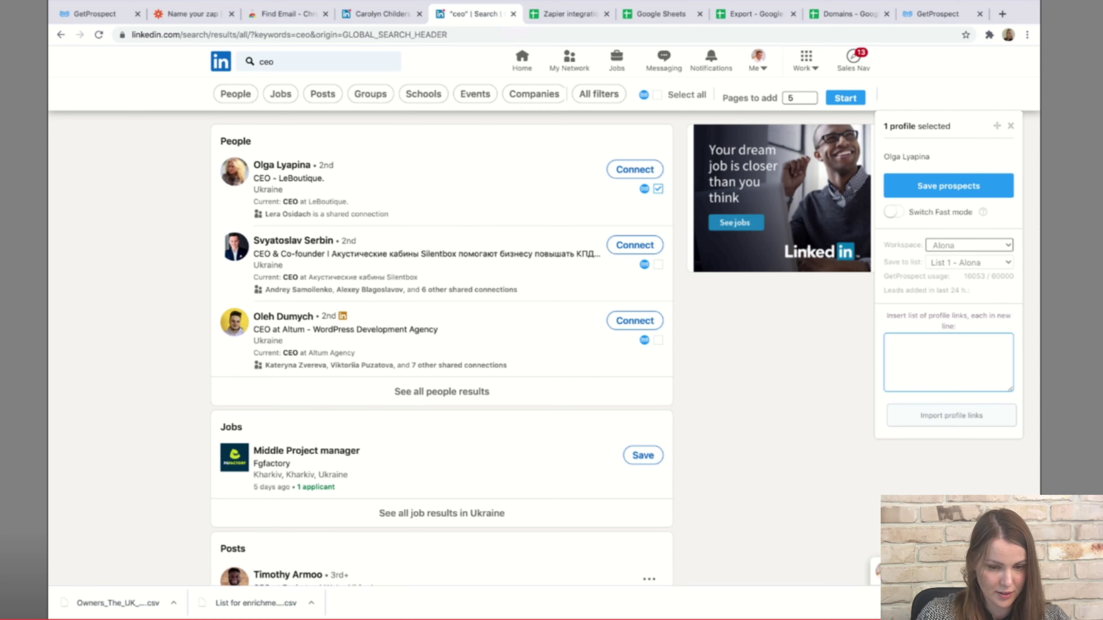
Paste the first two CEO profile links into GetProspect's import list.
{"action": "key", "text": "super+v"}
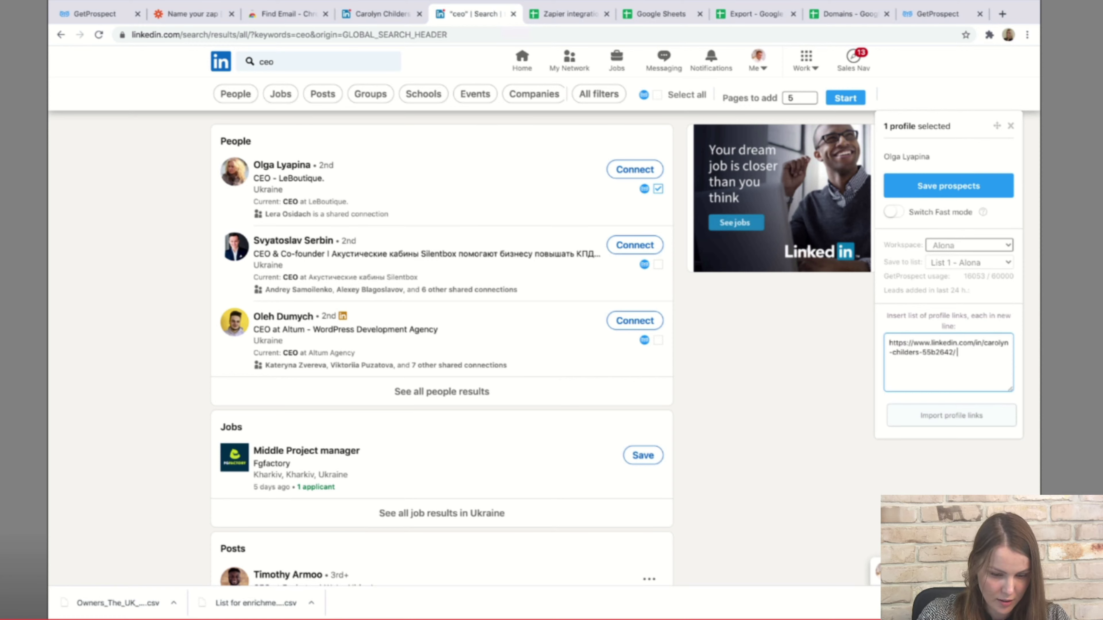
{"action": "left_click", "coordinate": [381, 13]}
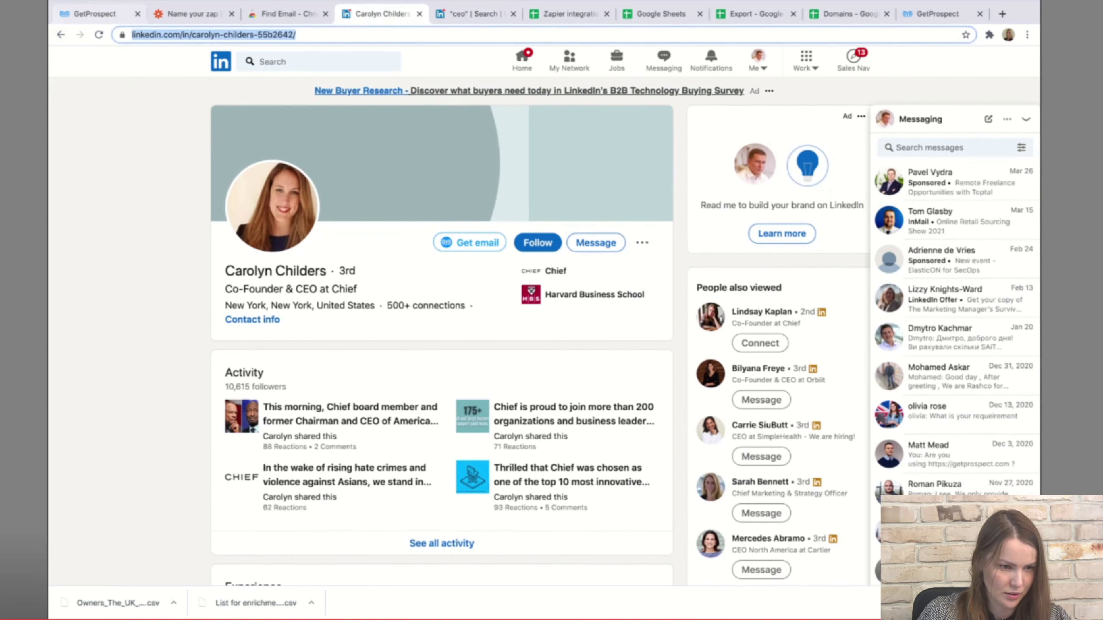
{"action": "left_click", "coordinate": [61, 35]}
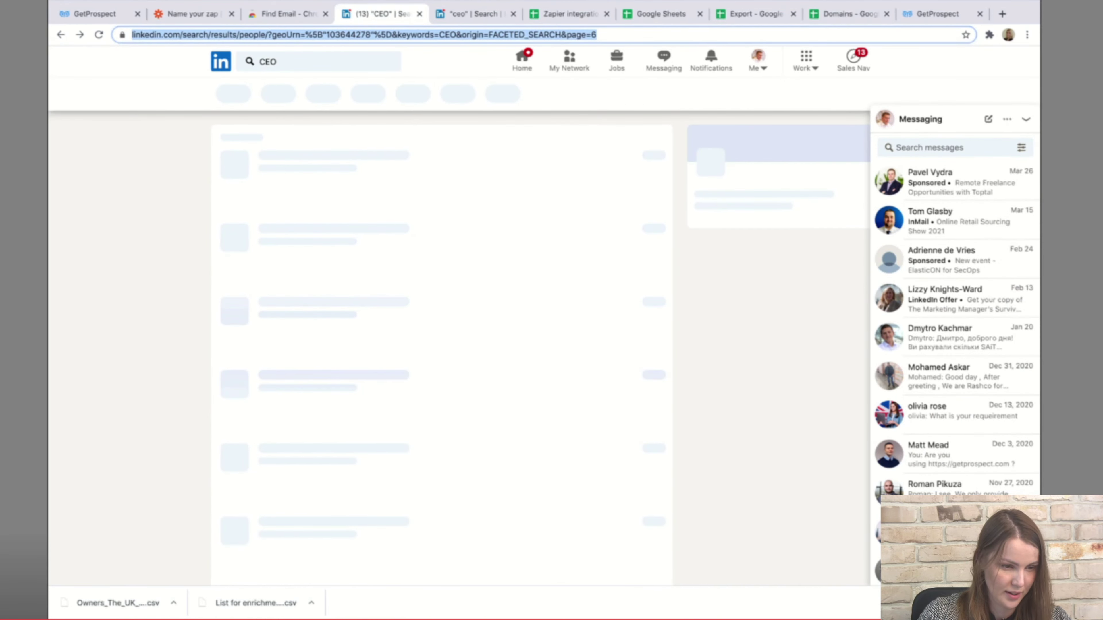
{"action": "scroll", "coordinate": [276, 392], "scroll_direction": "down", "scroll_amount": 4}
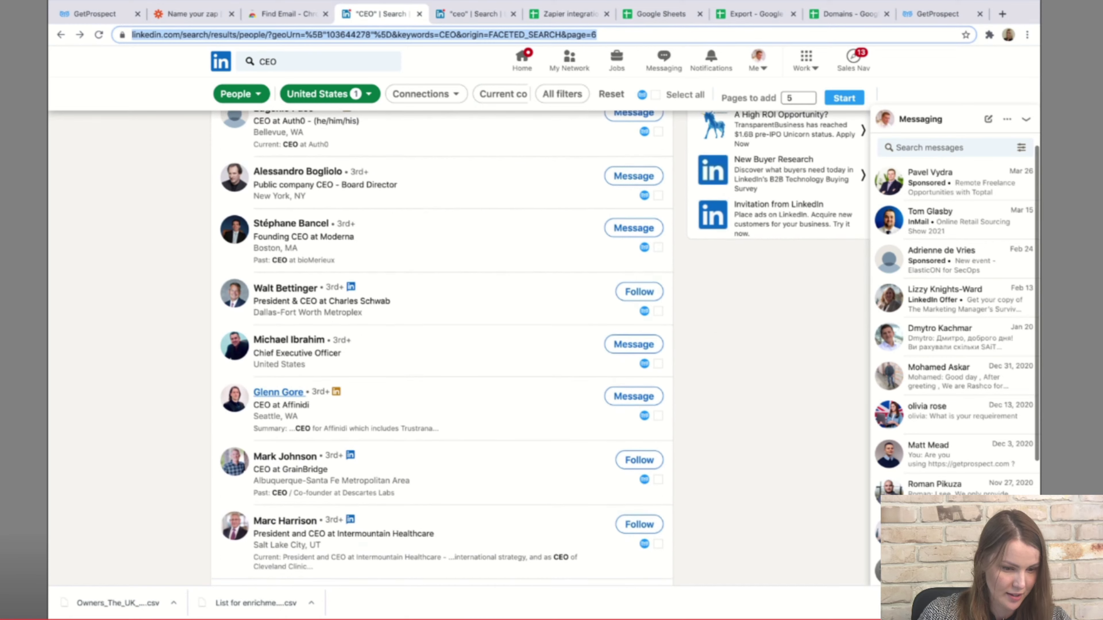
{"action": "left_click", "coordinate": [275, 392]}
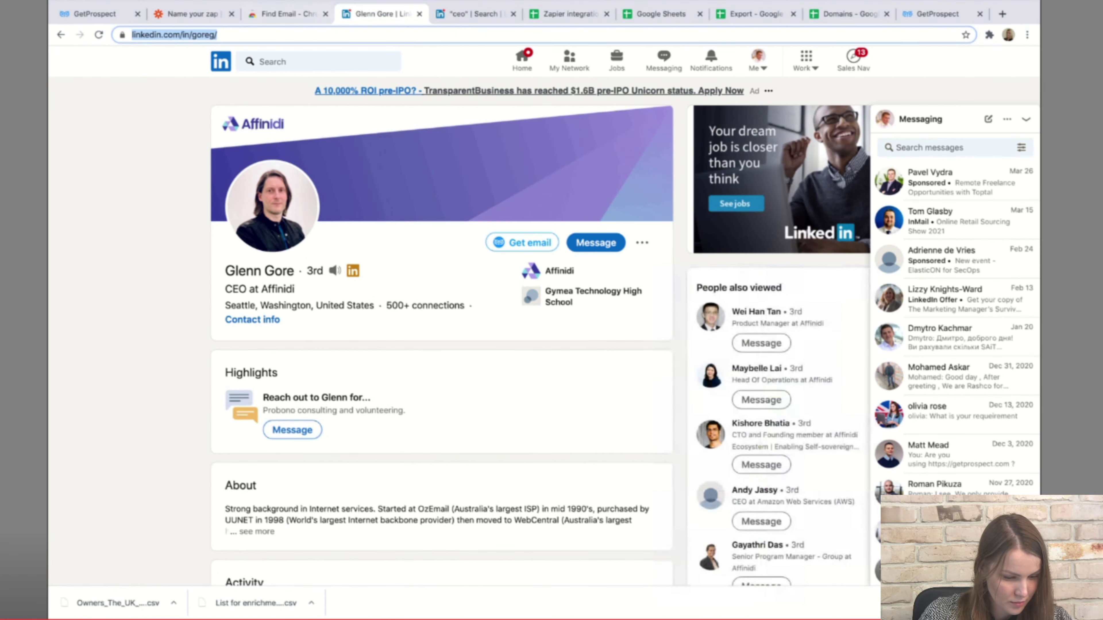
{"action": "left_click", "coordinate": [475, 14]}
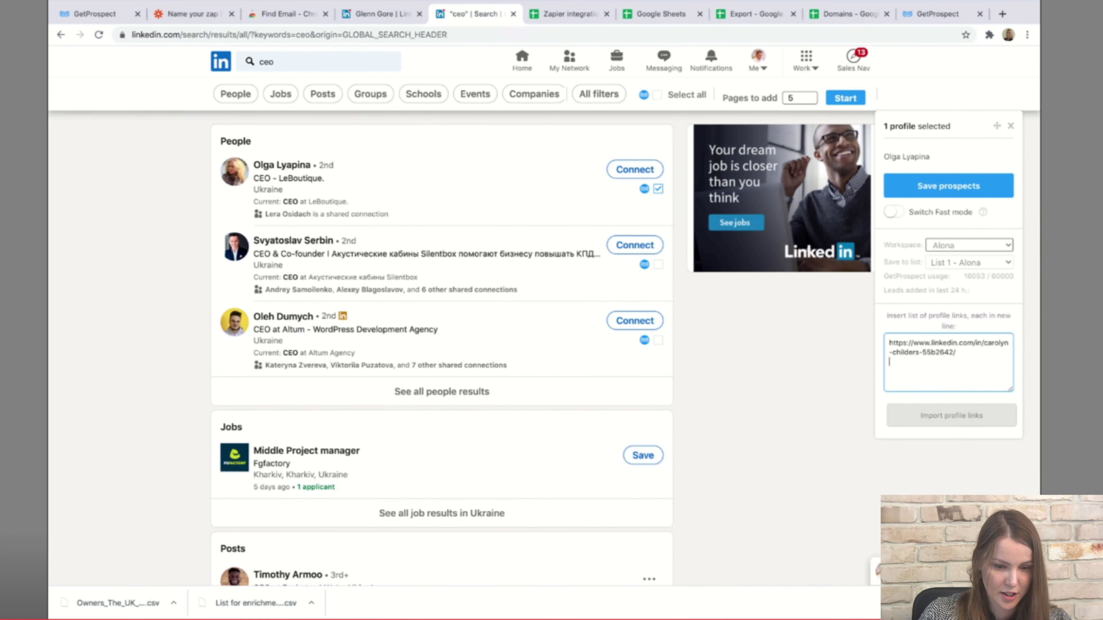
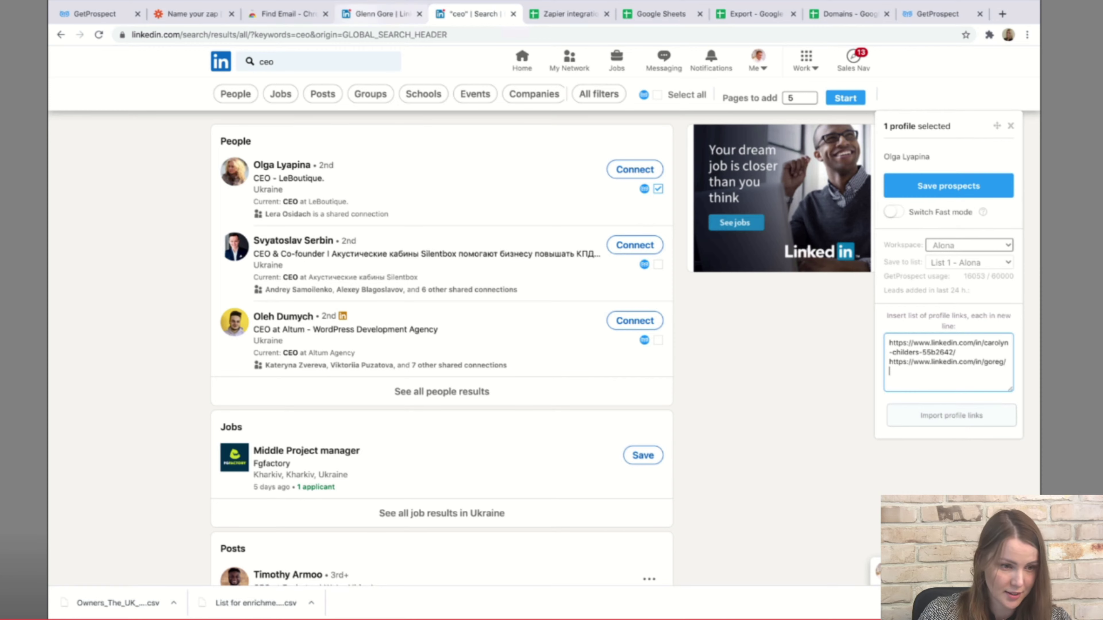
Add a third CEO profile link and import all three links as leads.
{"action": "left_click", "coordinate": [378, 13]}
{"action": "left_click", "coordinate": [61, 34]}
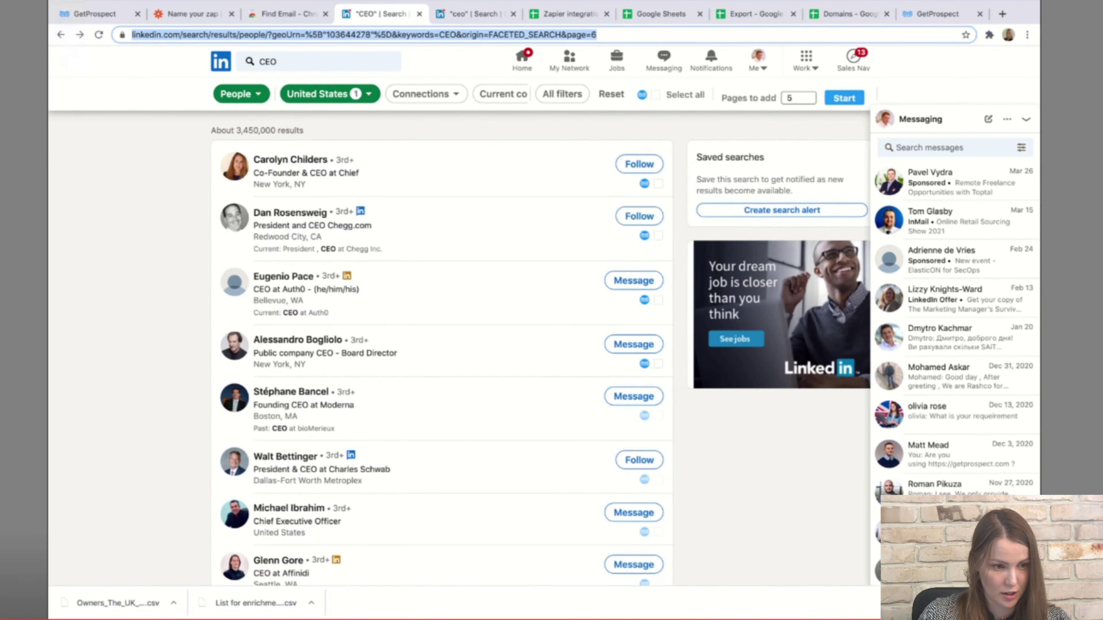
{"action": "scroll", "coordinate": [287, 479], "scroll_direction": "down", "scroll_amount": 3}
{"action": "left_click", "coordinate": [284, 479]}
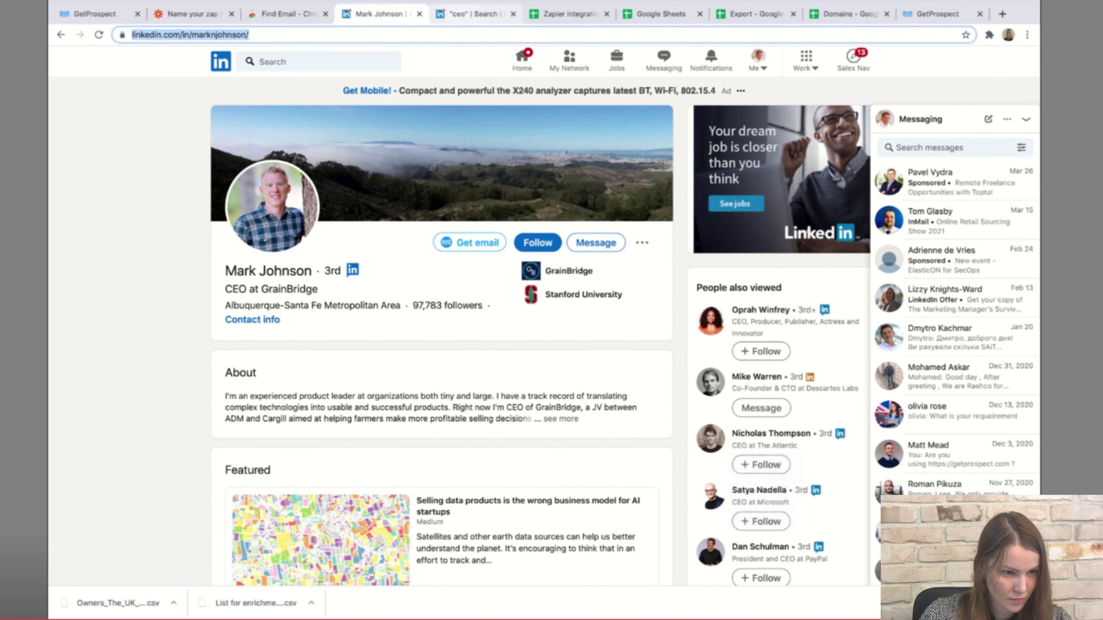
{"action": "left_click", "coordinate": [474, 13]}
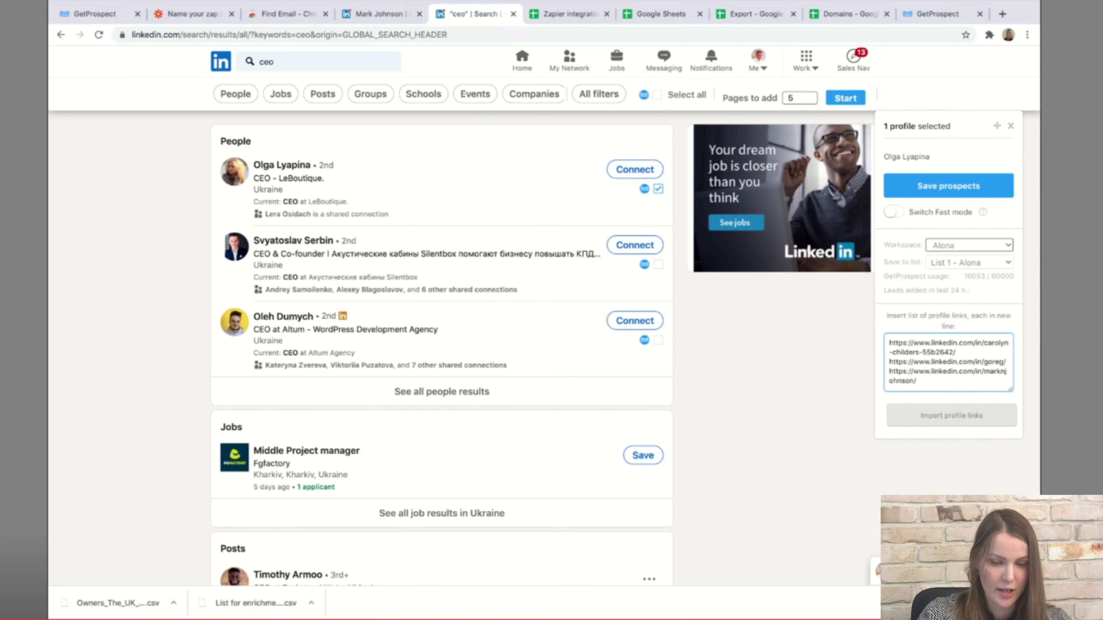
{"action": "left_click", "coordinate": [951, 415]}
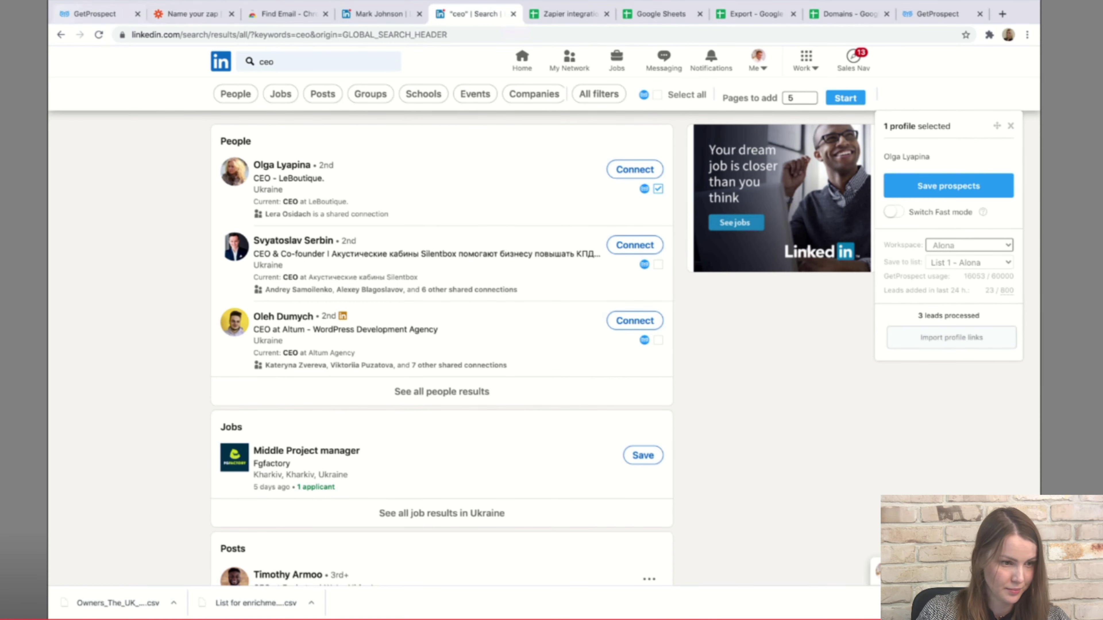
{"action": "left_click", "coordinate": [95, 13]}
Show All contacts and scroll the 116 entries to find the imported CEO profiles.
{"action": "left_click", "coordinate": [91, 131]}
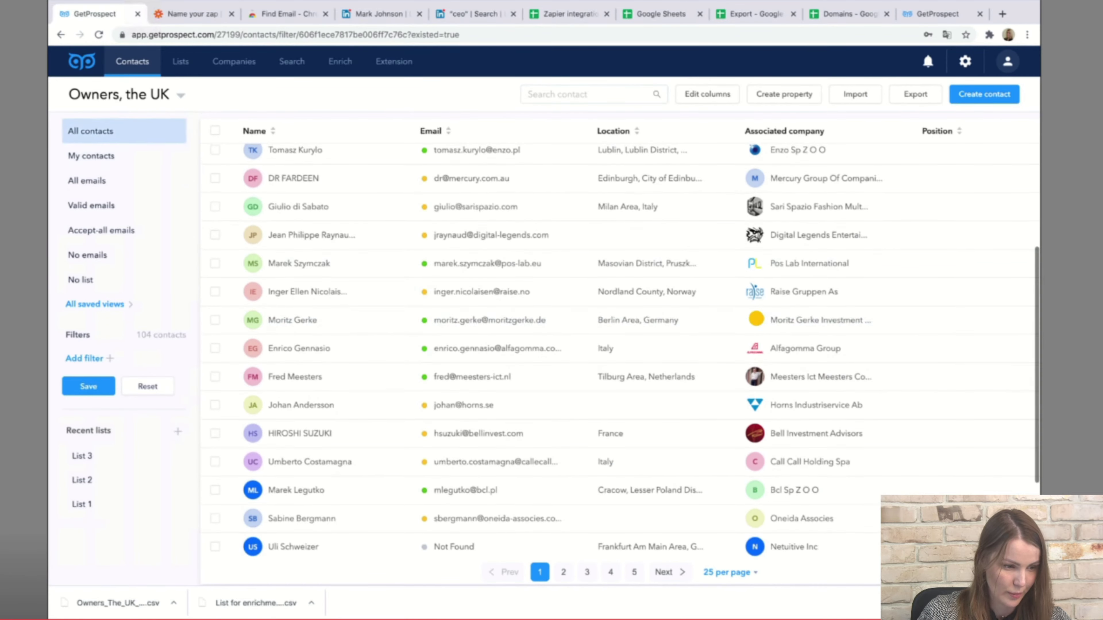
{"action": "scroll", "coordinate": [609, 313], "scroll_direction": "up", "scroll_amount": 10}
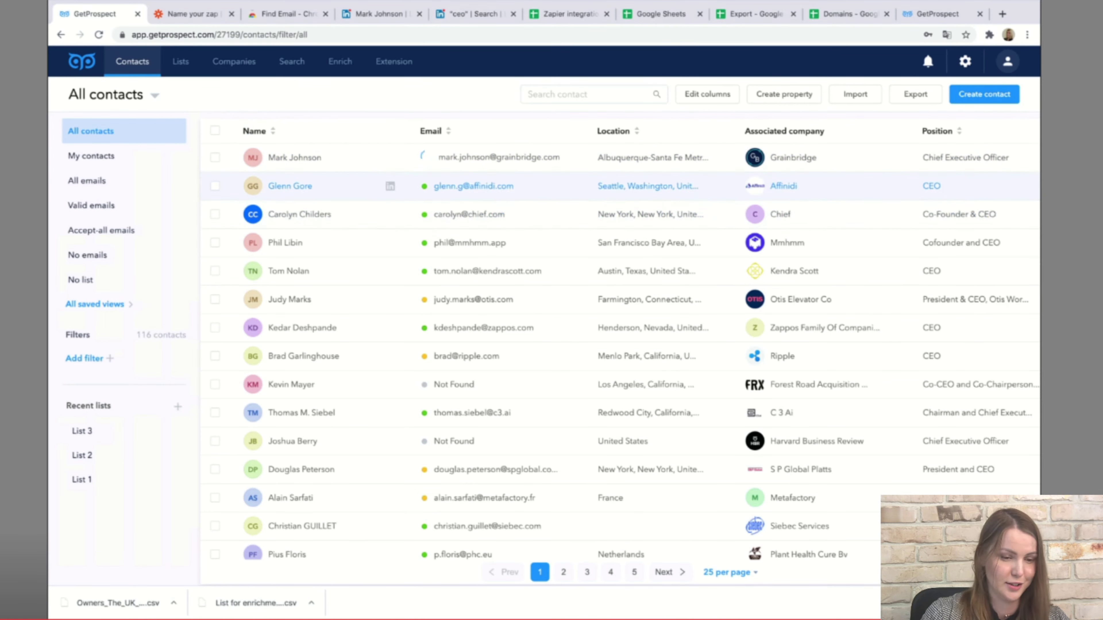
{"action": "scroll", "coordinate": [621, 352], "scroll_direction": "down", "scroll_amount": 1}
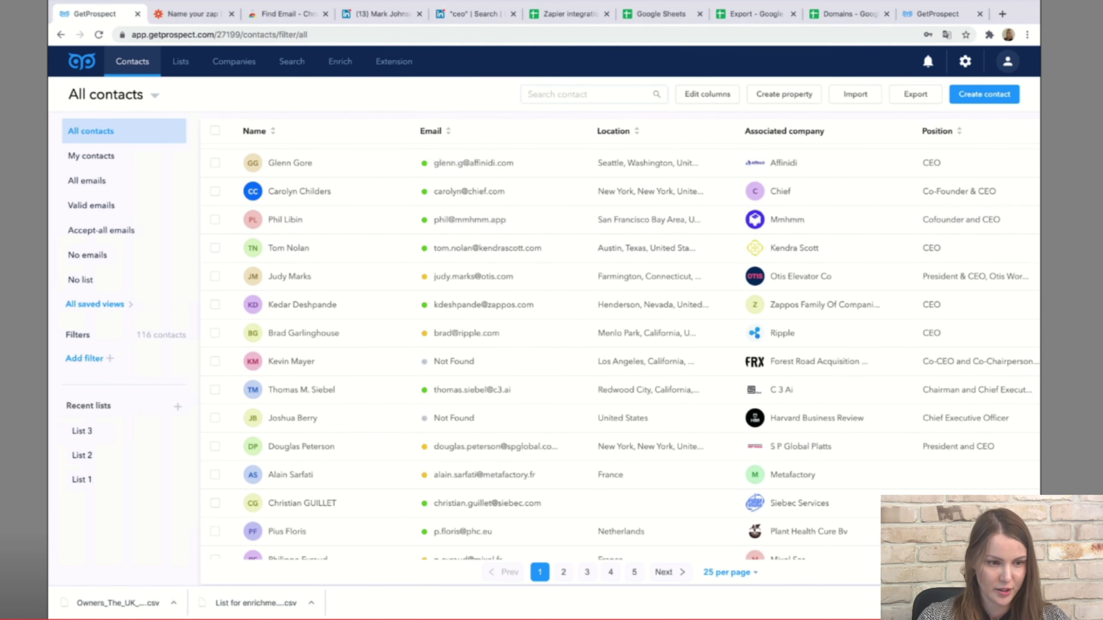
{"action": "left_click", "coordinate": [474, 14]}
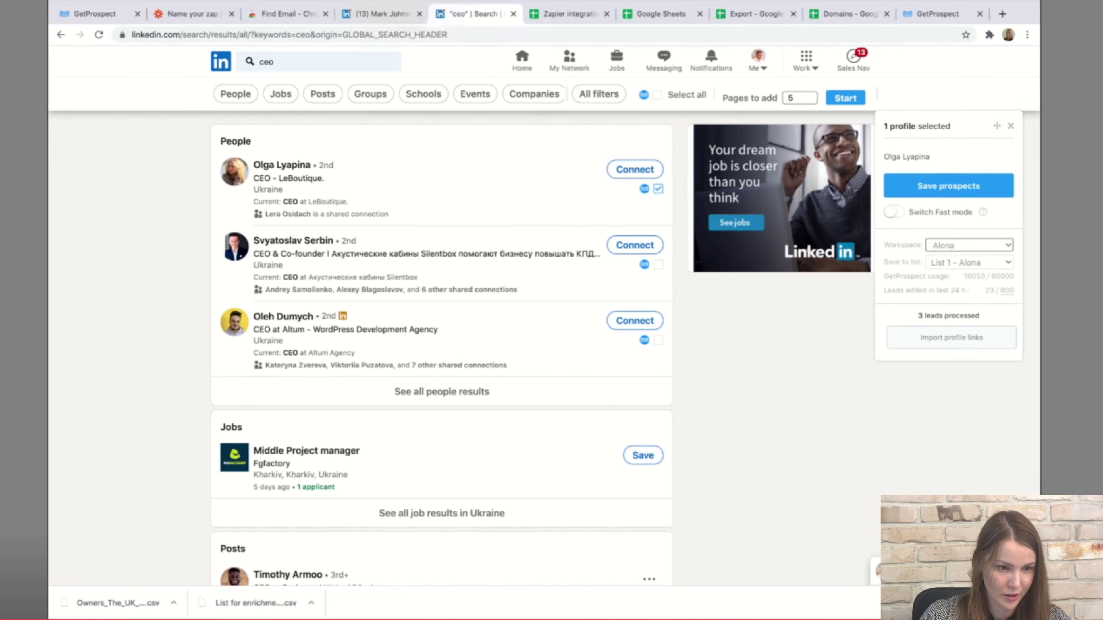
Open the WordPress Developers group's full members list from LinkedIn Groups.
{"action": "left_click", "coordinate": [1011, 126]}
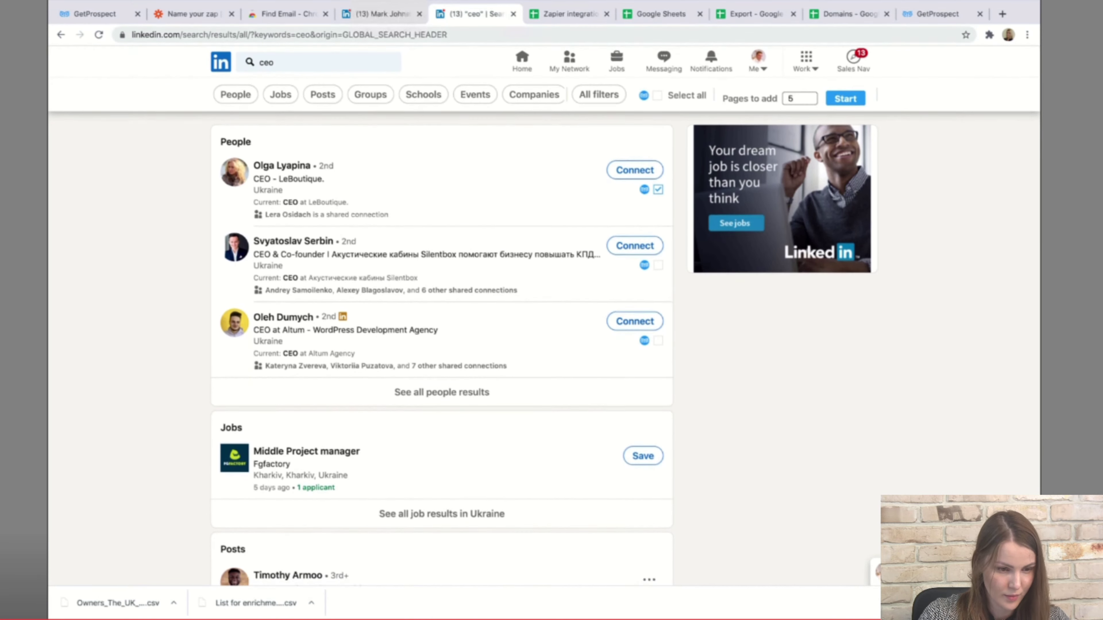
{"action": "left_click", "coordinate": [806, 60]}
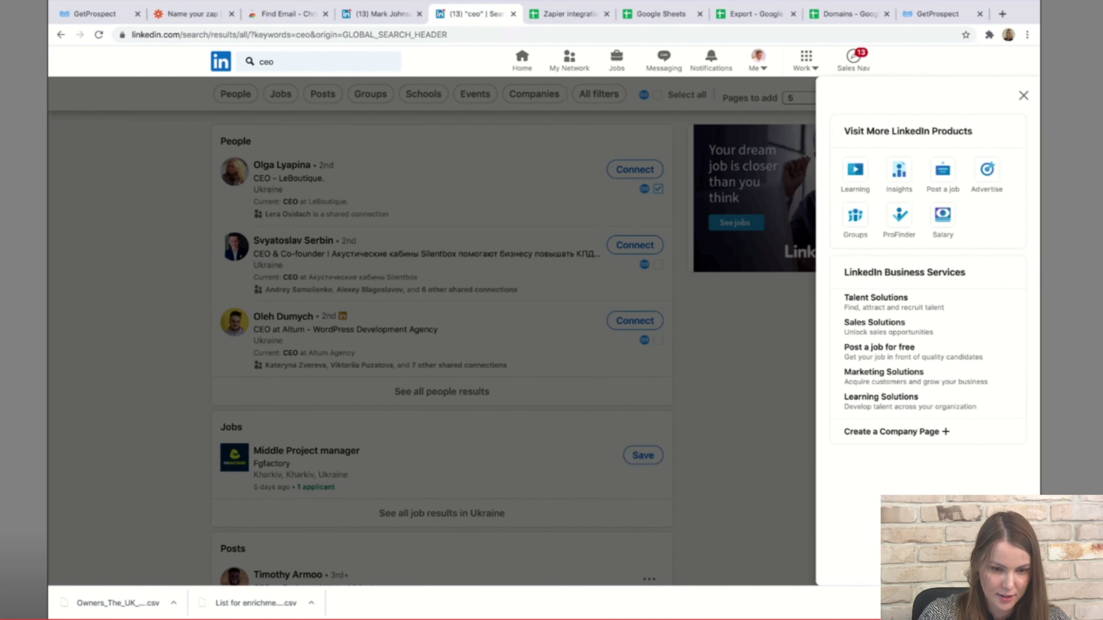
{"action": "left_click", "coordinate": [856, 216]}
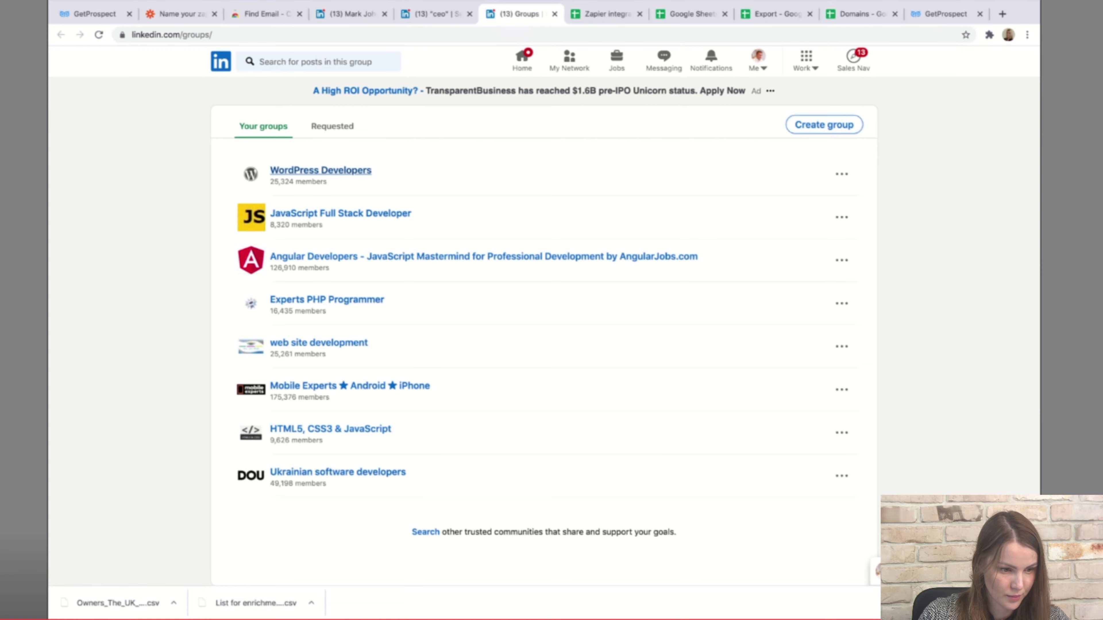
{"action": "left_click", "coordinate": [320, 171]}
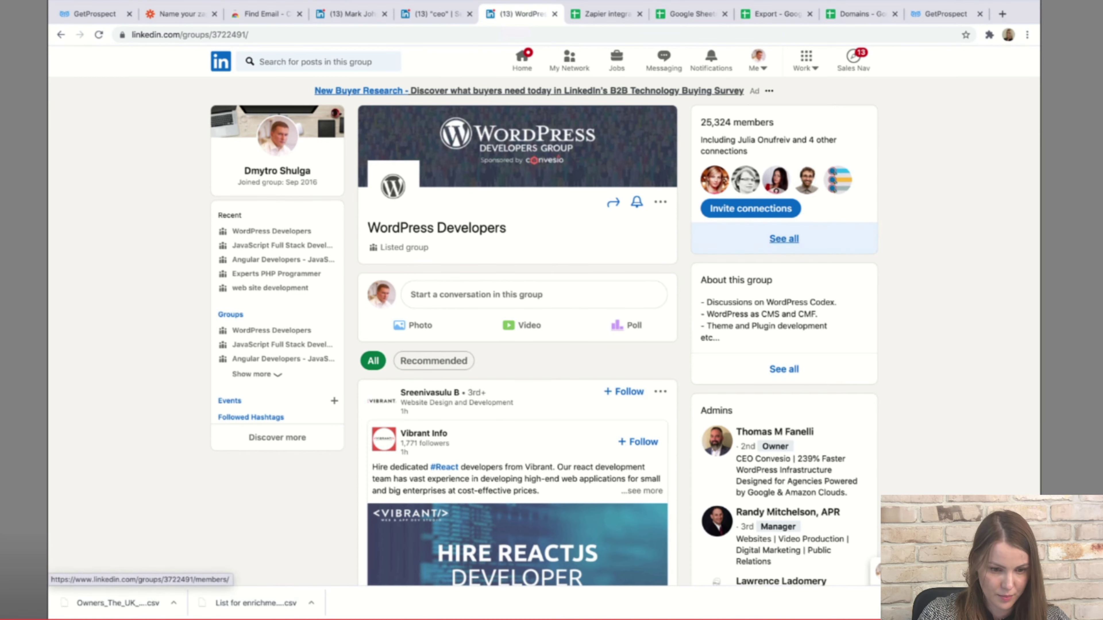
{"action": "left_click", "coordinate": [784, 239]}
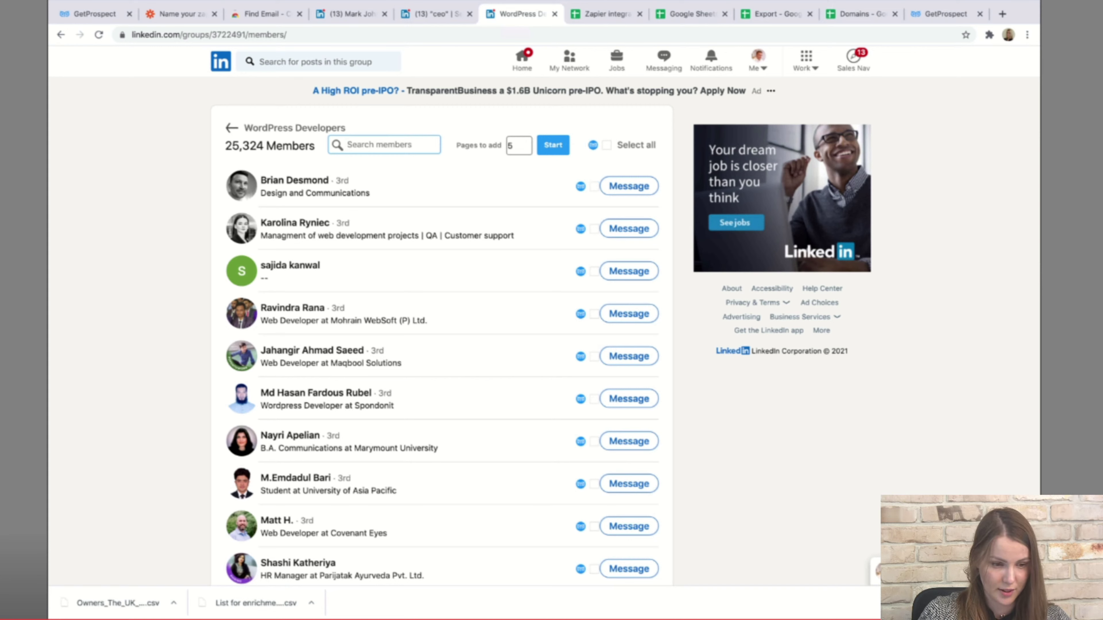
Select all twenty members on the page and save them as GetProspect prospects.
{"action": "left_click", "coordinate": [606, 145]}
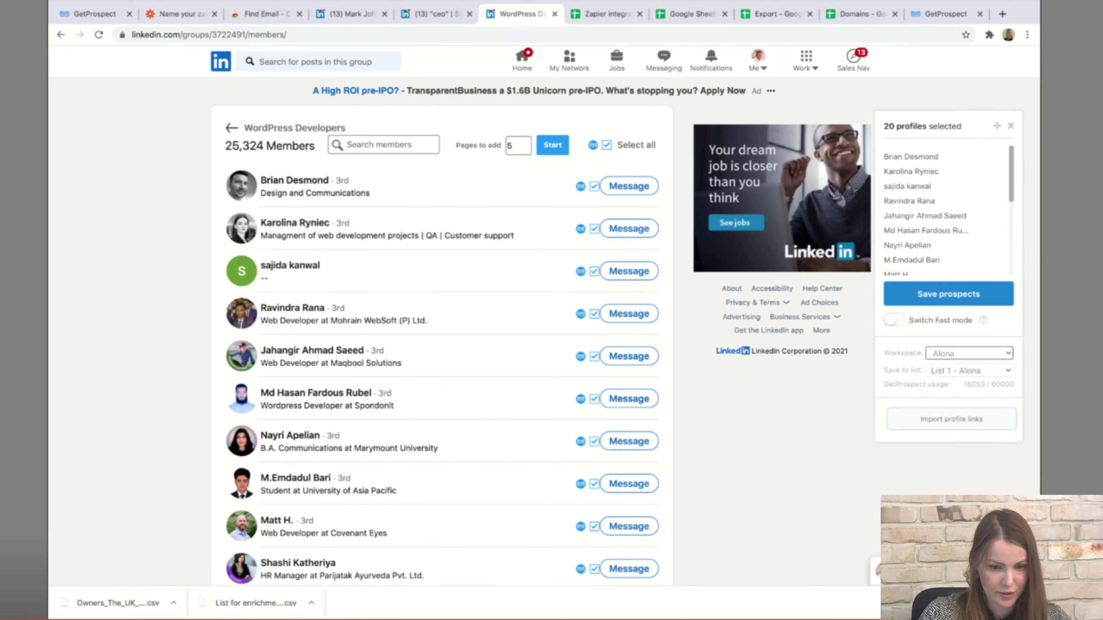
{"action": "left_click", "coordinate": [949, 294]}
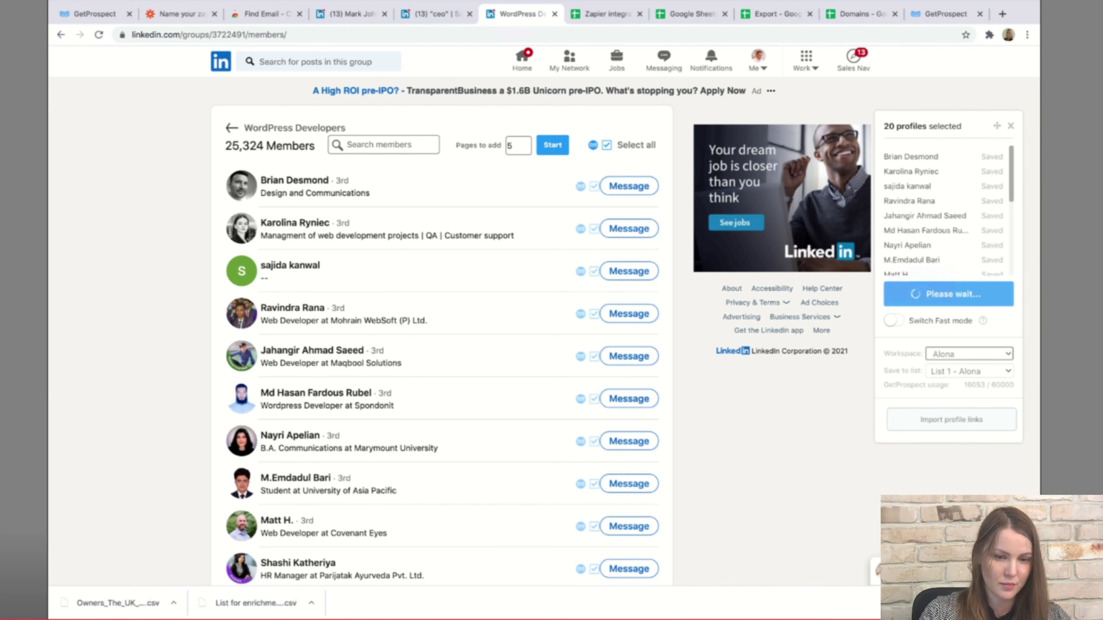
{"action": "key", "text": "ctrl+1"}
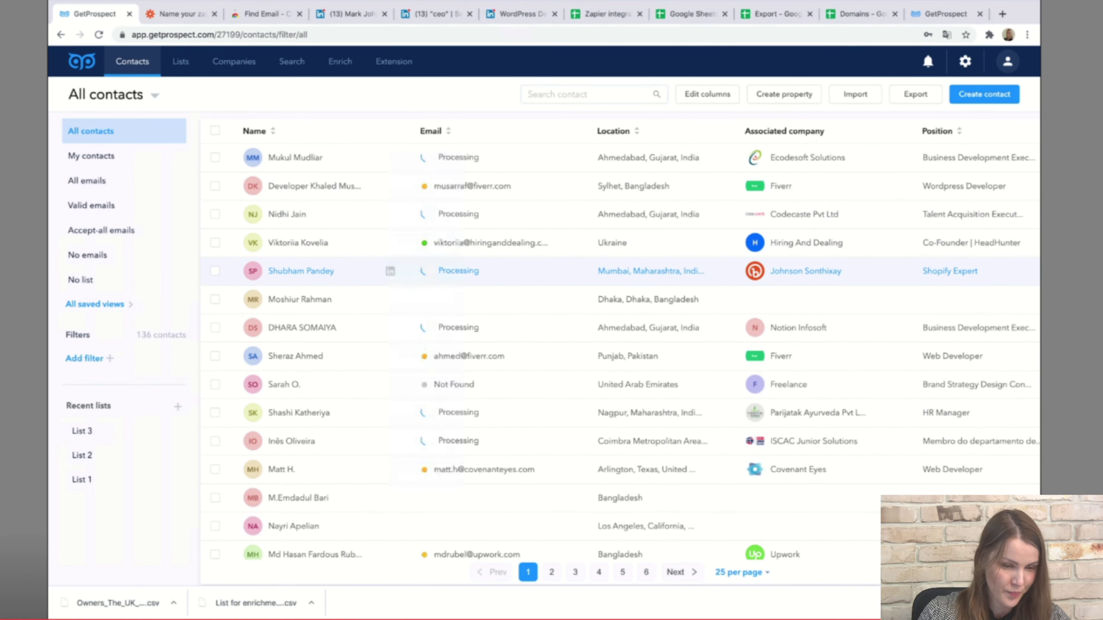
Scroll the 136 contacts to check the new group members' email lookups.
{"action": "scroll", "coordinate": [391, 304], "scroll_direction": "down", "scroll_amount": 3}
{"action": "scroll", "coordinate": [391, 304], "scroll_direction": "up", "scroll_amount": 3}
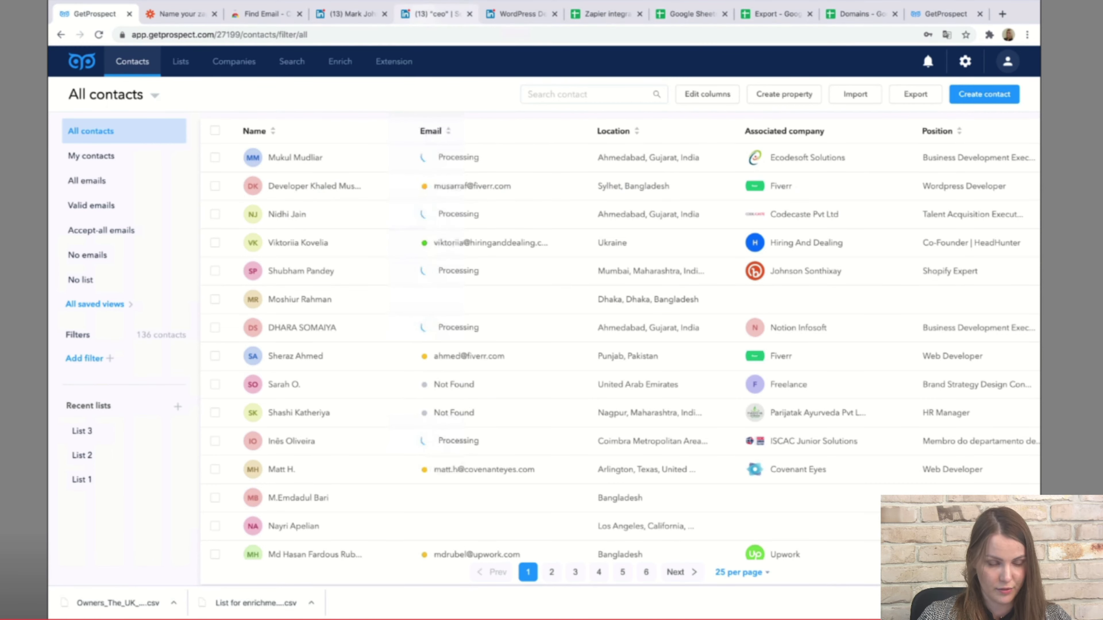
{"action": "left_click", "coordinate": [434, 13]}
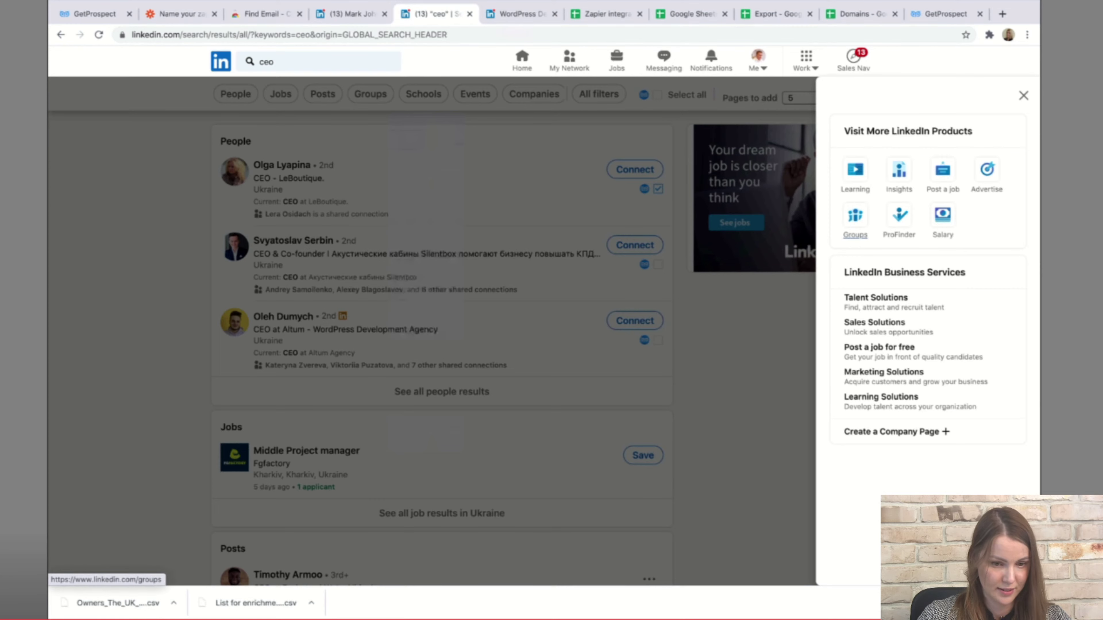
Open the Sales Navigator Test List and browse its 132 saved leads.
{"action": "left_click", "coordinate": [1024, 95]}
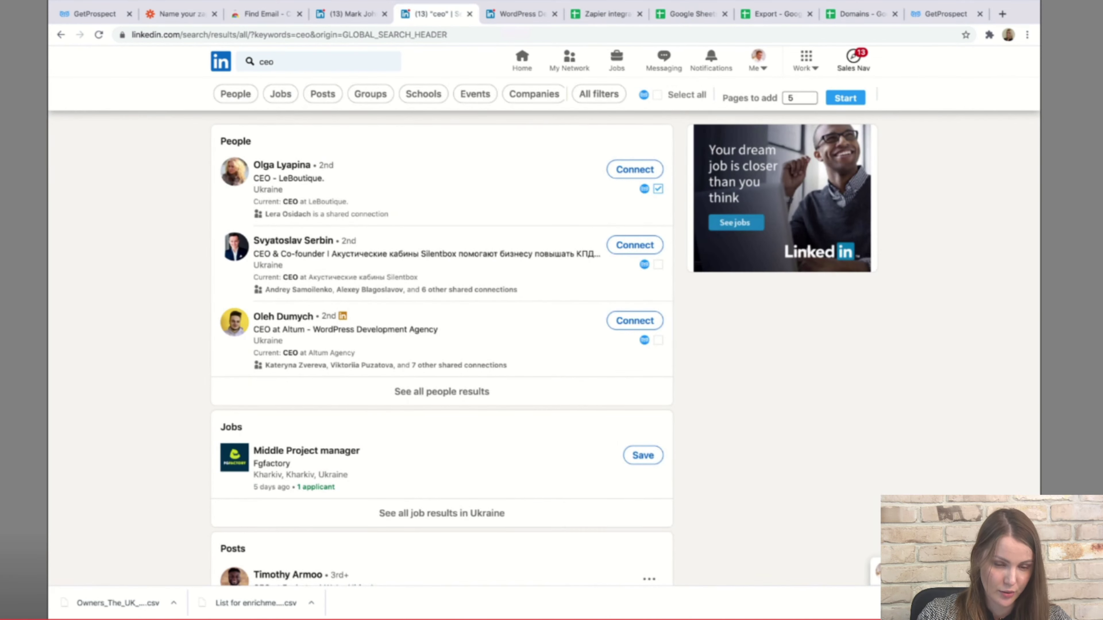
{"action": "left_click", "coordinate": [853, 58]}
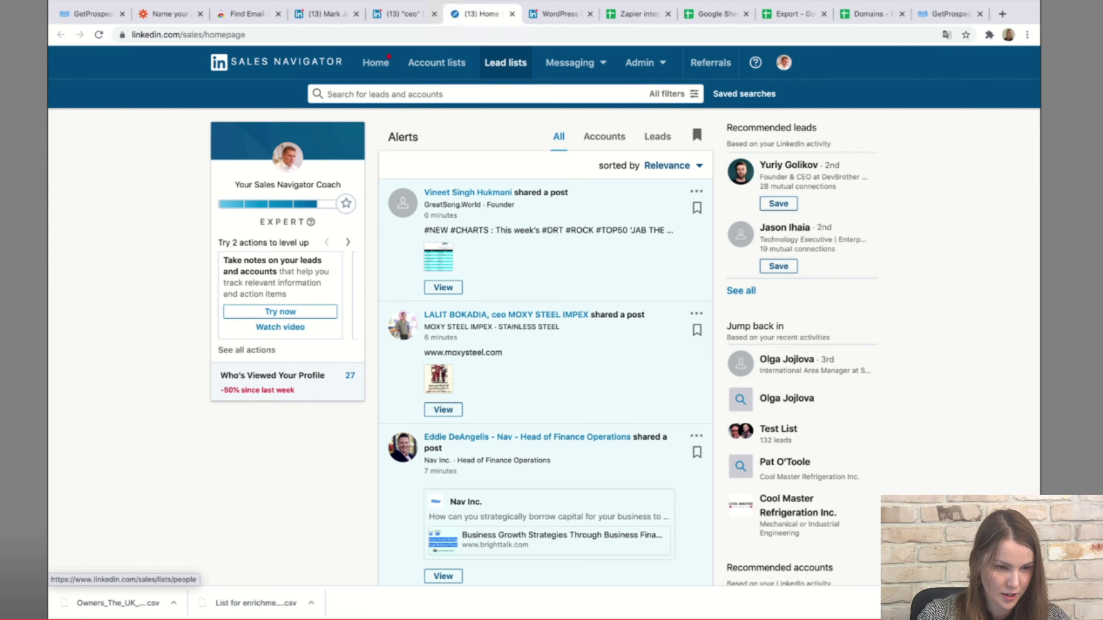
{"action": "left_click", "coordinate": [506, 62]}
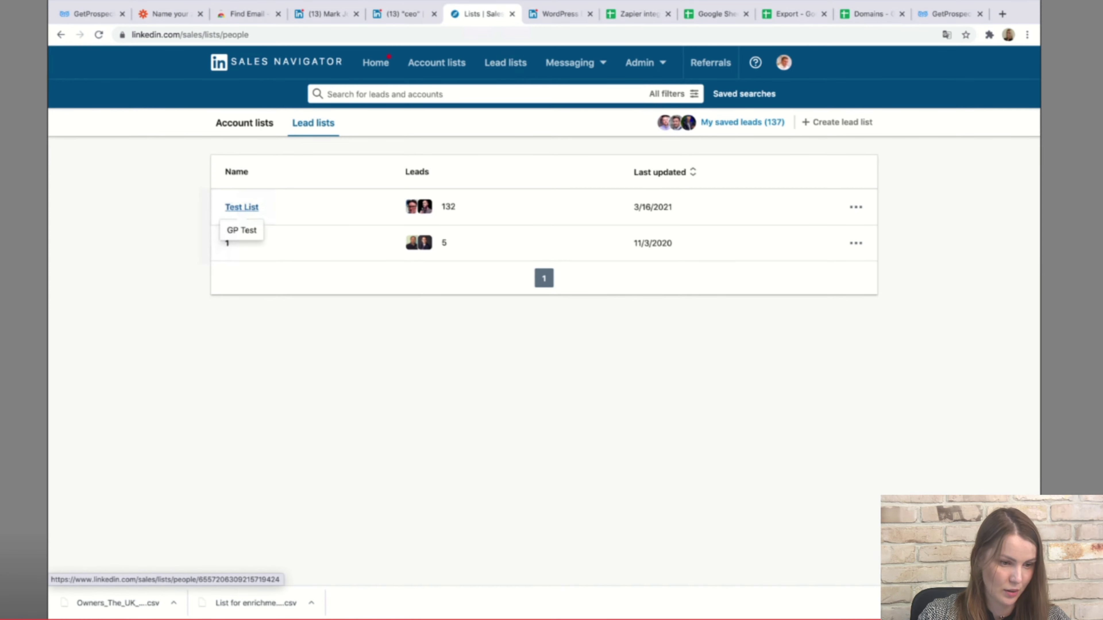
{"action": "left_click", "coordinate": [241, 207]}
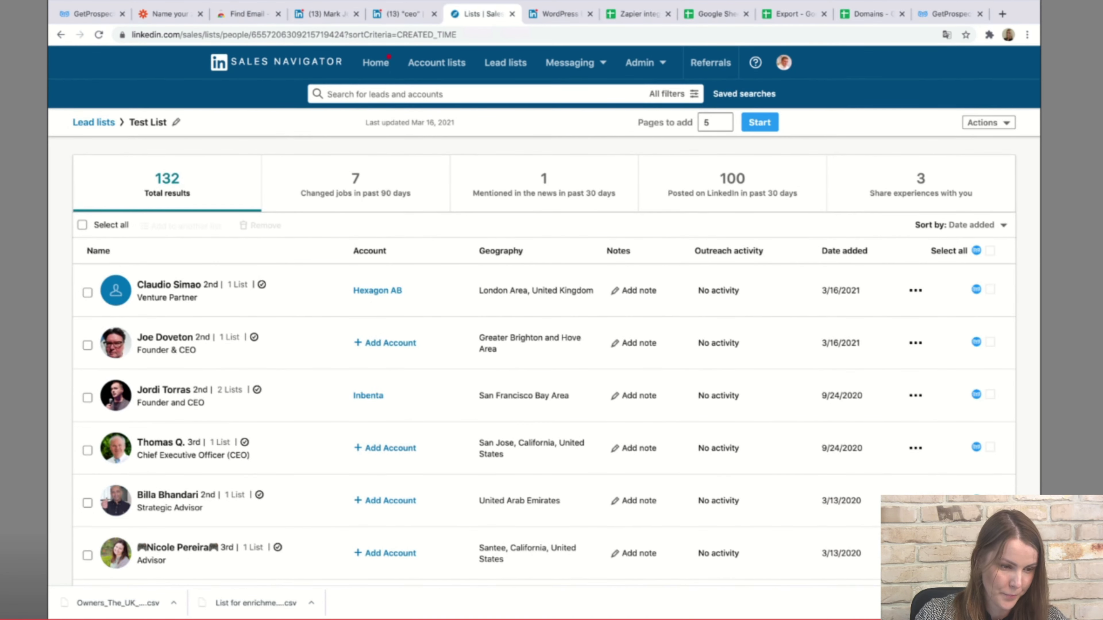
{"action": "scroll", "coordinate": [718, 290], "scroll_direction": "down", "scroll_amount": 2}
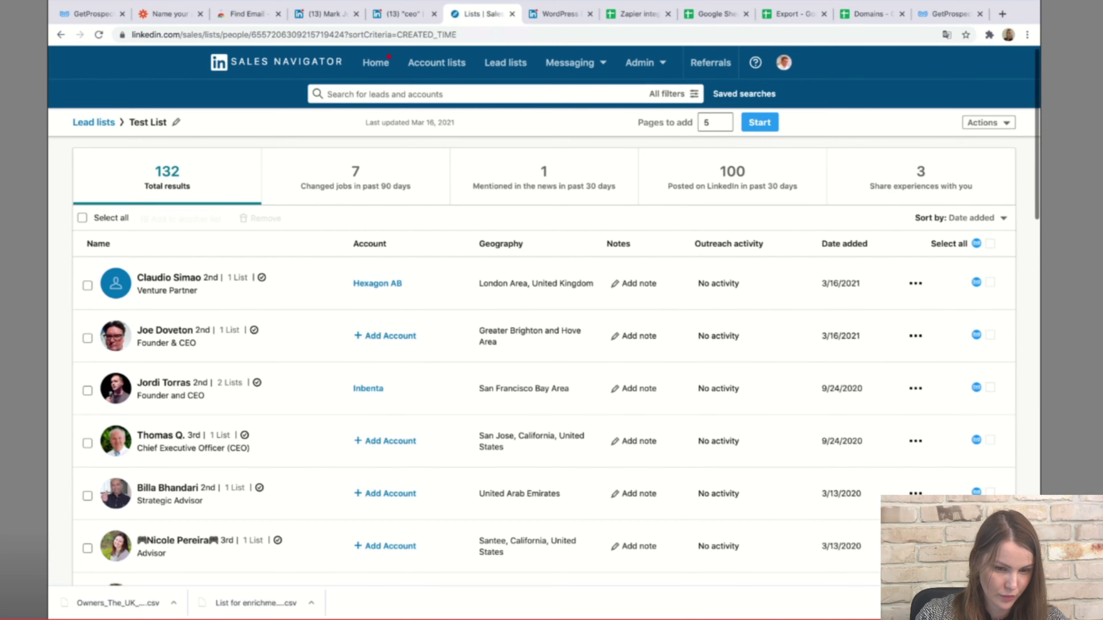
{"action": "scroll", "coordinate": [990, 245], "scroll_direction": "up", "scroll_amount": 1}
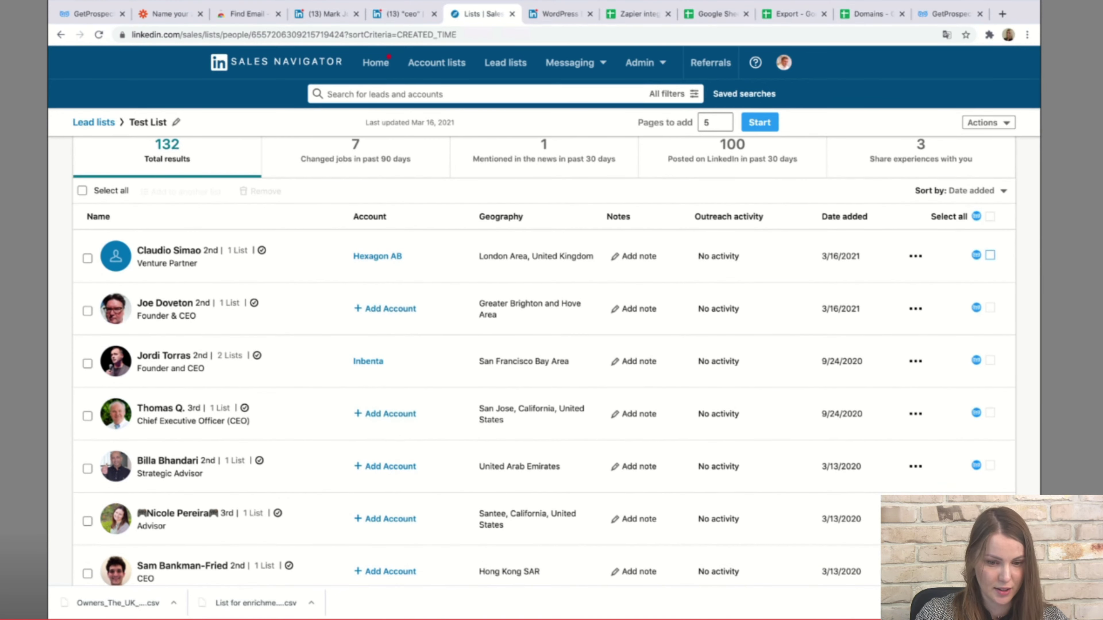
{"action": "scroll", "coordinate": [990, 307], "scroll_direction": "down", "scroll_amount": 5}
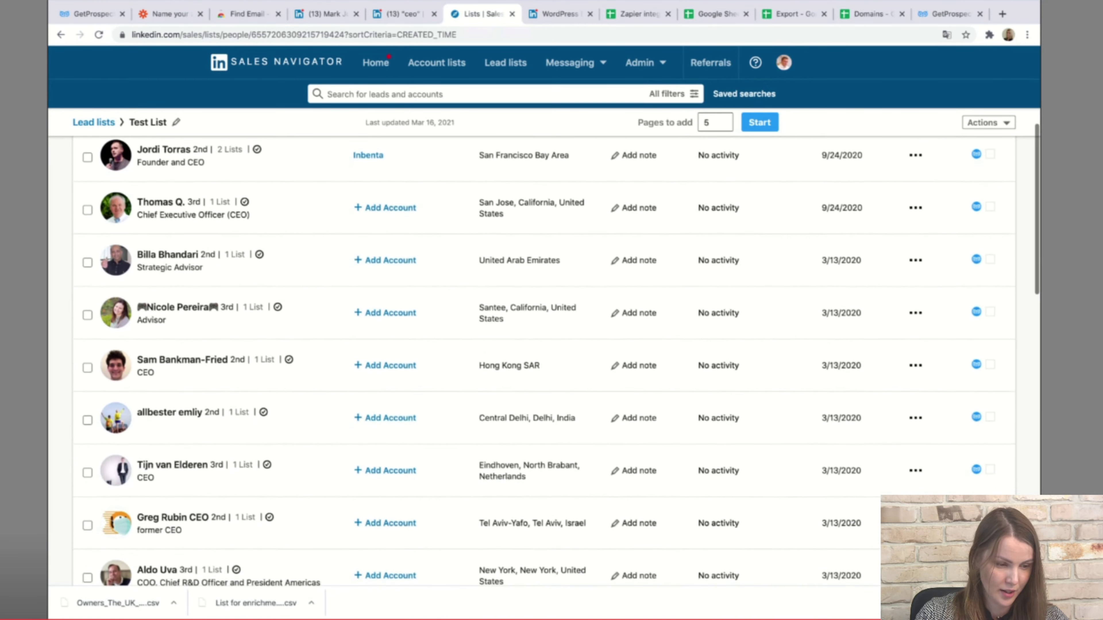
{"action": "scroll", "coordinate": [990, 308], "scroll_direction": "up", "scroll_amount": 5}
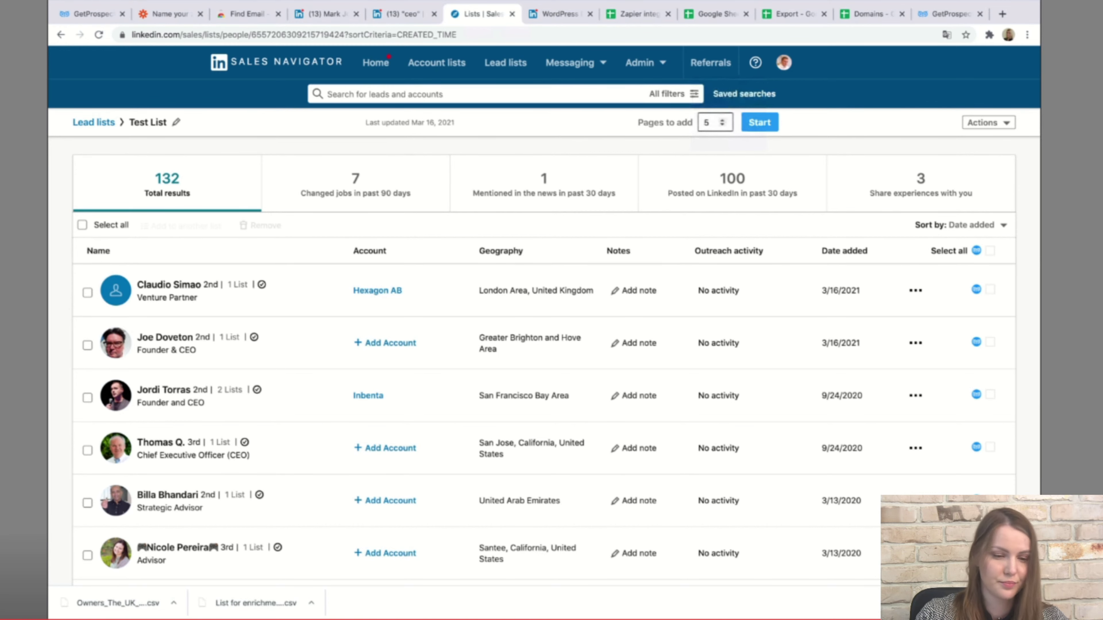
{"action": "key", "text": "super+1"}
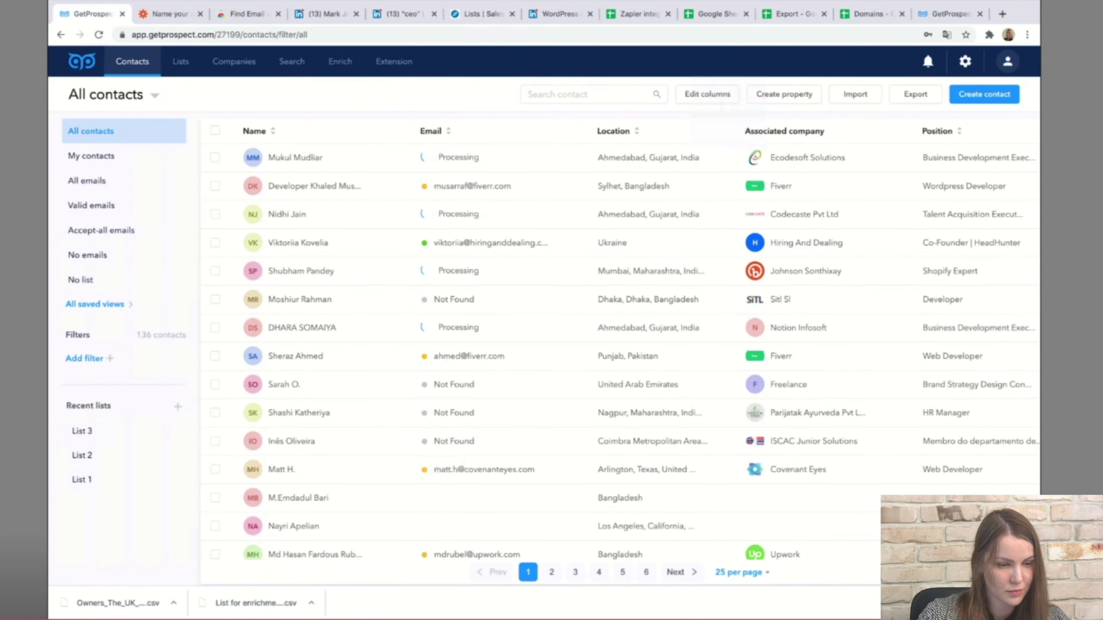